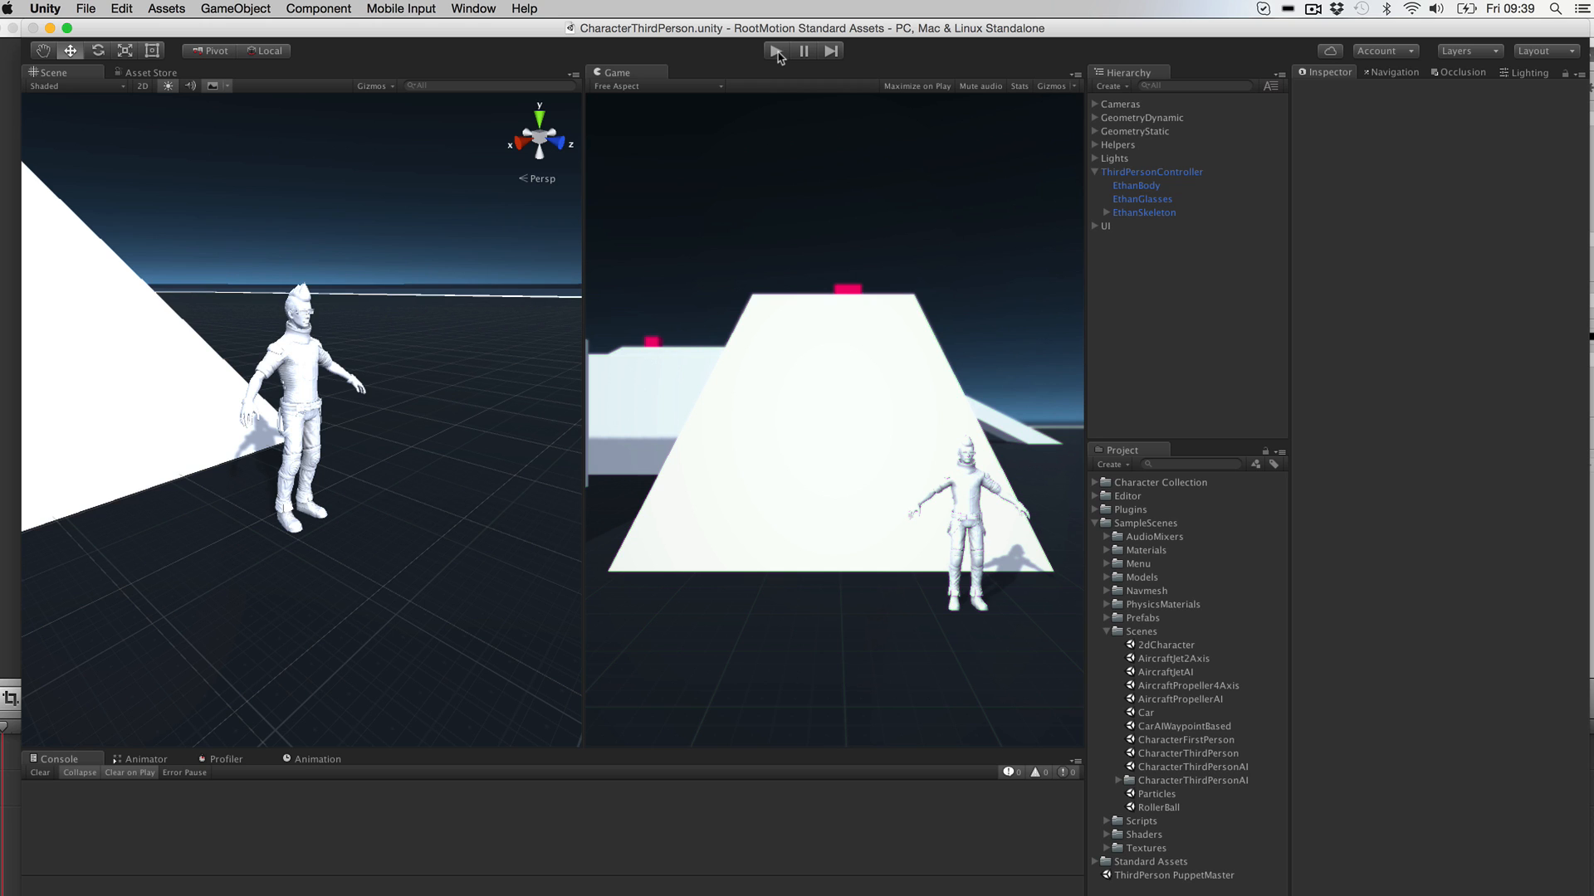
Step: Play-test the original third-person character by running it around the scene and jumping, and stop play mode
click(777, 51)
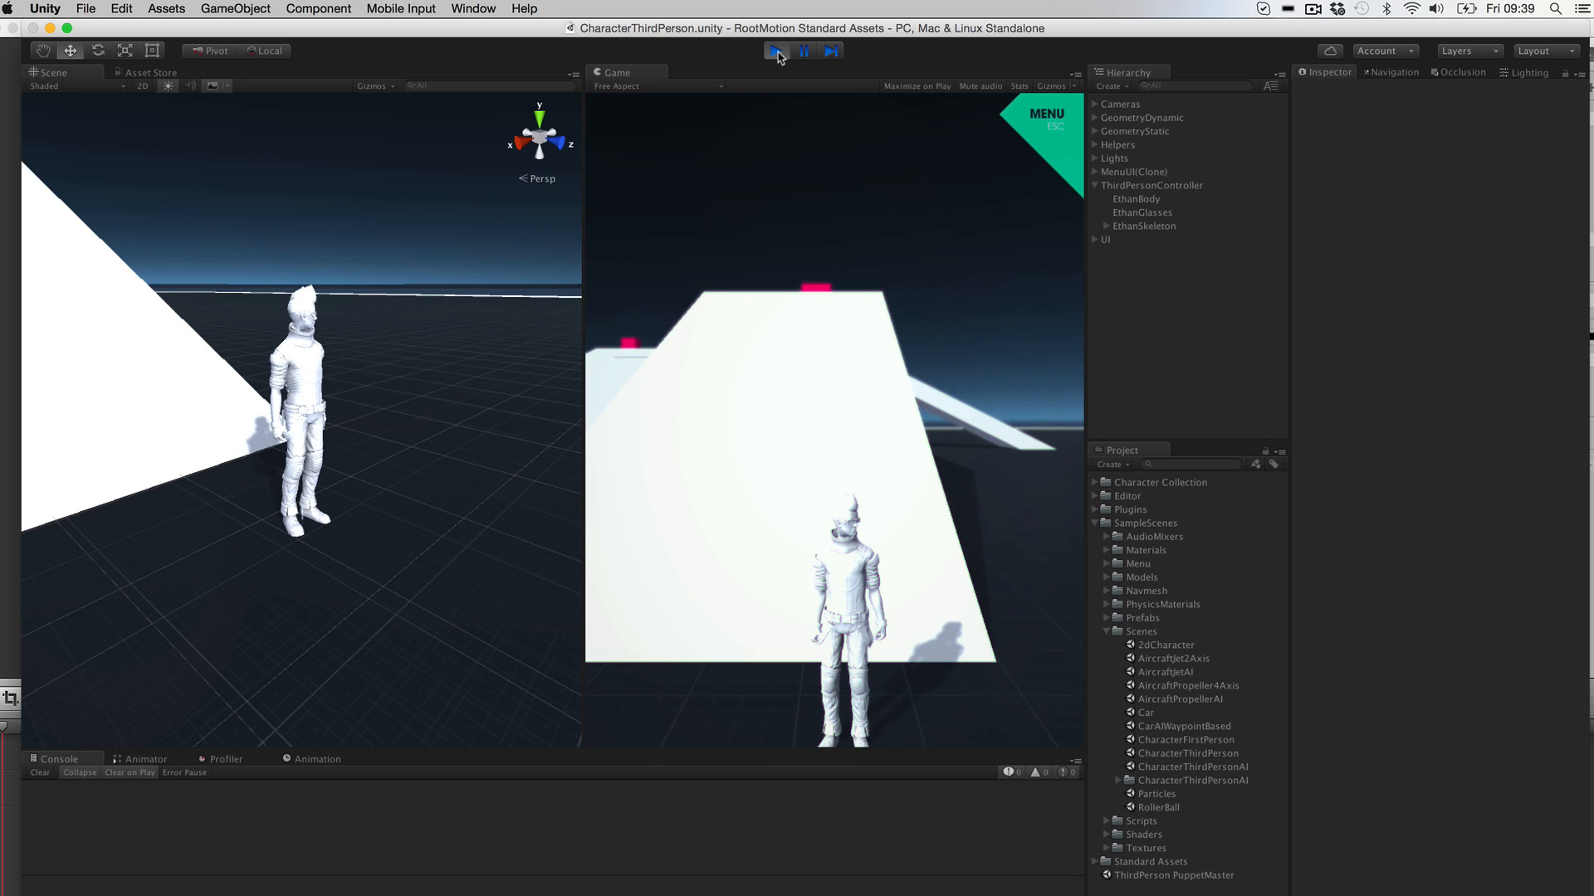
key(d)
key(s)
key(a)
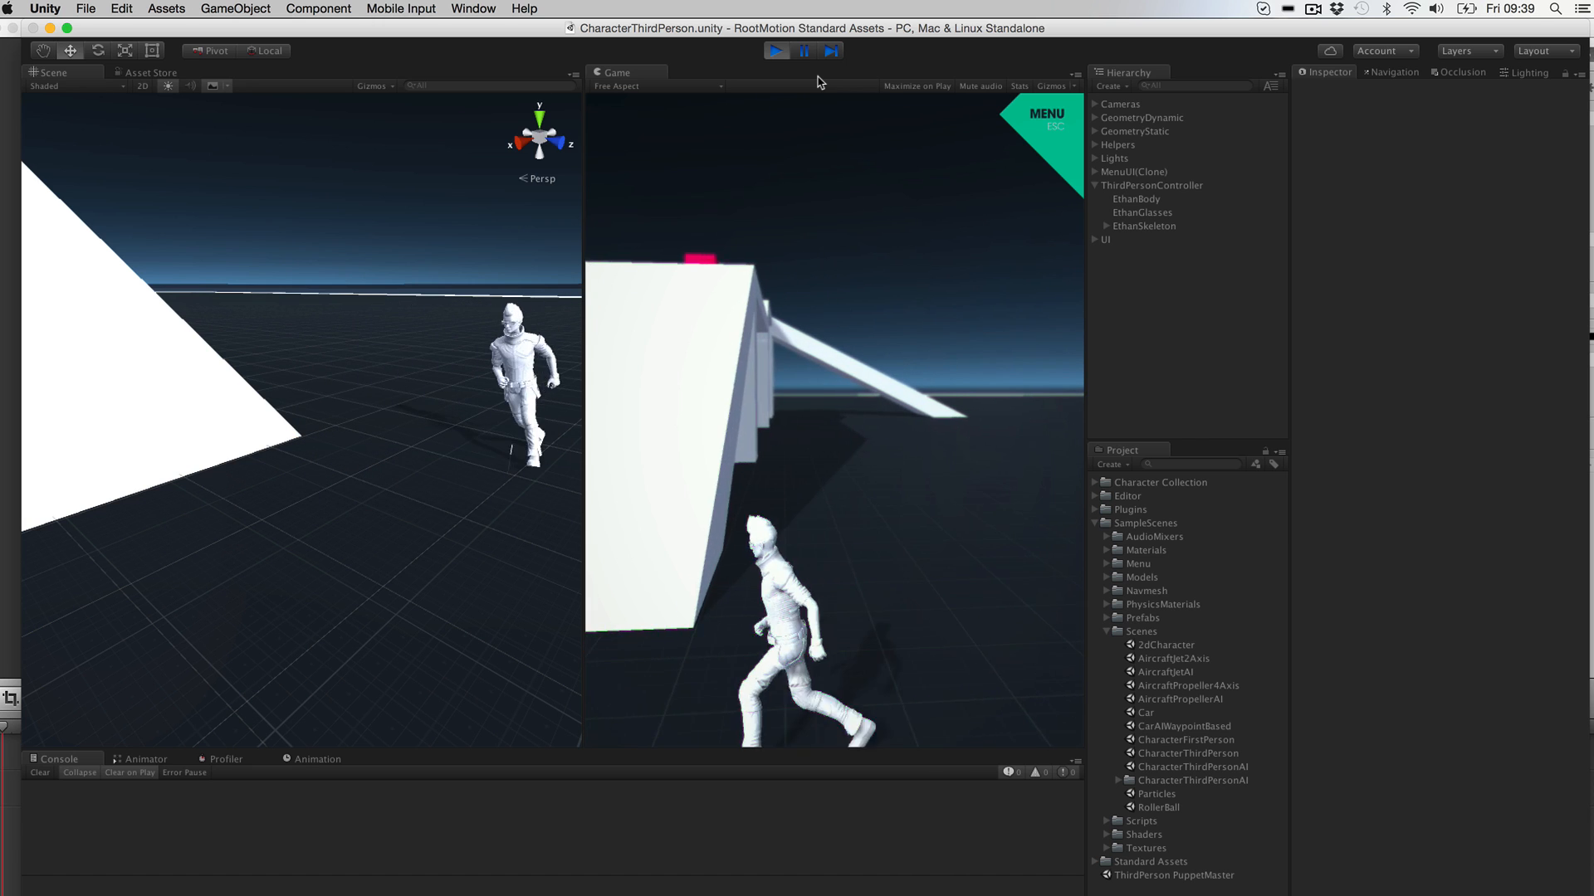
key(space)
click(780, 53)
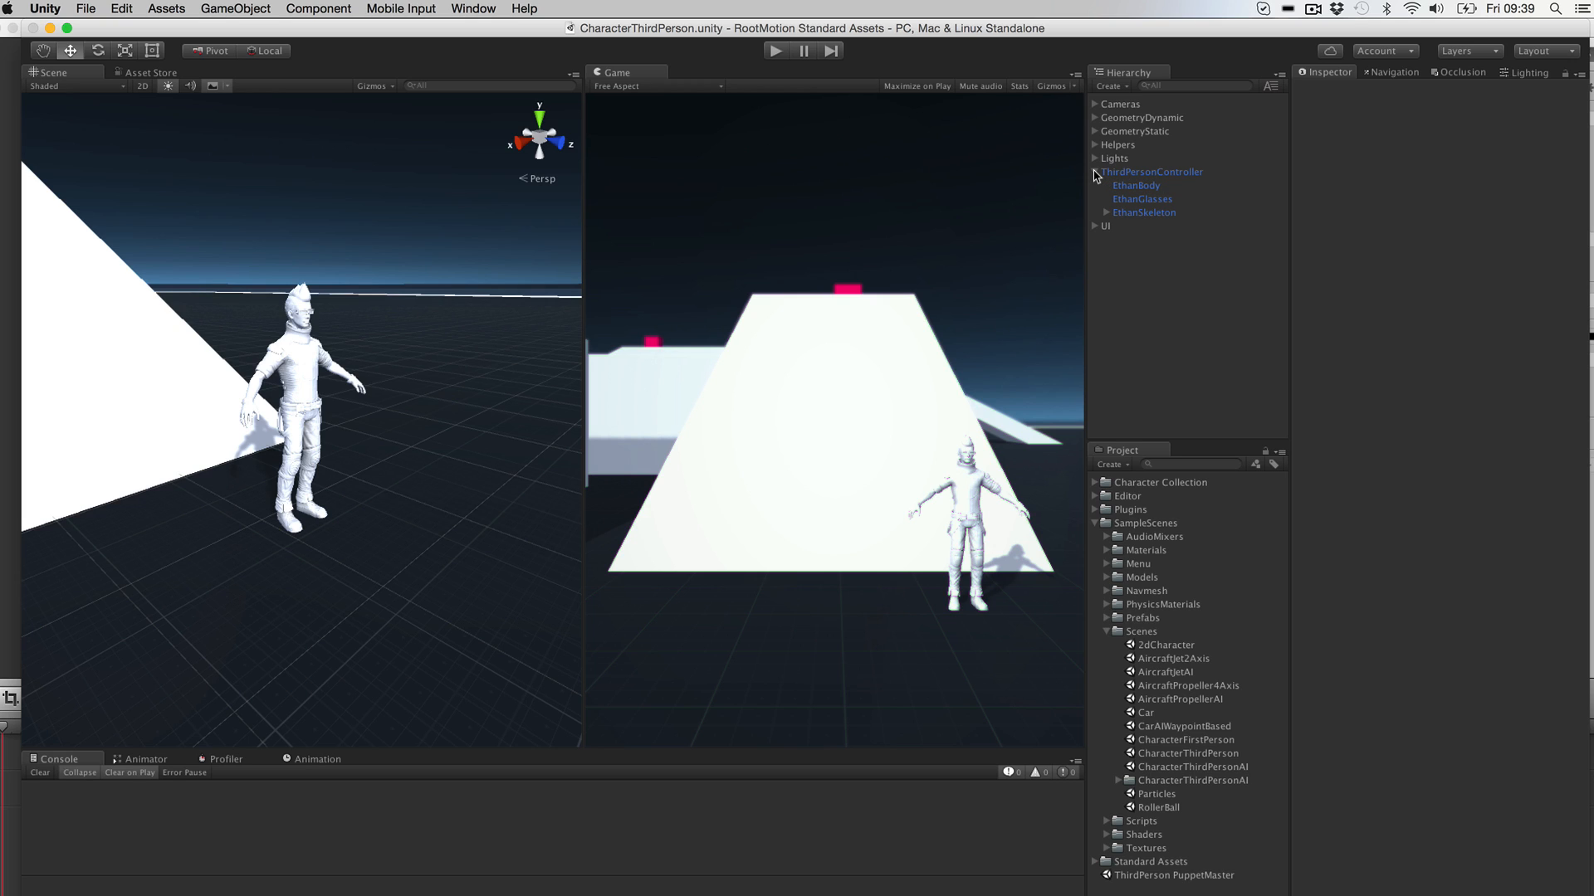
Step: Add a Biped Ragdoll Creator component to the ThirdPersonController object
click(1137, 174)
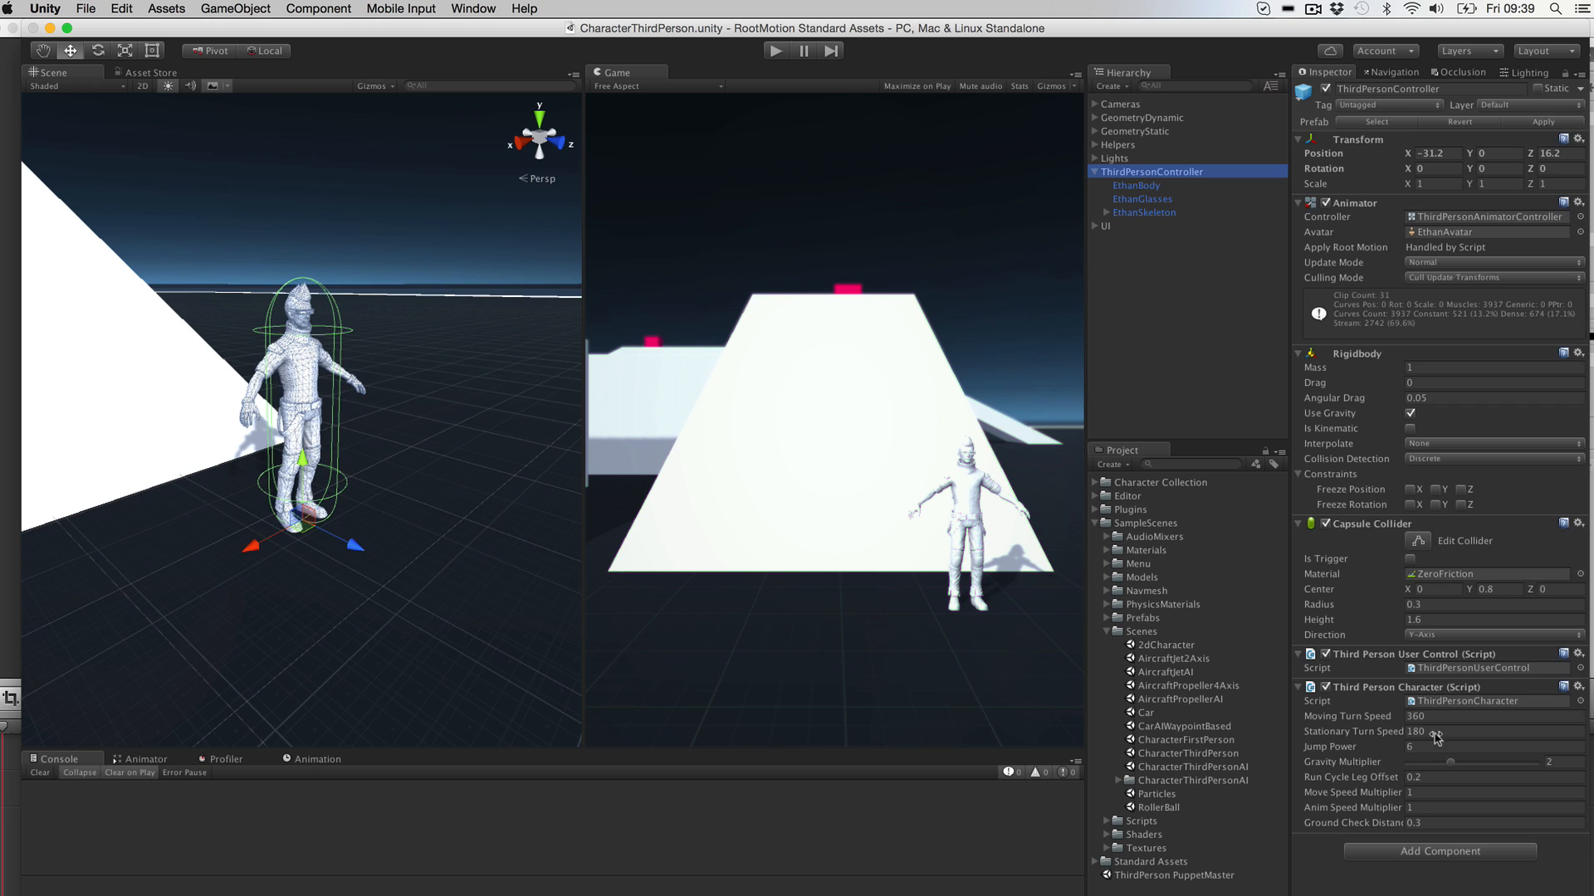
scroll(329, 535, up, 2)
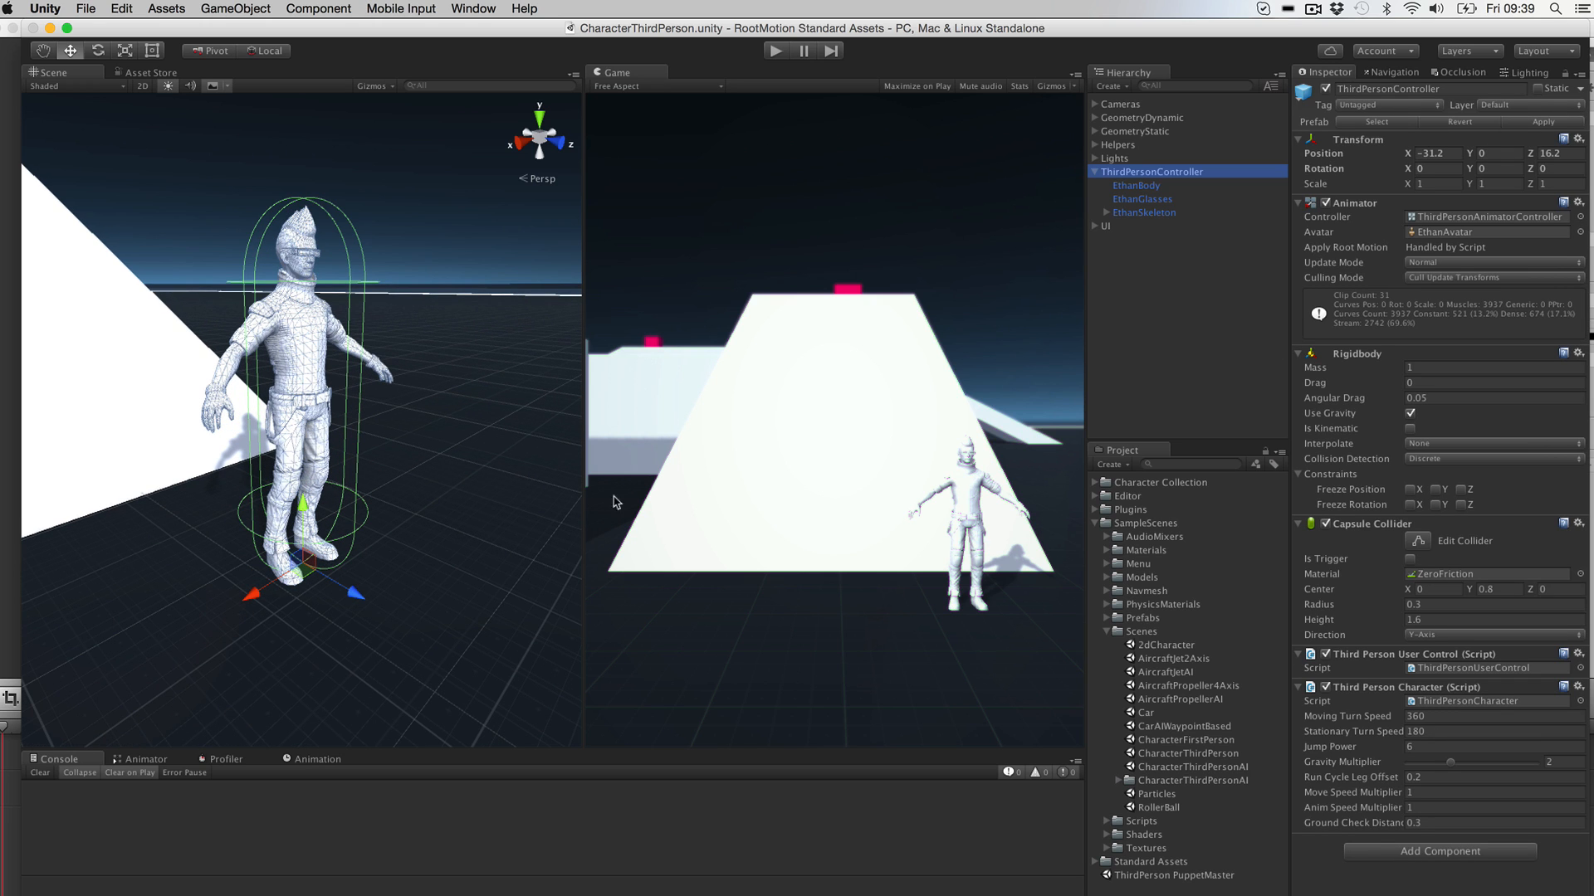
click(1423, 853)
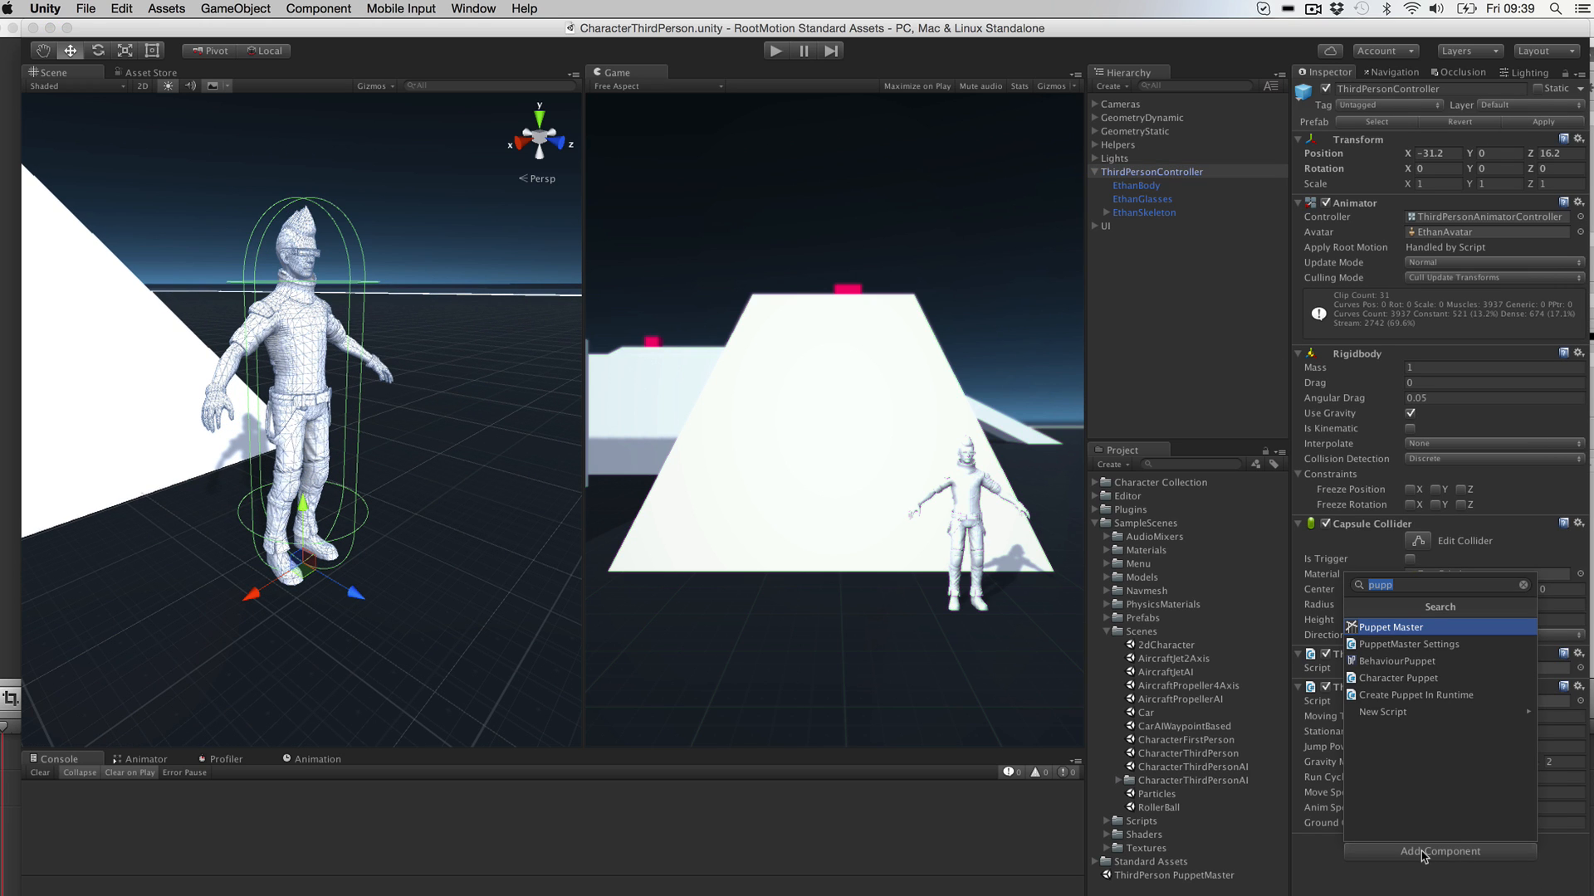
text(bipedra)
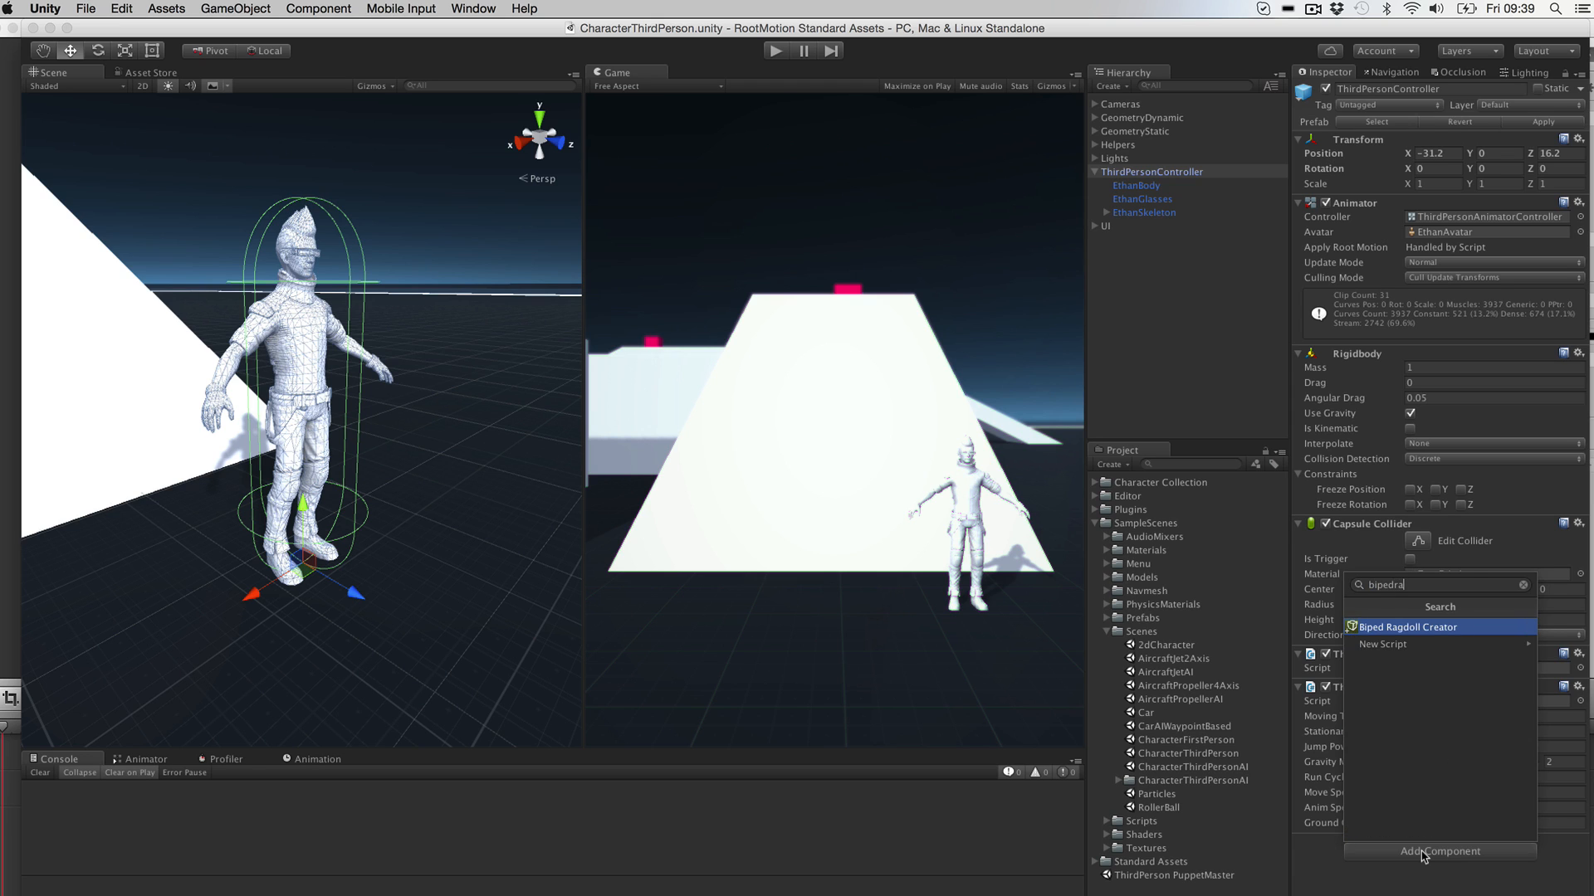
key(Return)
scroll(1402, 839, down, 5)
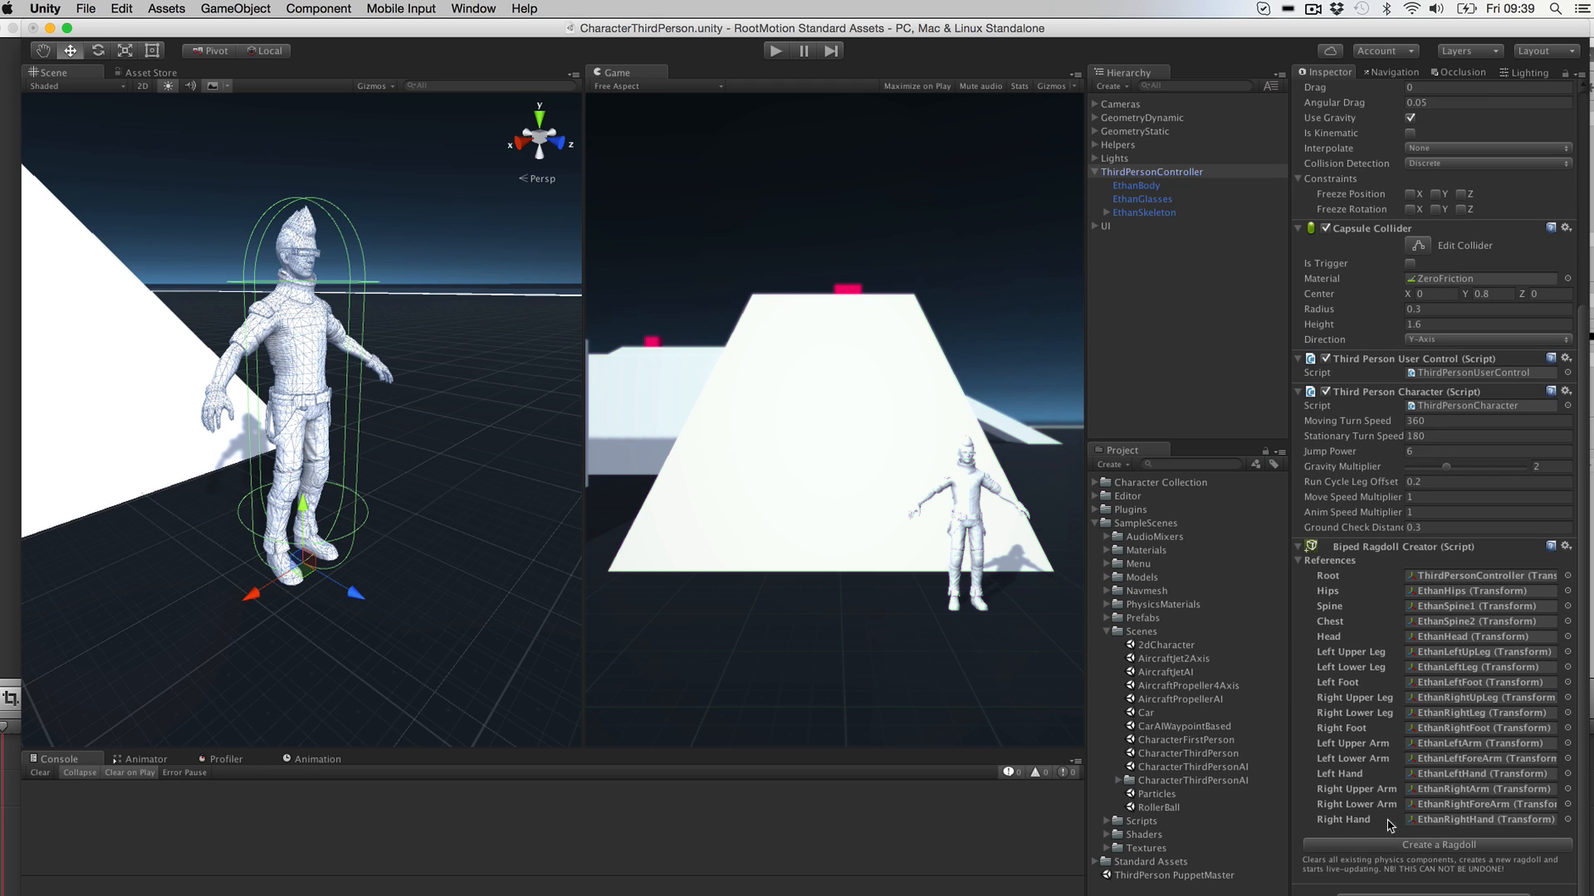
Step: Create the ragdoll on ThirdPersonController and remove the Biped Ragdoll Creator component
click(1424, 847)
right_click(1380, 545)
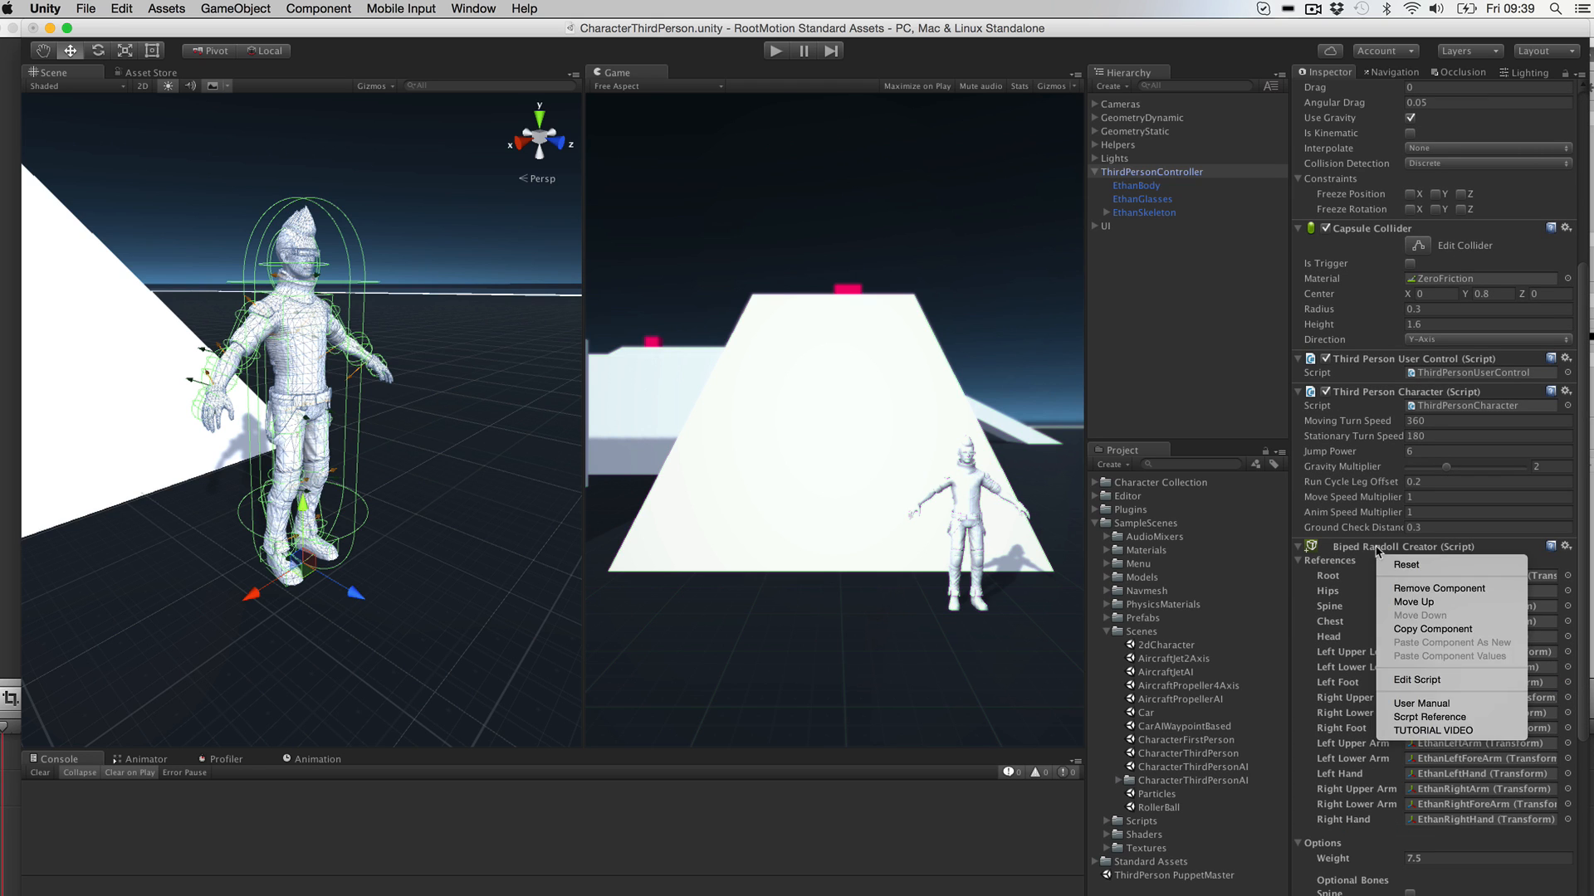
click(1403, 586)
Step: Examine the ragdoll colliders and joints on the character's arms, torso and legs from the front, side and back
scroll(459, 352, up, 5)
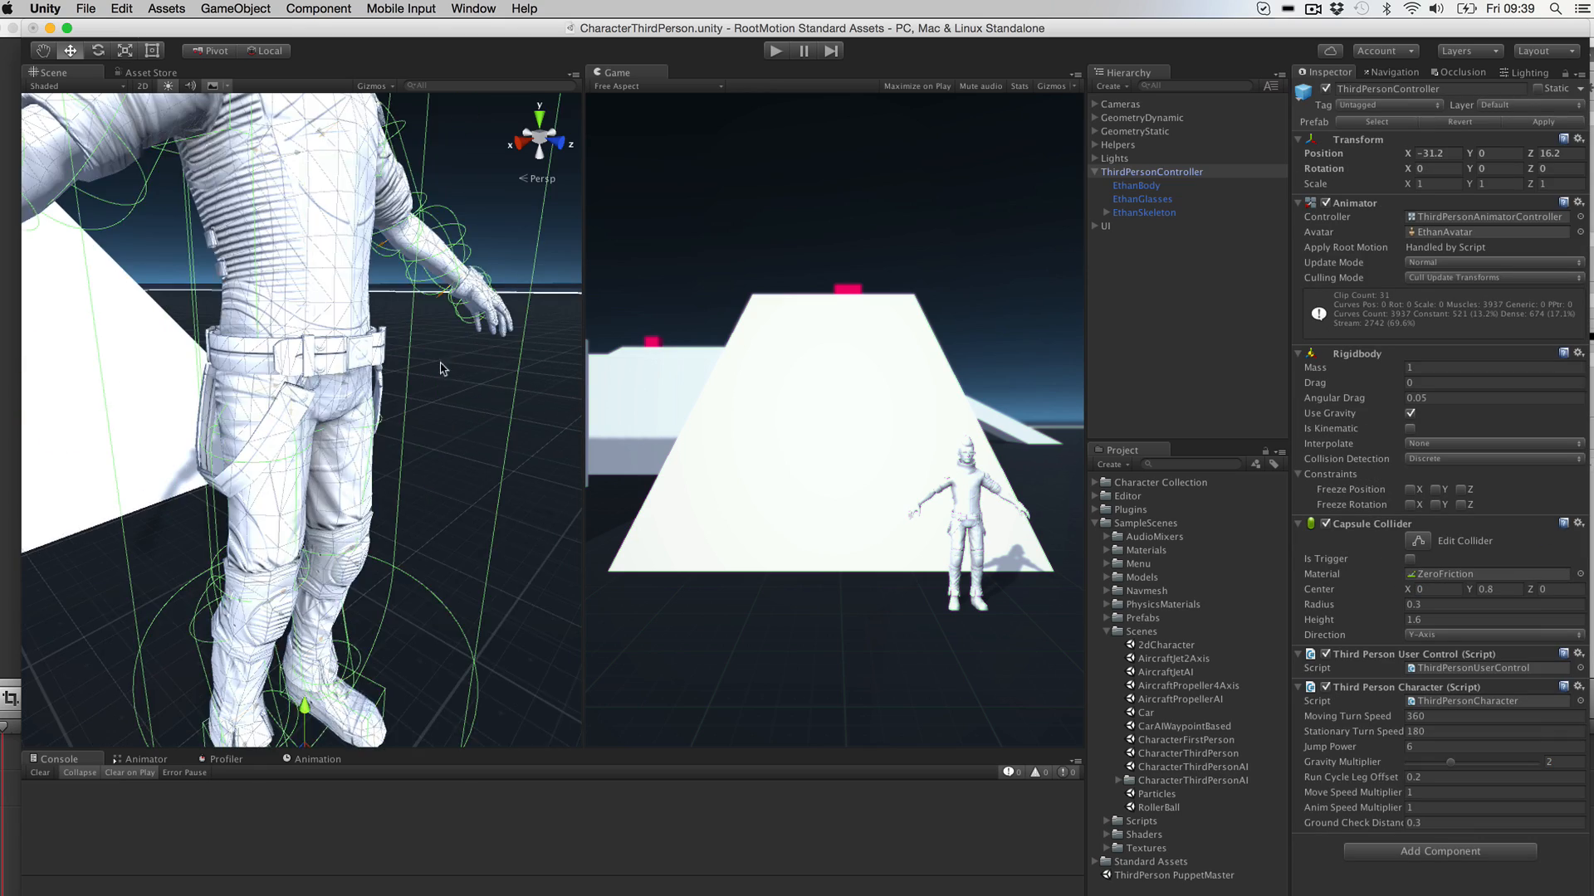
scroll(441, 366, down, 3)
middle_drag(441, 366, 451, 430)
alt+drag(470, 432, 320, 422)
middle_drag(422, 415, 403, 455)
scroll(397, 462, up, 3)
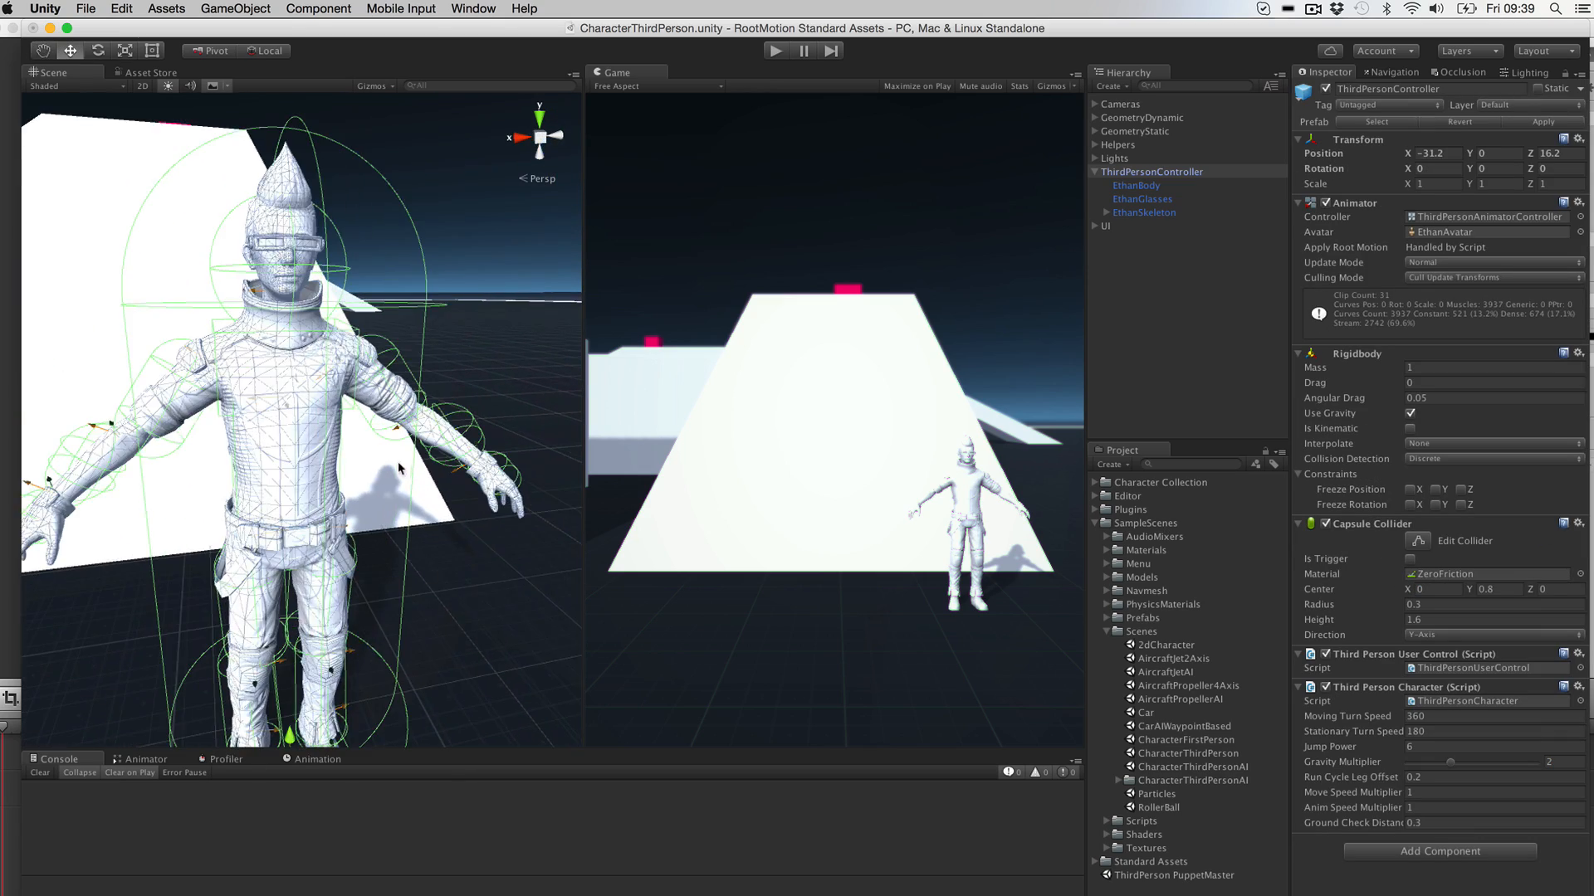
alt+drag(397, 461, 955, 498)
scroll(421, 427, down, 5)
middle_drag(421, 427, 356, 427)
scroll(356, 427, up, 3)
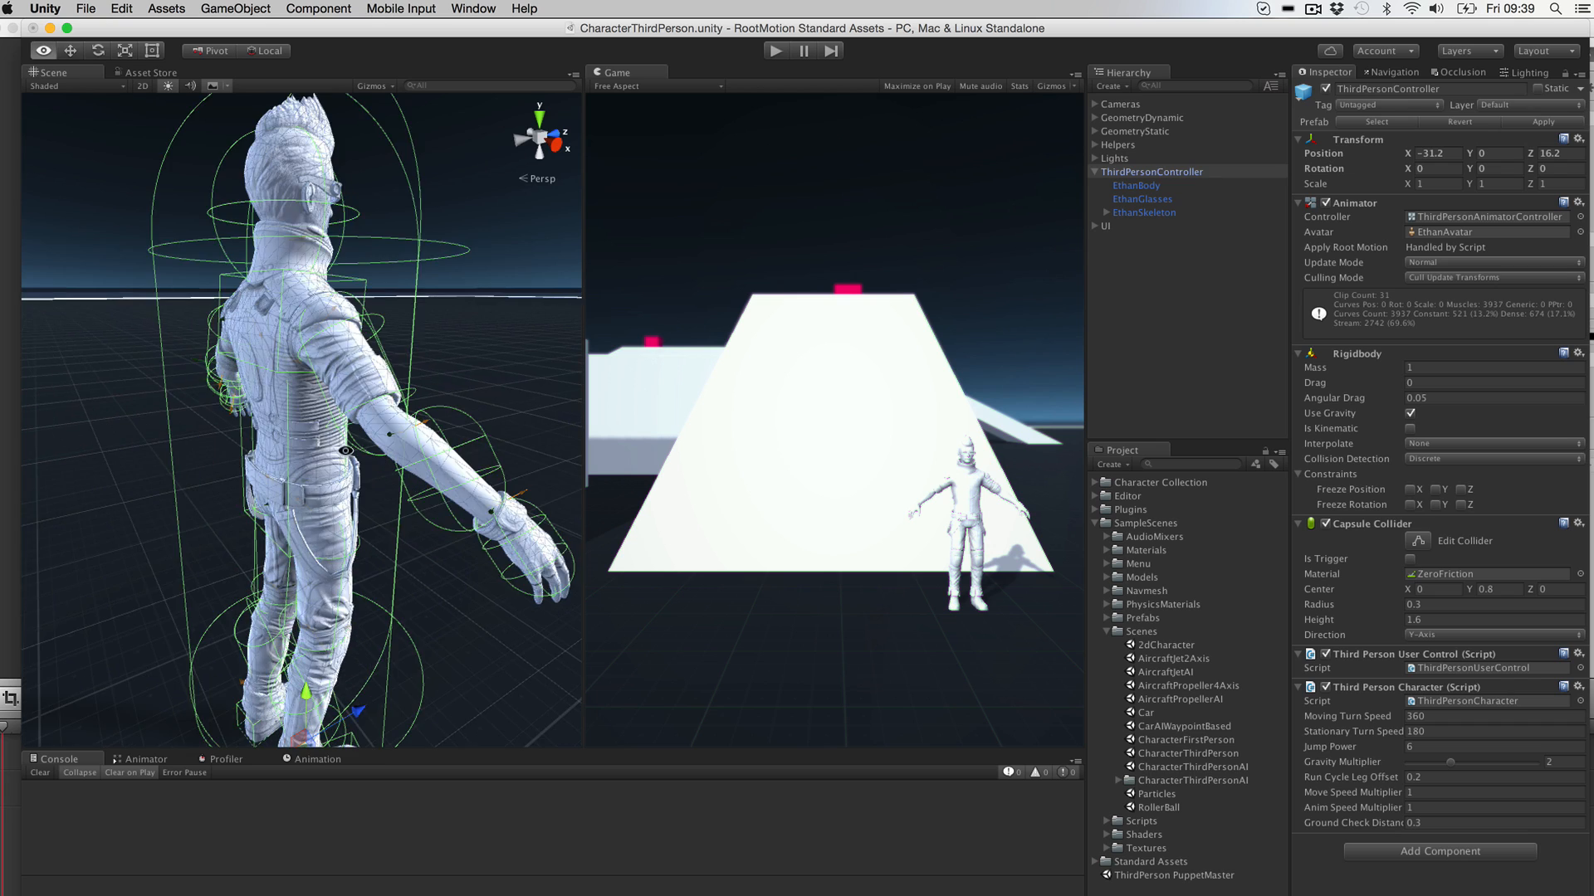
alt+drag(345, 453, 415, 436)
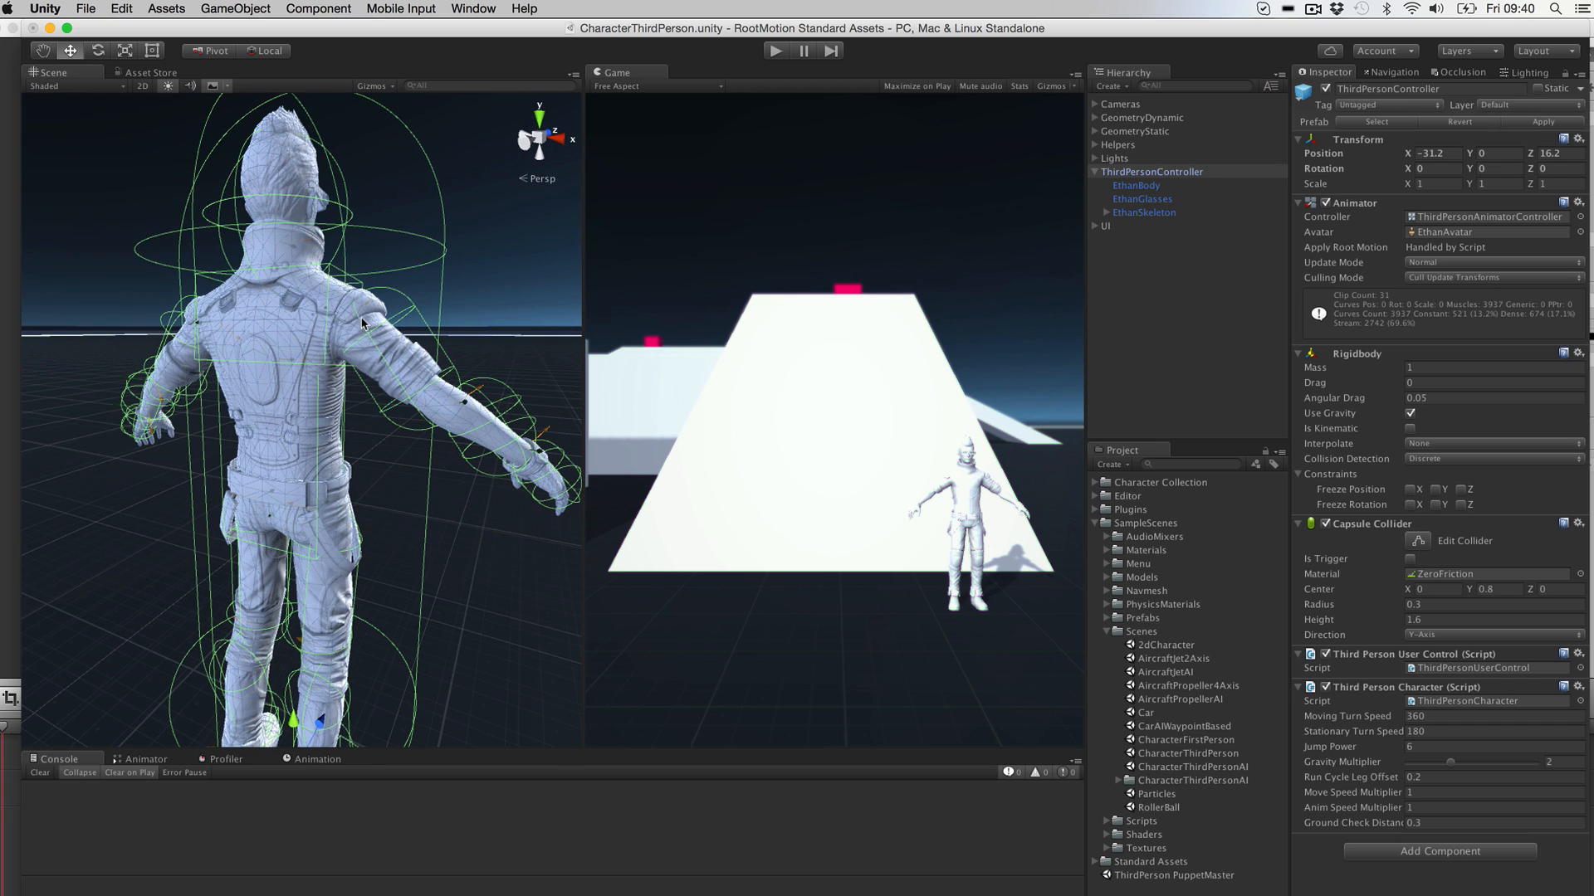
alt+drag(450, 518, 326, 457)
scroll(326, 457, down, 2)
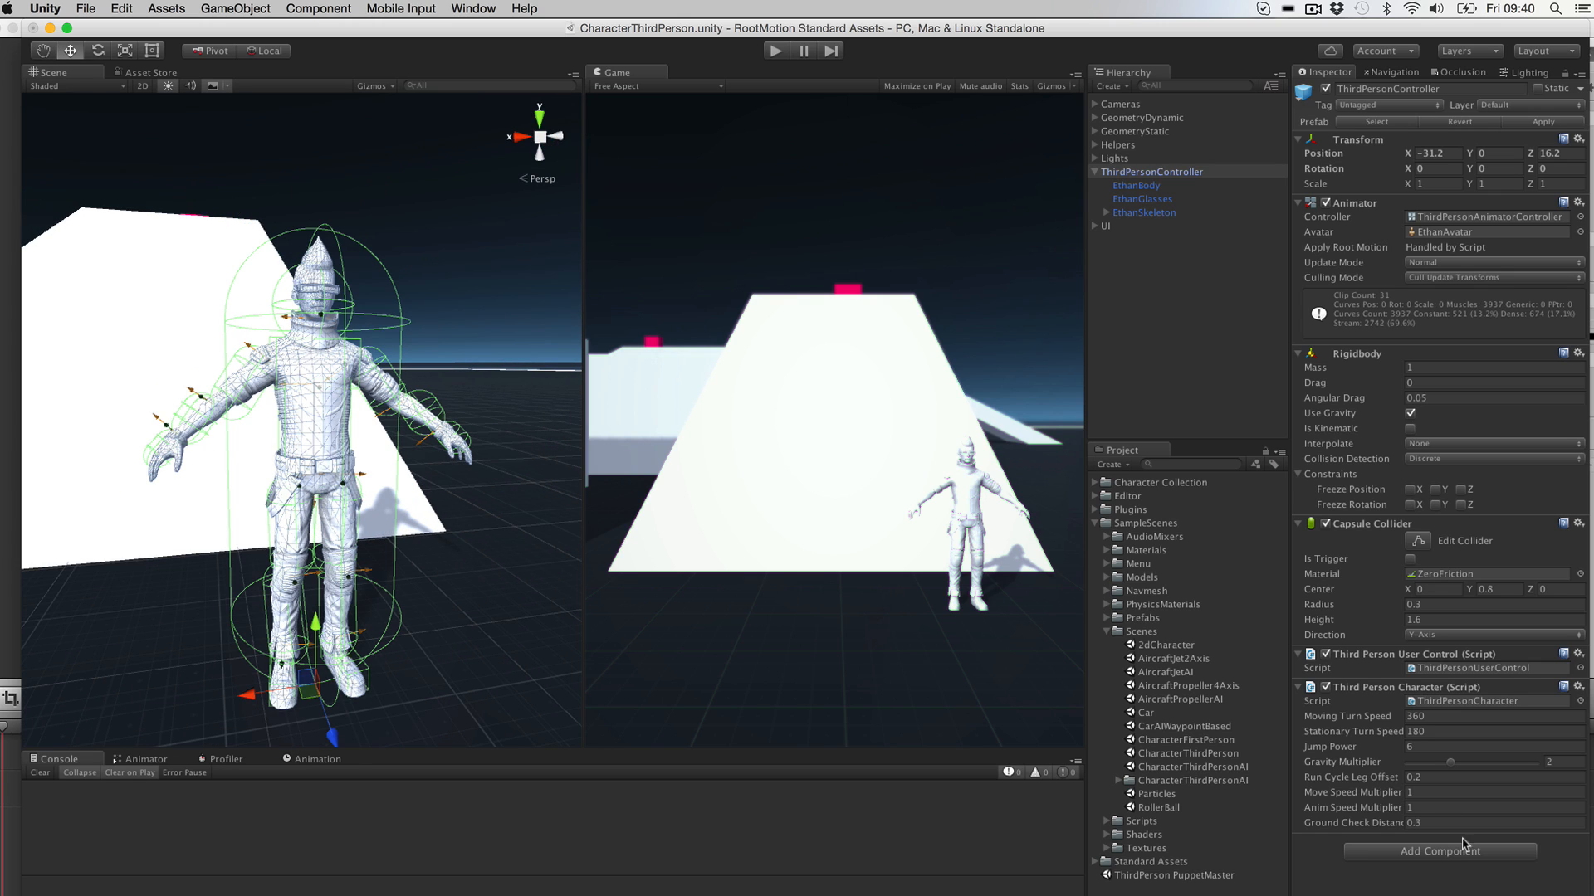
Step: Add a Puppet Master component to ThirdPersonController and run its setup to build the puppet hierarchy
click(1418, 852)
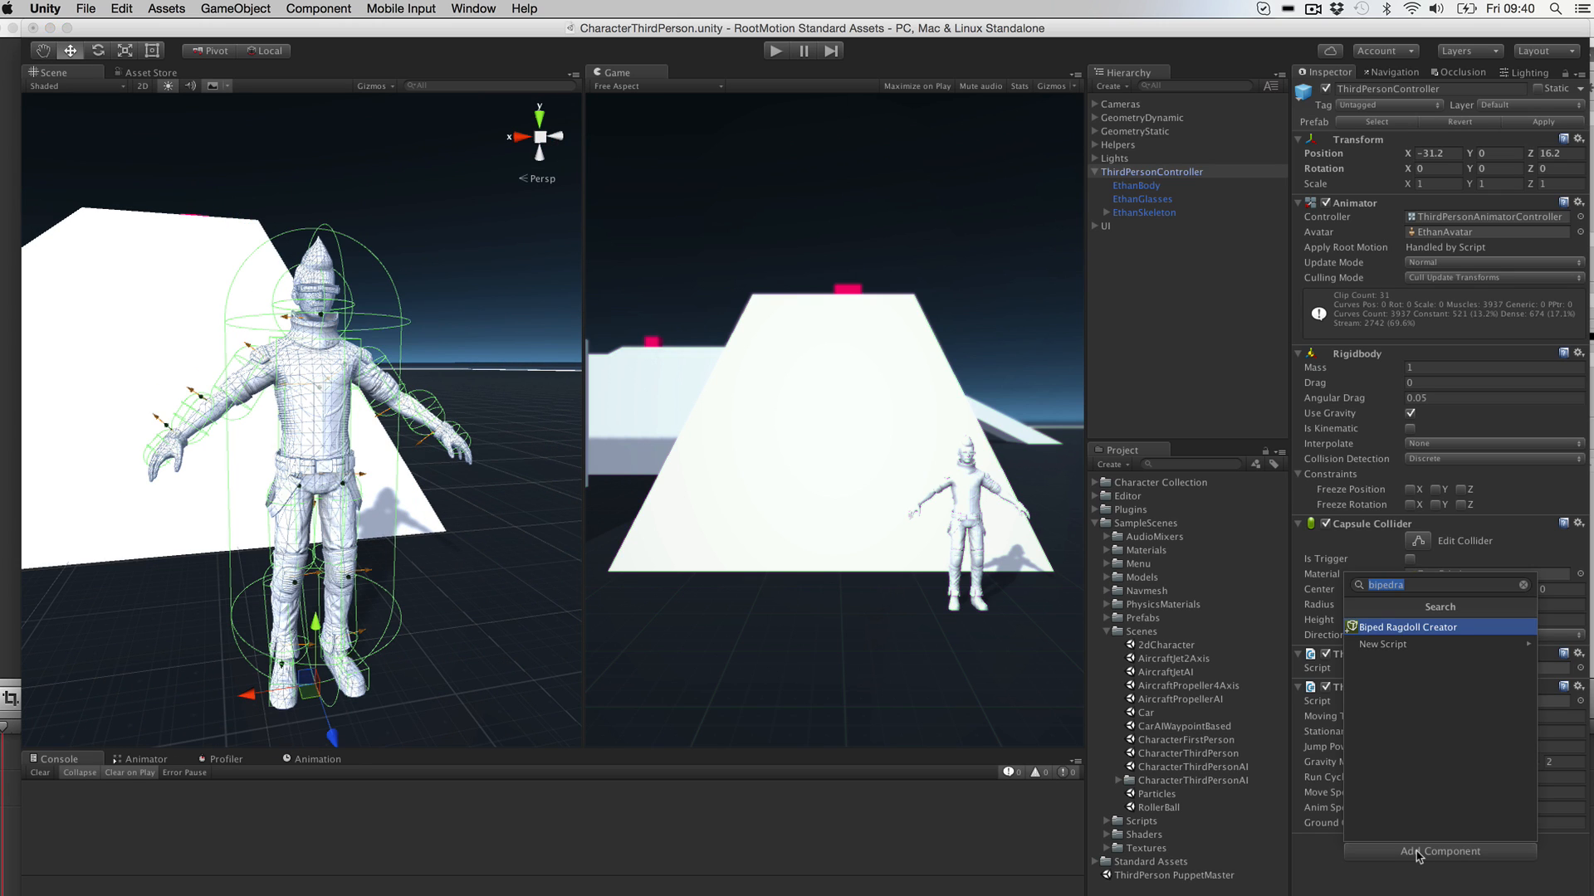
text(pupp)
key(Return)
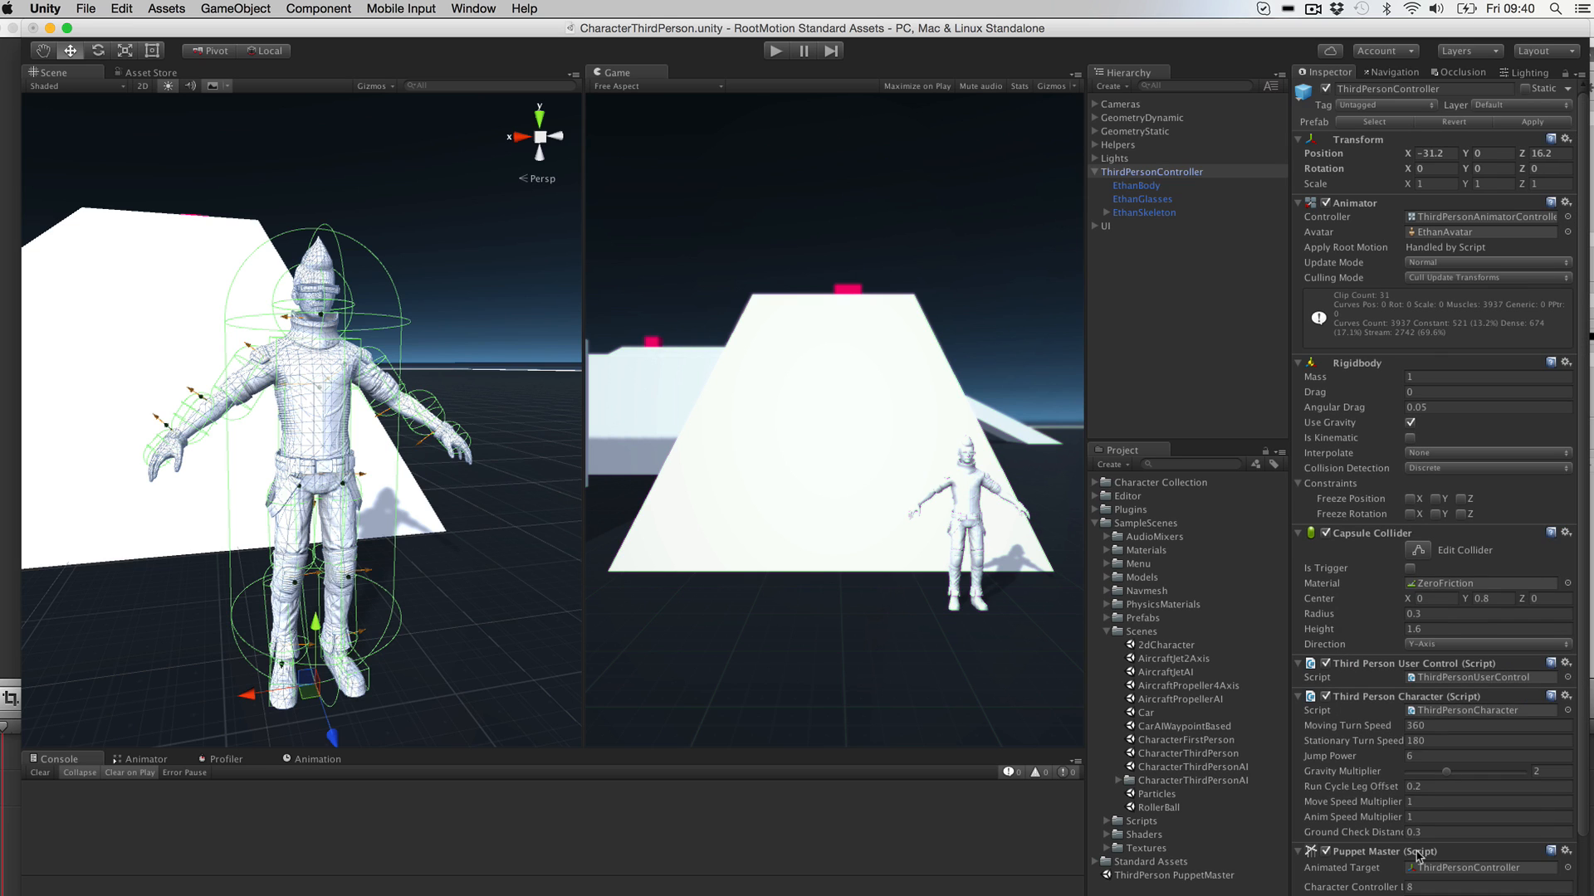
scroll(1419, 844, down, 2)
click(1351, 850)
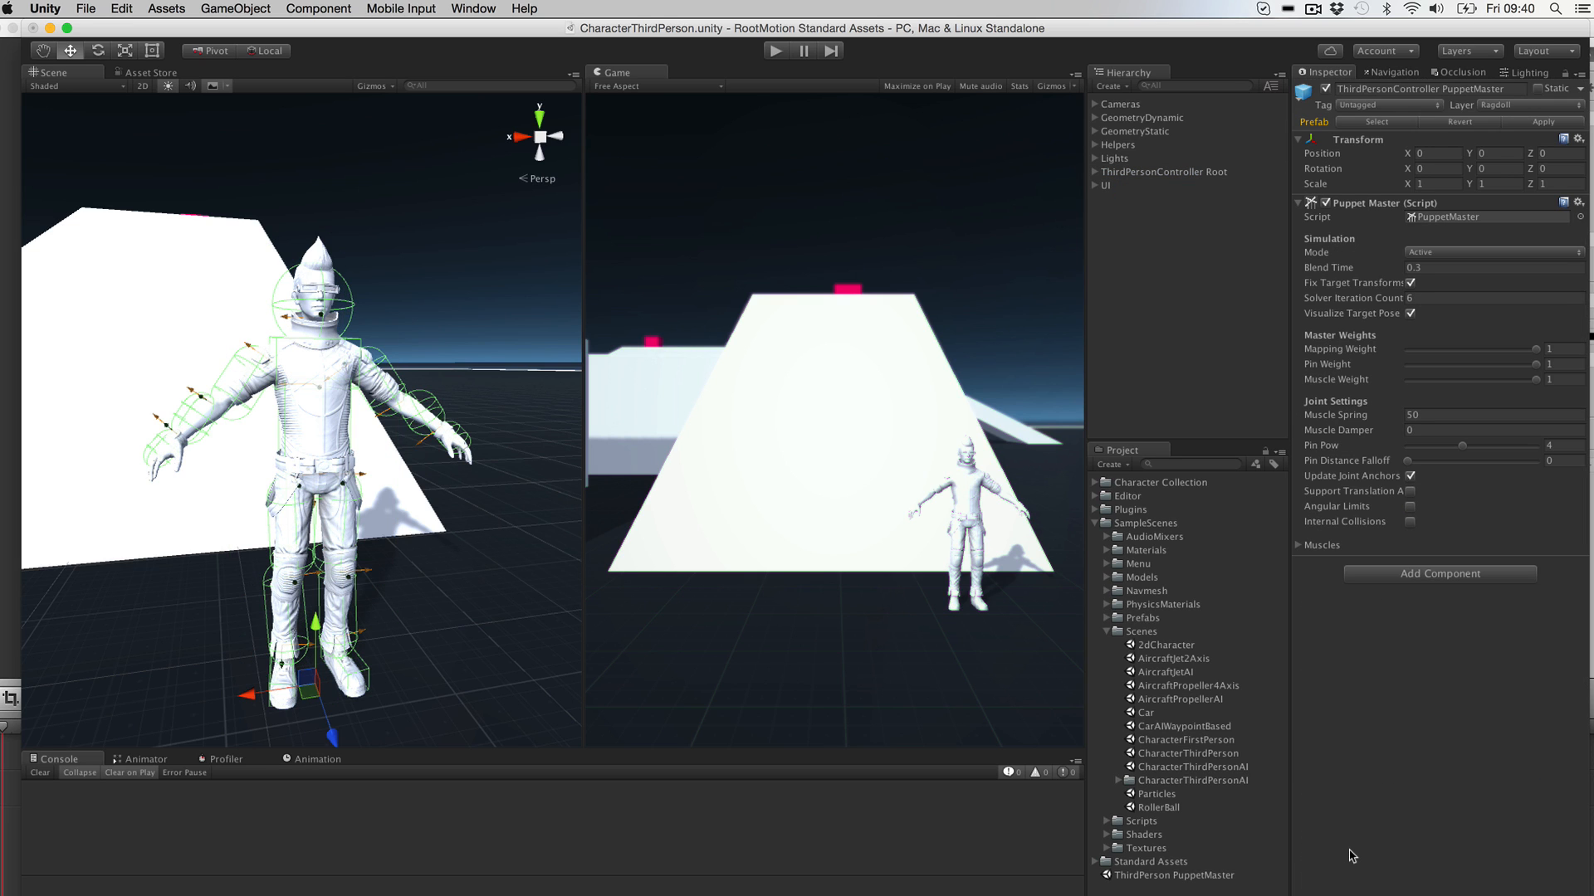
Step: Play-test the puppet with Pin Weight at 1, inspect the ThirdPersonController object during play, and stop play mode
scroll(426, 466, down, 3)
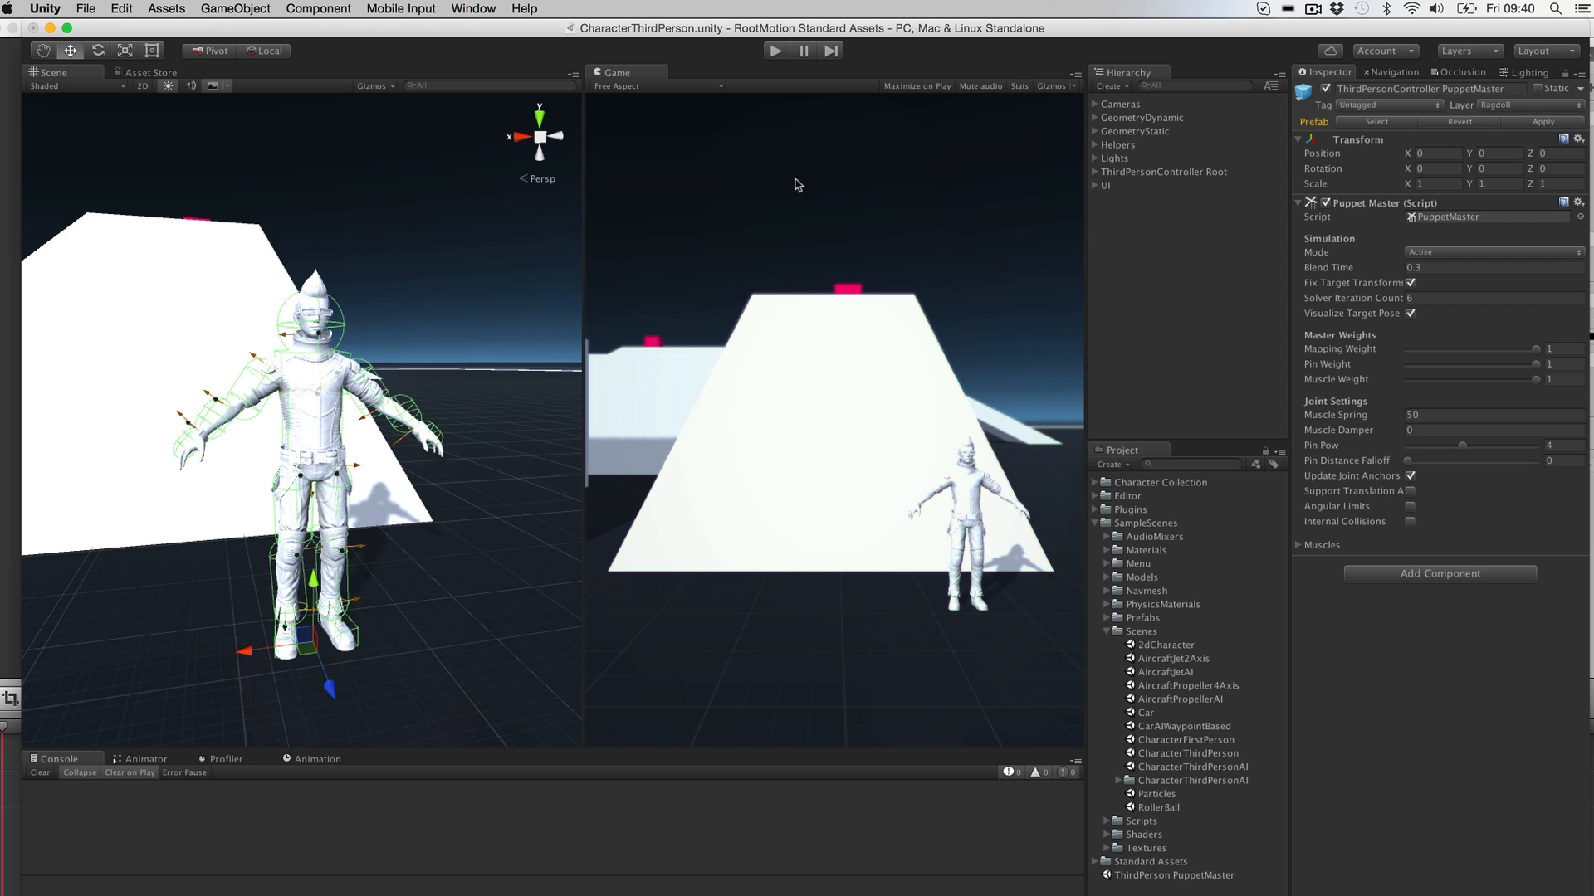
click(777, 51)
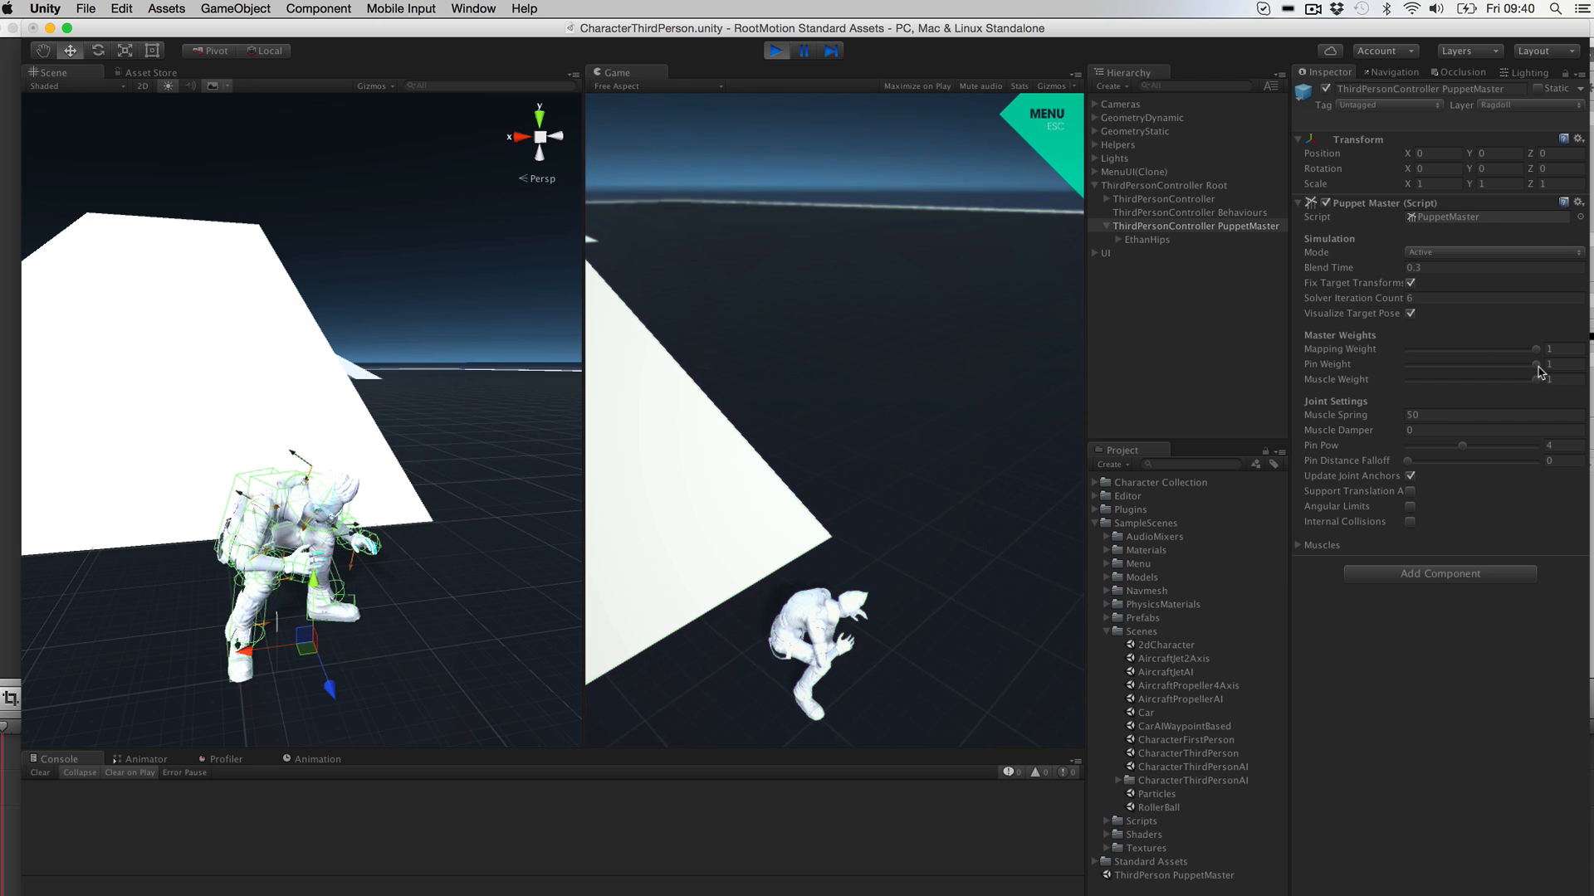
mouse_move(1536, 364)
mouse_down()
mouse_move(1419, 374)
mouse_move(1554, 384)
mouse_up()
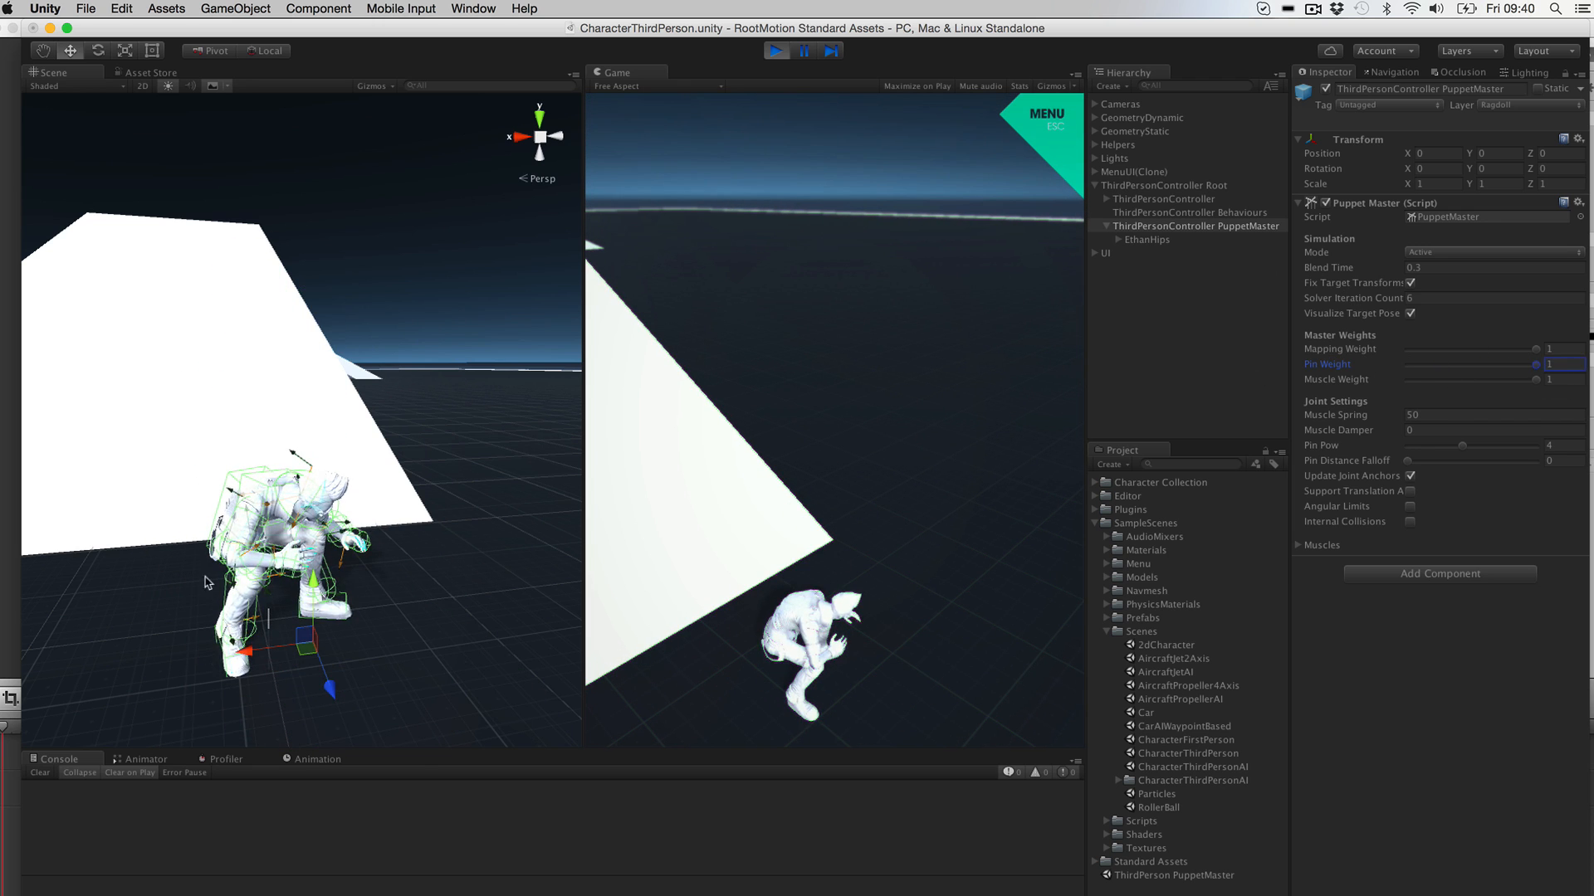
click(903, 476)
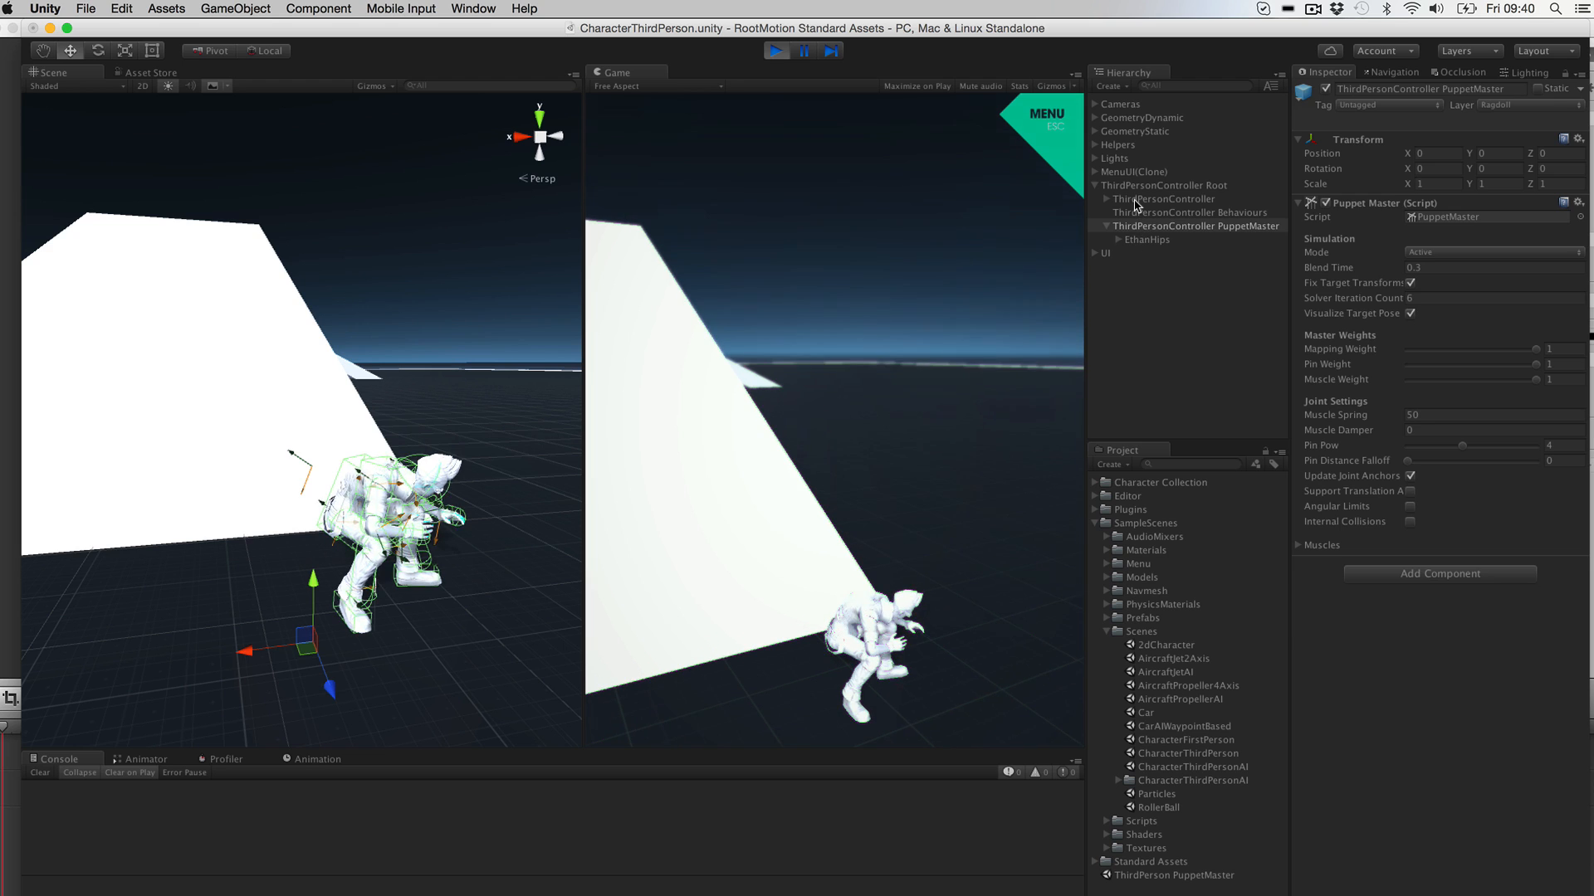
click(1164, 198)
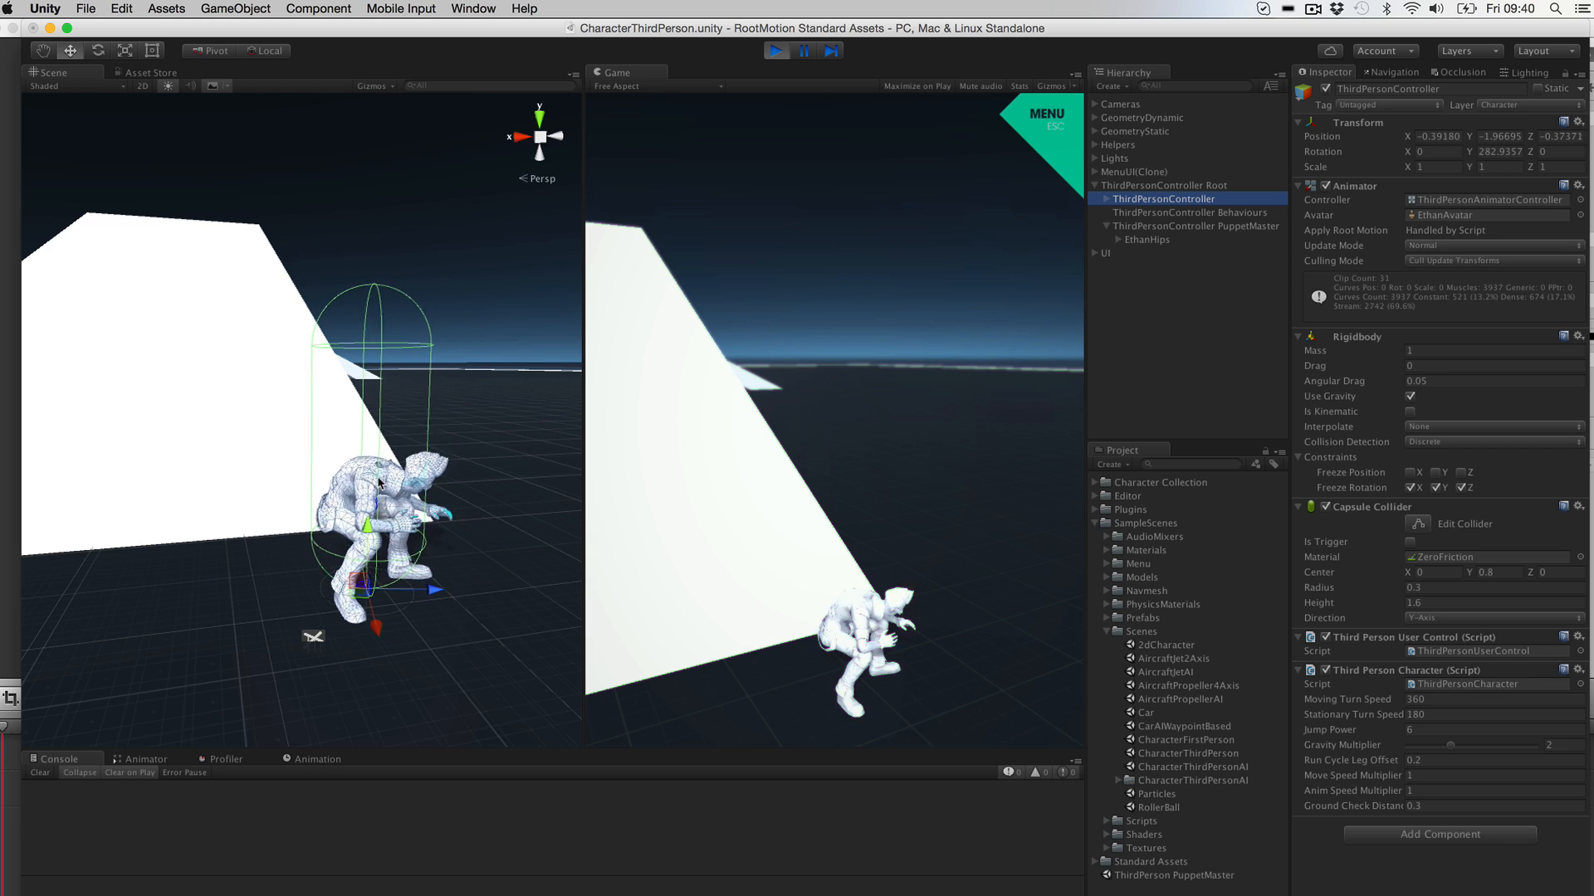
click(776, 52)
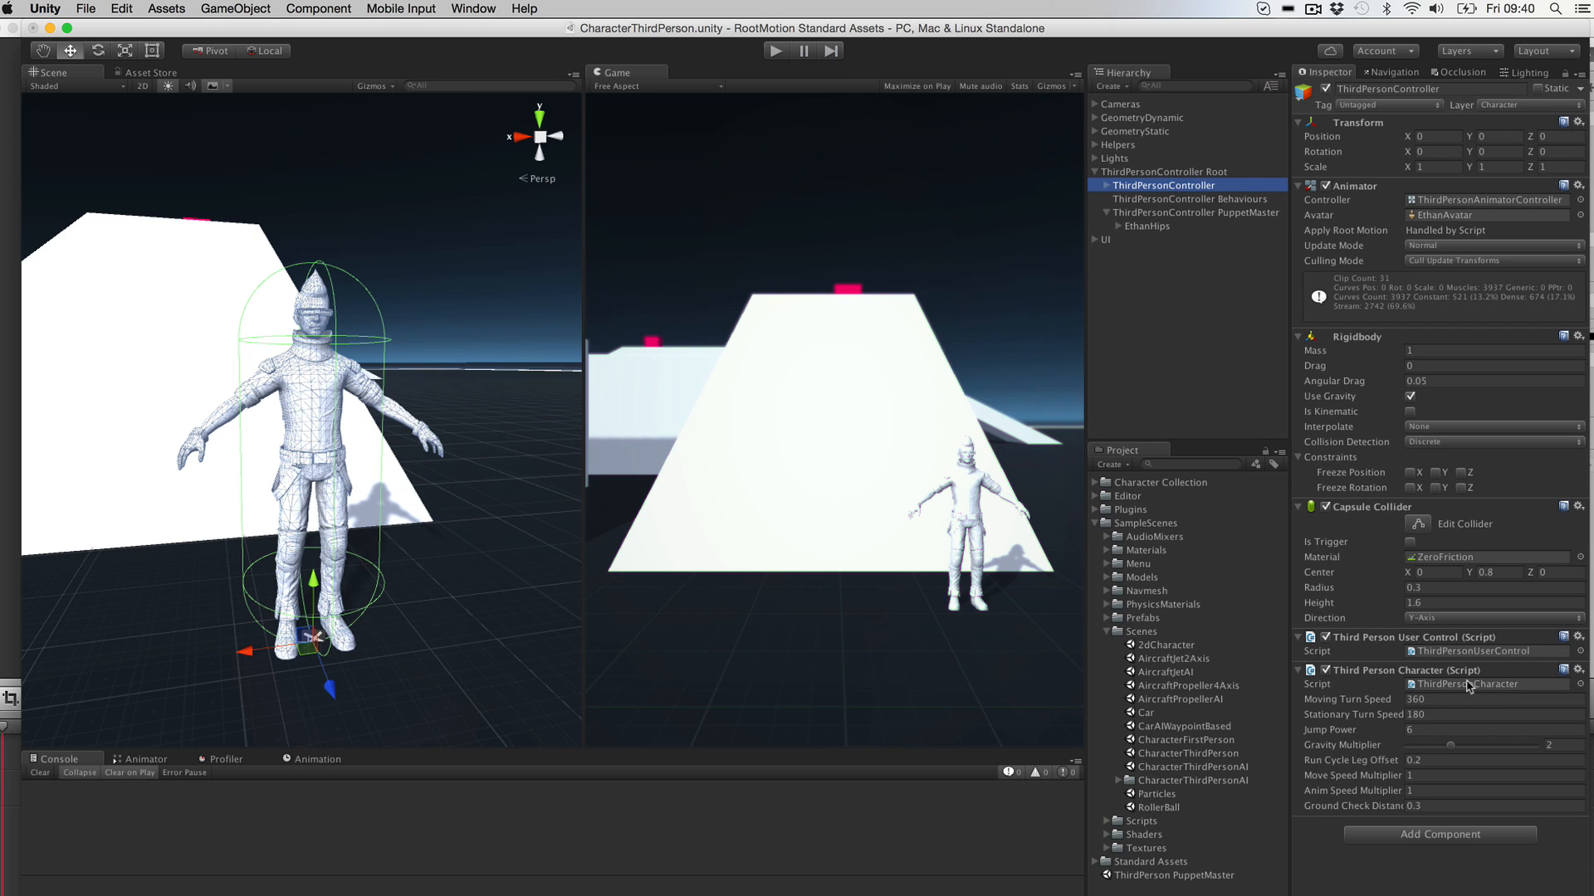
Step: Open the ThirdPersonCharacter script in MonoDevelop and declare "public LayerMask groundLayers;" above the serialized fields of the class
double_click(1453, 685)
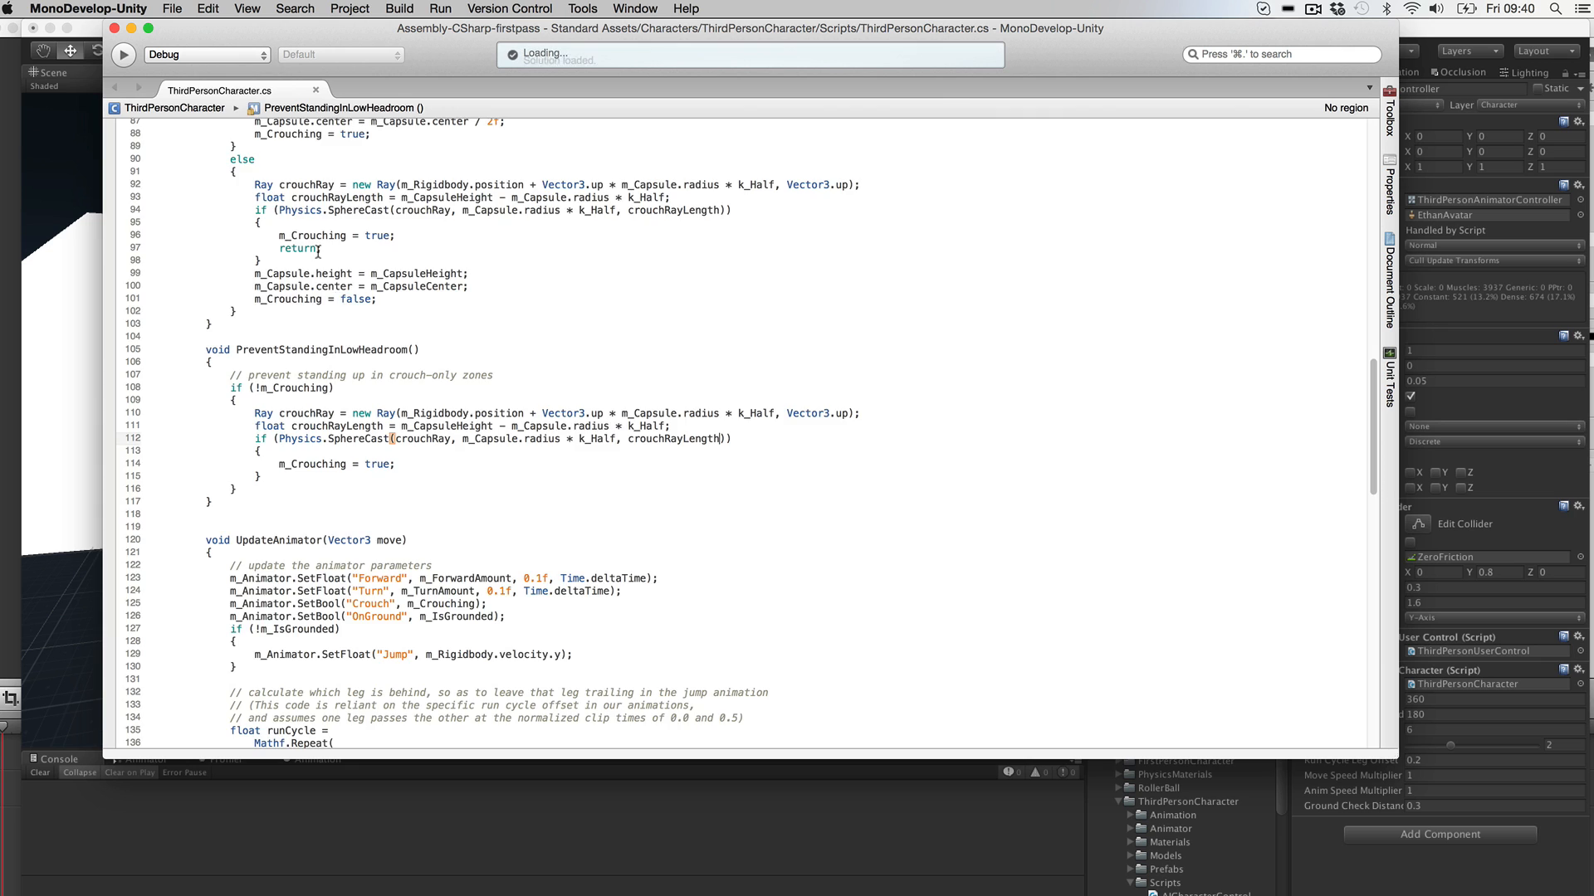
scroll(603, 424, up, 10)
scroll(600, 424, up, 10)
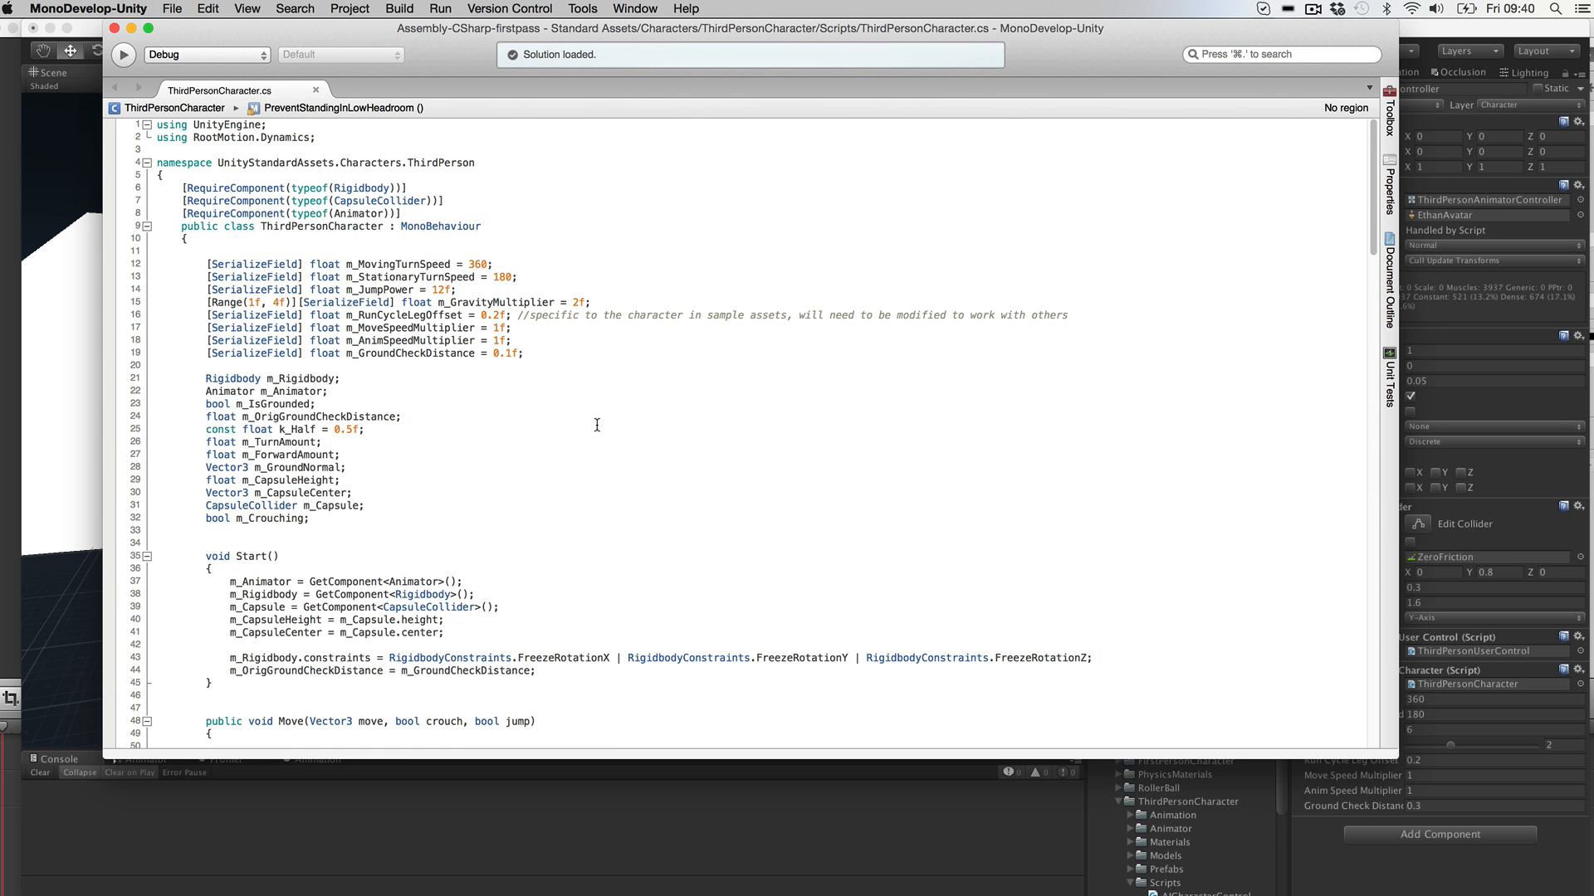
click(237, 249)
key(Return)
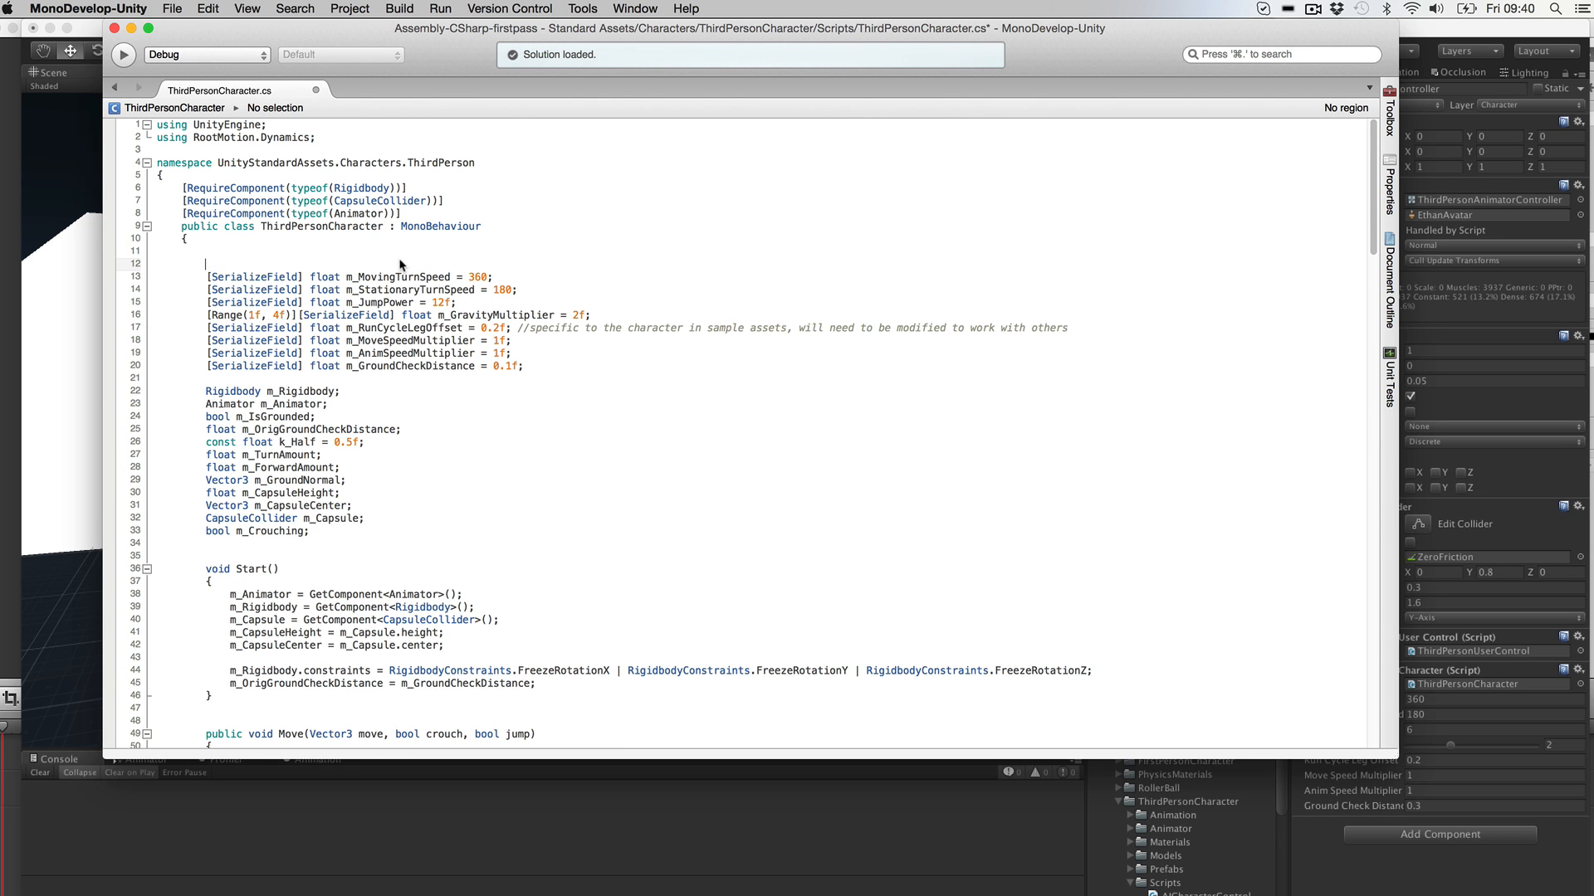
text(public LayerMask groundLayers;)
Step: Search for "cast" and add groundLayers as the last argument of the SphereCast calls in ScaleCapsuleForCrouching and PreventStandingInLowHeadroom
key(super+f)
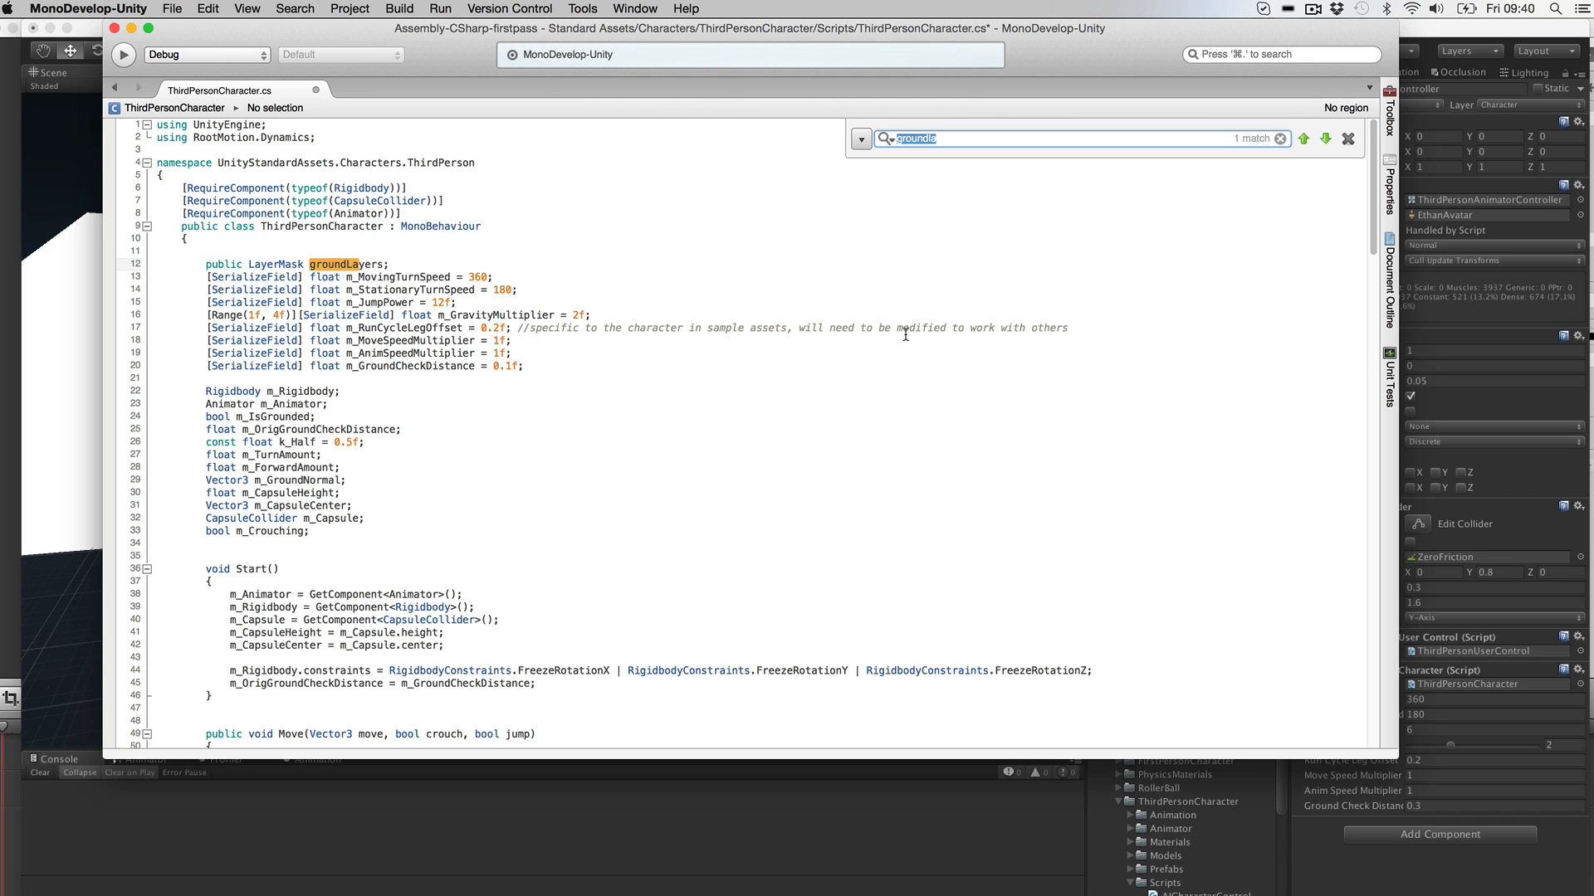
text(cast)
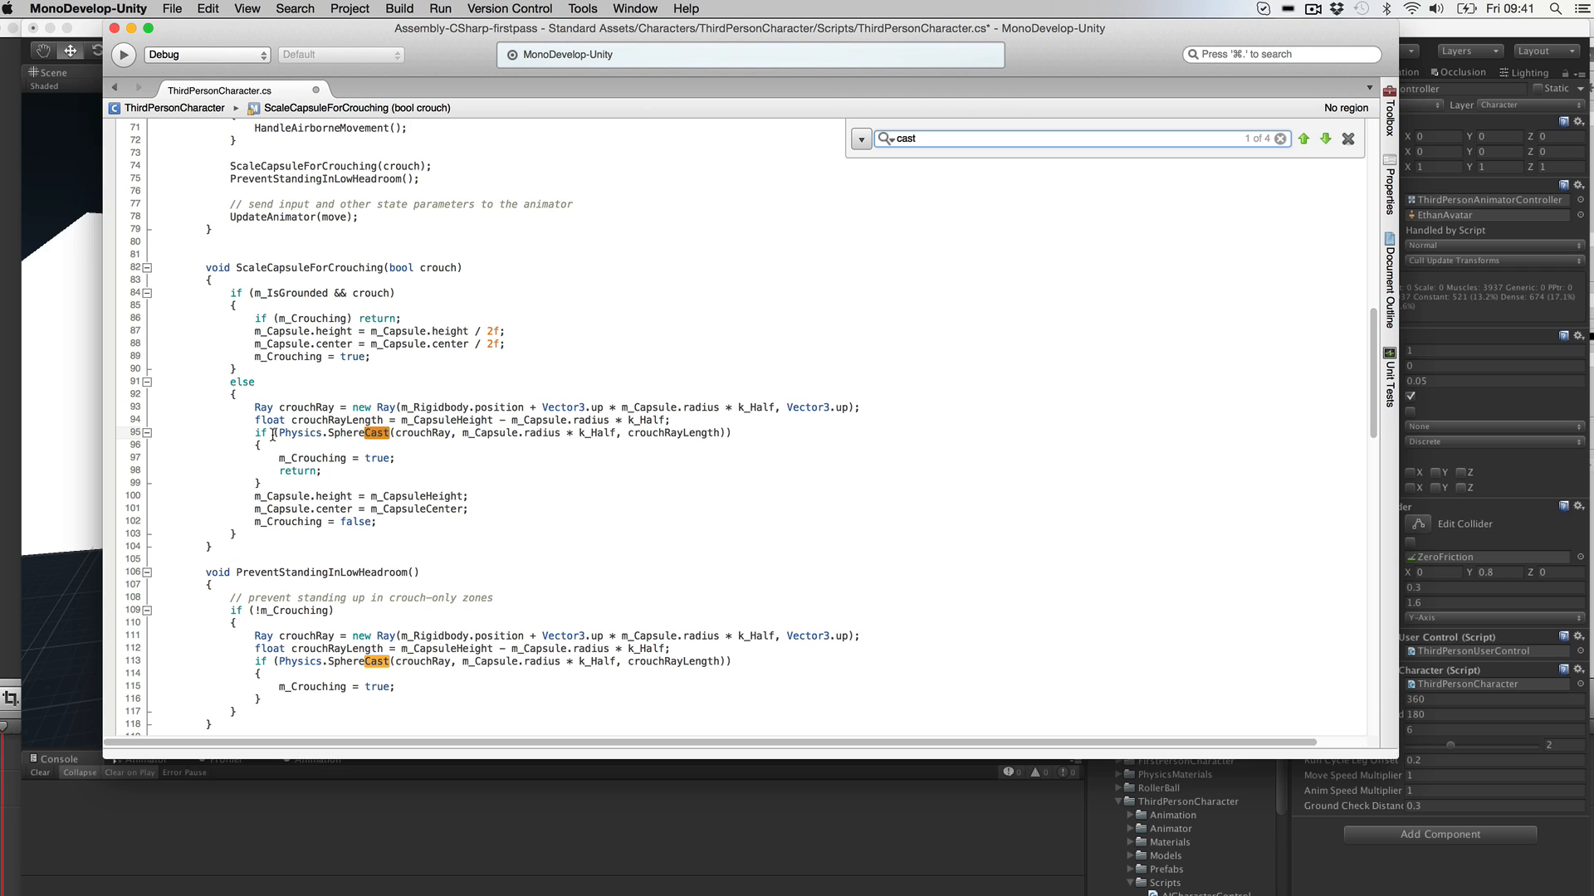
click(719, 433)
text(, groundla)
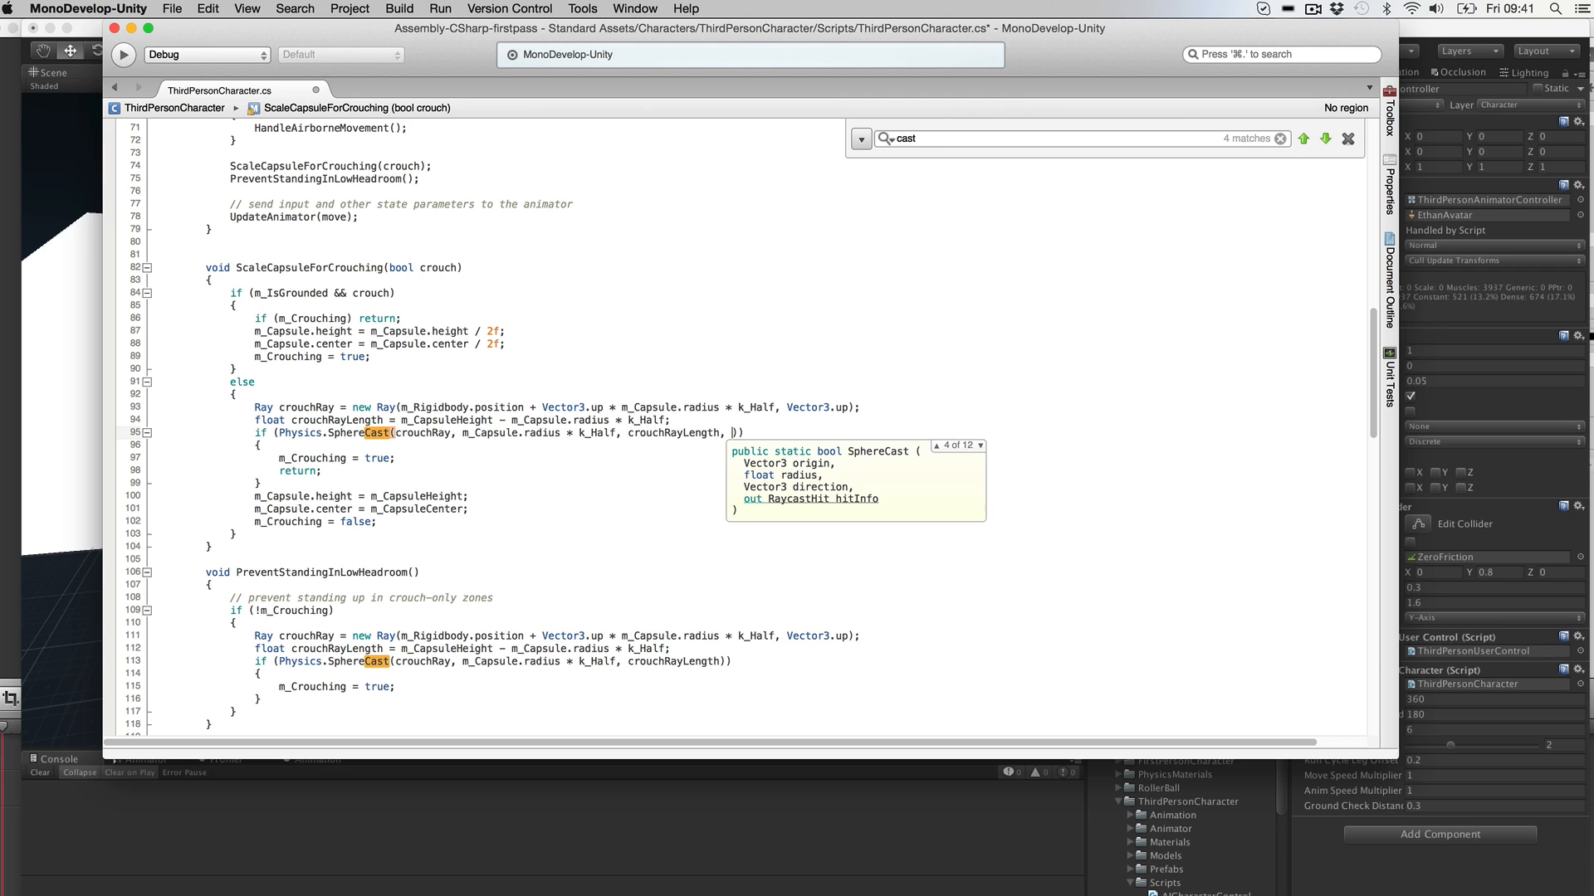
key(Return)
click(723, 662)
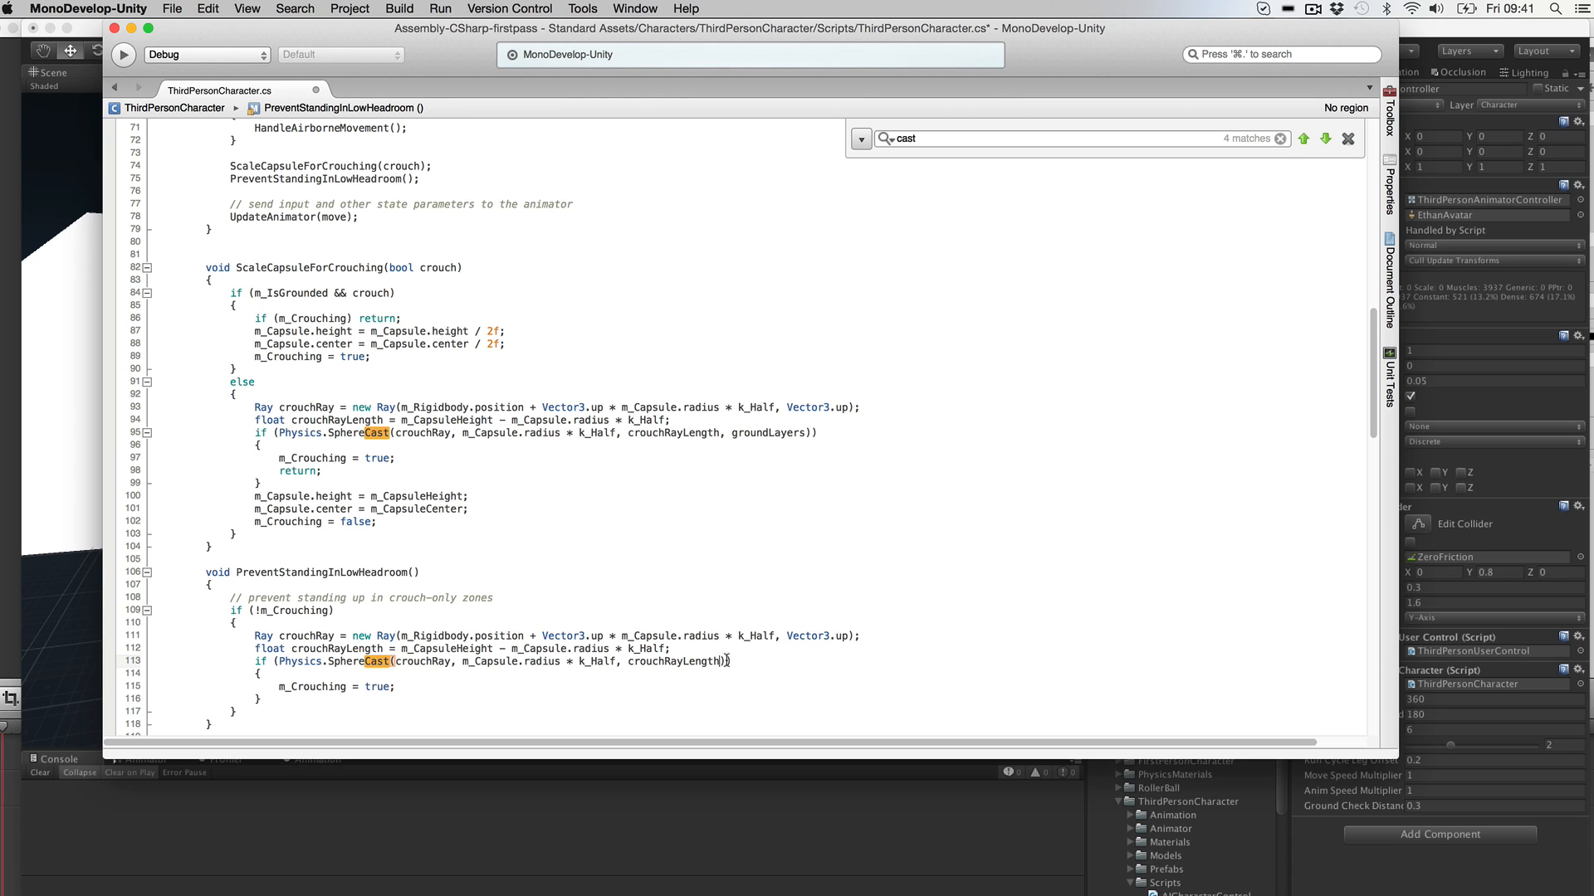
text(, groundla)
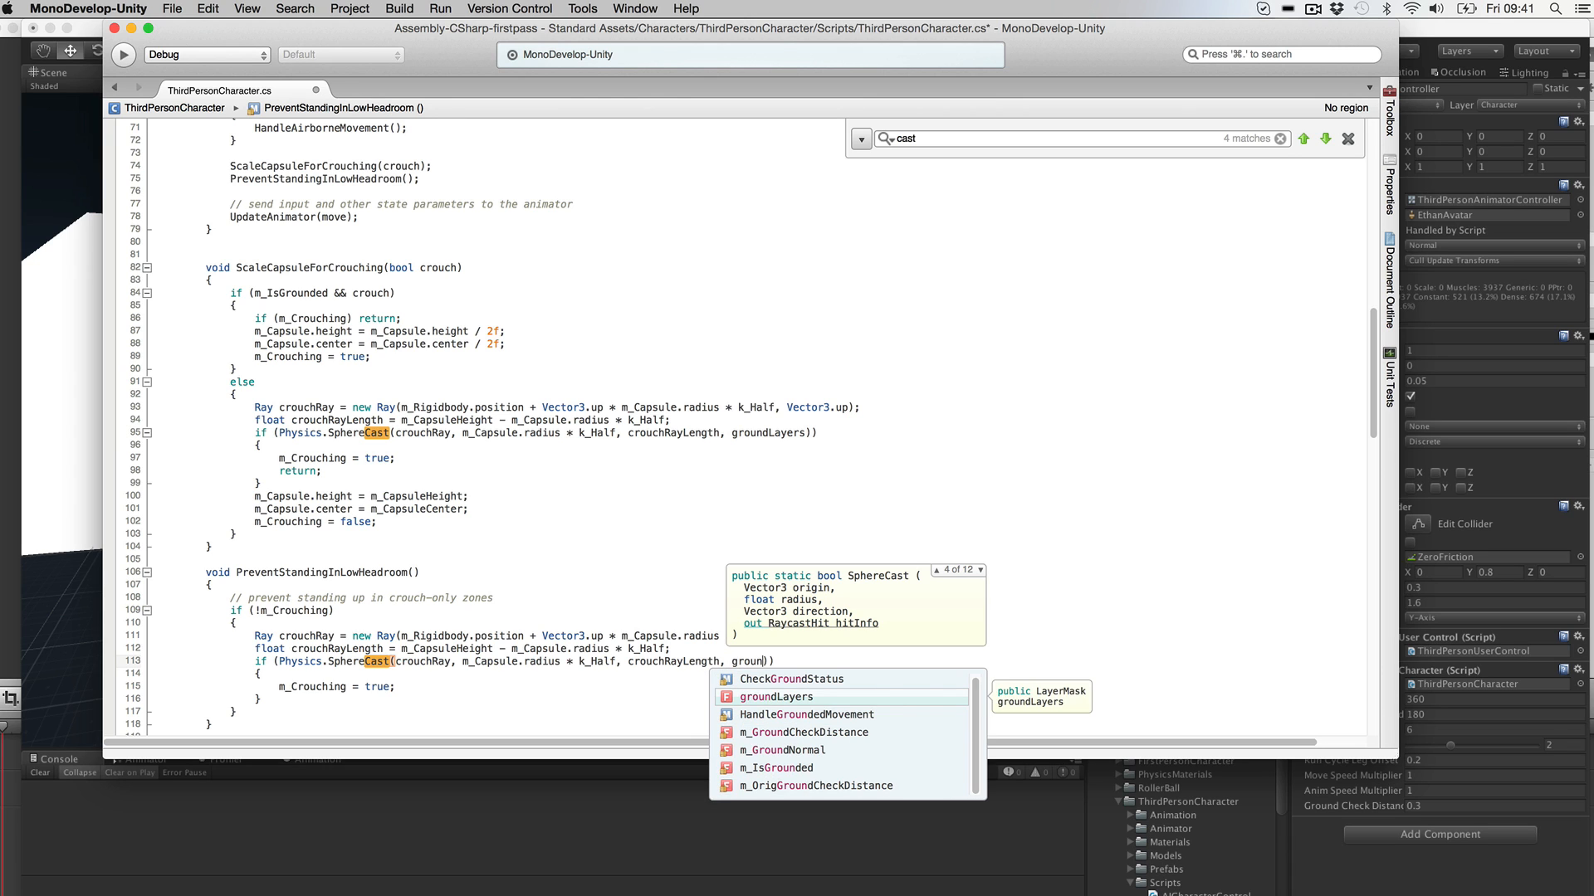
key(Return)
Step: Find the Raycast call in CheckGroundStatus and add groundLayers after m_GroundCheckDistance
click(1324, 139)
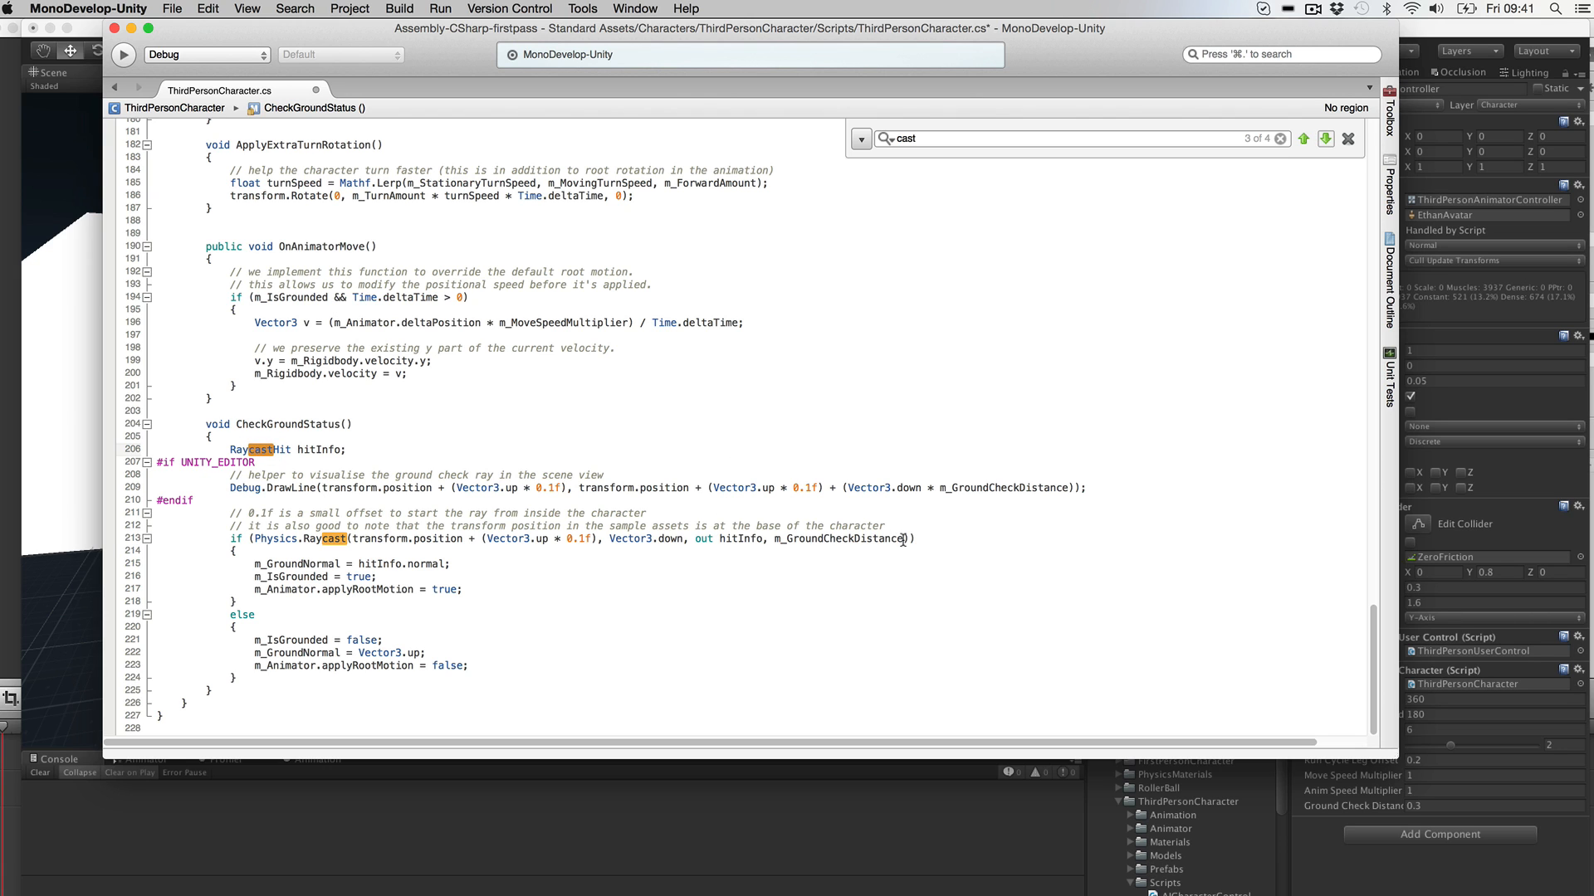
click(903, 540)
text(, groundla)
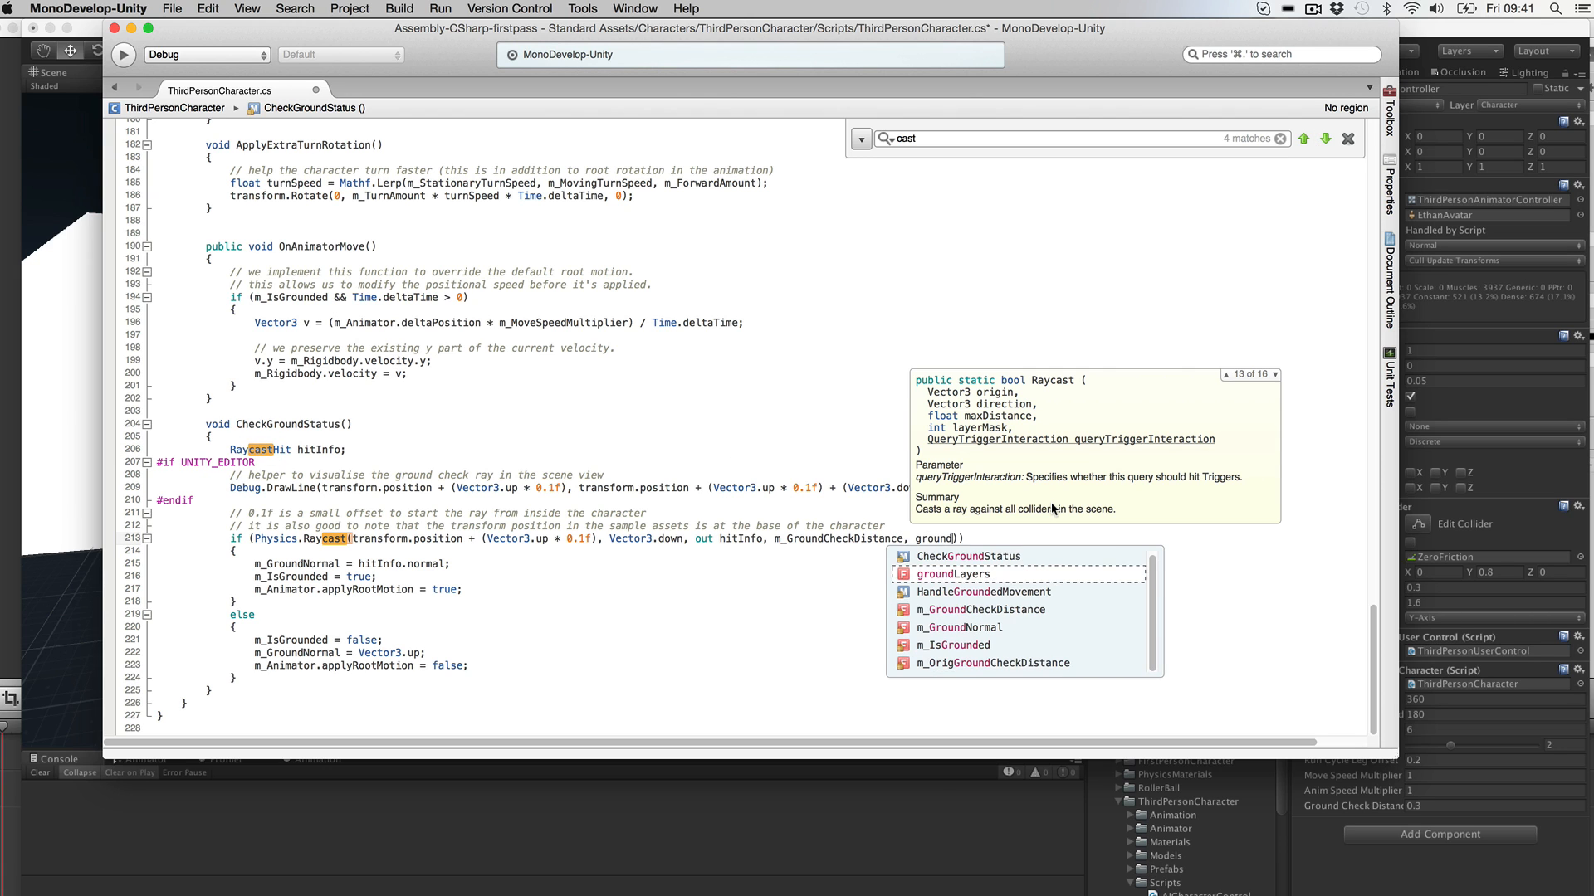
key(Return)
Step: Save the script with its existing line endings kept and switch back to Unity
key(super+s)
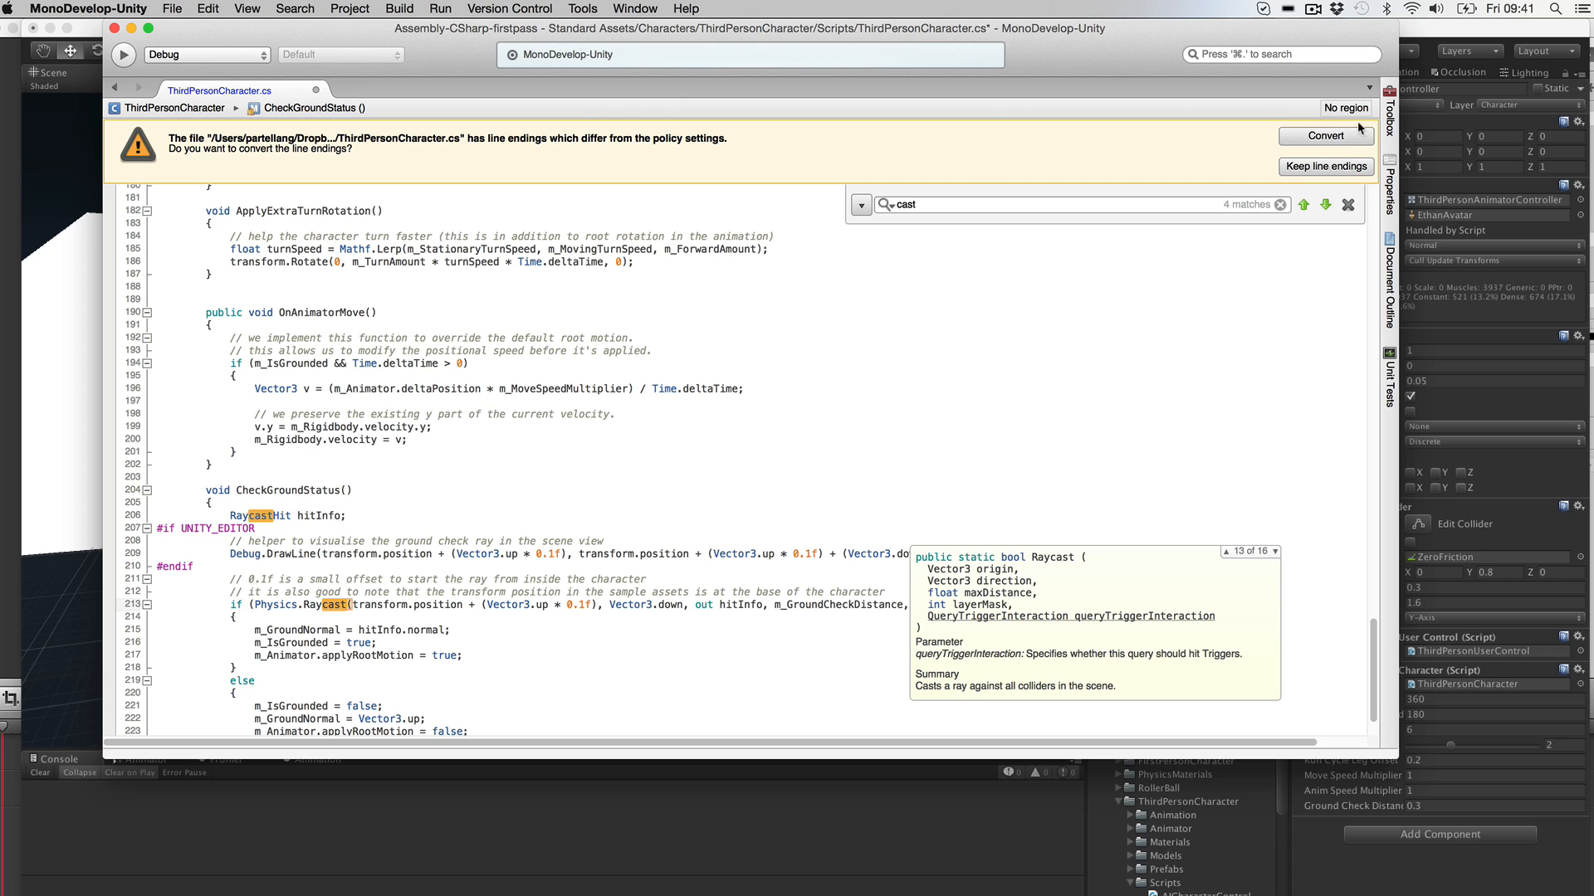
click(1361, 165)
key(super+Tab)
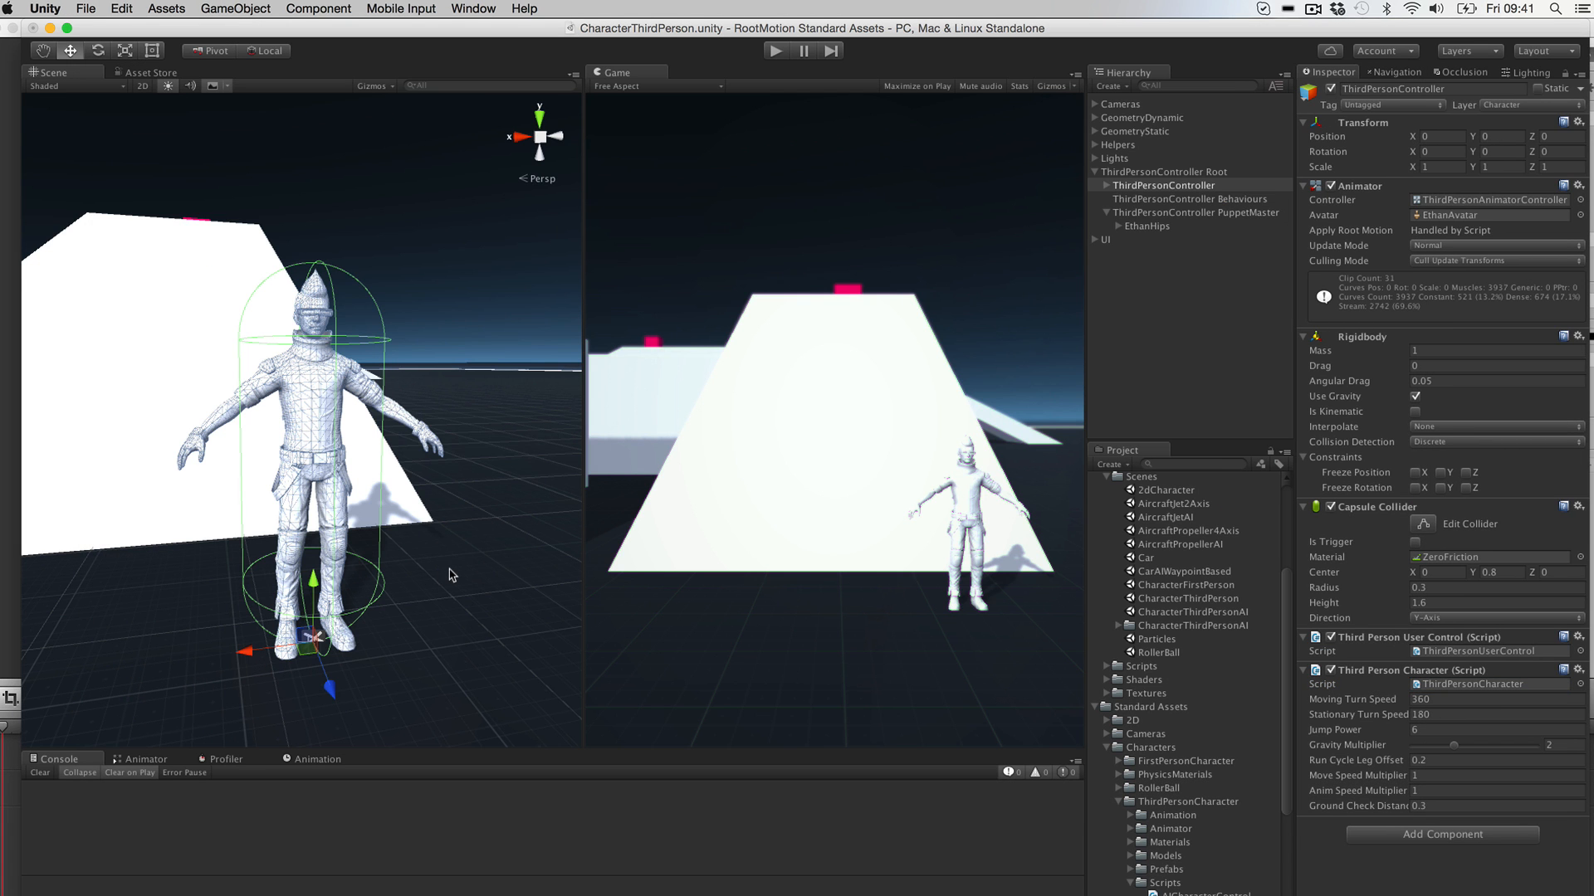
Step: Set the Ground Layers mask of the Third Person Character script on ThirdPersonController to Default
scroll(450, 576, down, 3)
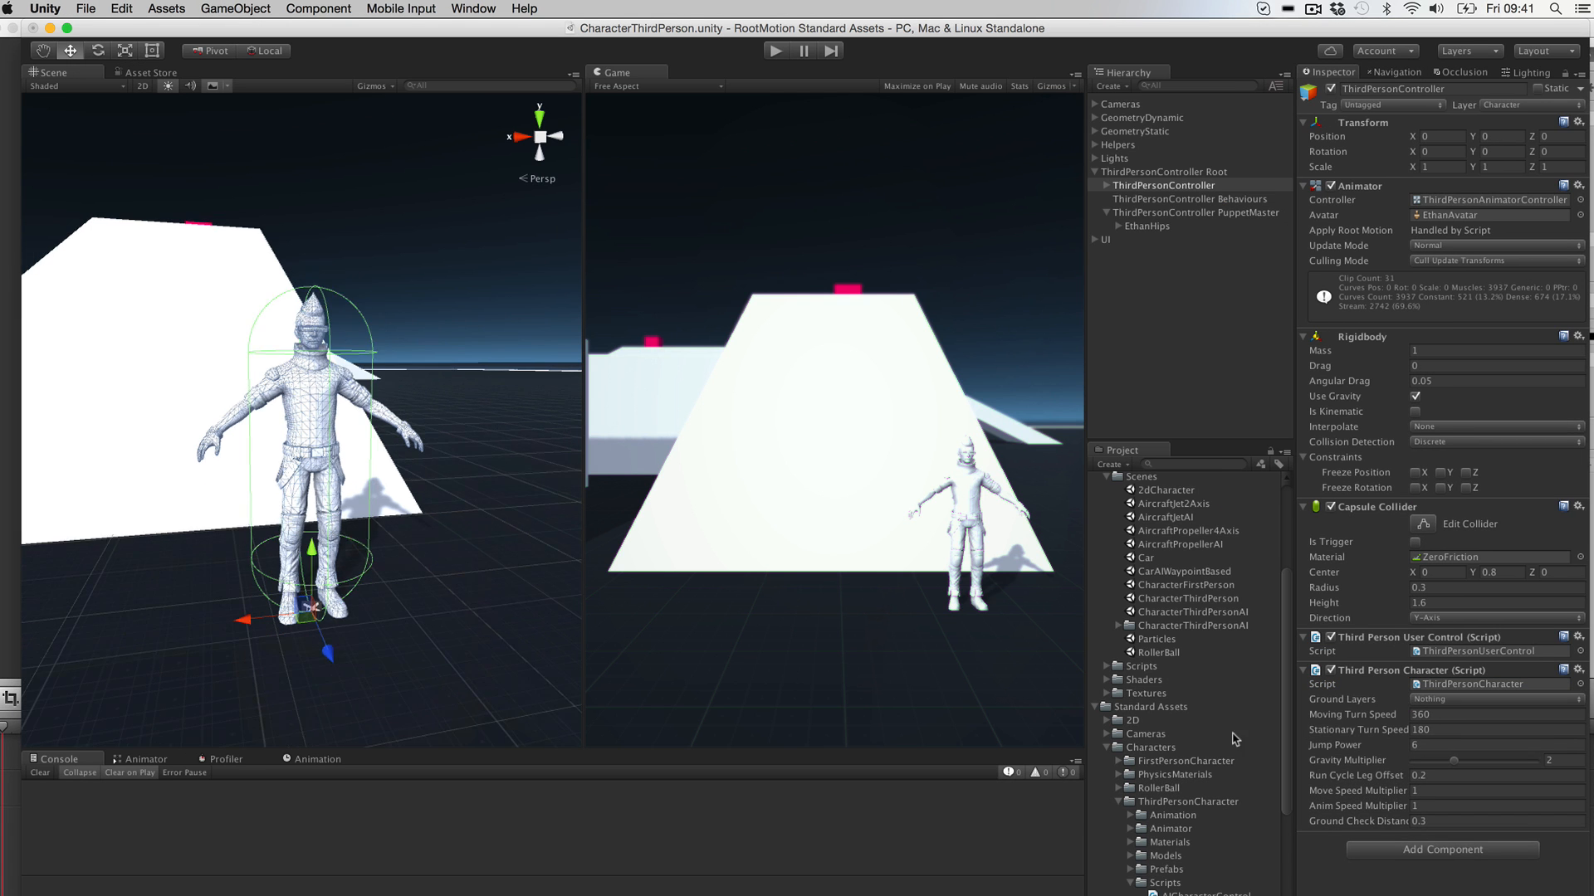
click(1427, 707)
click(377, 579)
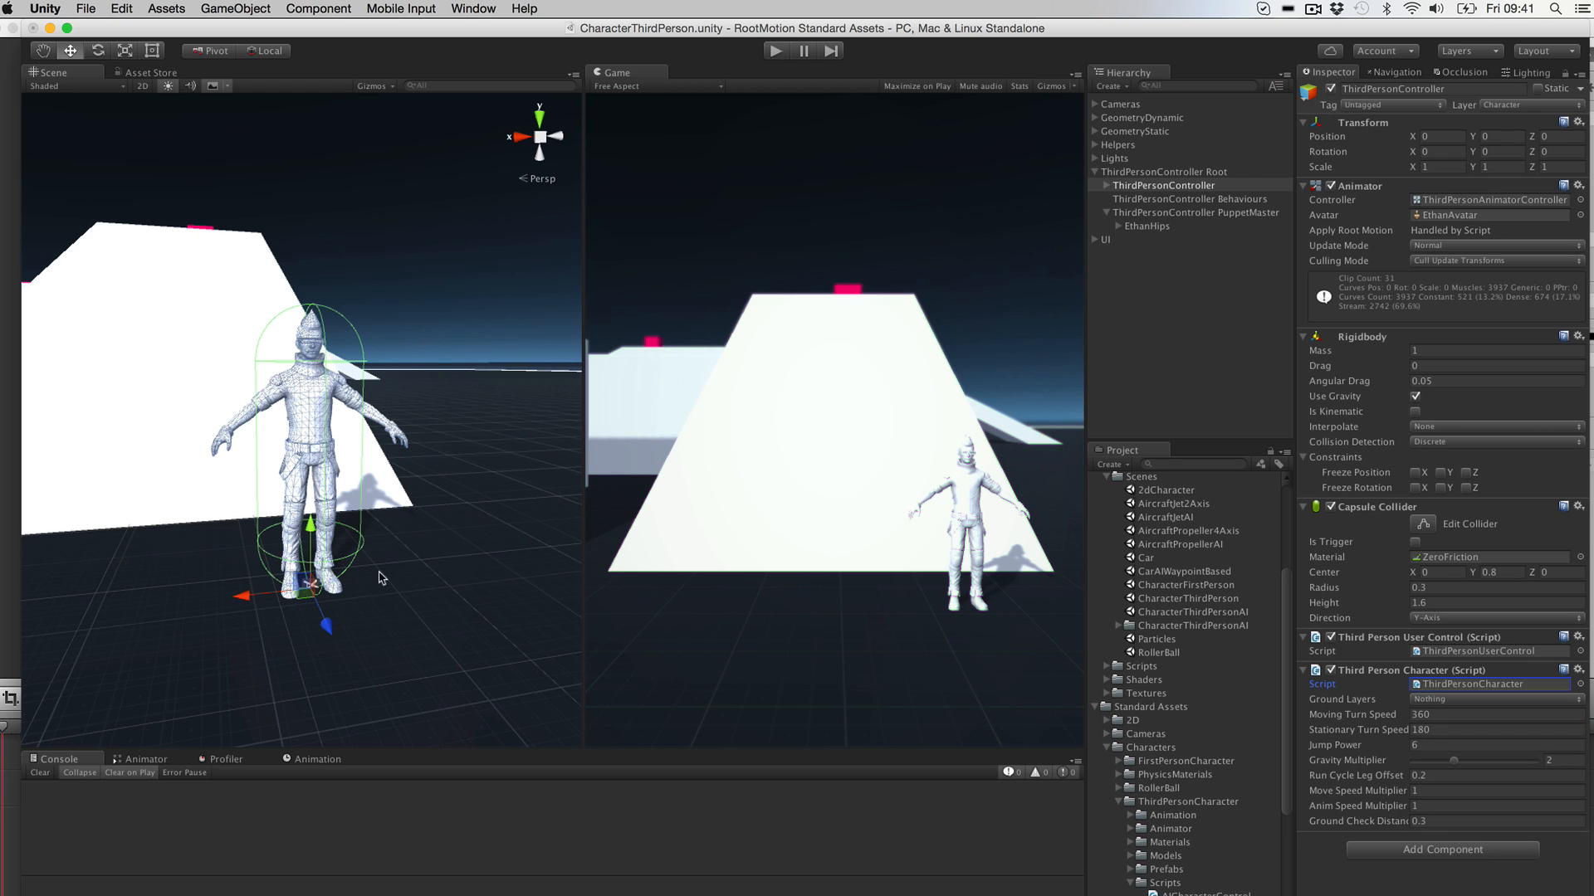
click(422, 560)
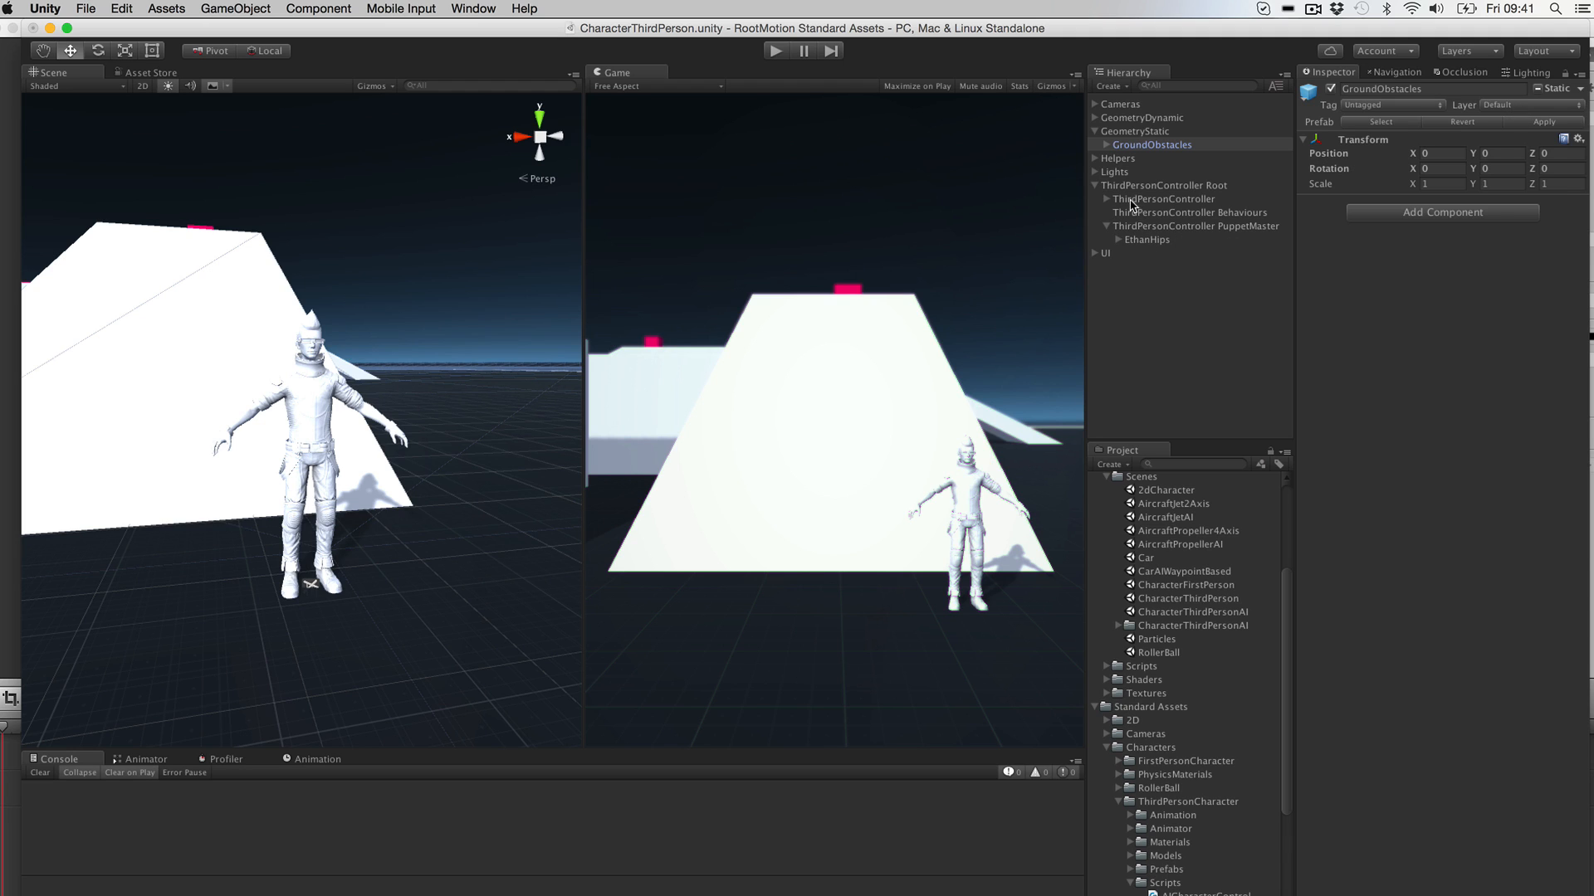
click(1132, 200)
click(1437, 704)
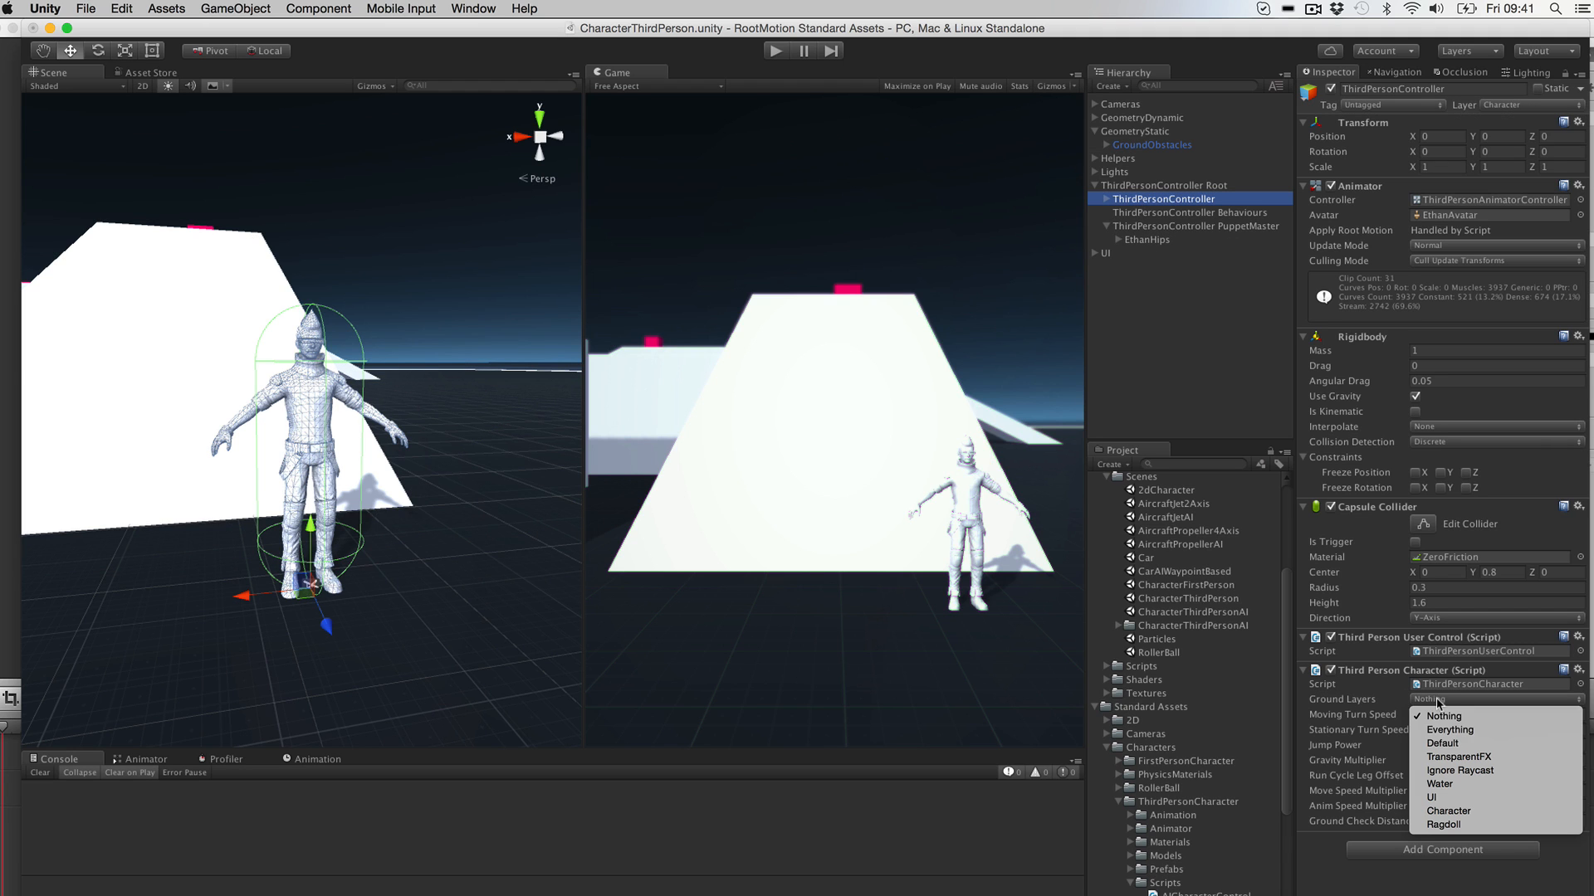
click(1450, 741)
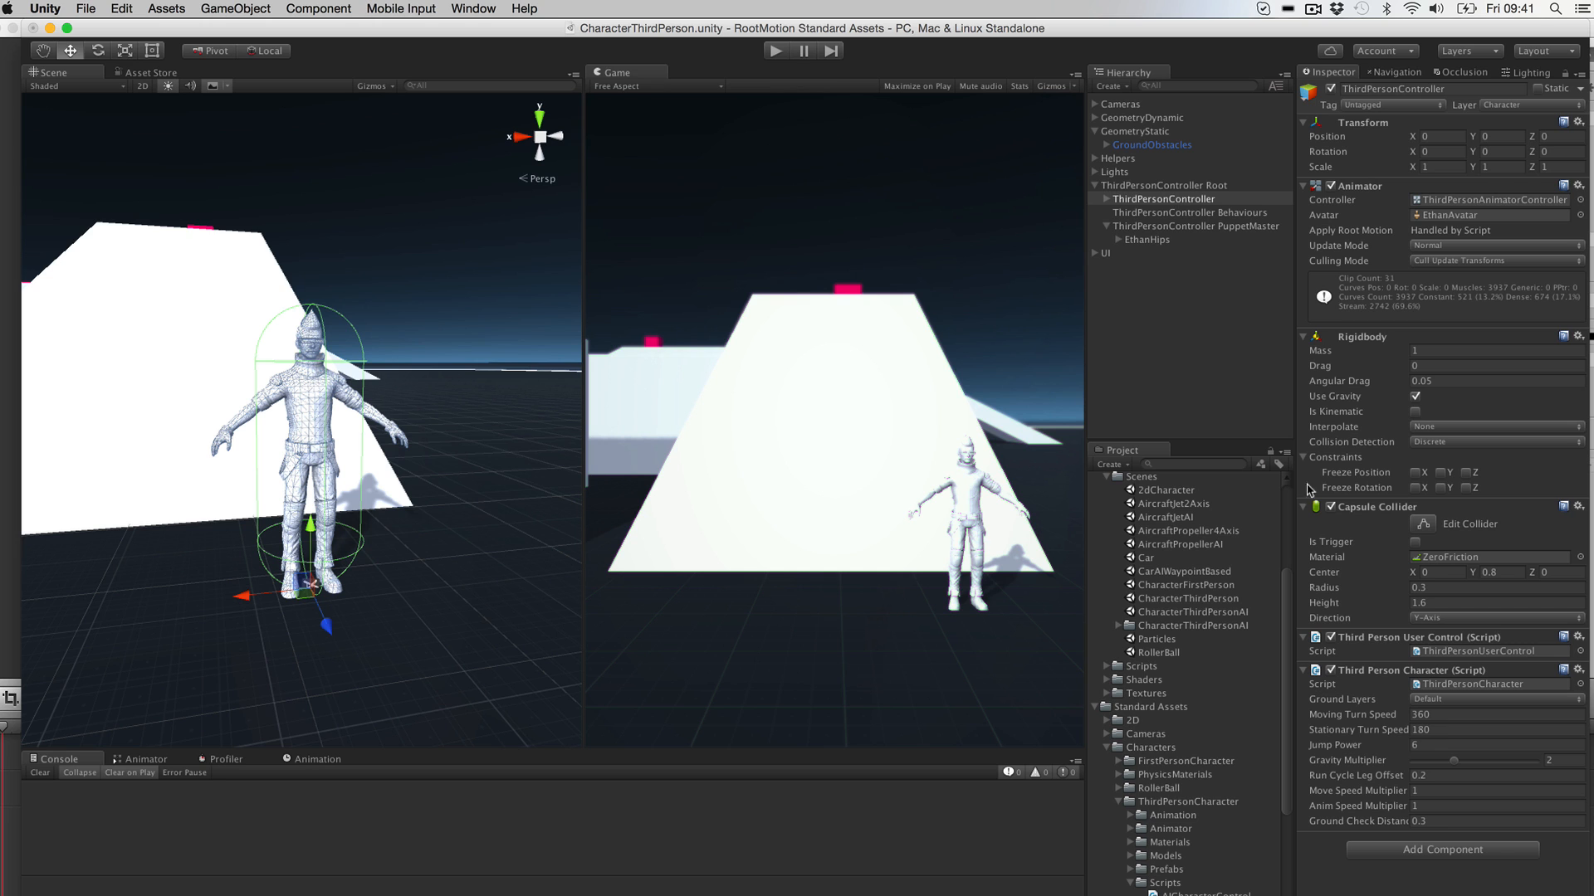
Step: Play the scene and run the character around the floor and onto the ramp to test the ground check
click(777, 52)
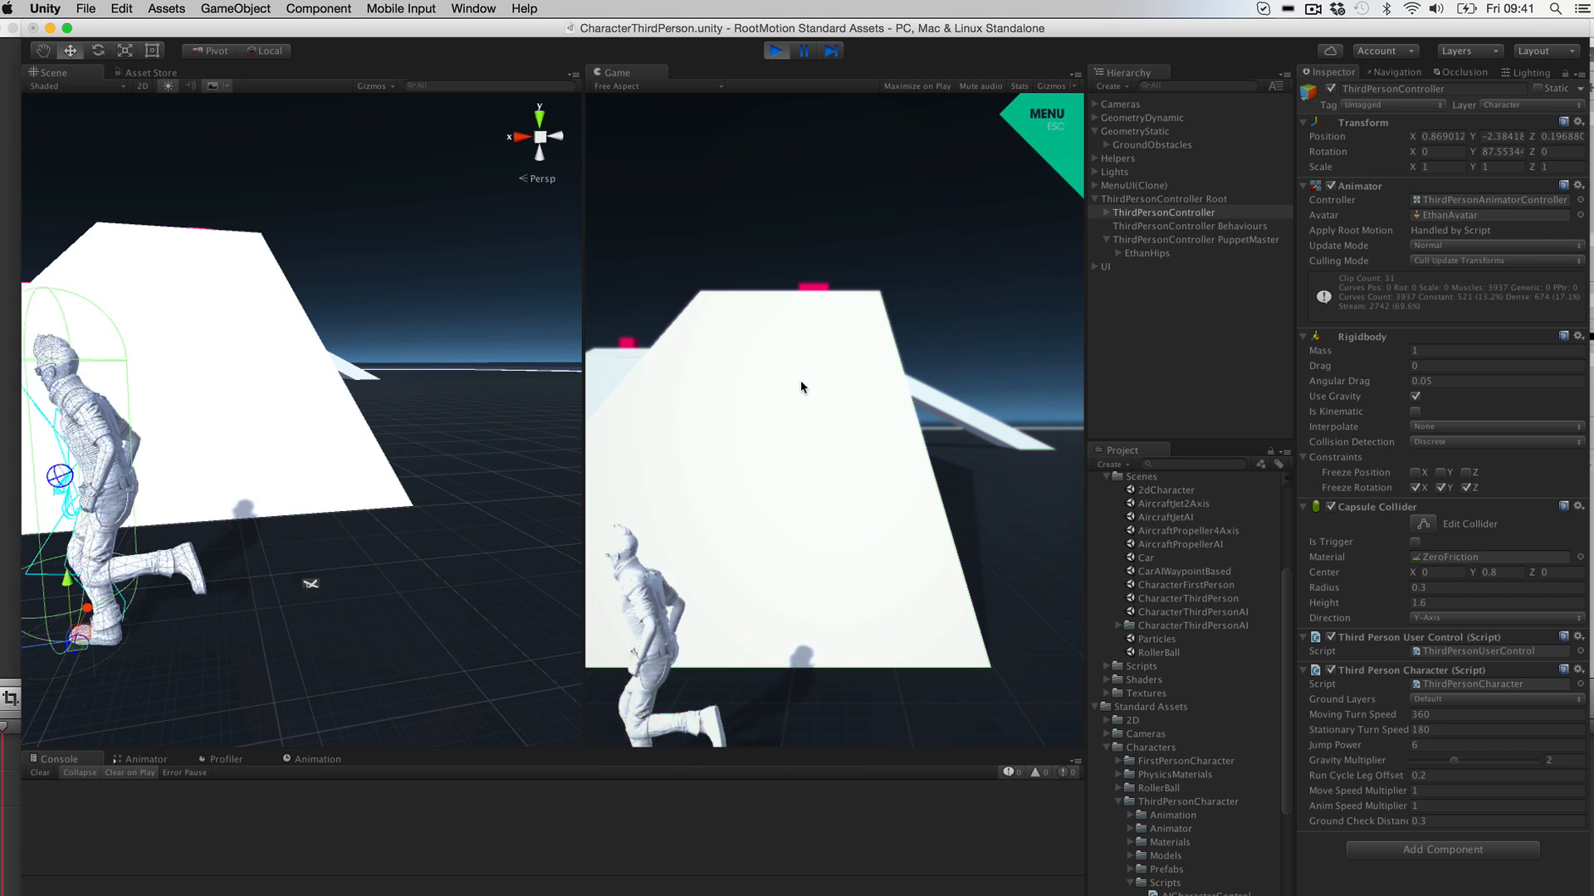
key(d)
key(a)
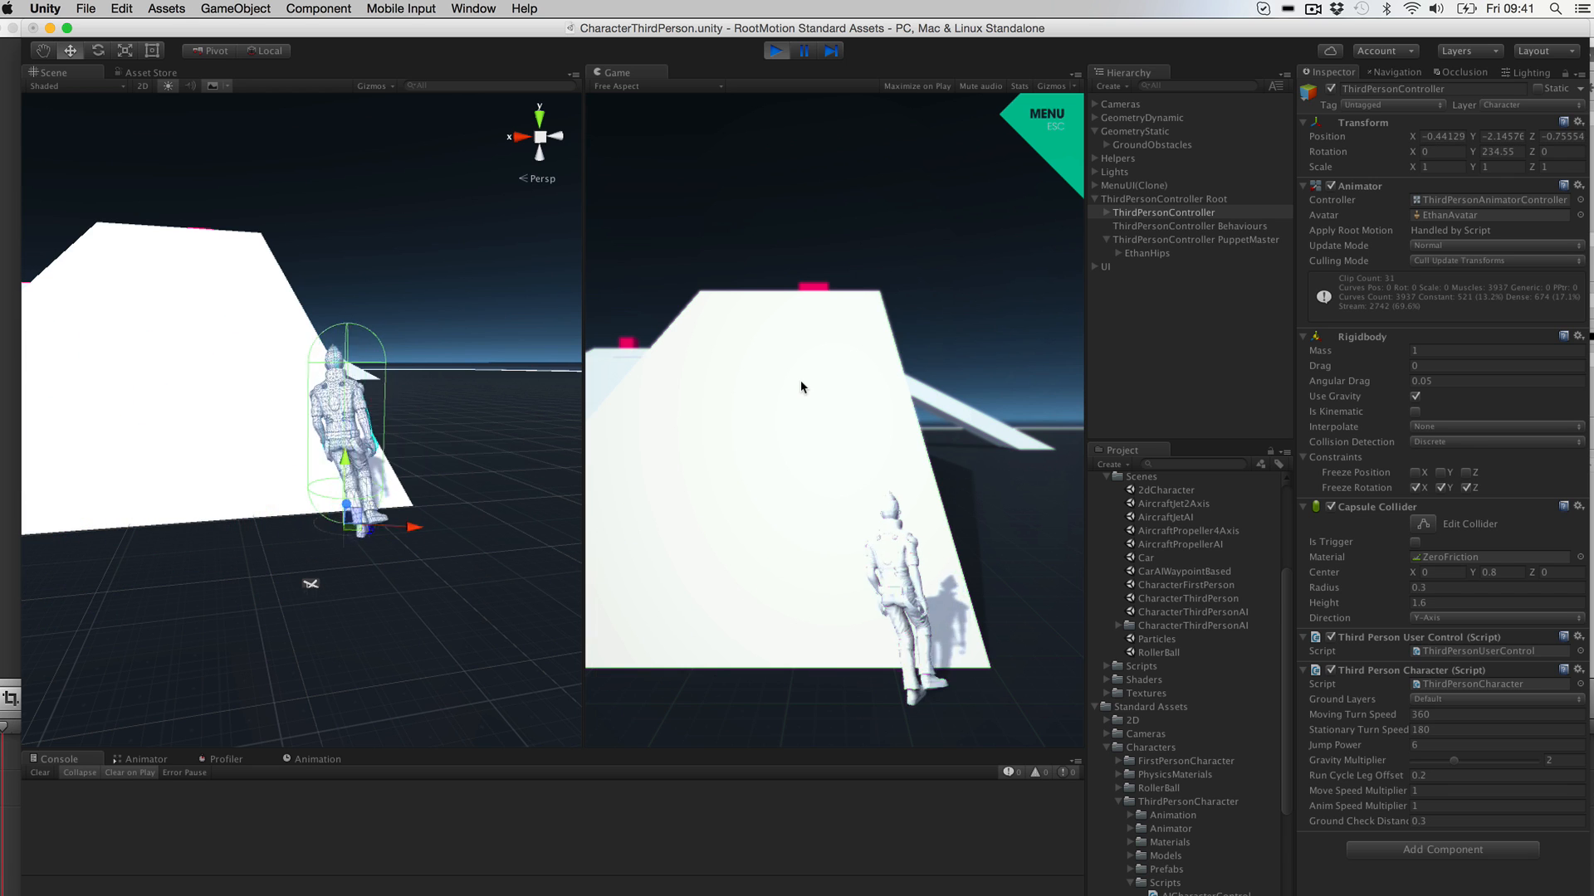
key(w)
key(d)
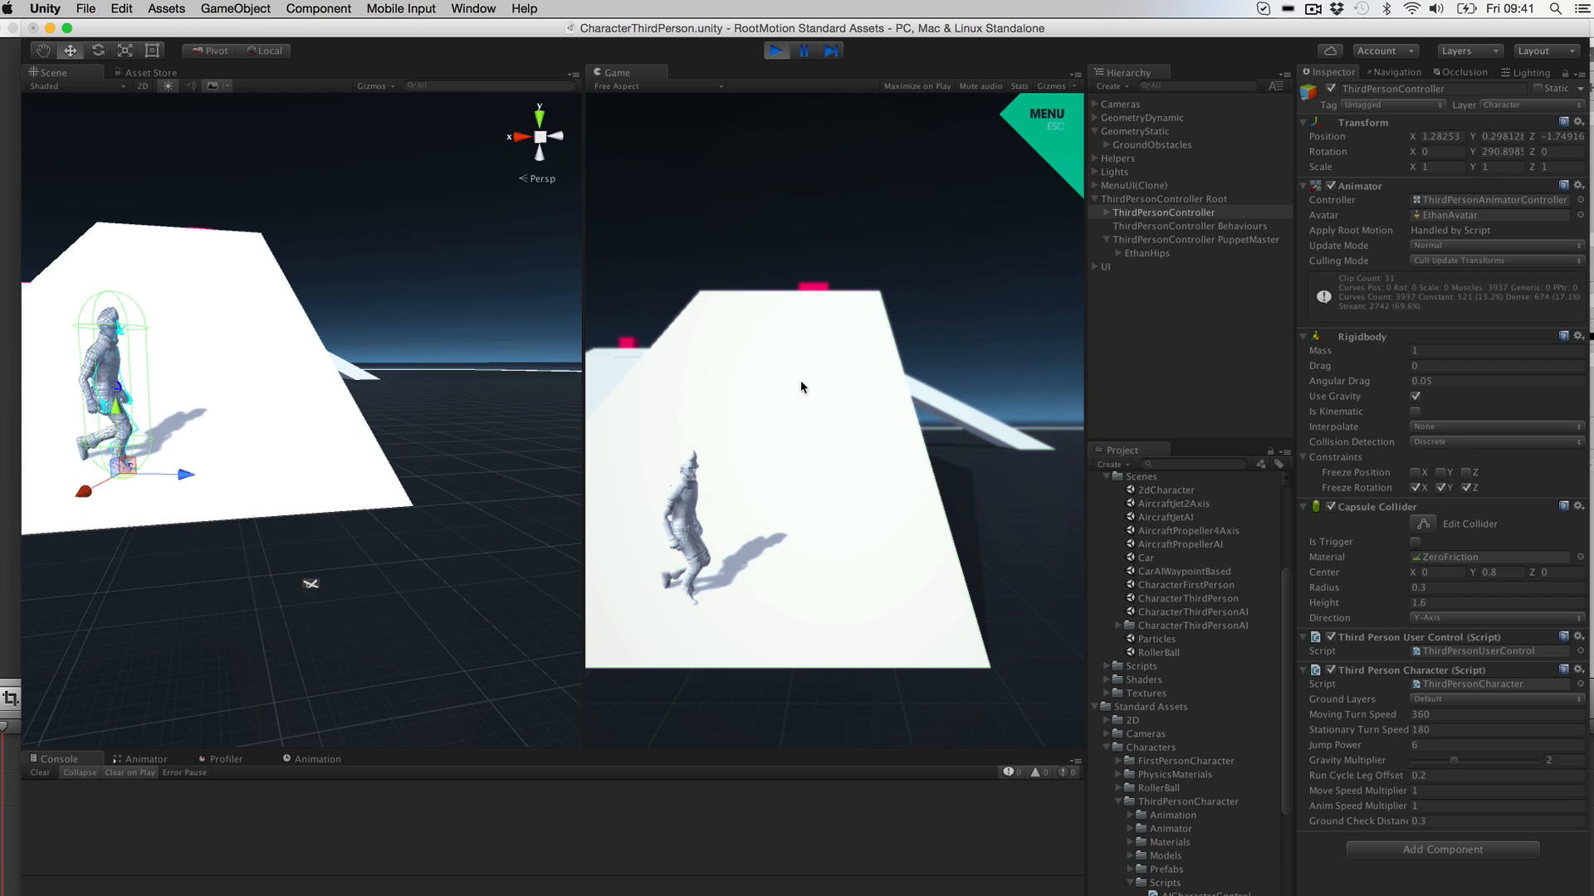
key(s)
key(d)
key(a)
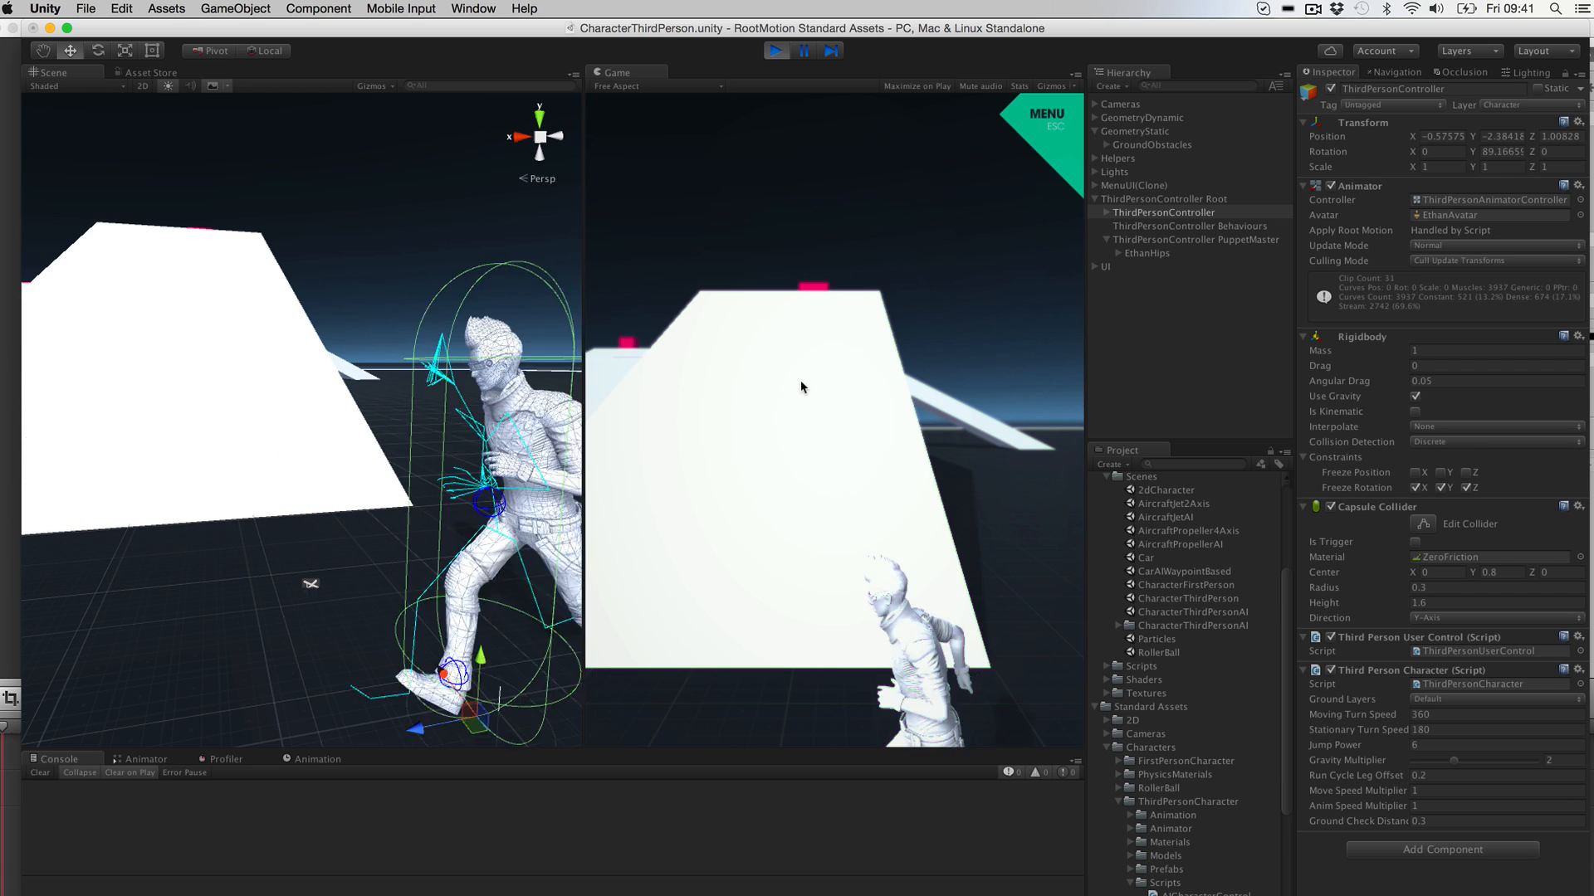
key(w)
key(d)
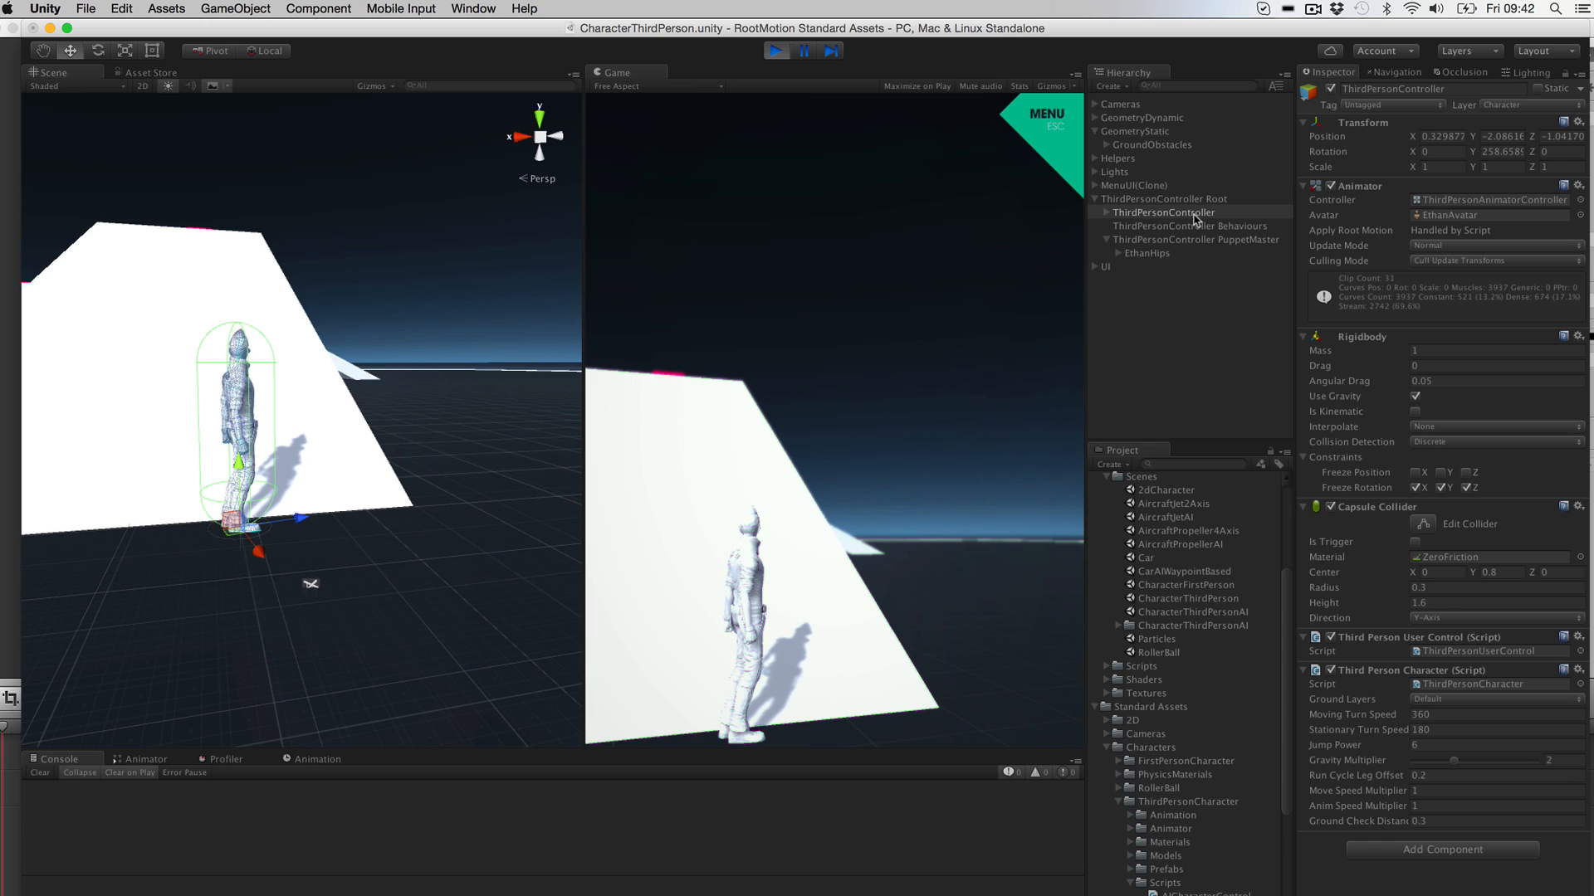
key(XF86AudioMute)
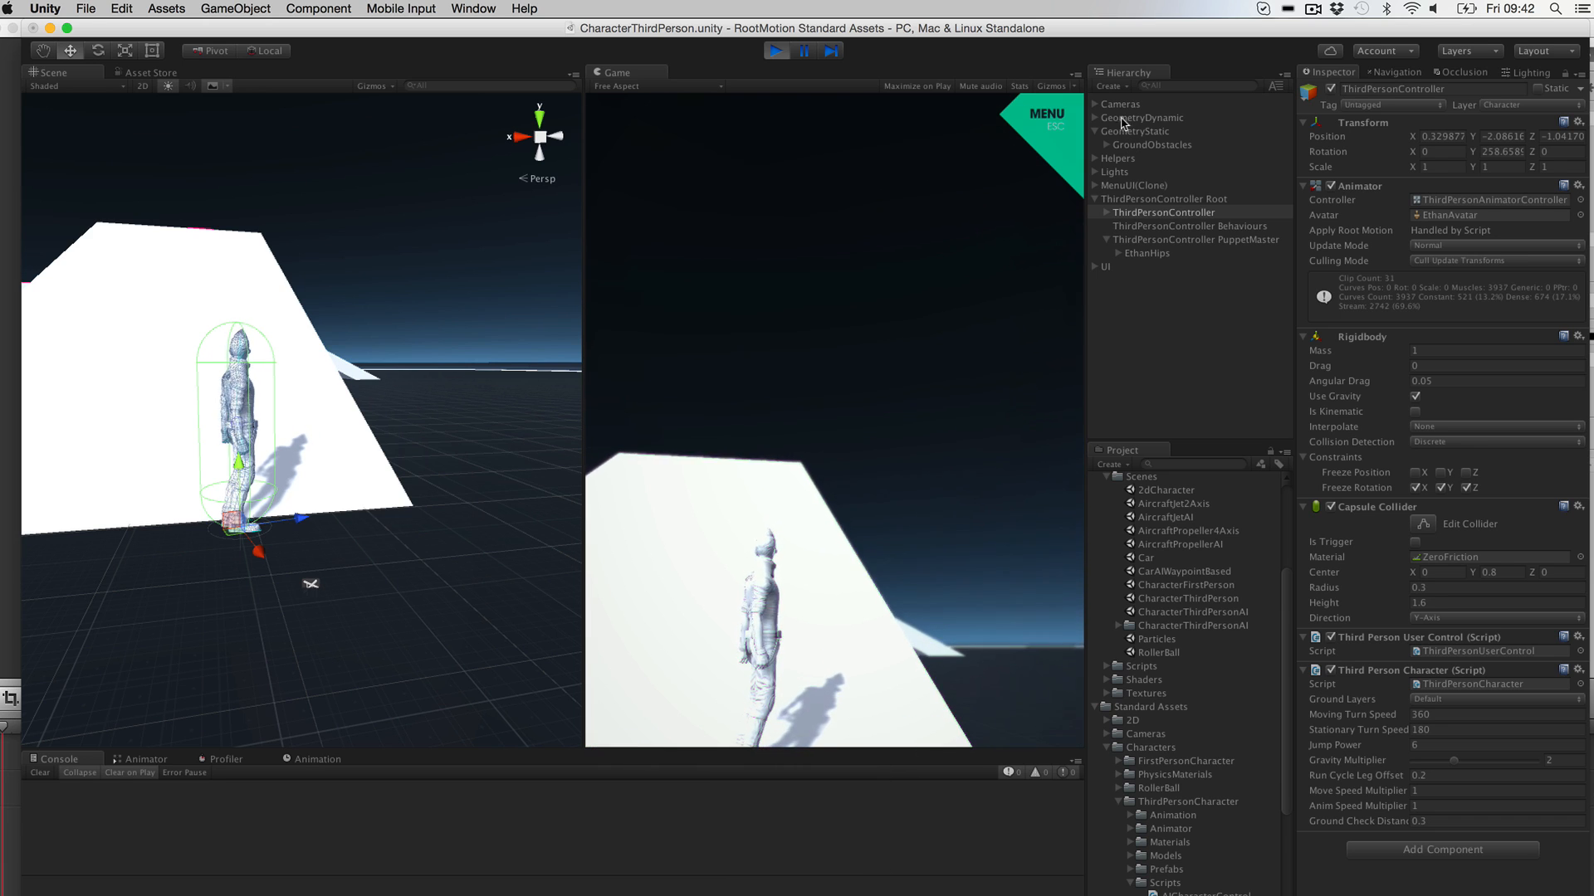
Step: In the running scene, assign ThirdPersonController as the Target of the Free Look Cam script on FreeLookCameraRig
click(1094, 105)
click(1093, 105)
click(1136, 119)
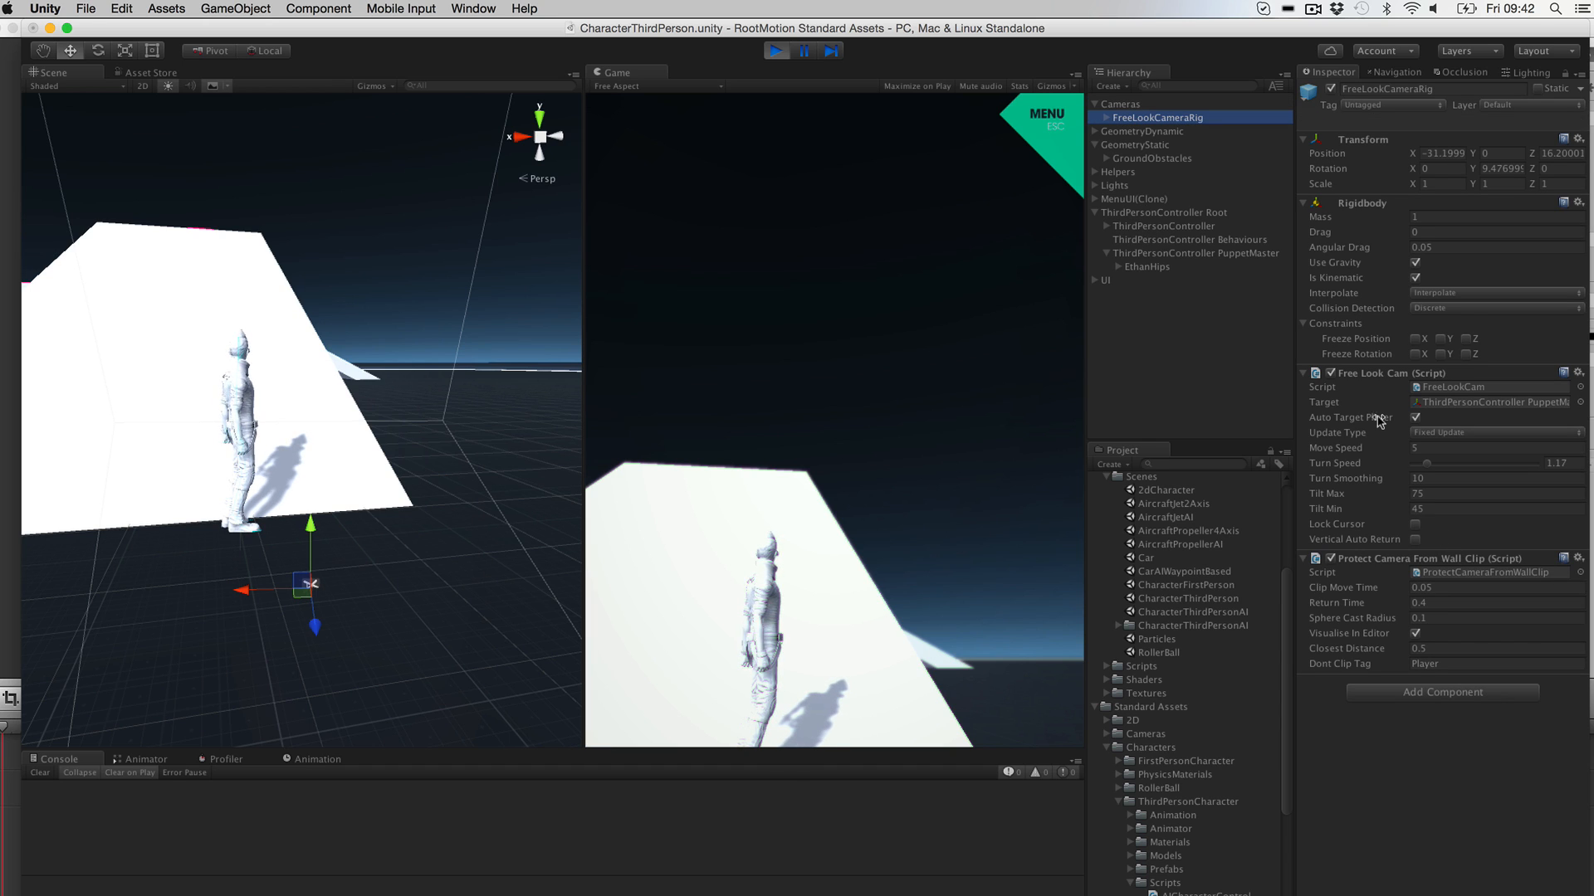
click(1454, 405)
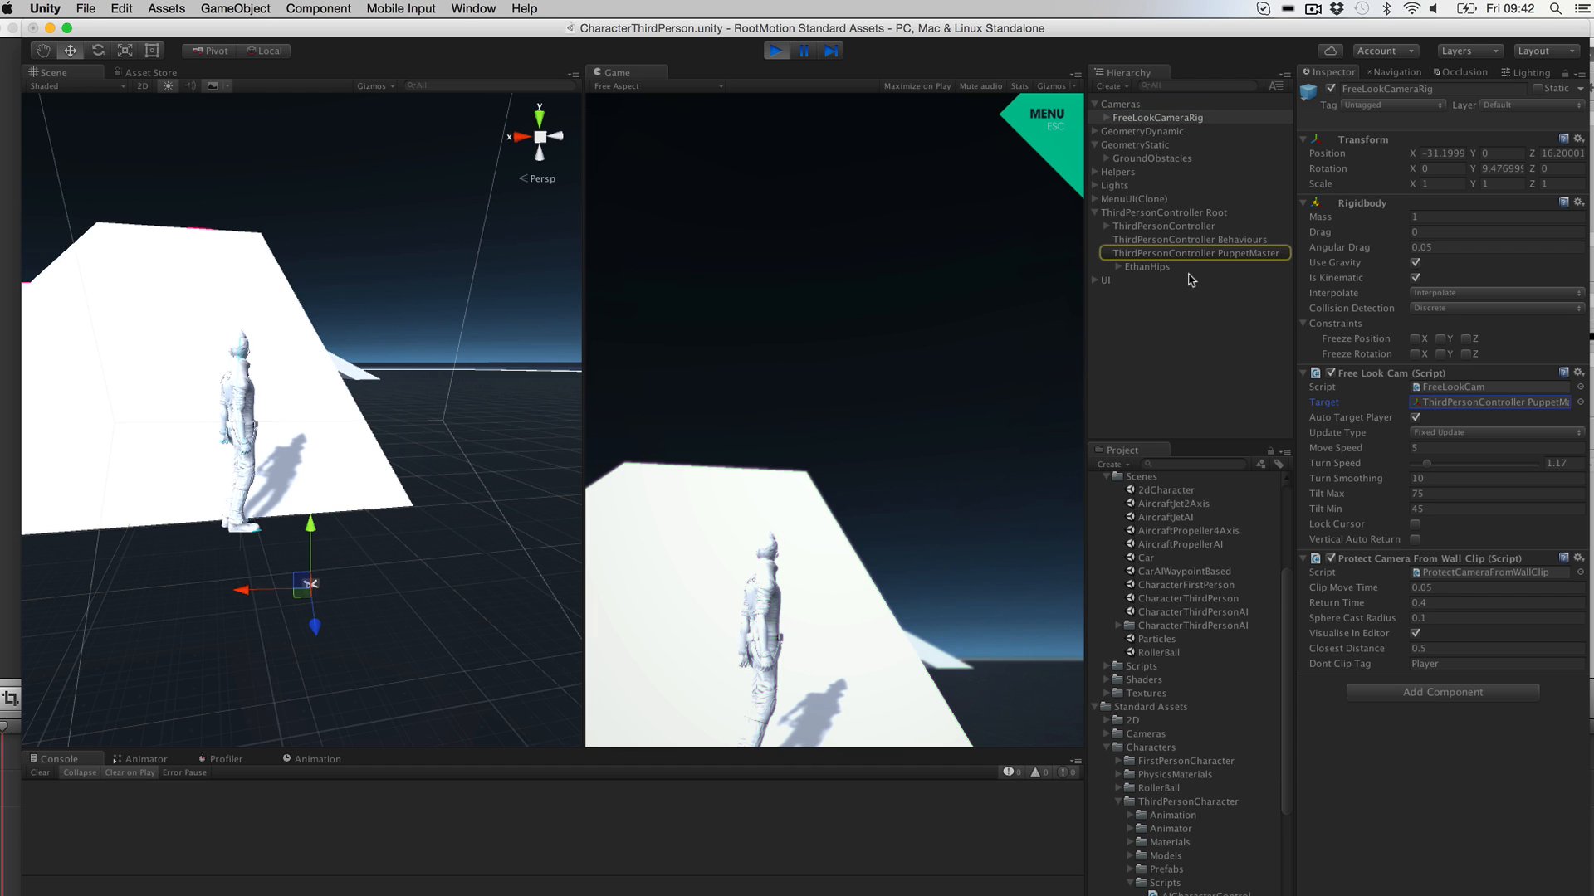
drag(1153, 230, 1503, 407)
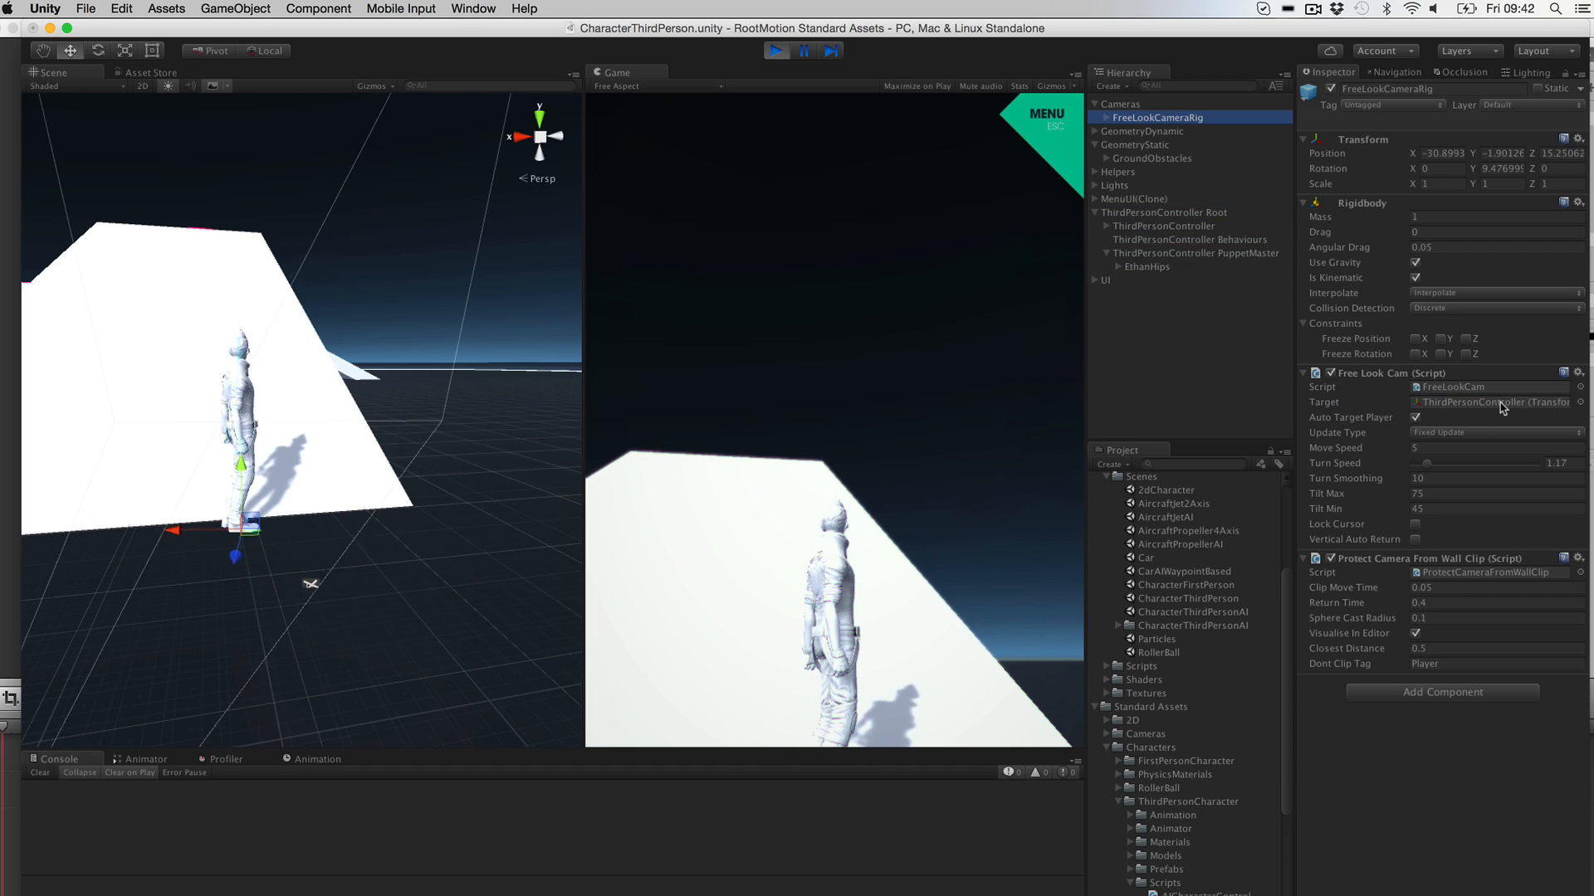
Step: Run the character back and forth to check how the camera follows its new target
click(967, 505)
key(d)
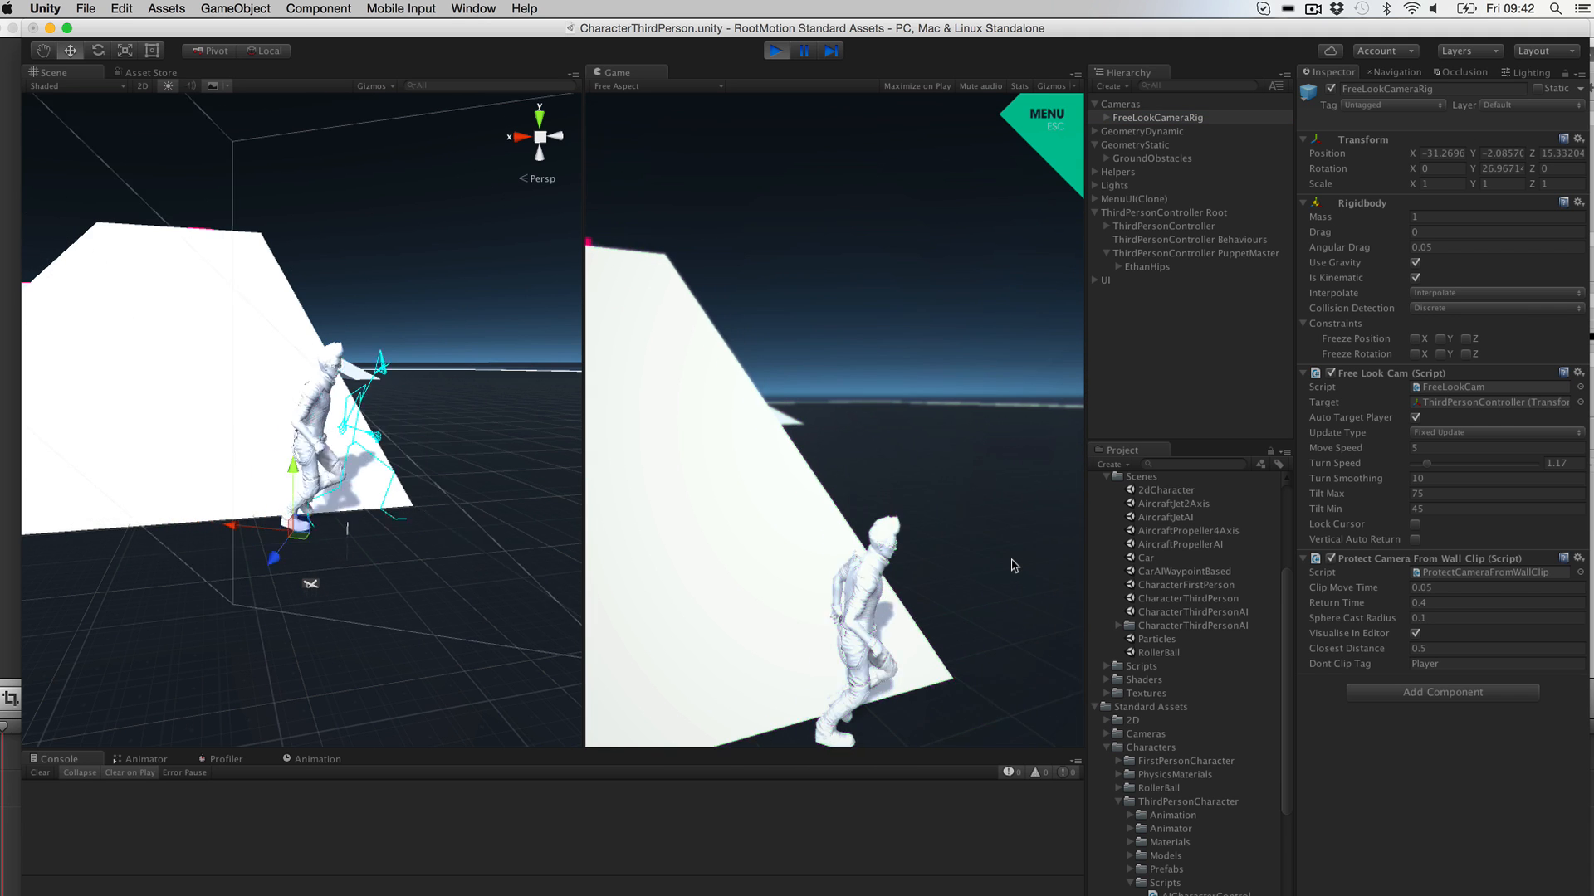
key(a)
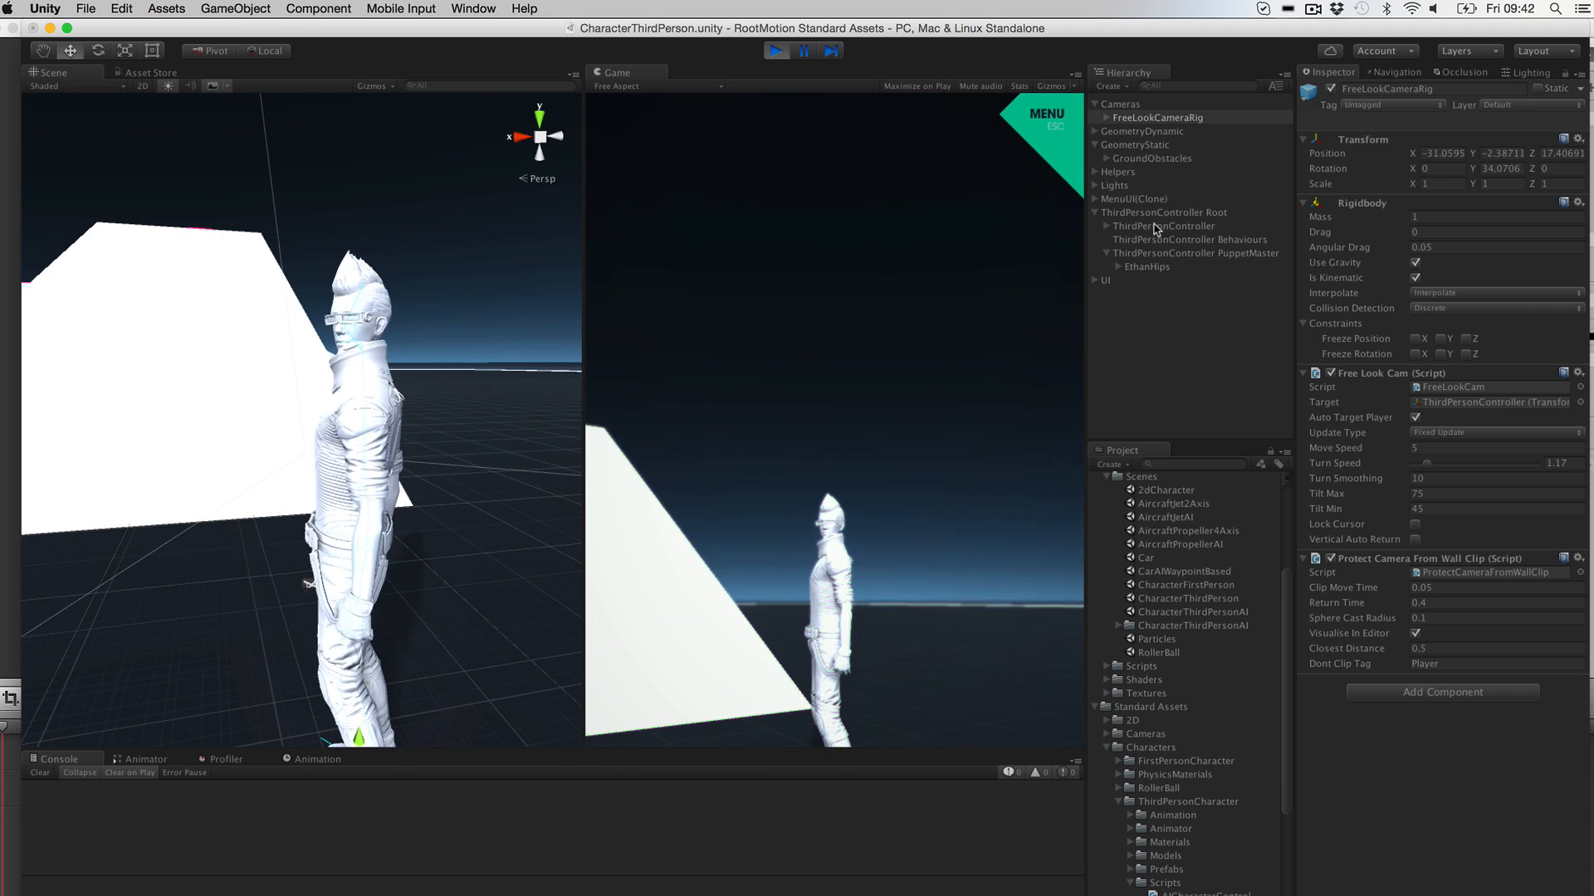
Step: Stop play mode and set the Animator Update Mode of ThirdPersonController to Animate Physics
click(1162, 225)
click(777, 51)
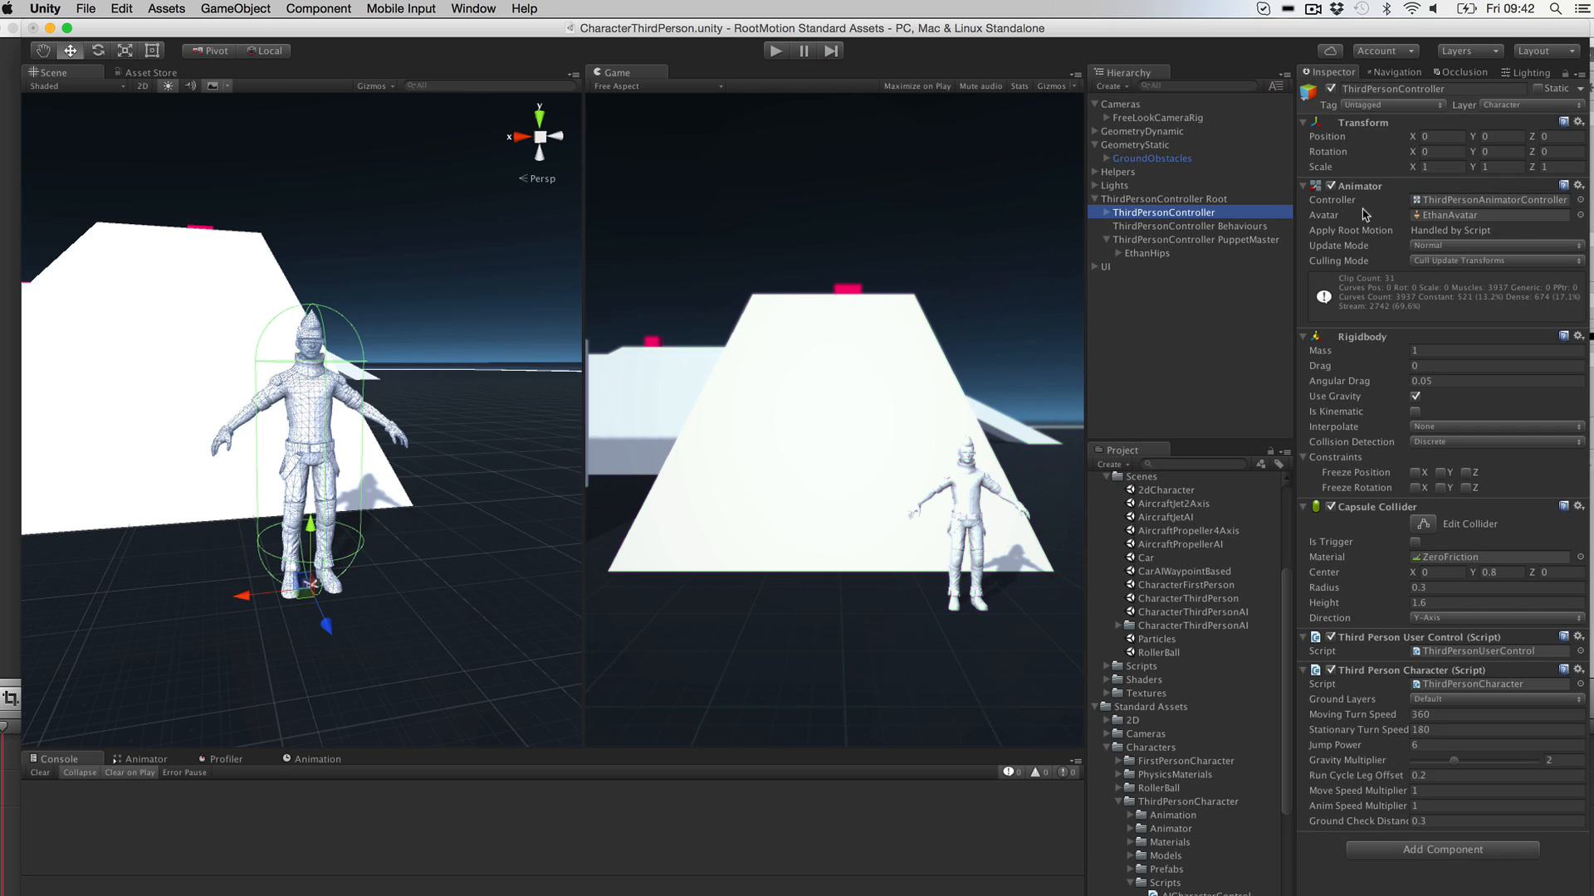
click(1422, 247)
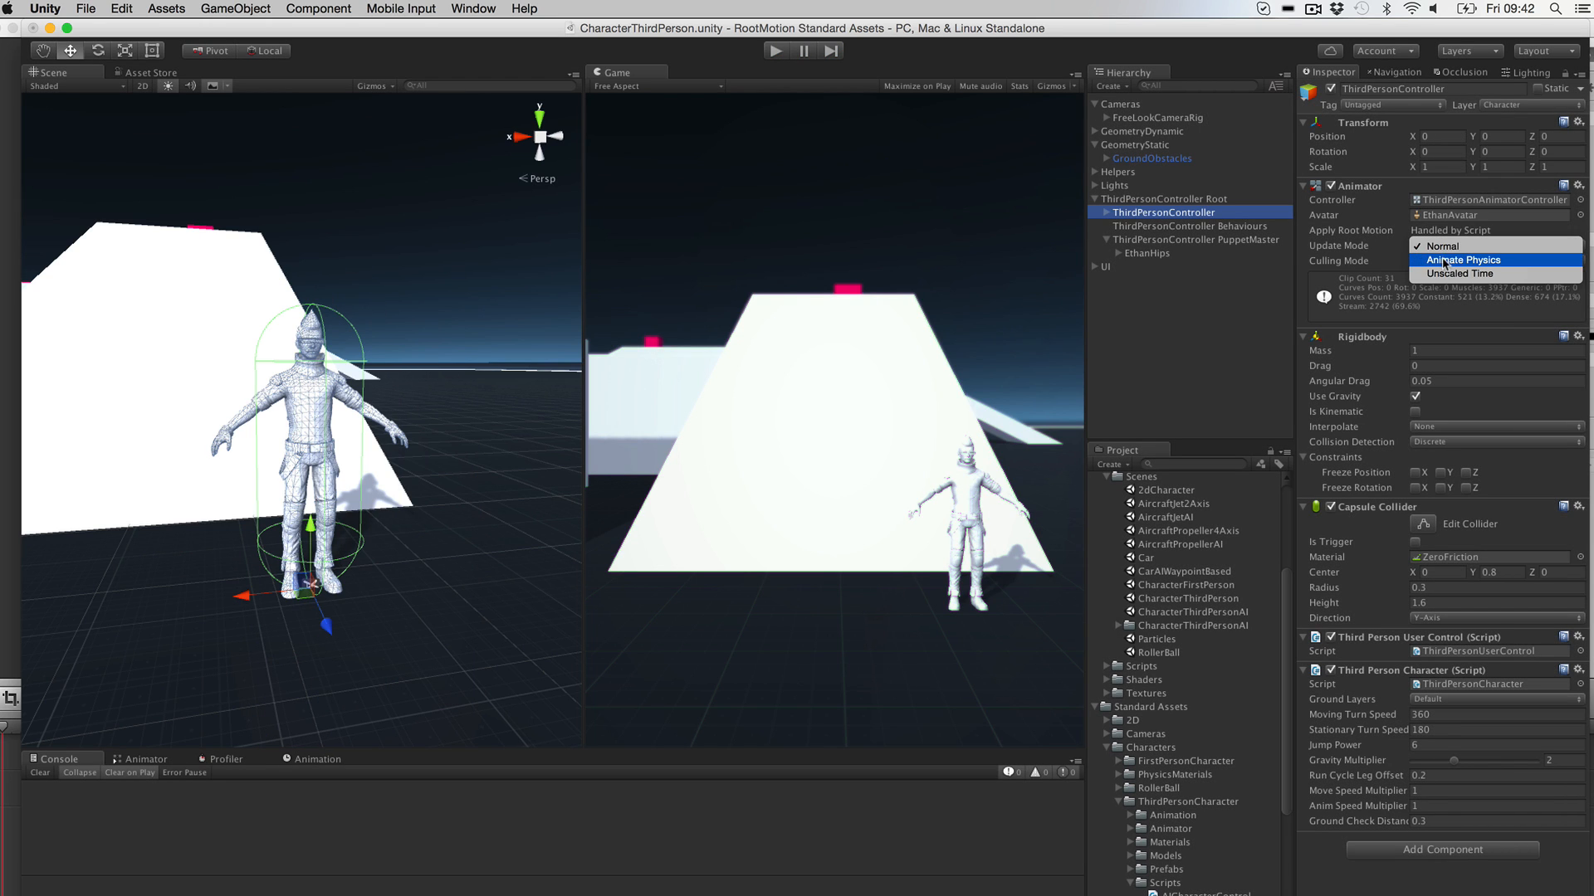
click(1454, 261)
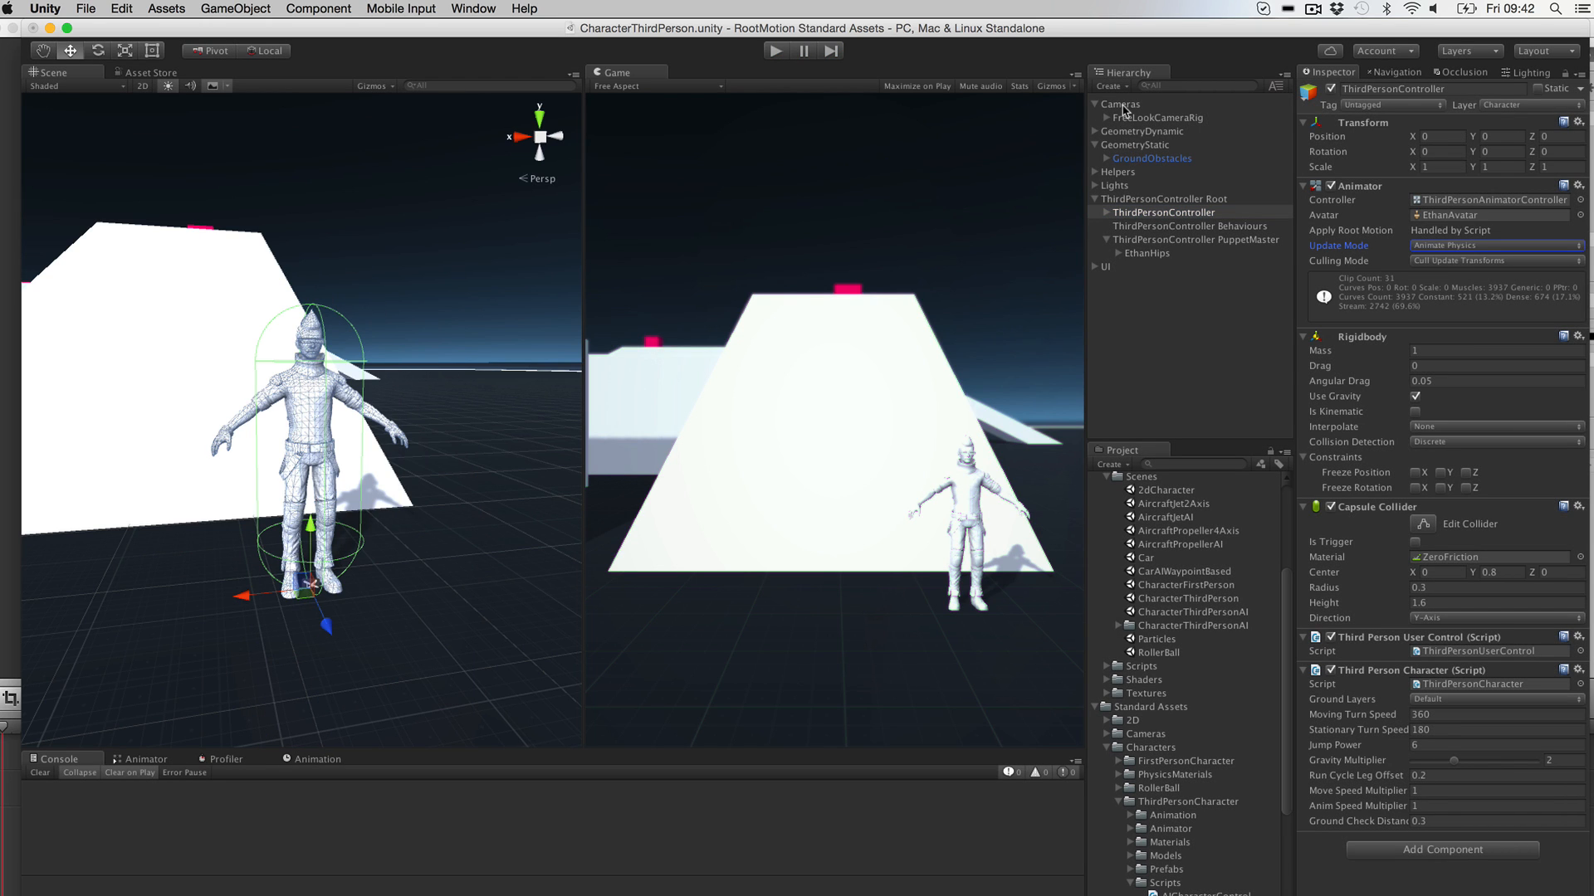
Step: Assign ThirdPersonController as the Free Look Cam Target of FreeLookCameraRig in edit mode, then clear the selection
click(1156, 117)
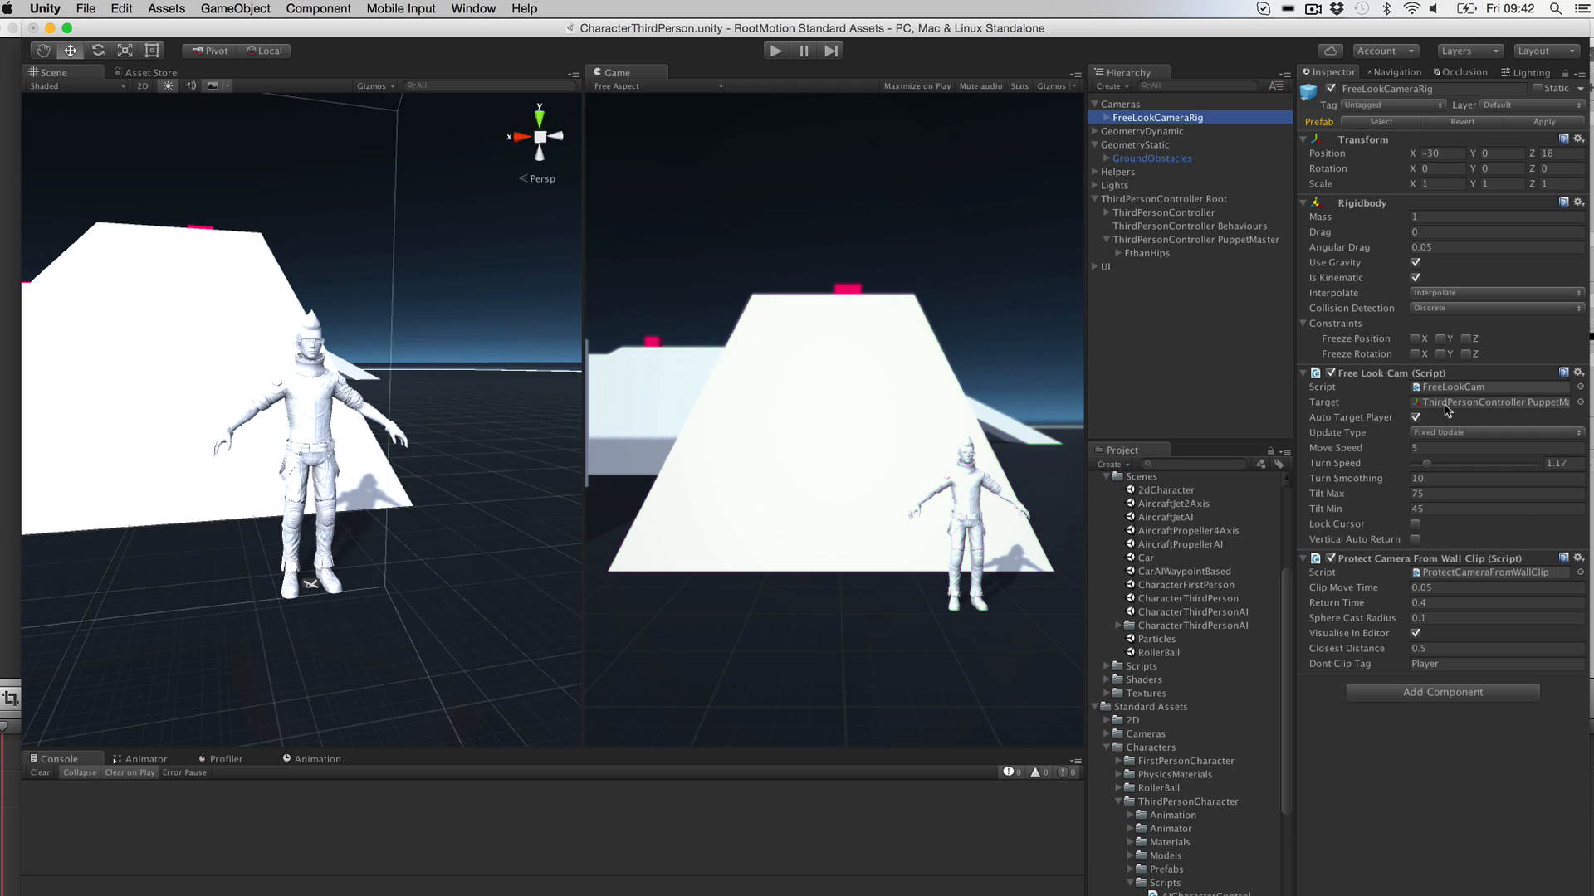
drag(1139, 216, 1486, 402)
click(1164, 352)
Step: Play the scene and walk the character up the ramp to test its movement and the camera
click(775, 51)
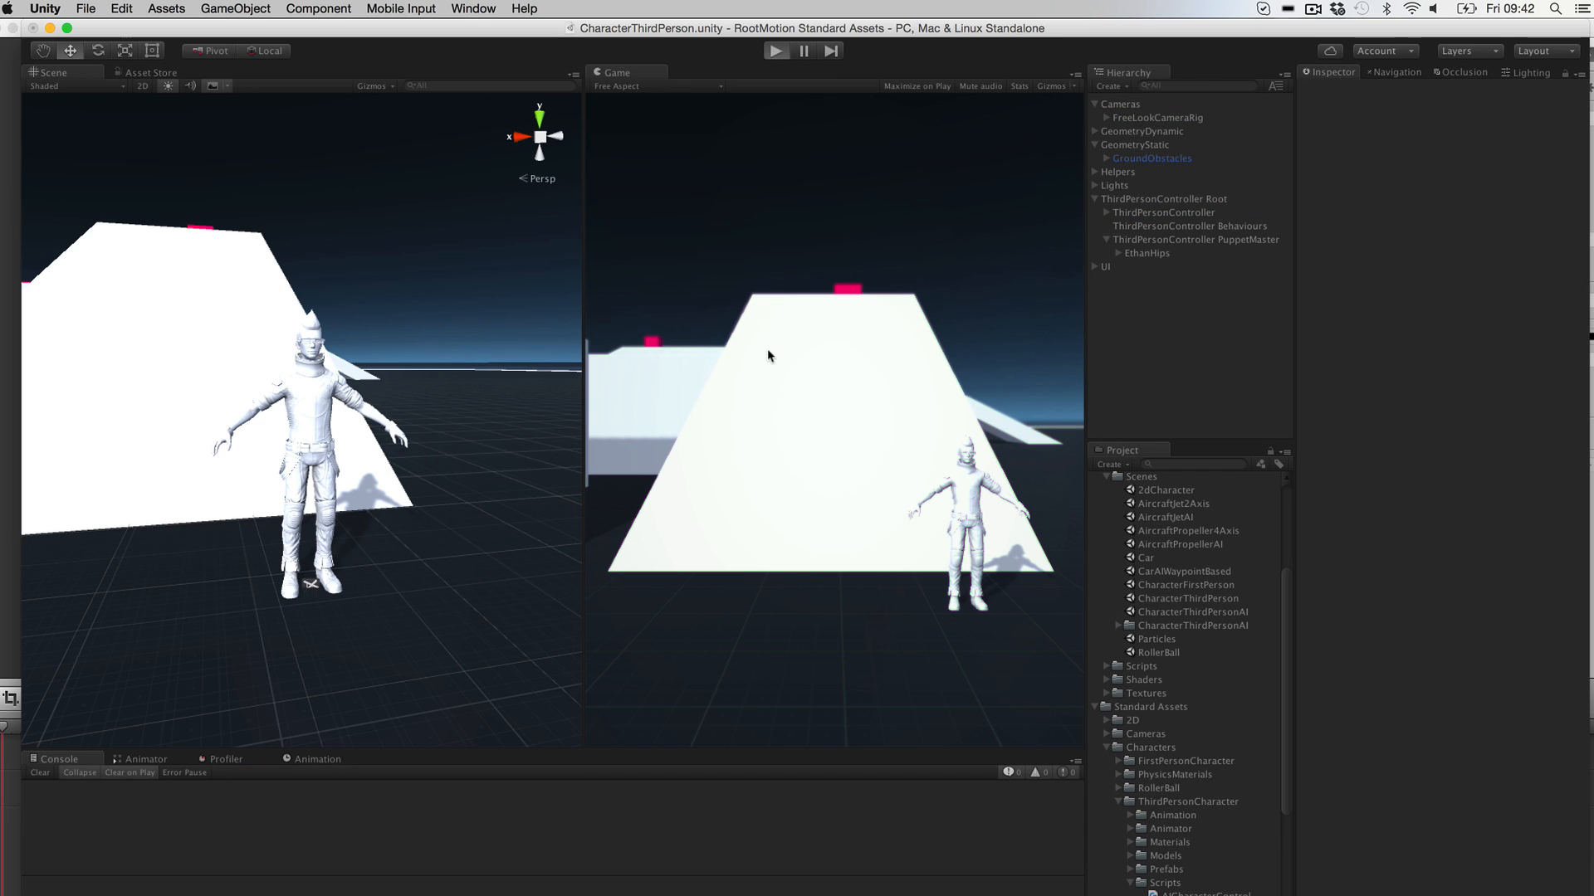
key(a)
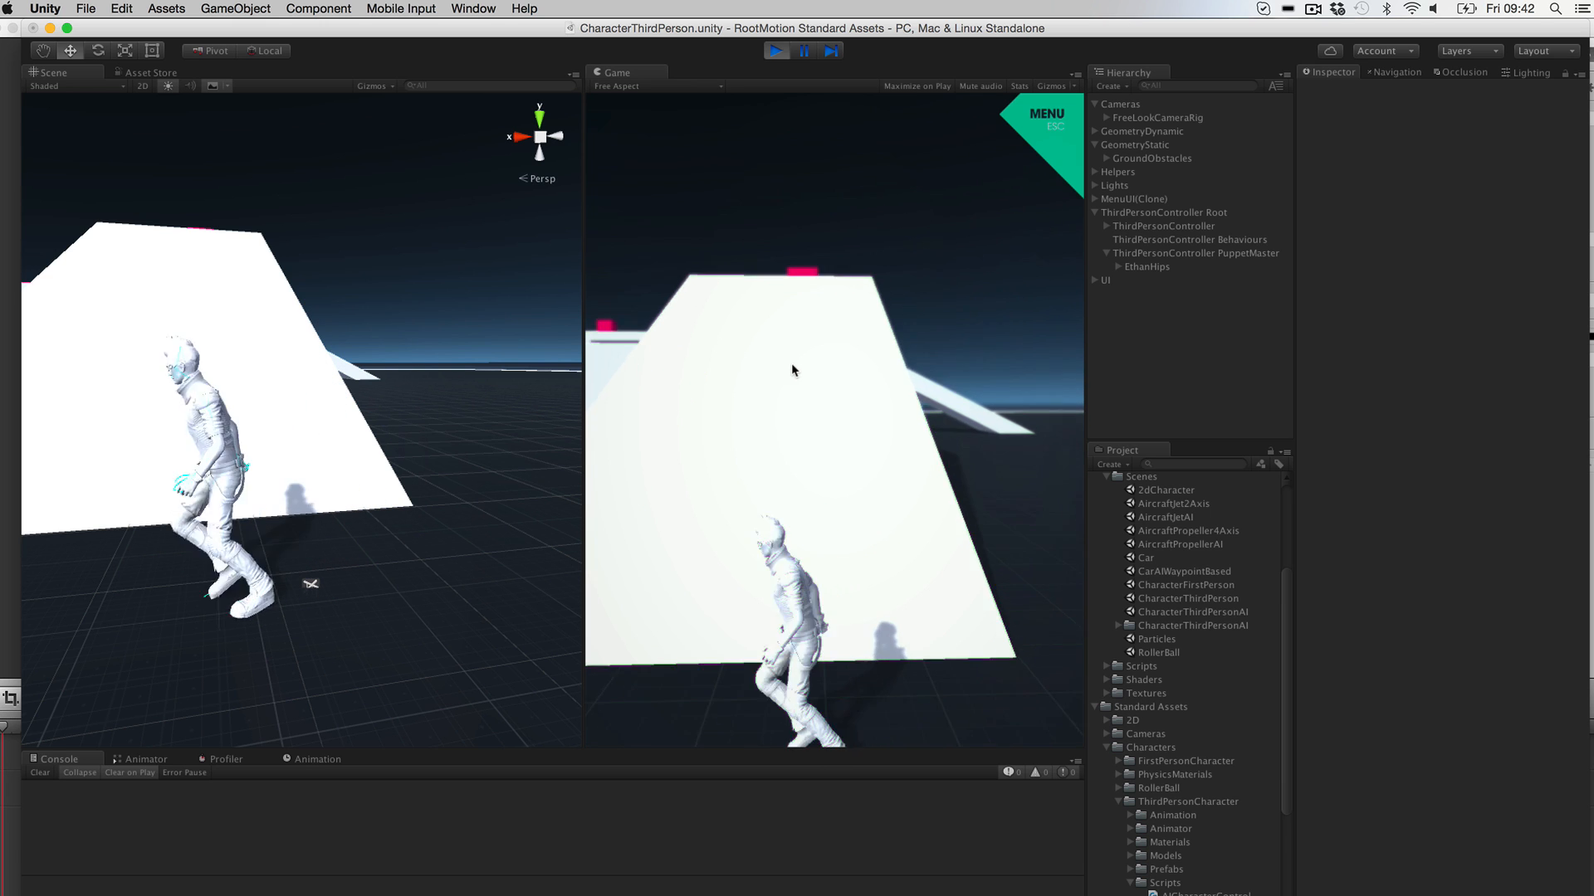
key(d)
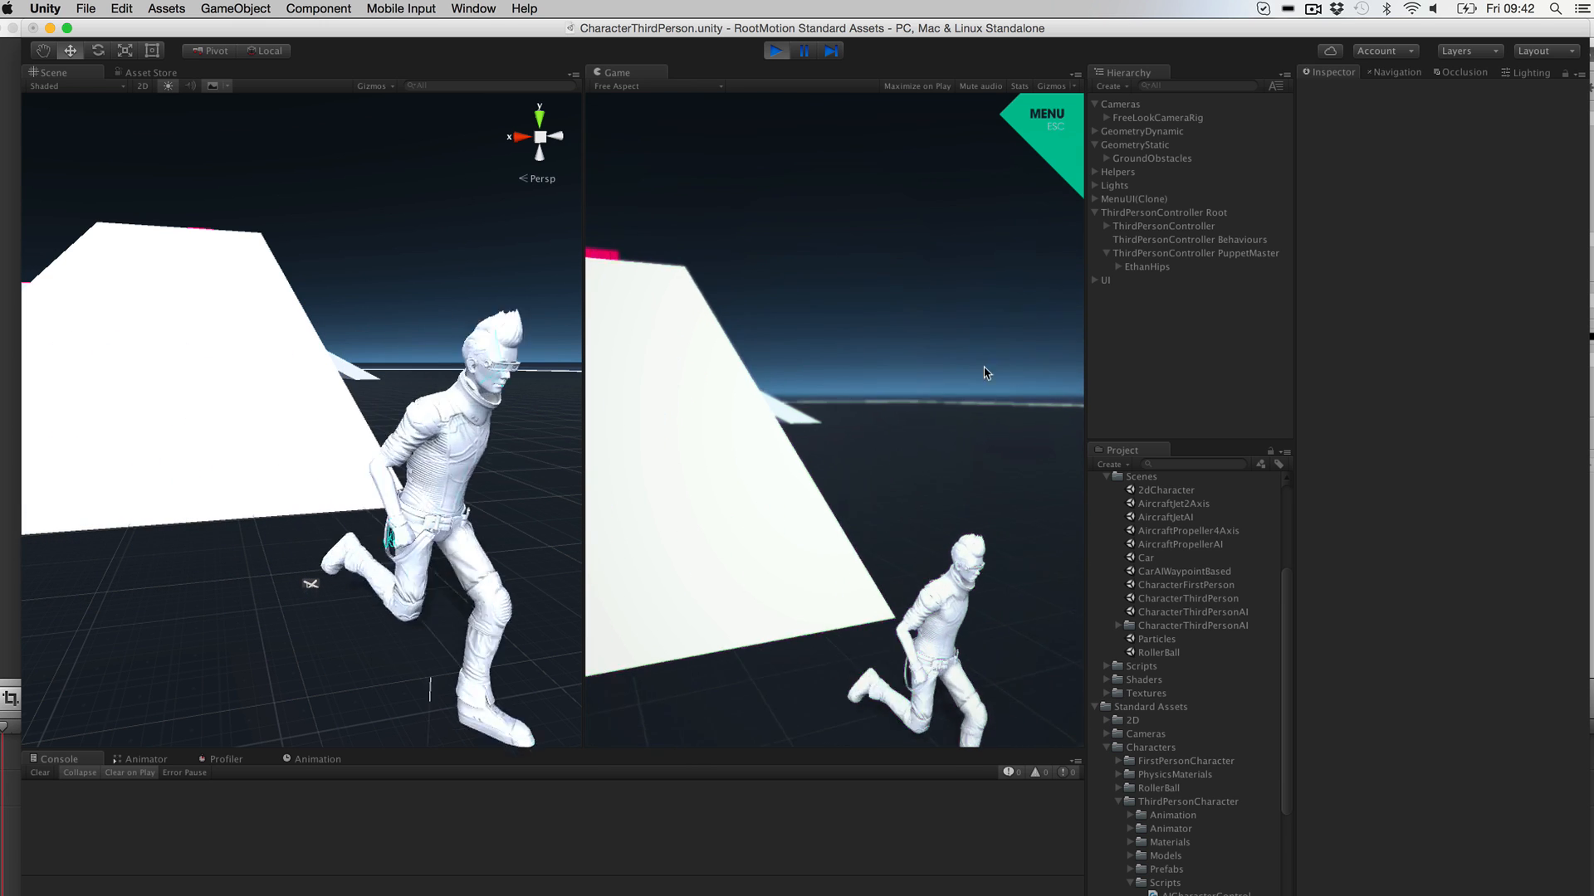
key(w)
key(w)
key(a)
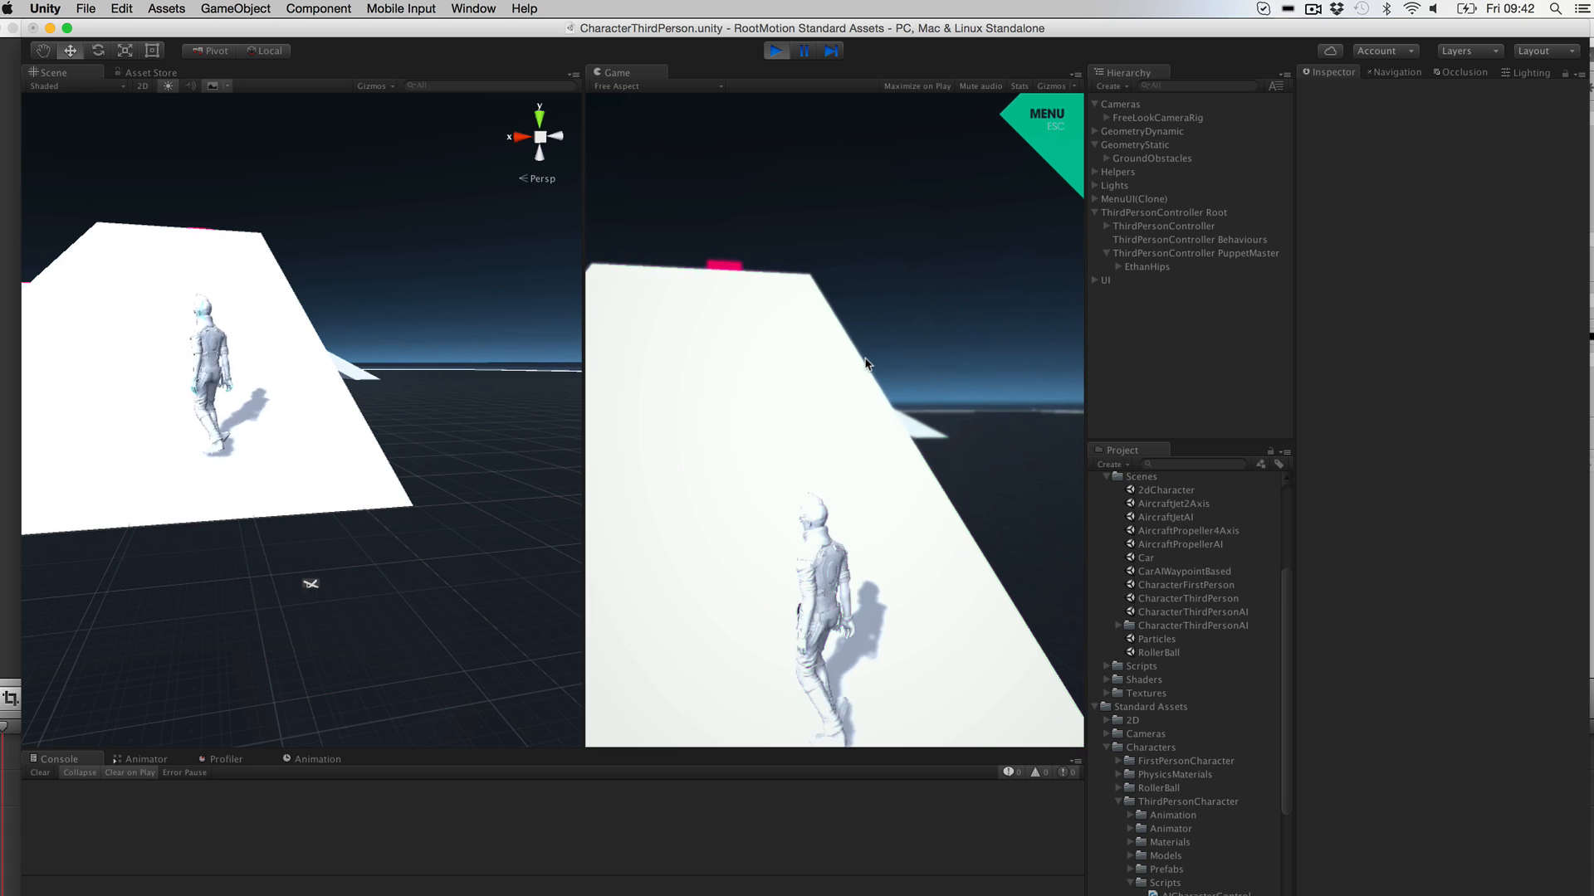
key(w)
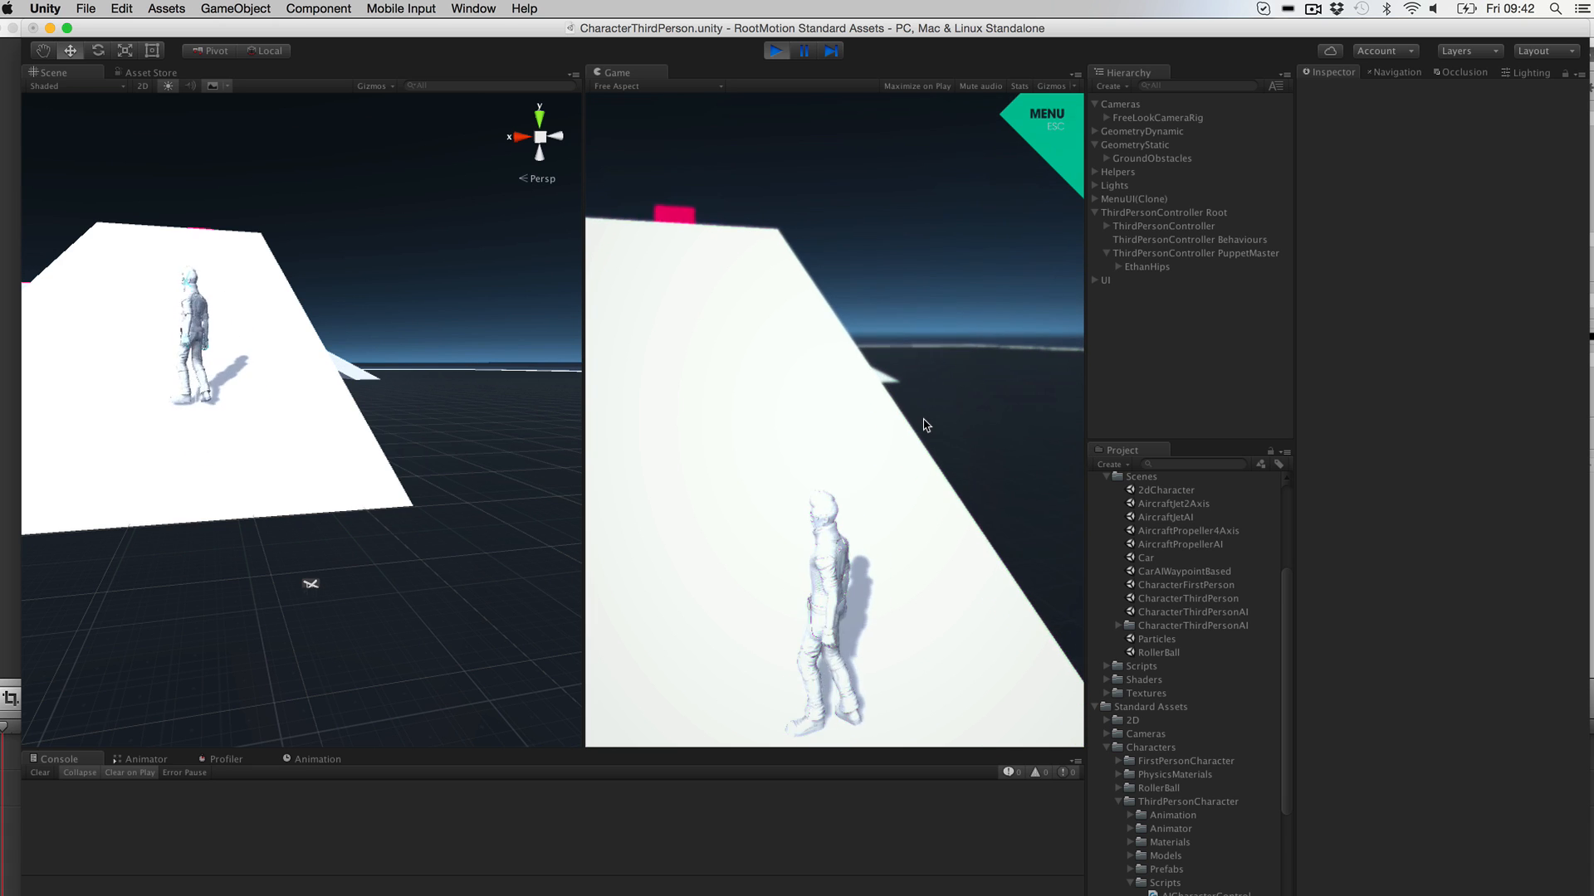
key(w)
key(w)
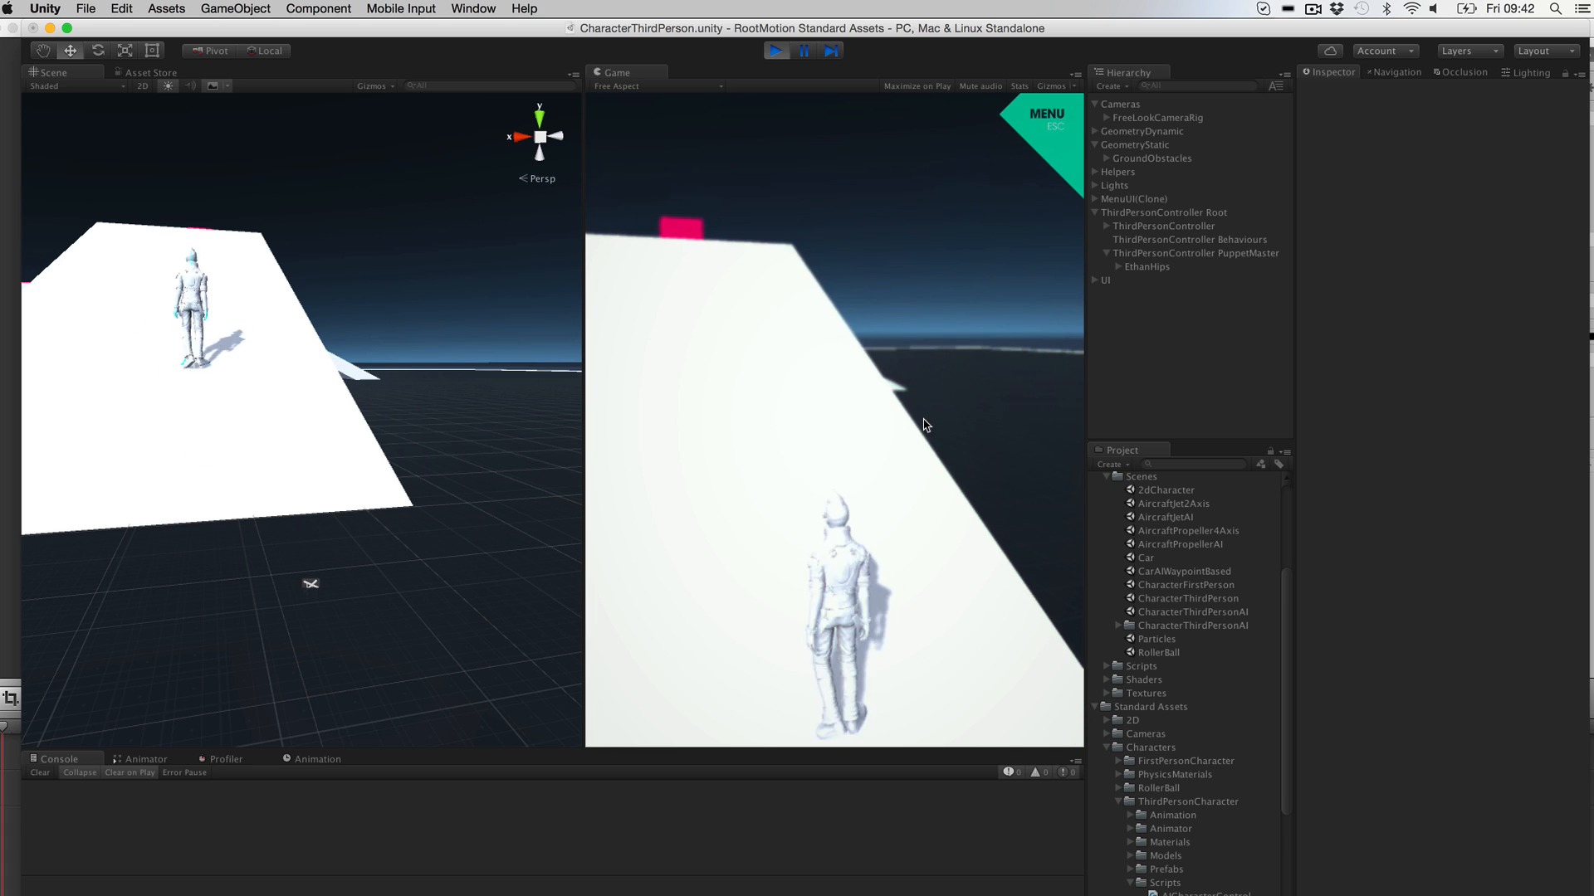
key(w)
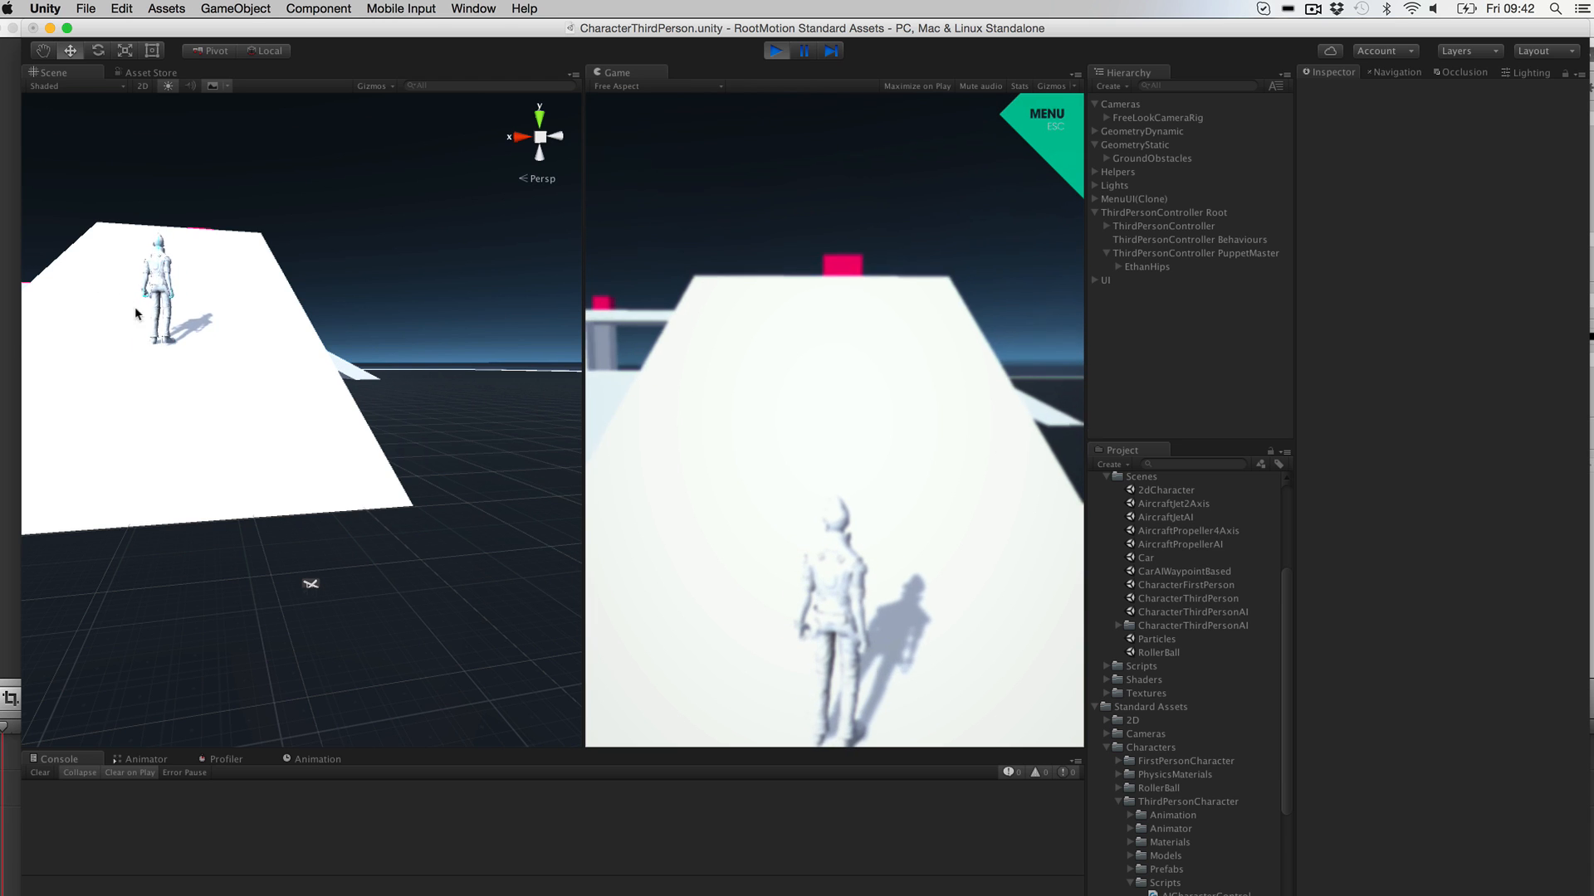
Step: In the running scene, set the Muscle Spring of ThirdPersonController PuppetMaster to 3
middle_drag(135, 313, 274, 415)
alt+drag(274, 415, 185, 409)
middle_drag(246, 375, 488, 397)
scroll(488, 397, down, 4)
middle_drag(200, 403, 140, 484)
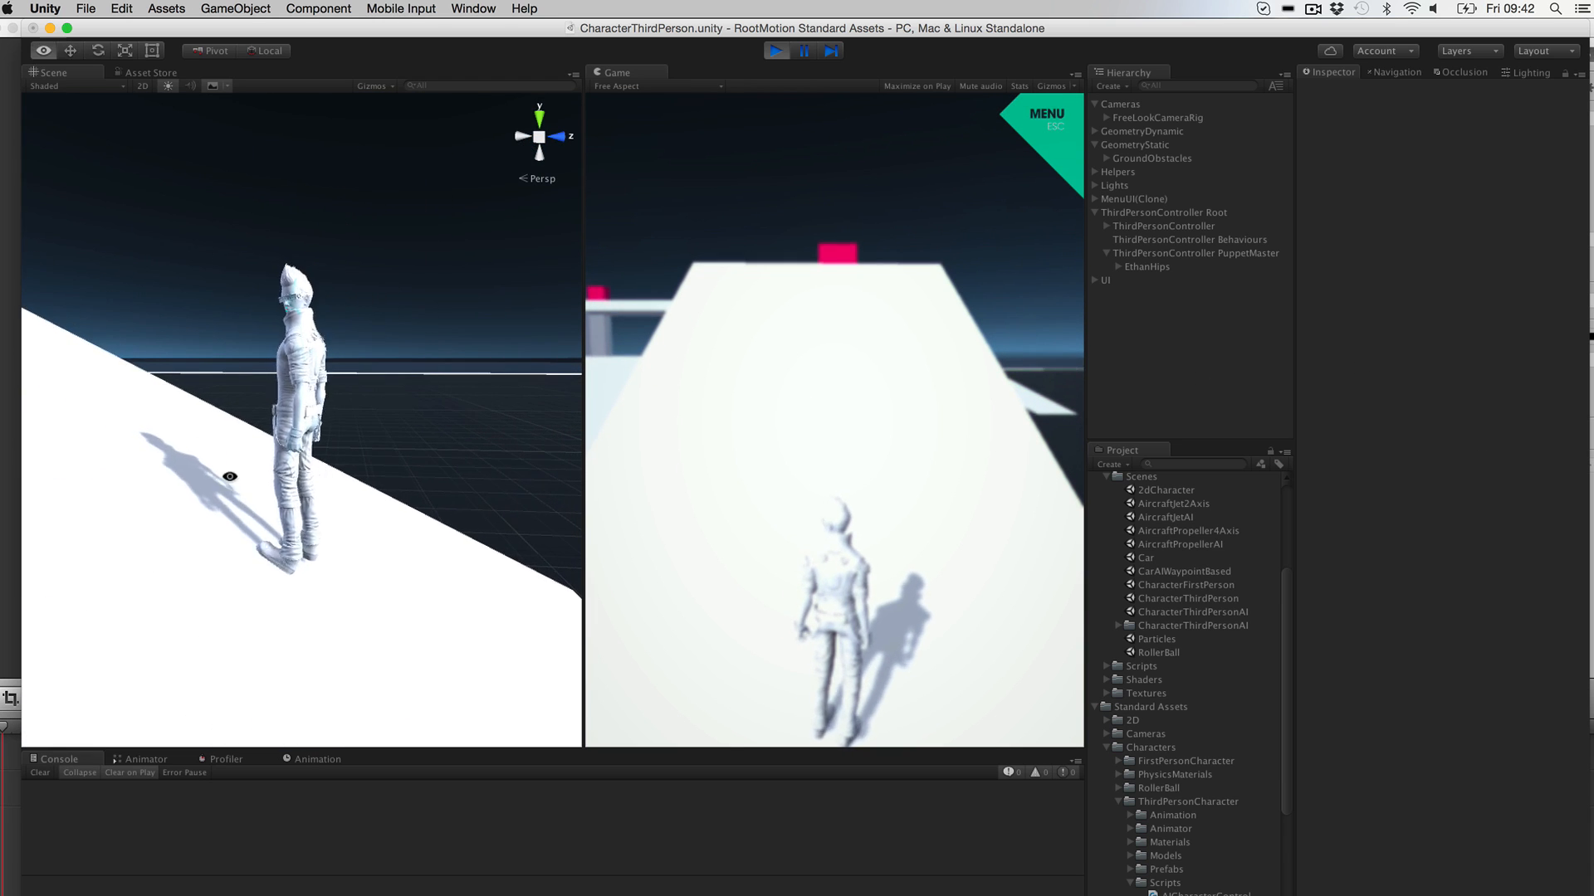
alt+drag(227, 477, 188, 423)
scroll(188, 423, down, 3)
click(1203, 262)
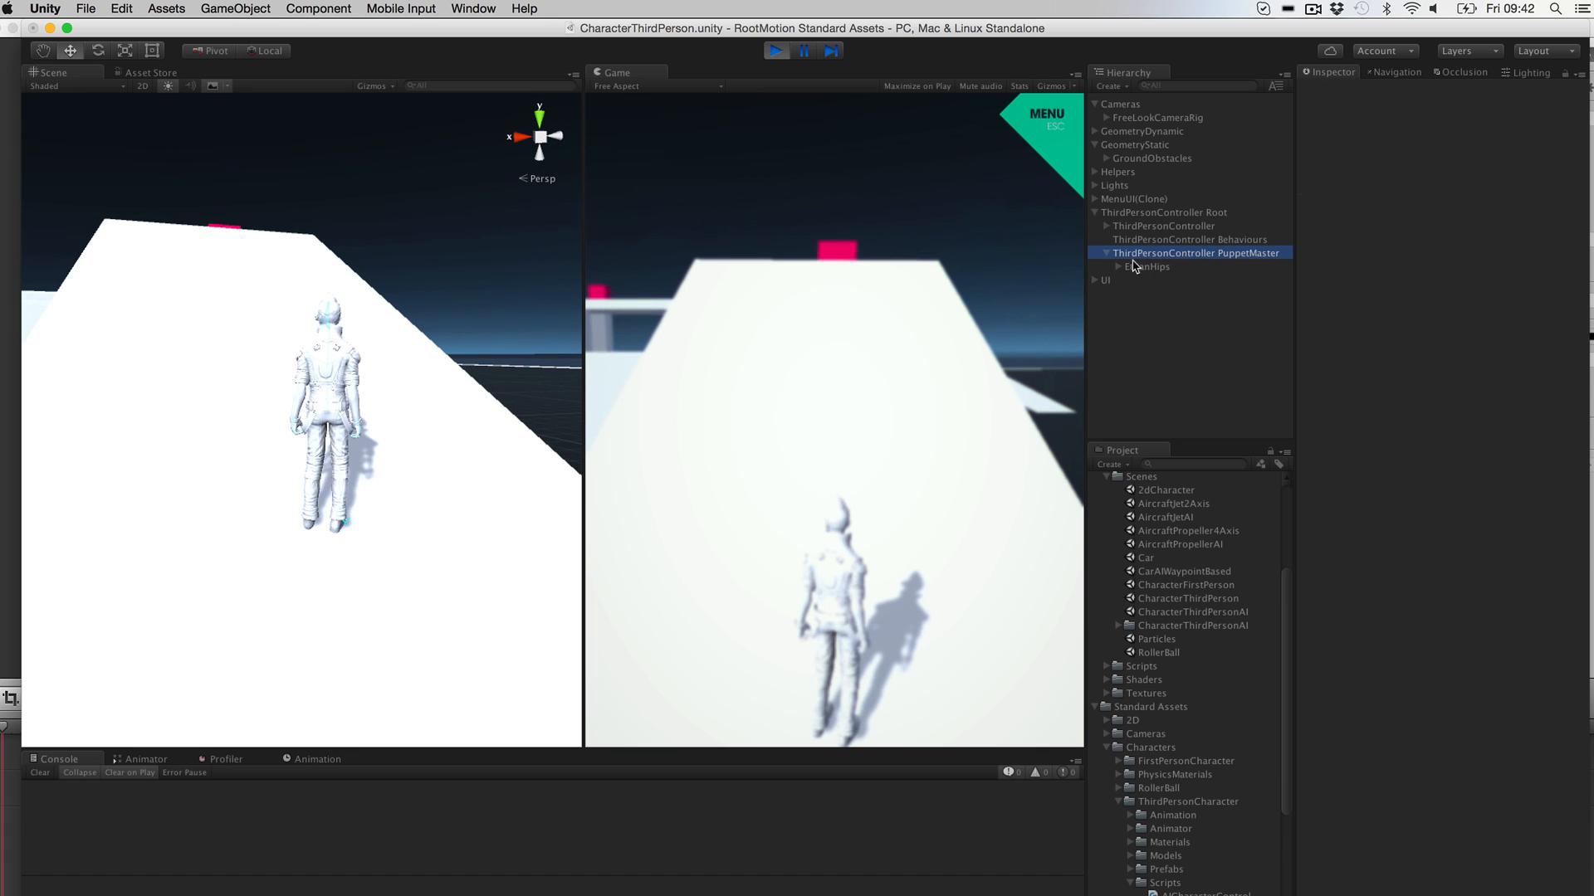
middle_drag(332, 531, 263, 462)
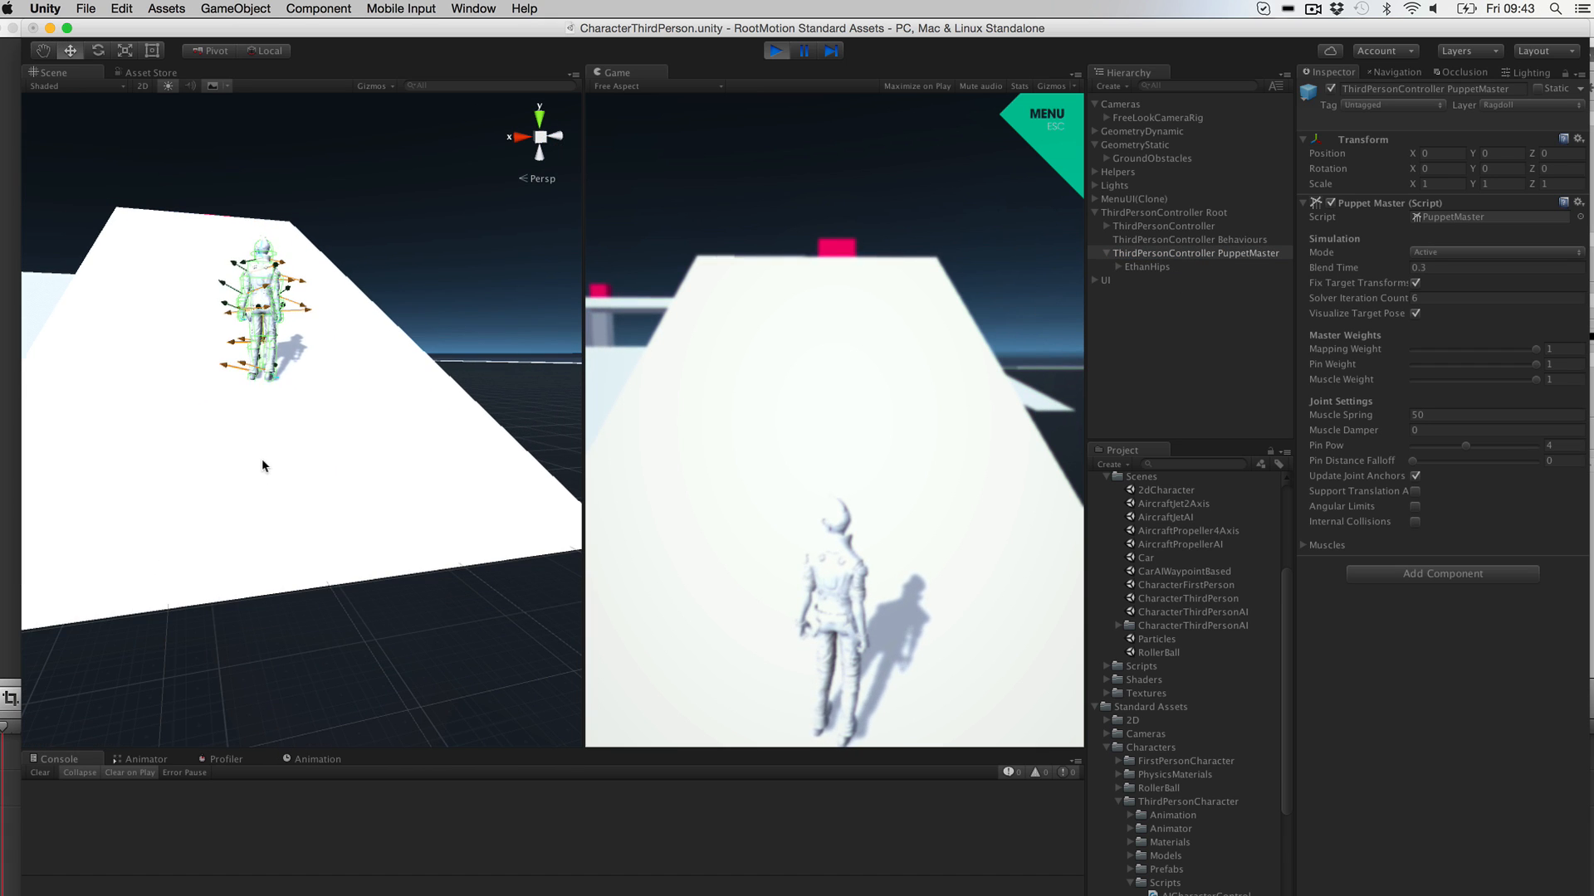
click(1386, 414)
drag(1386, 415, 1359, 412)
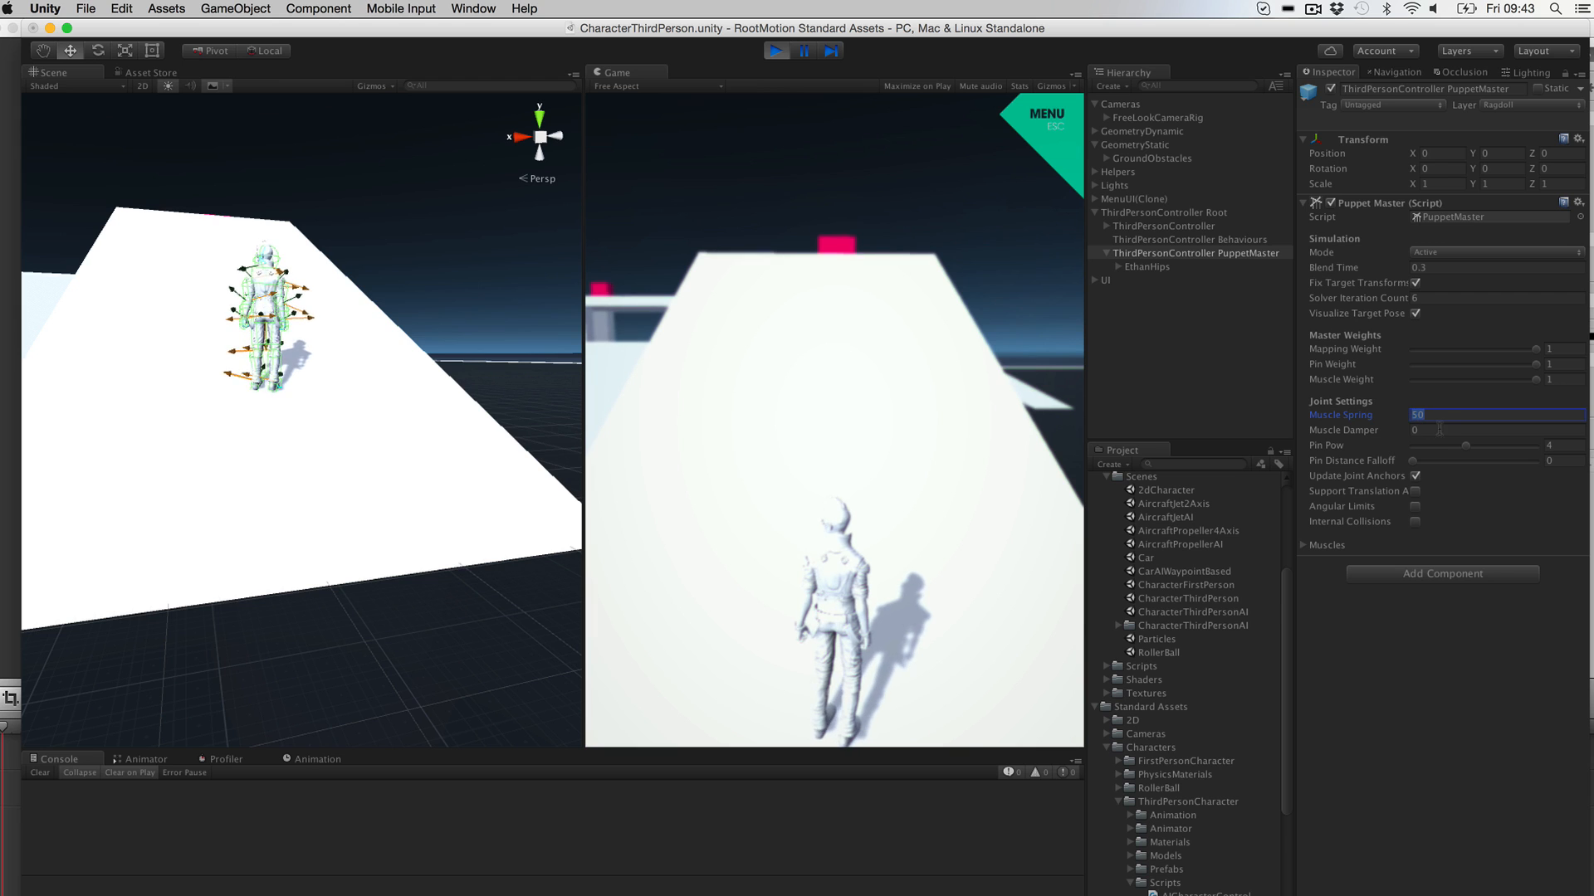
text(3)
Step: Test the ragdoll by lowering the PuppetMaster's Pin Weight to 0 and raising it back to 1, and stop play mode
drag(1536, 366, 1318, 368)
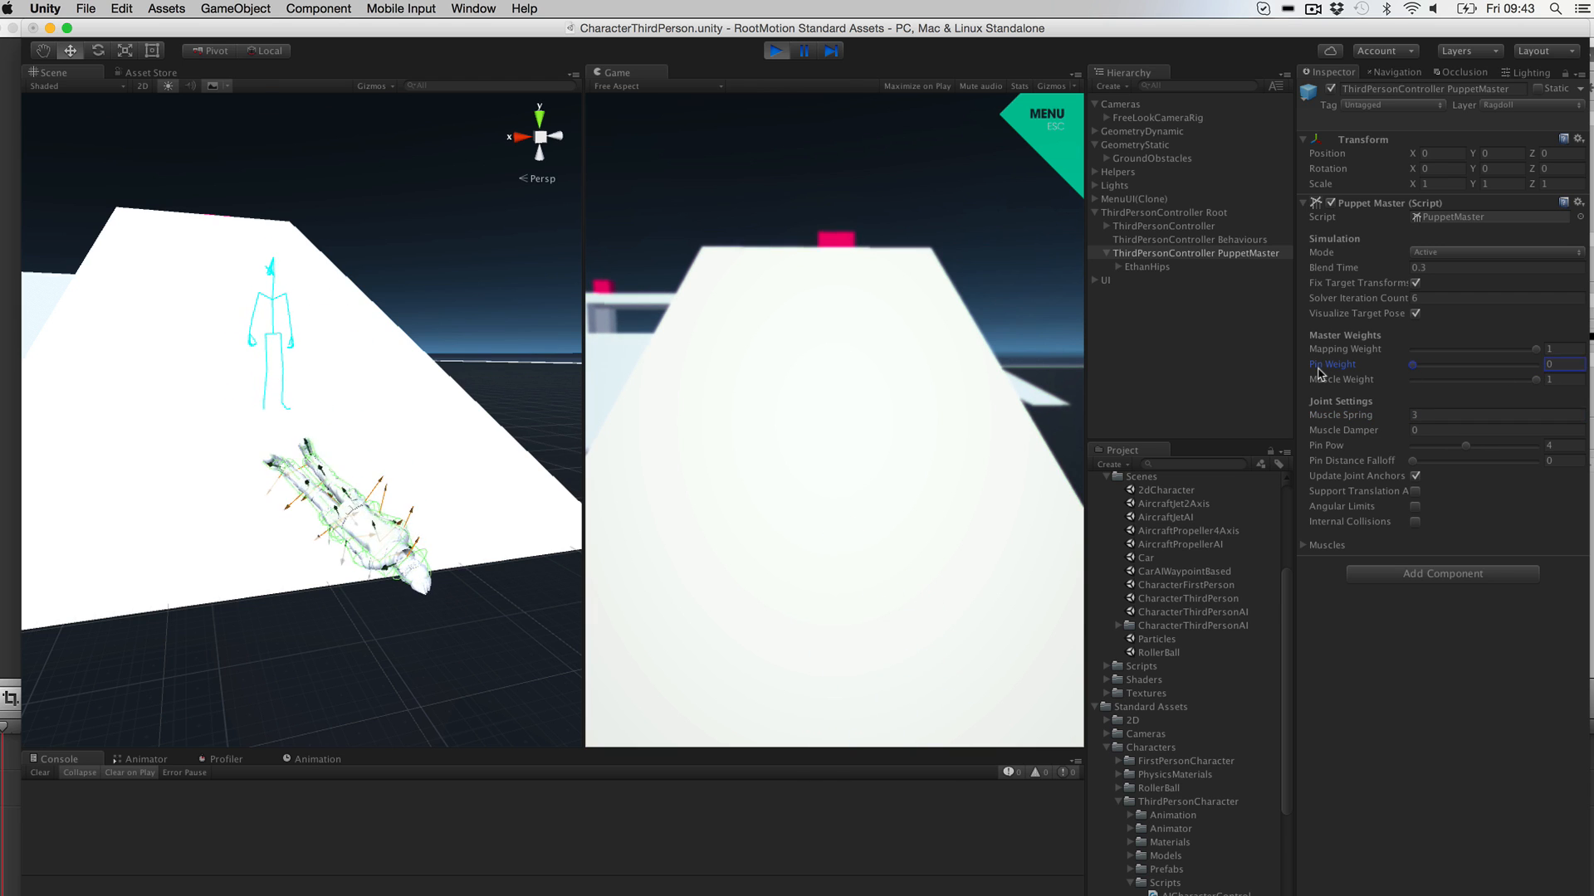
drag(1453, 365, 1536, 365)
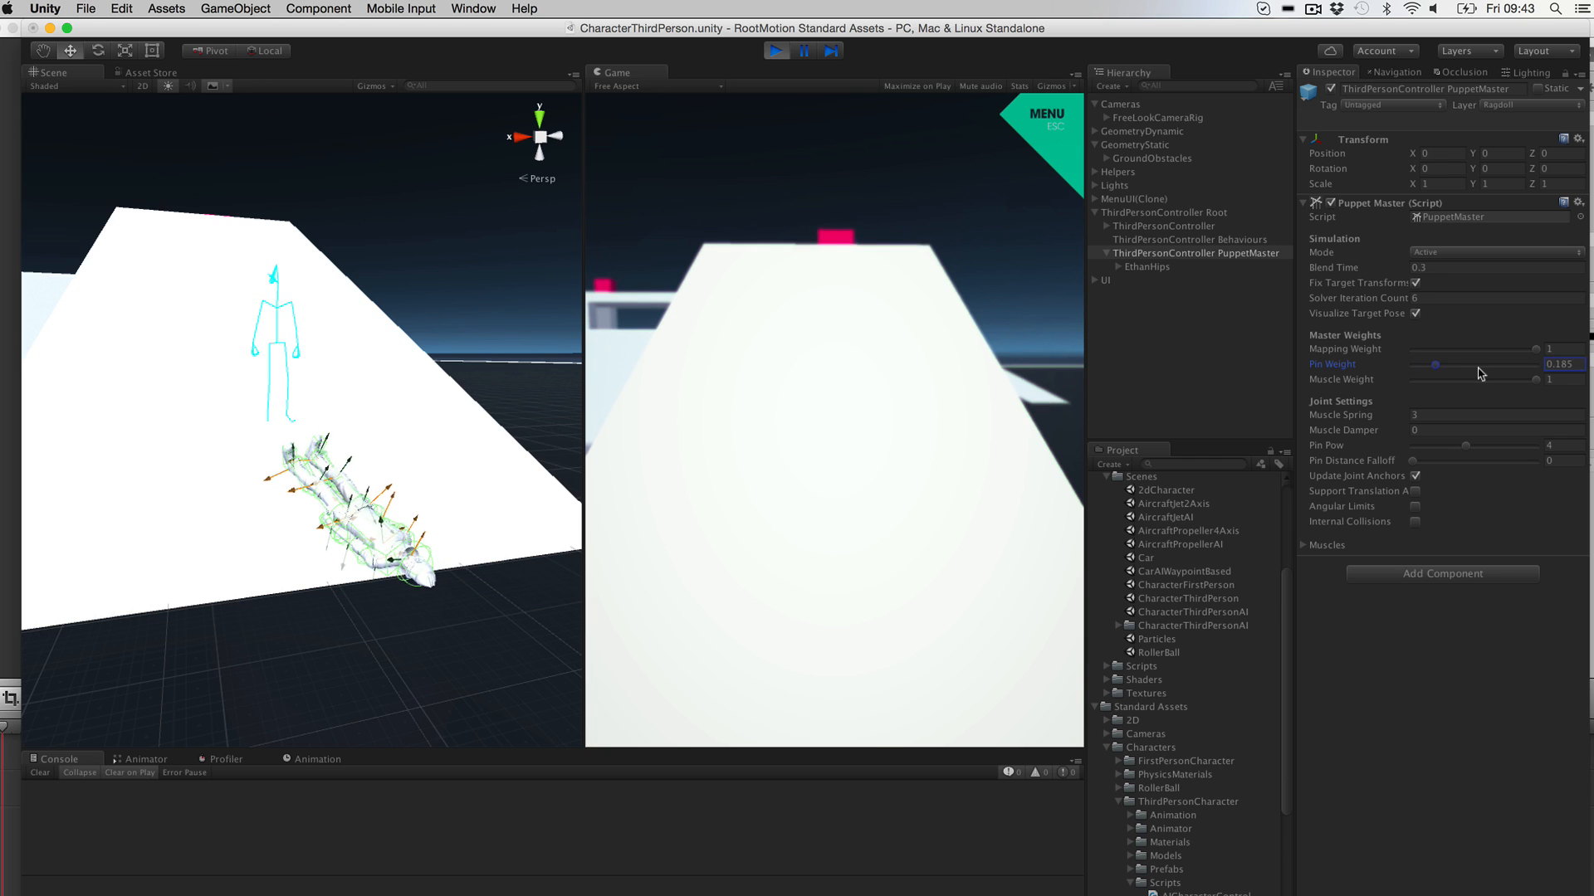
scroll(445, 509, down, 3)
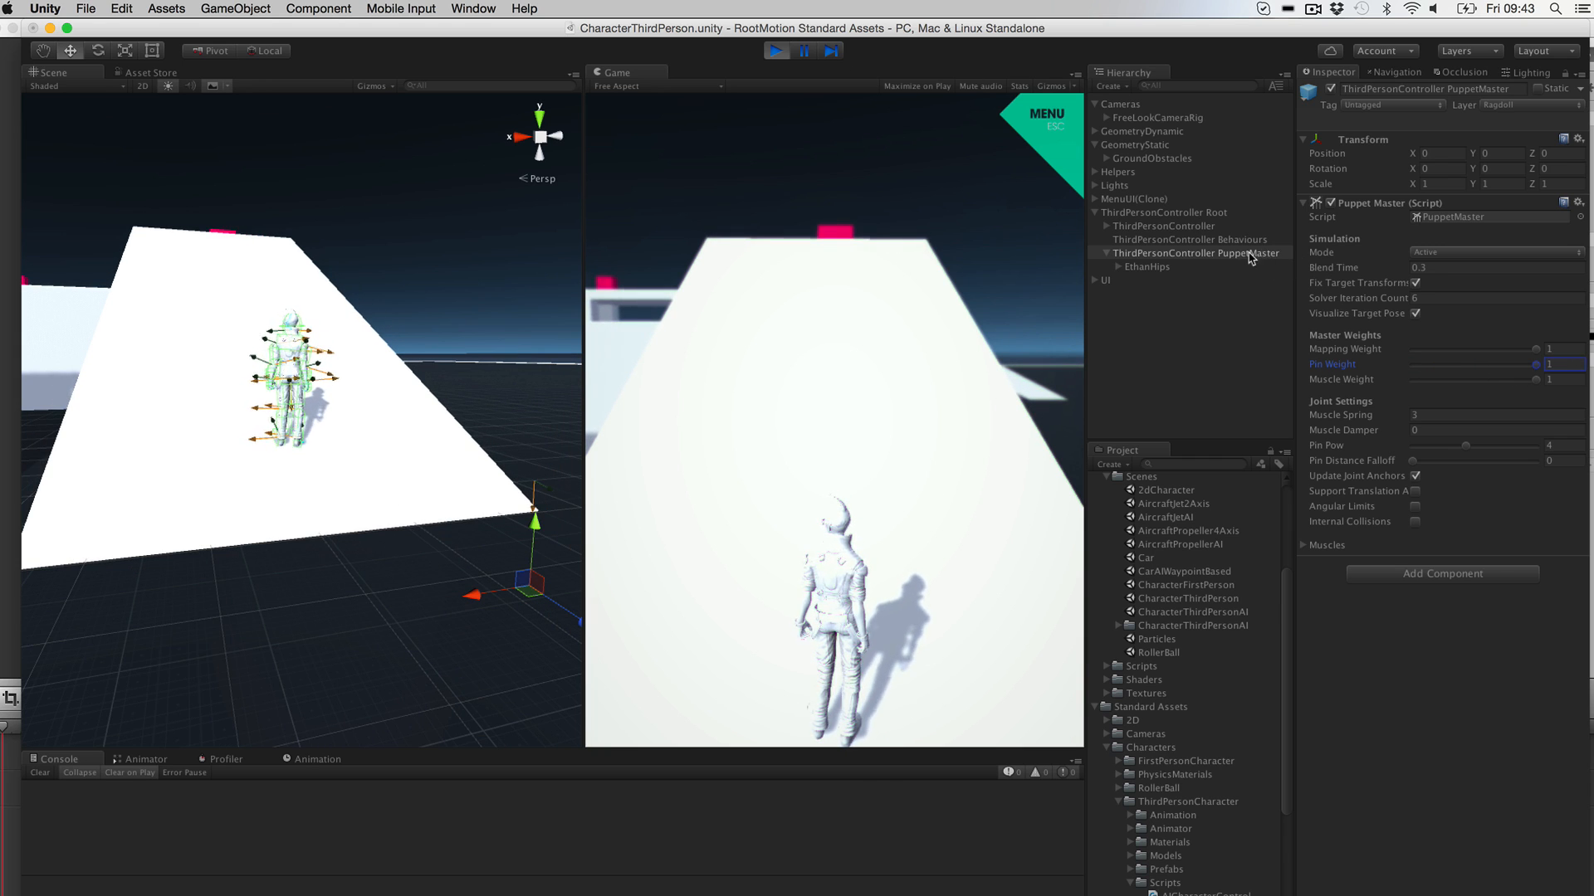
click(774, 51)
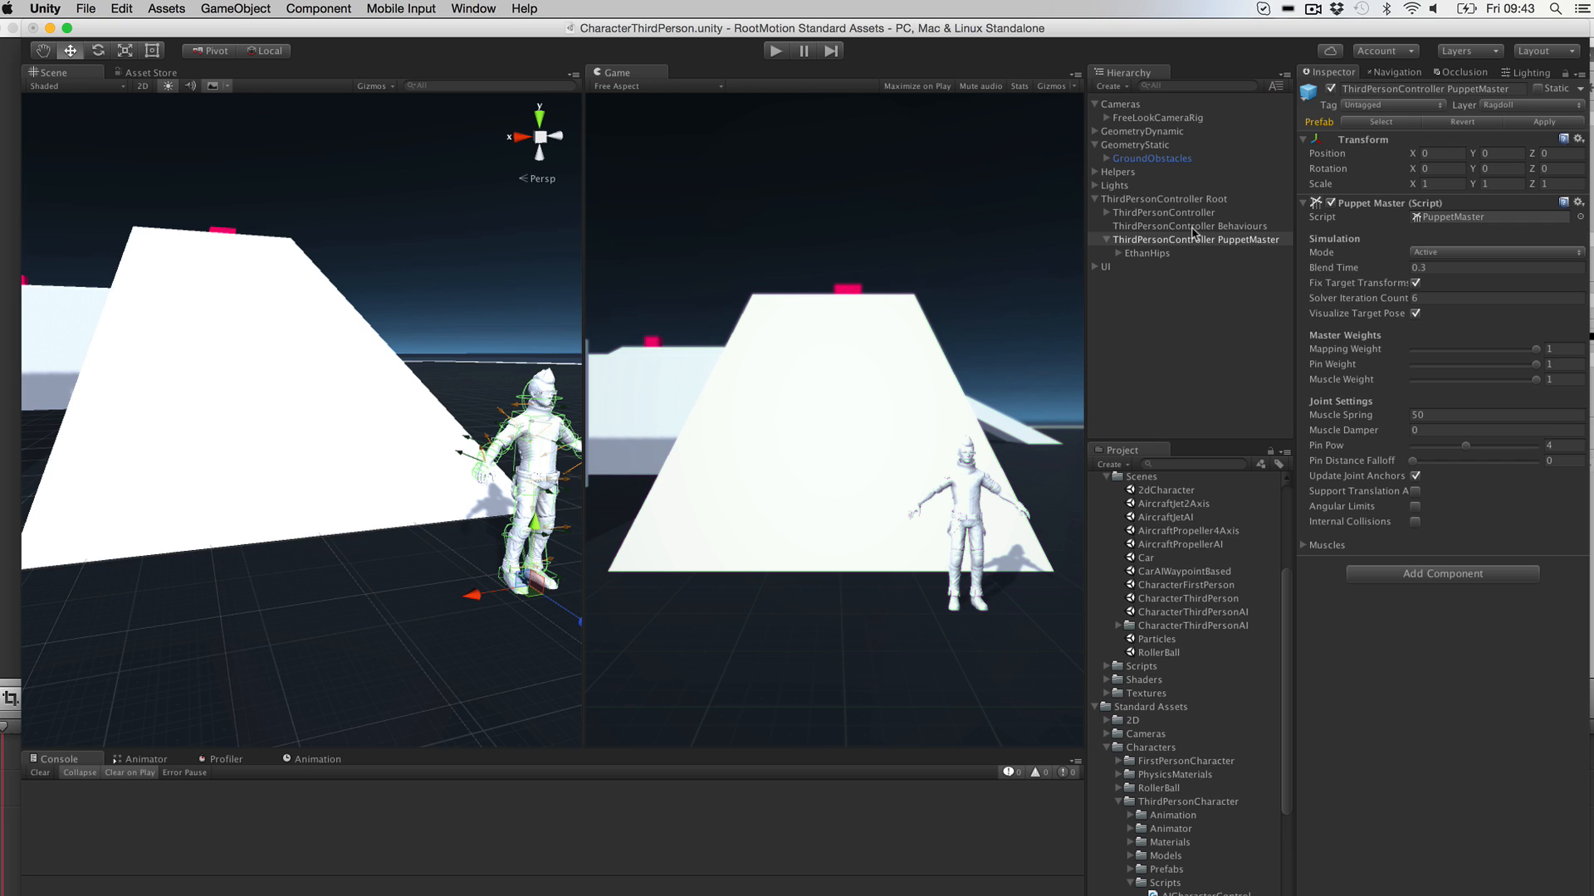
Step: Save the current scene as a new scene named Test in the Assets folder
click(1184, 312)
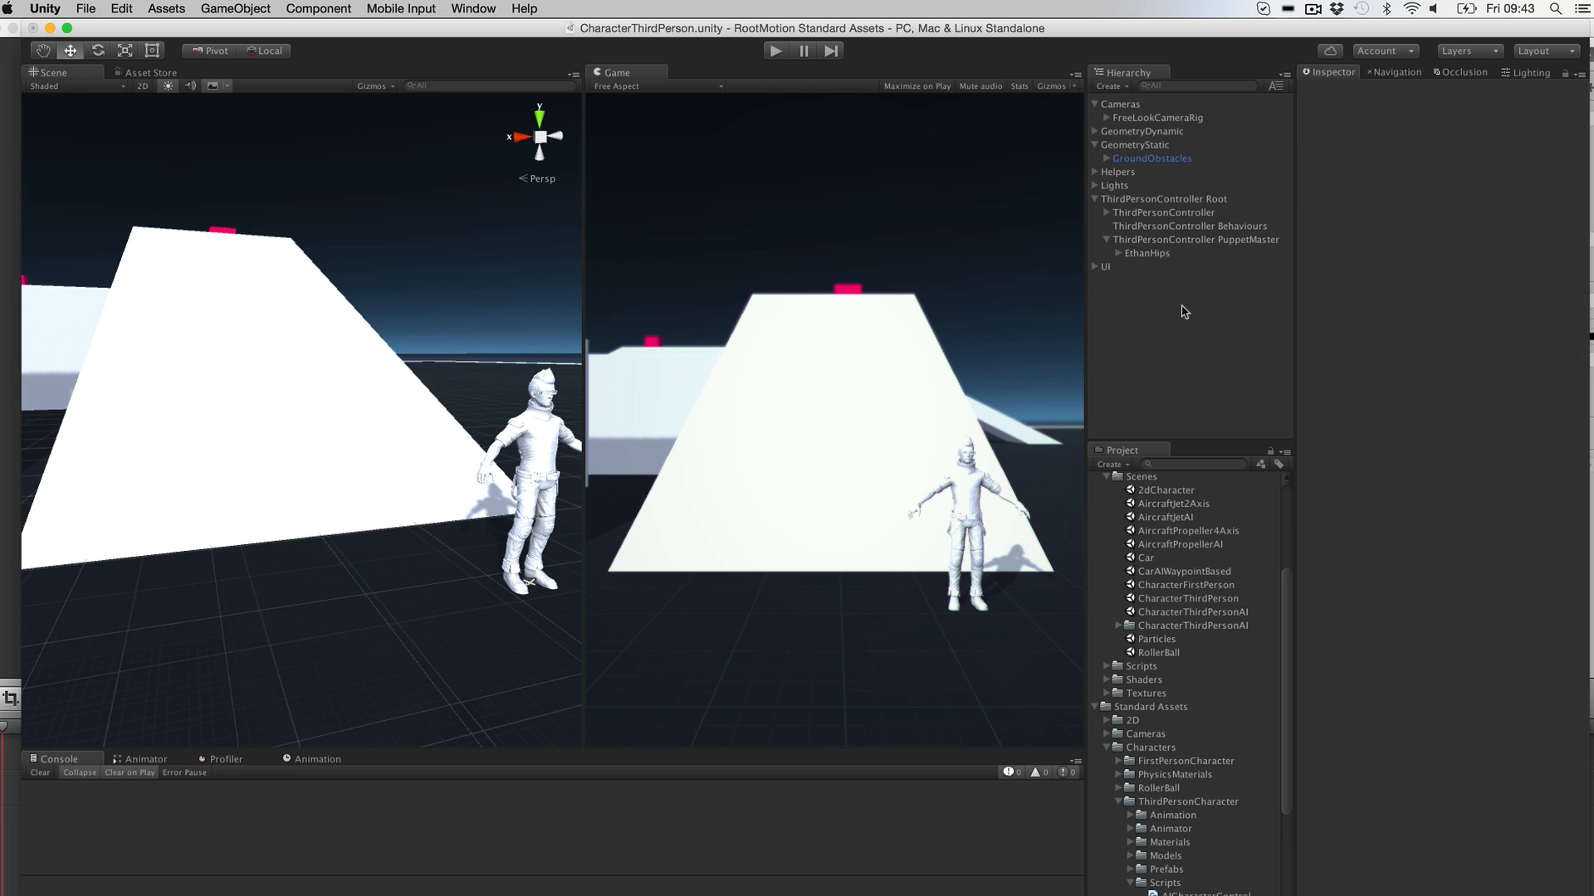
click(85, 9)
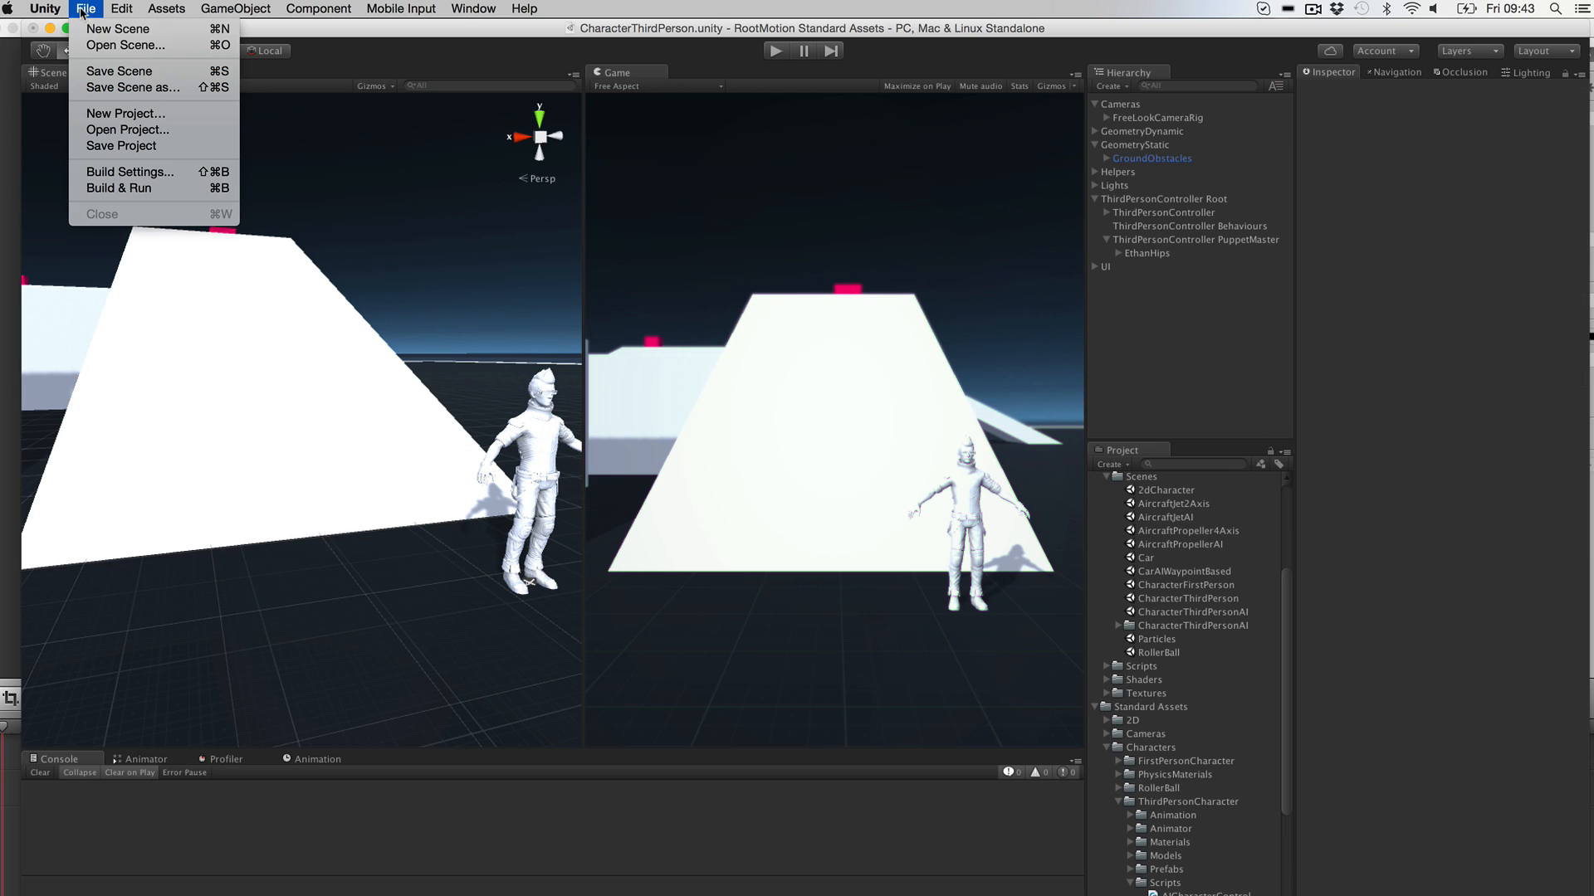
click(124, 87)
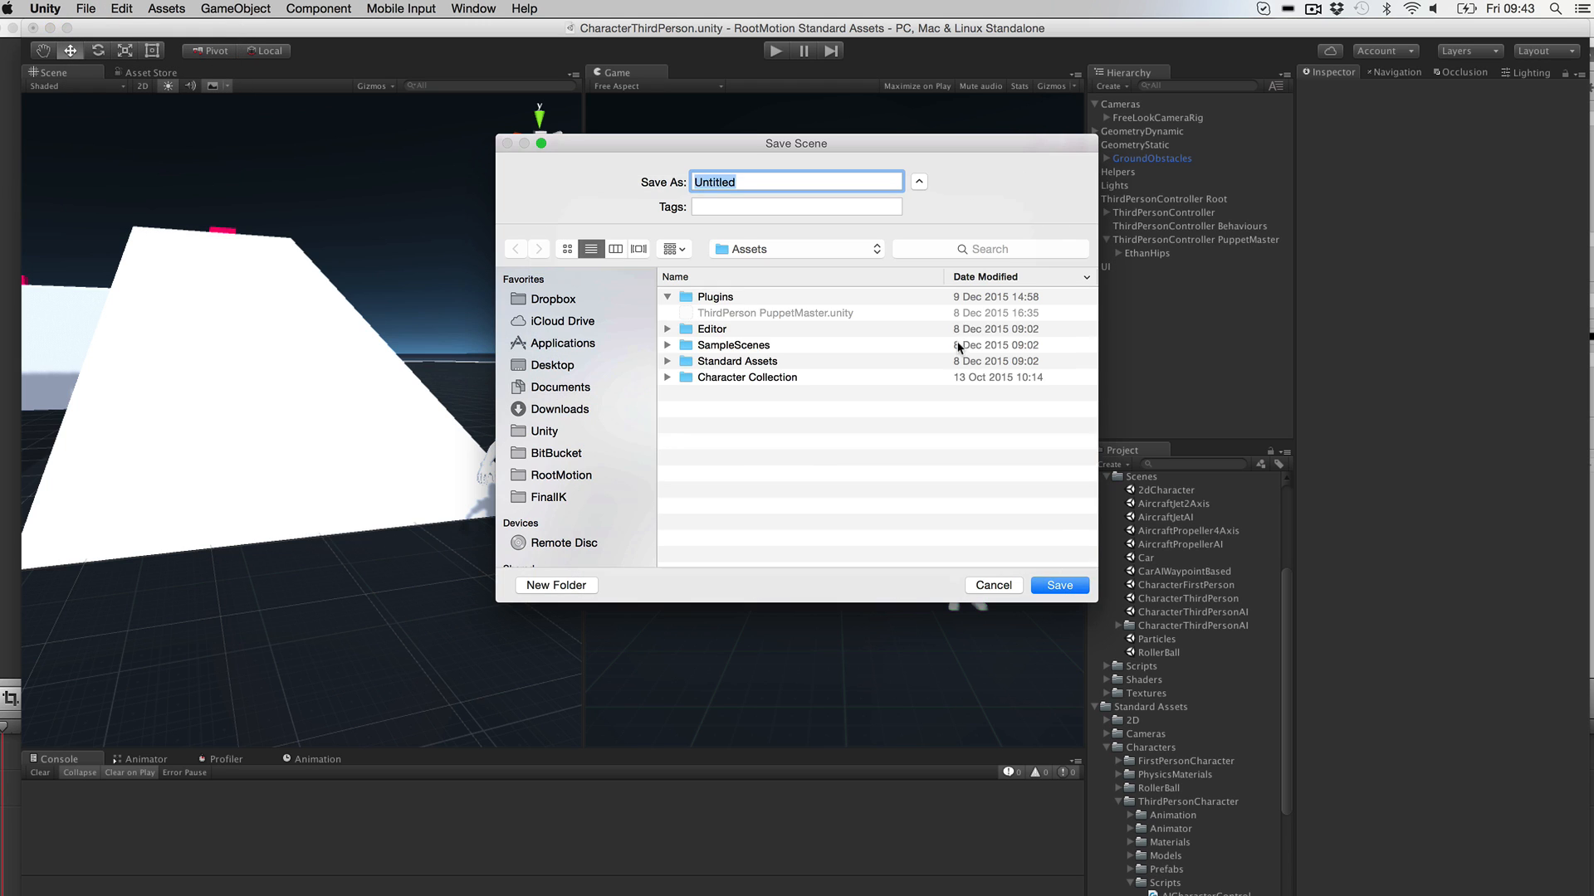
text(Test)
key(Return)
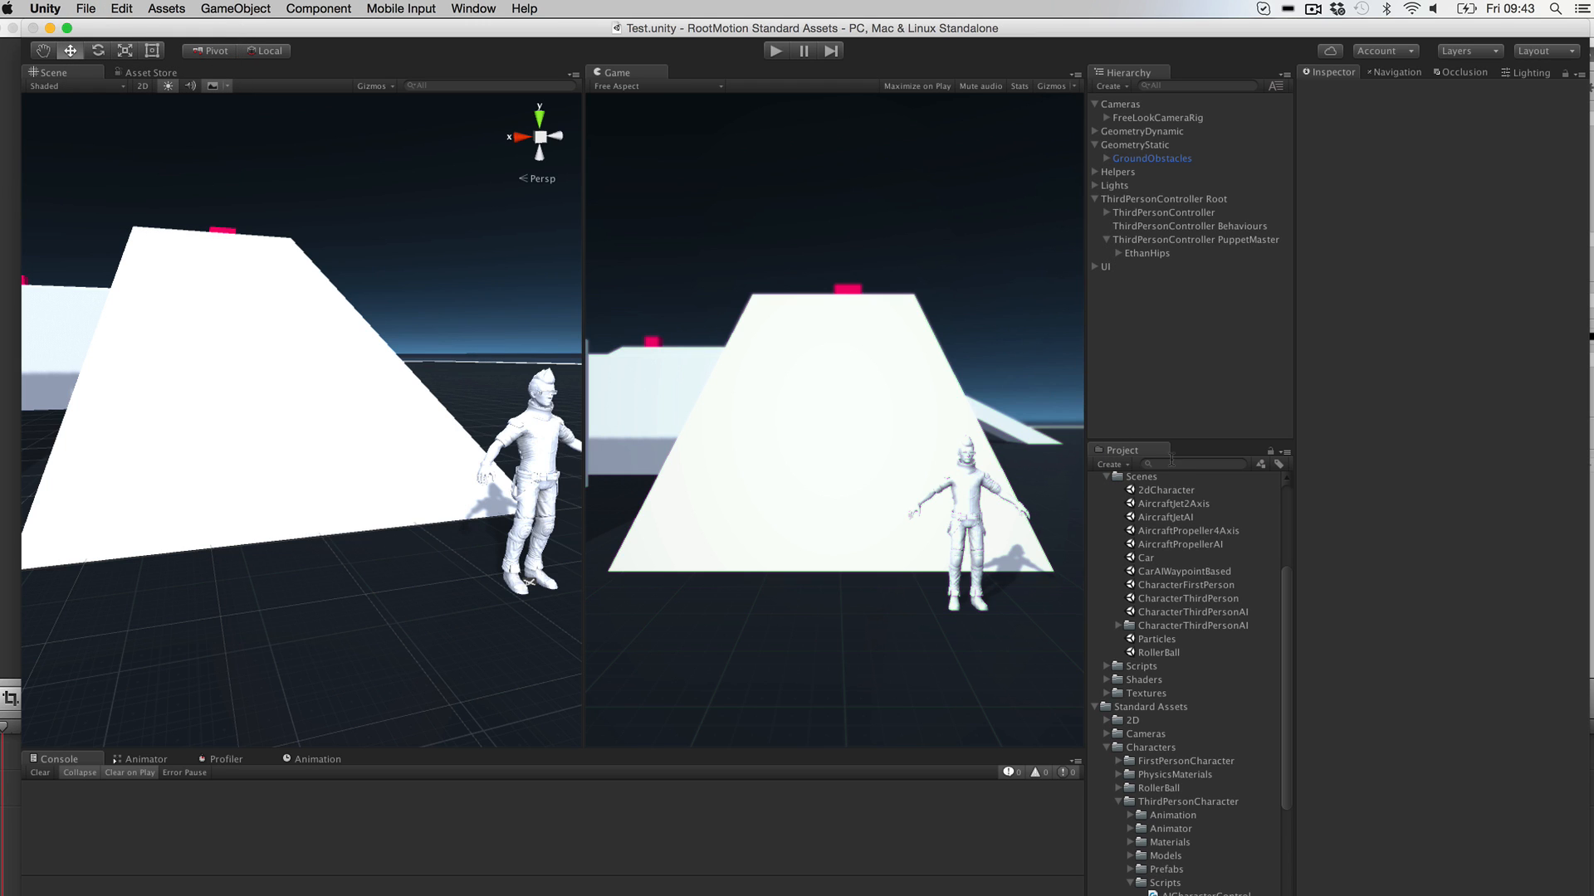
Step: Search the project for "puppet ext", open the Puppet Extended demo scene and focus on its ThirdPersonPuppet character
text(puppet ext)
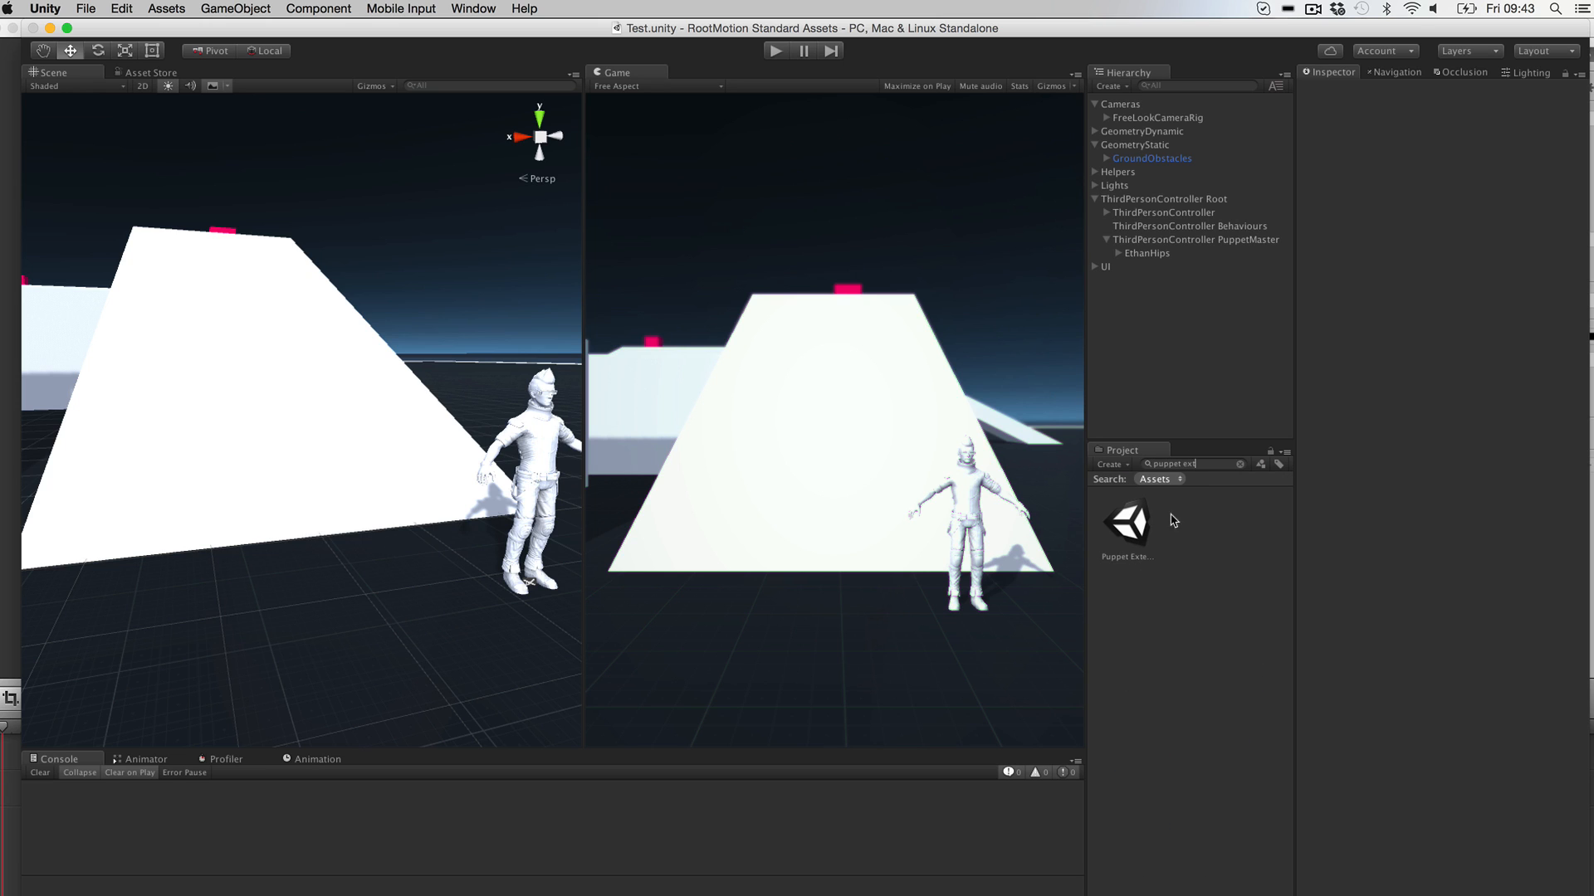
double_click(1129, 523)
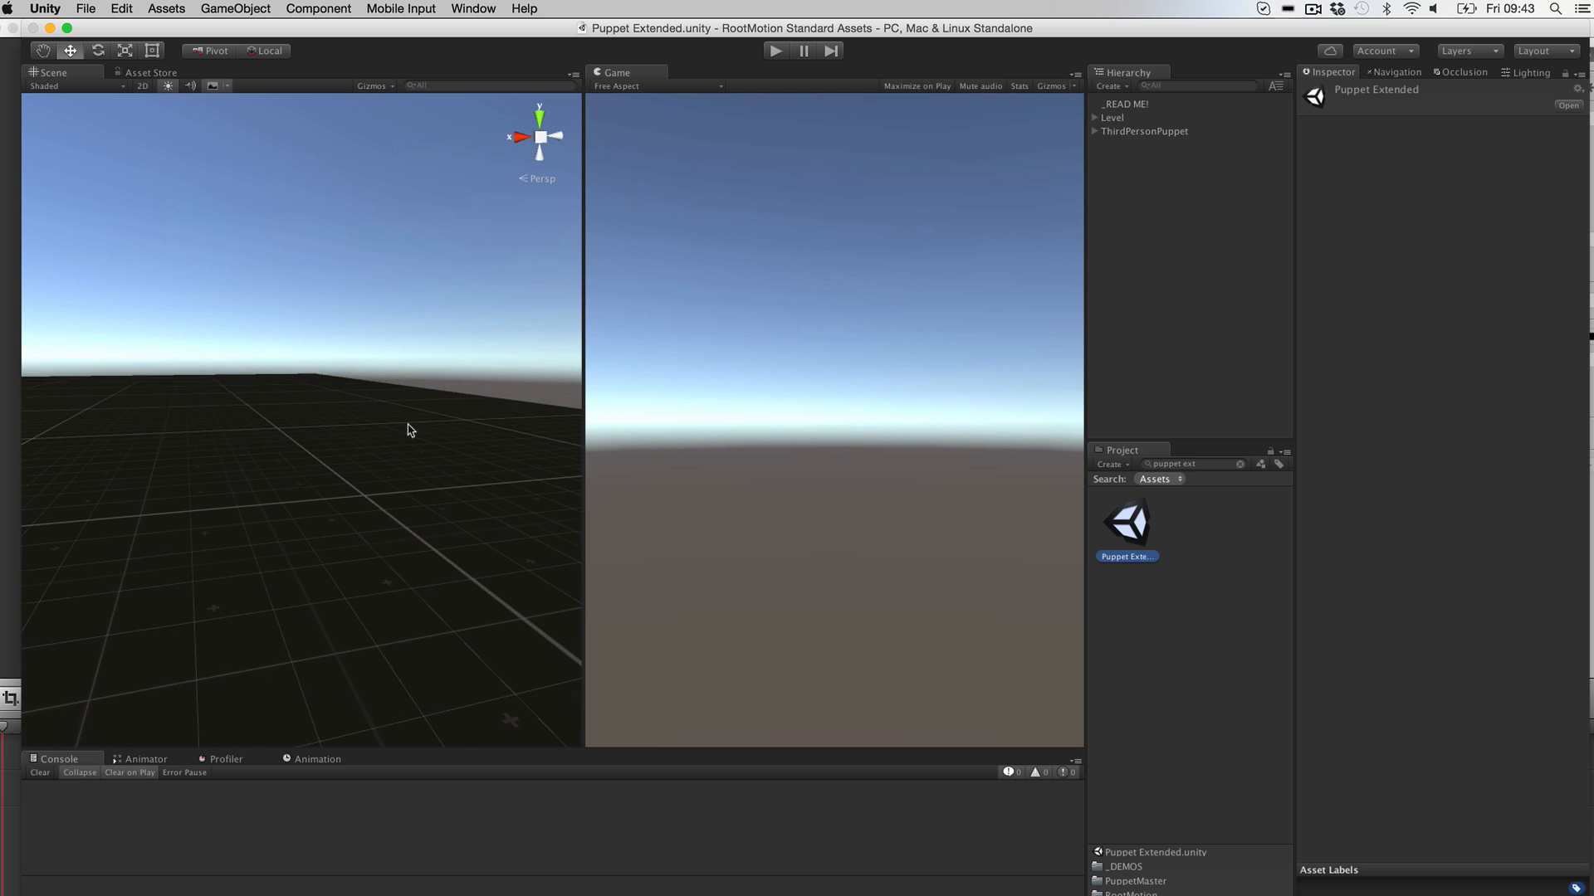
click(1138, 132)
key(f)
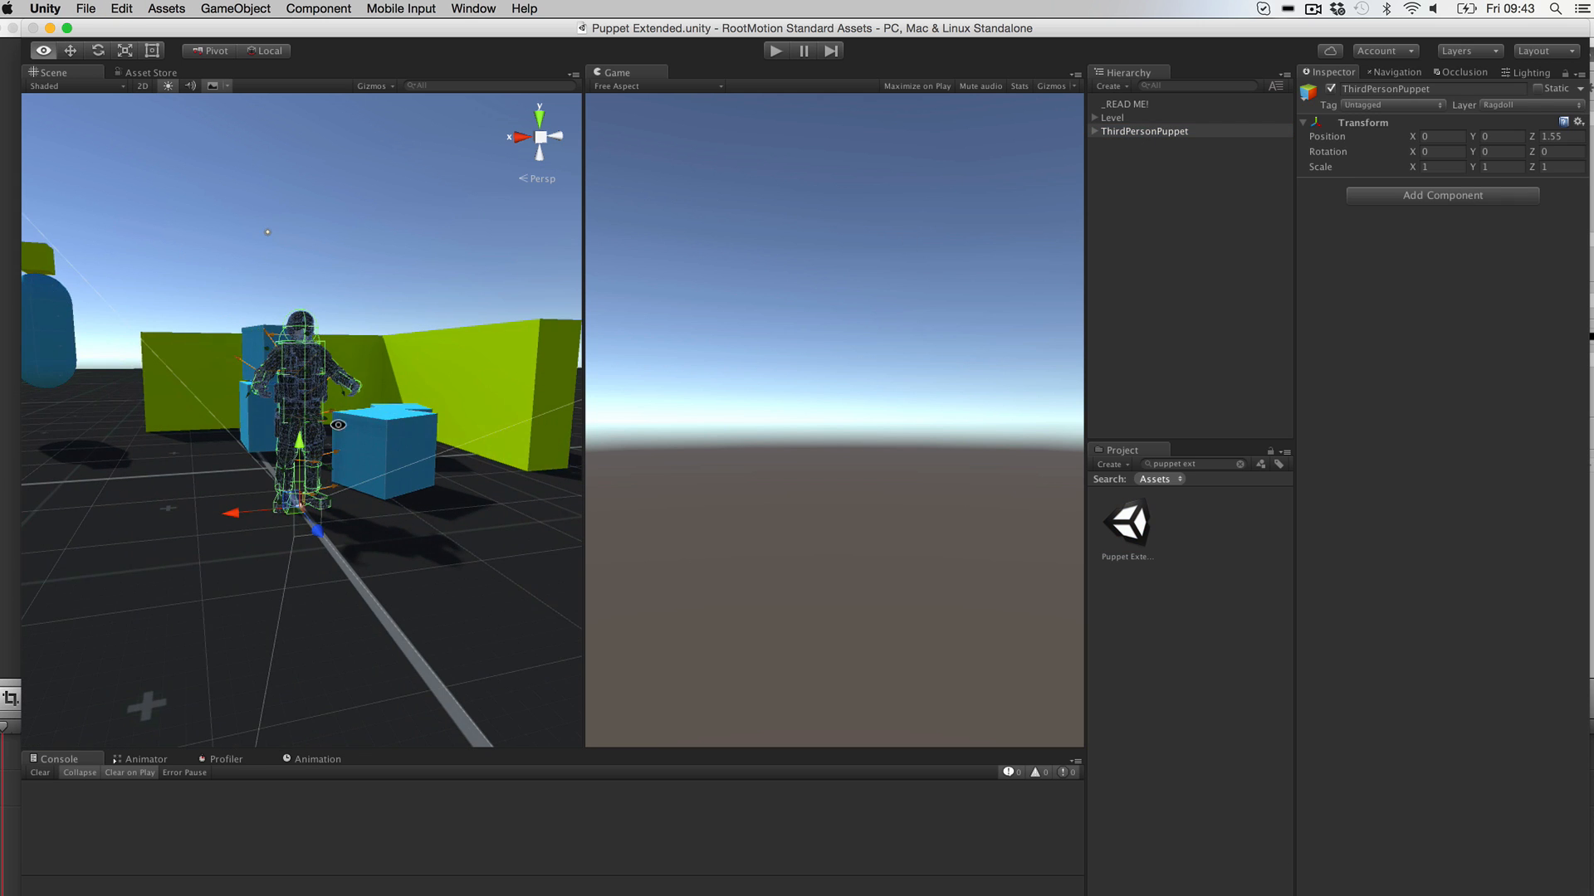
alt+drag(338, 424, 659, 448)
scroll(423, 444, up, 5)
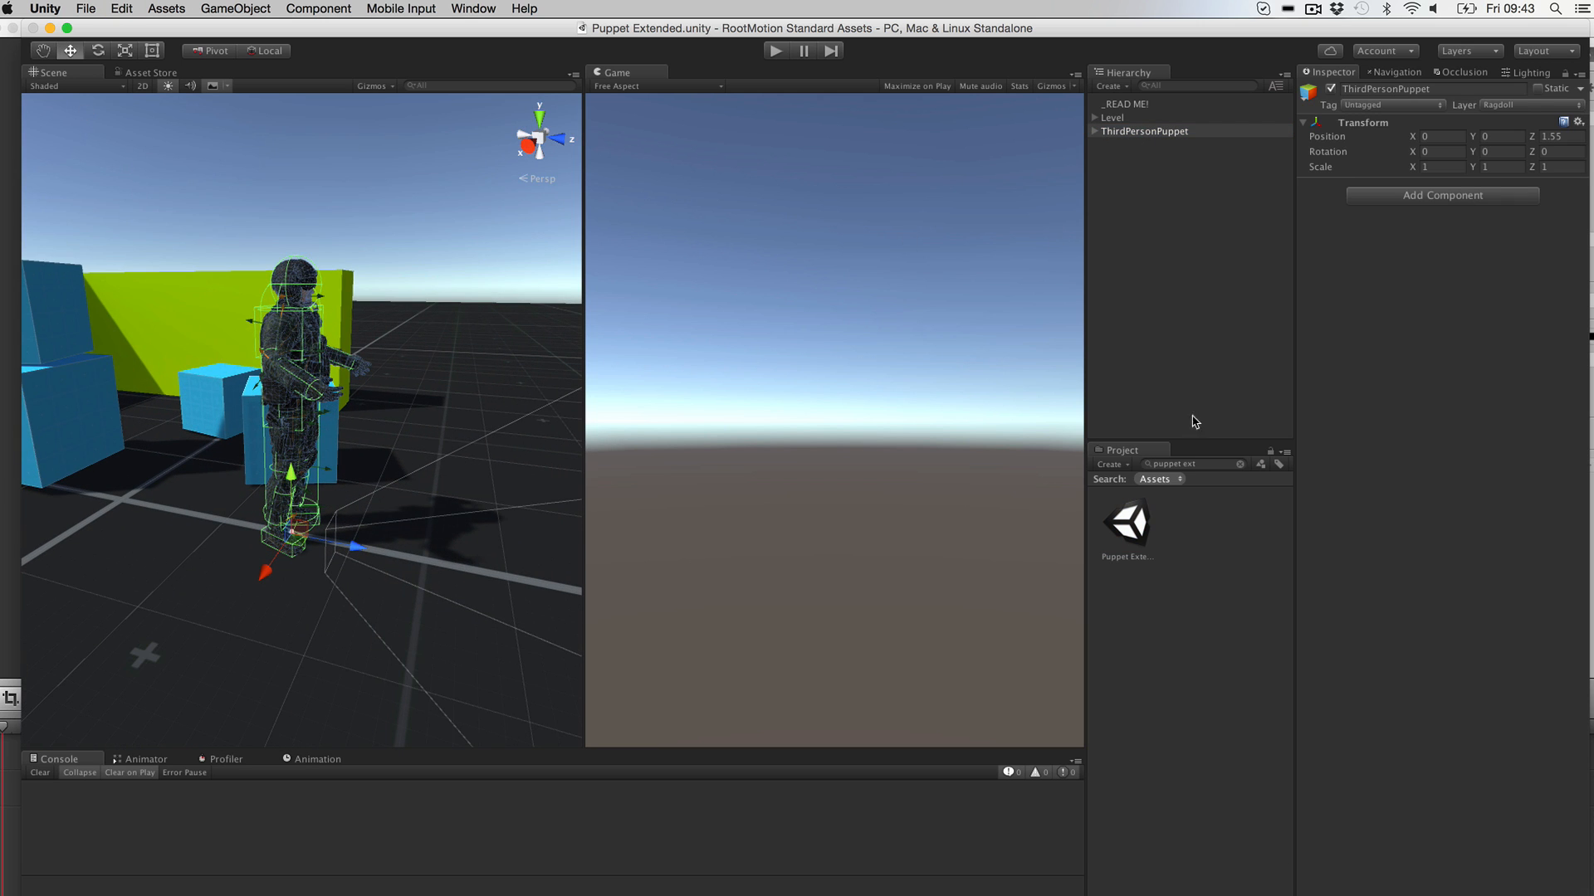
Step: Clear the project search, collapse the asset folders and store ThirdPersonPuppet as a prefab in the project's root
click(1240, 464)
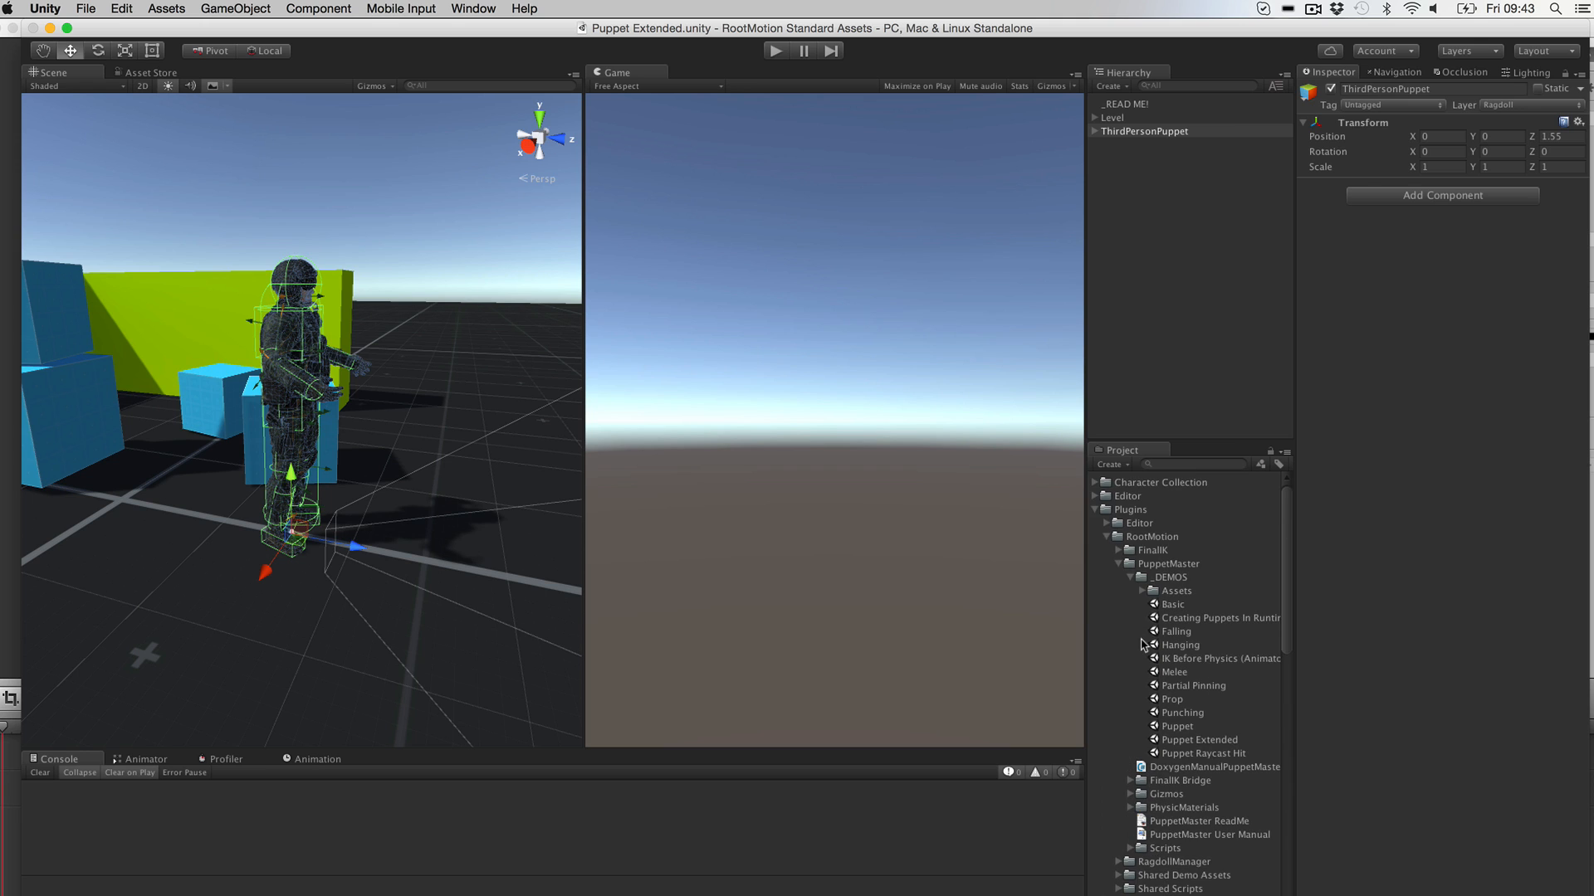
click(1095, 510)
click(1095, 524)
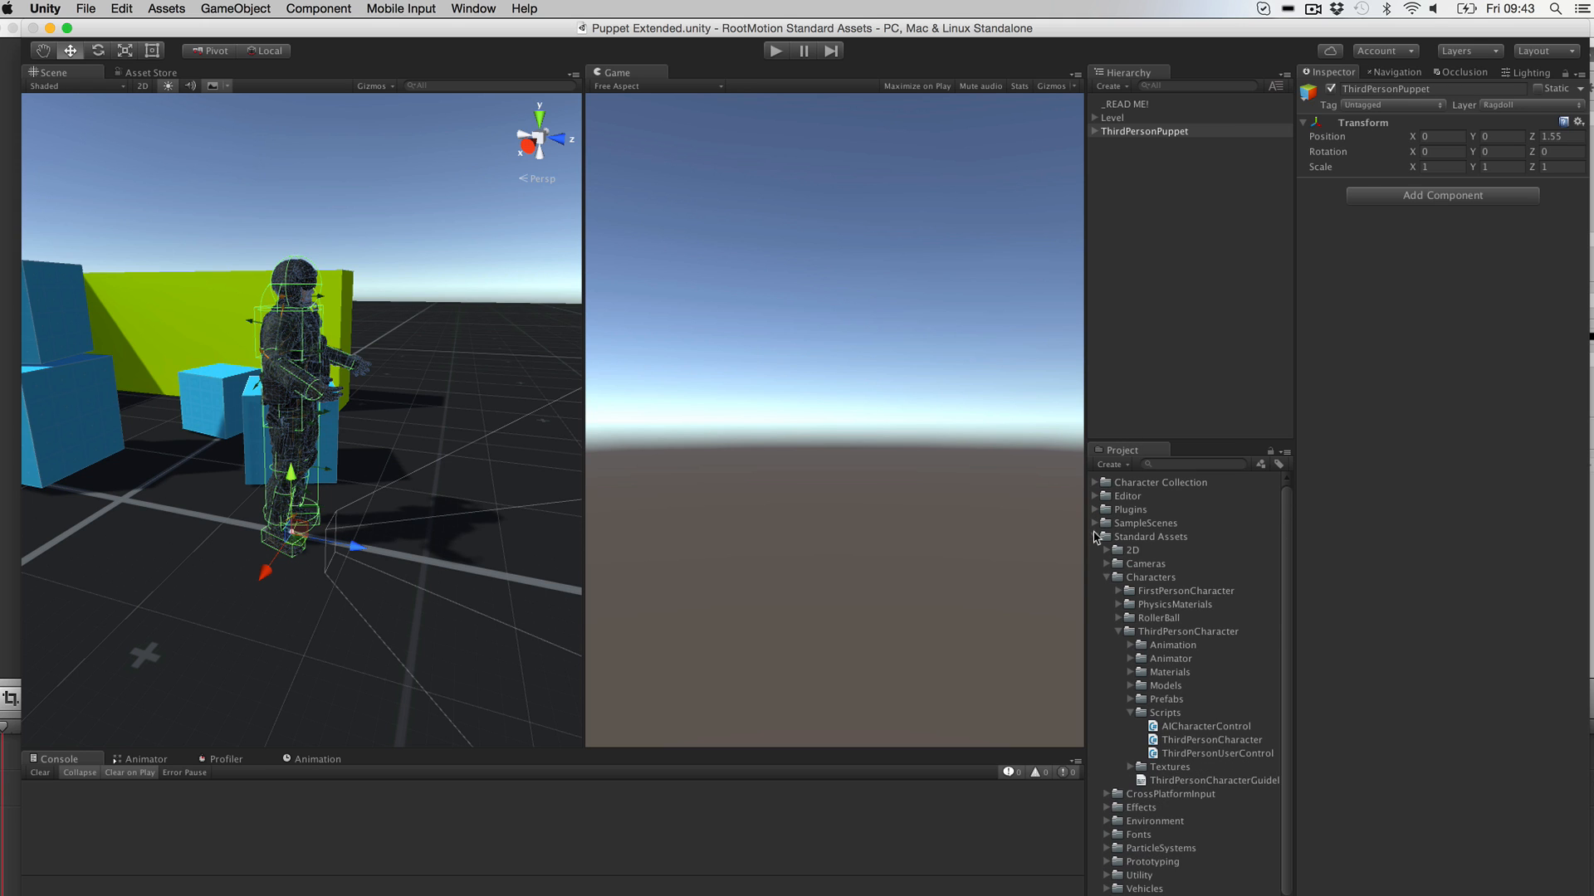
click(1094, 537)
click(1128, 135)
drag(1129, 135, 1127, 557)
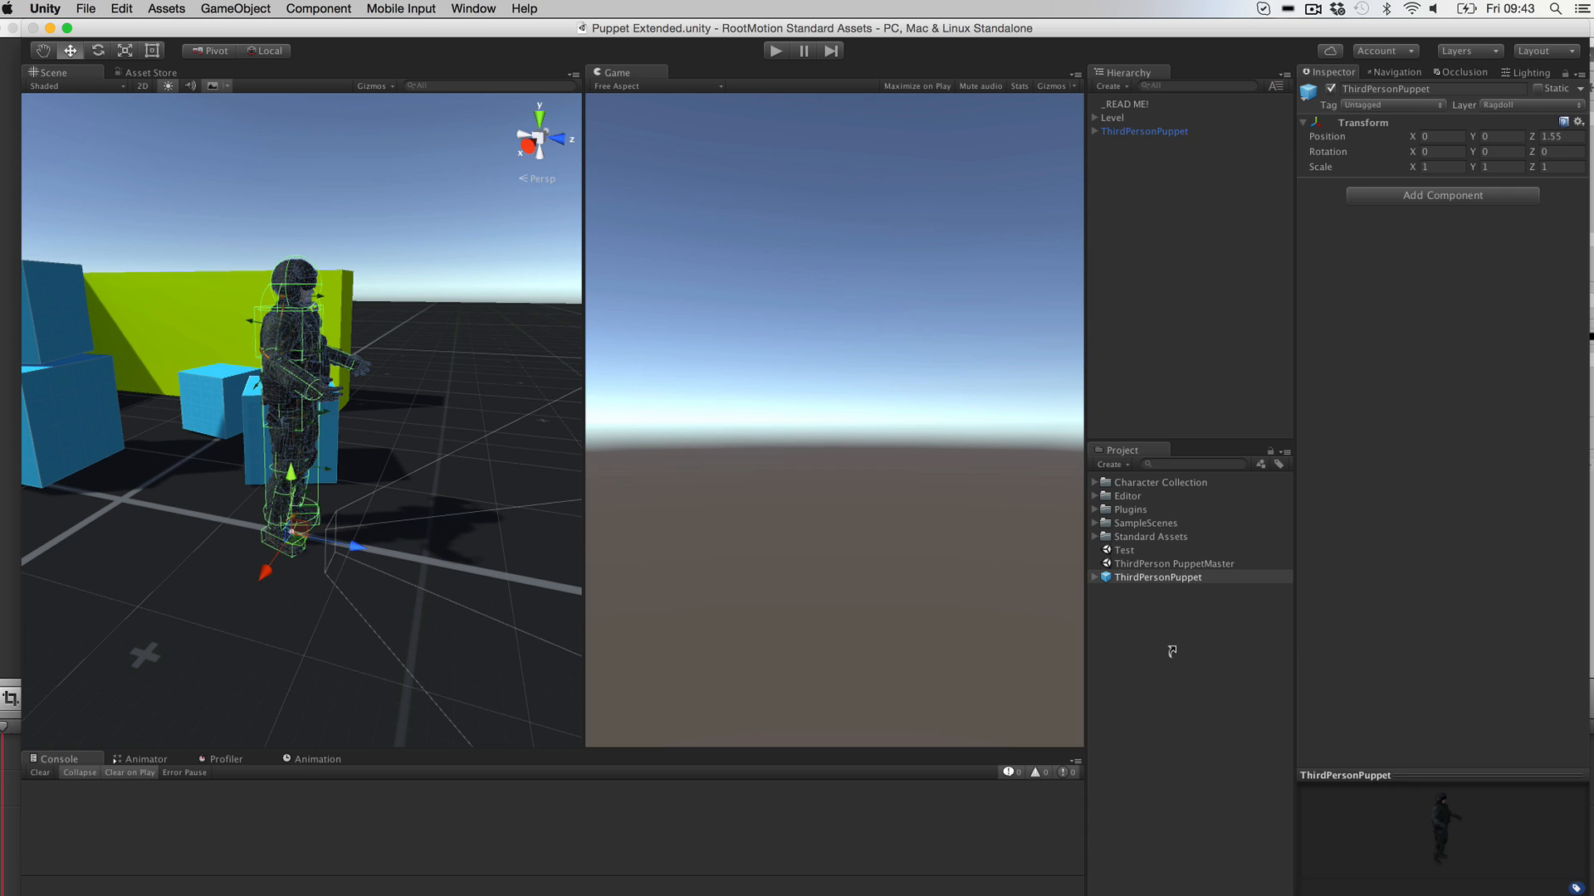
Step: Reopen the Test scene and add the ThirdPersonPuppet prefab to it
double_click(1125, 550)
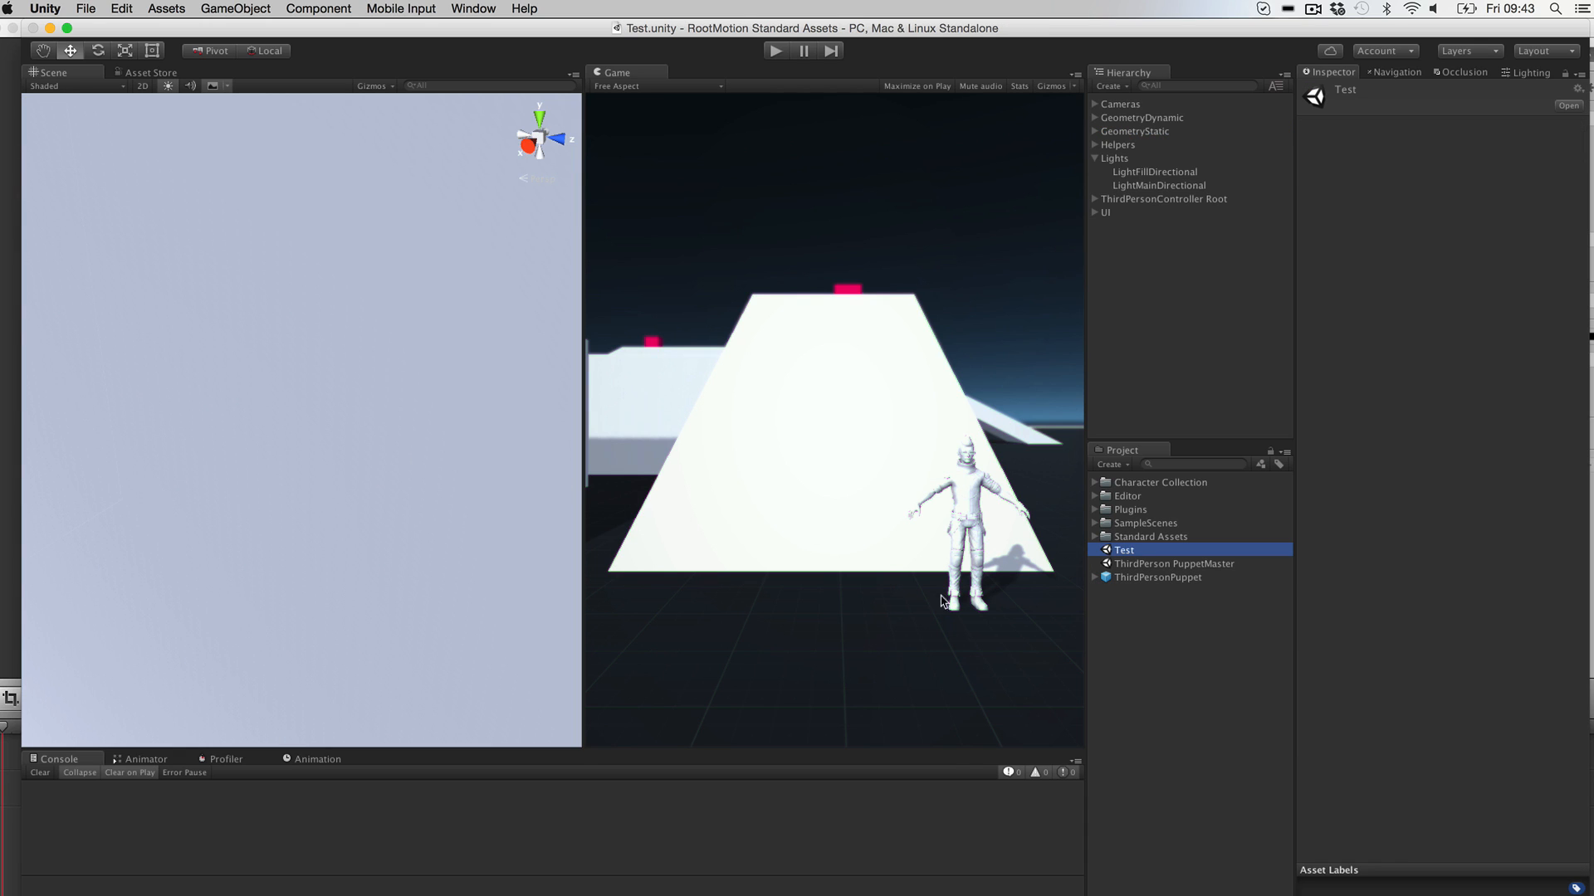
click(1141, 579)
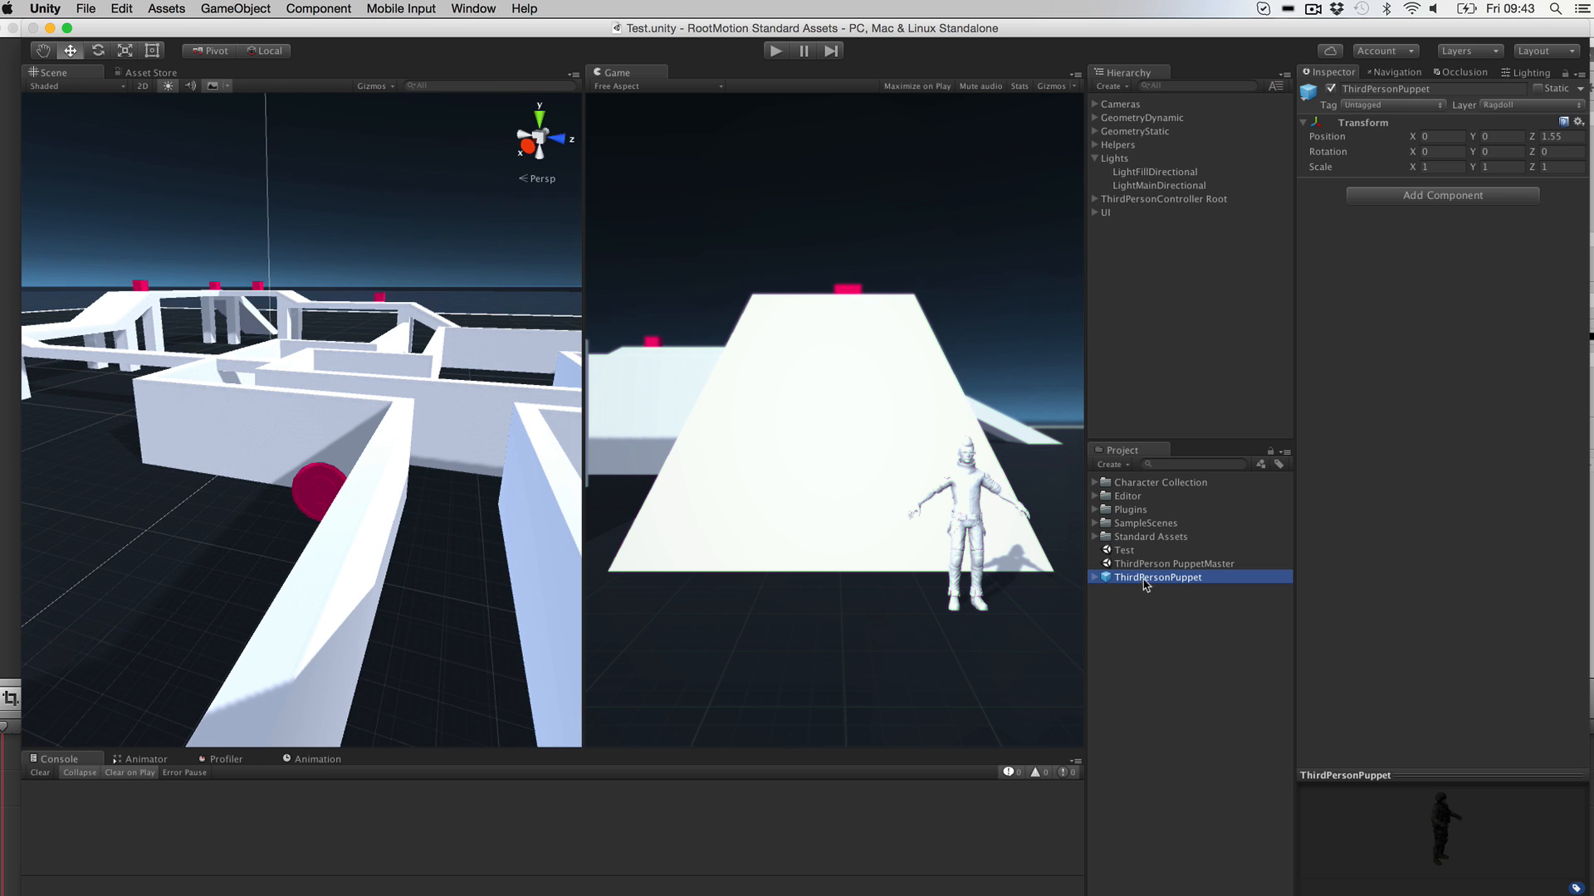
drag(1143, 581, 1191, 327)
key(f)
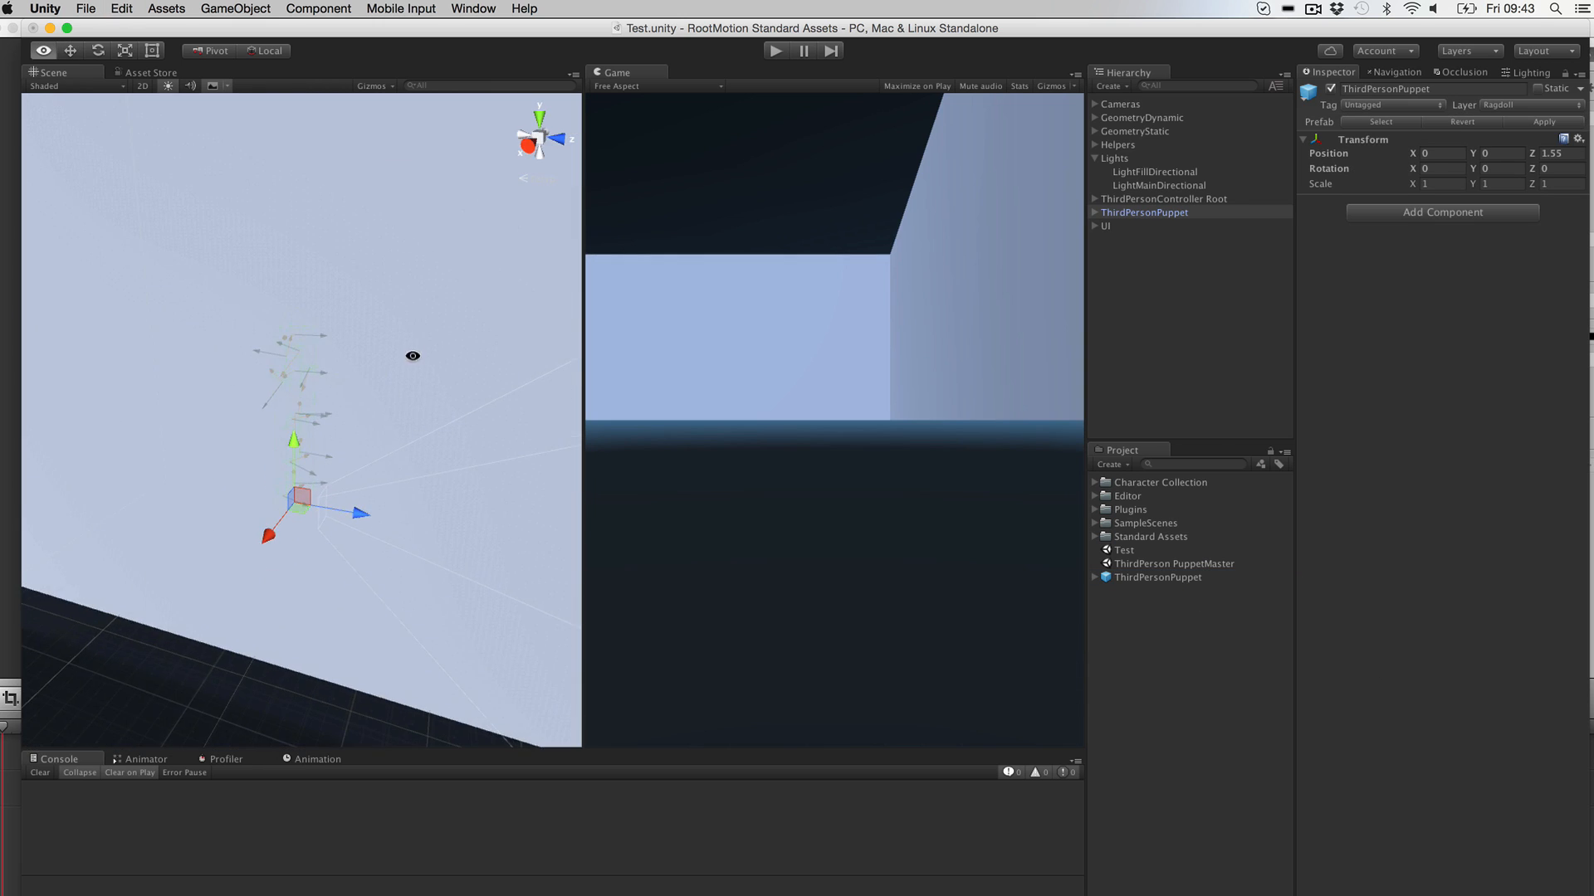
alt+drag(412, 356, 215, 514)
alt+drag(430, 403, 741, 365)
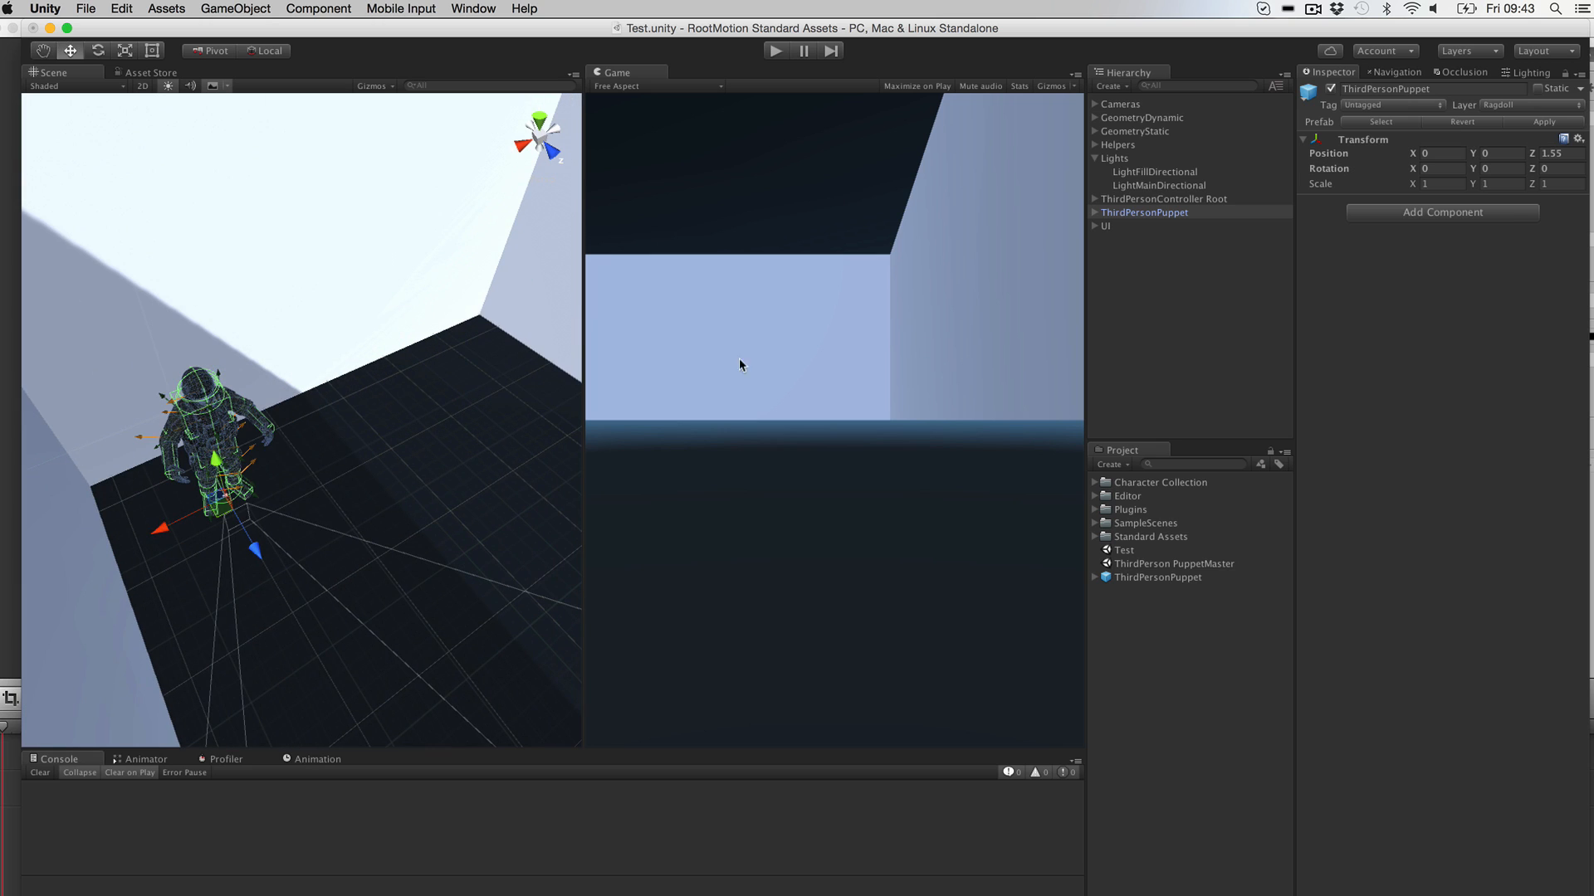
Step: Move Fall and Puppet from Pilot Behaviours into ThirdPersonController Behaviours, breaking the prefab instance
click(1095, 214)
click(1107, 254)
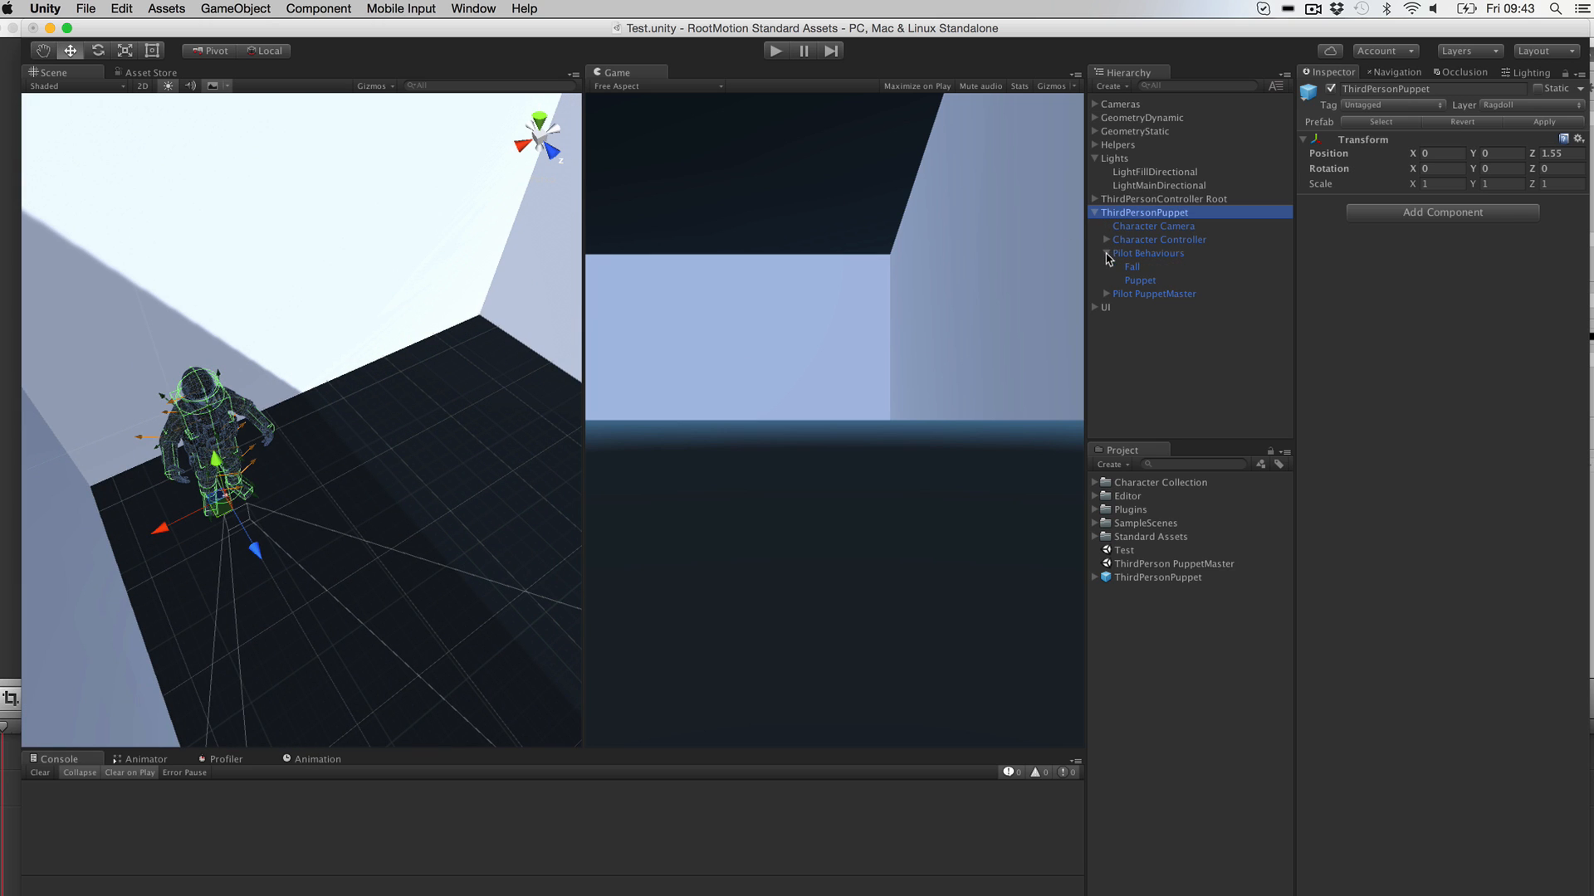
click(1133, 268)
shift+click(1142, 282)
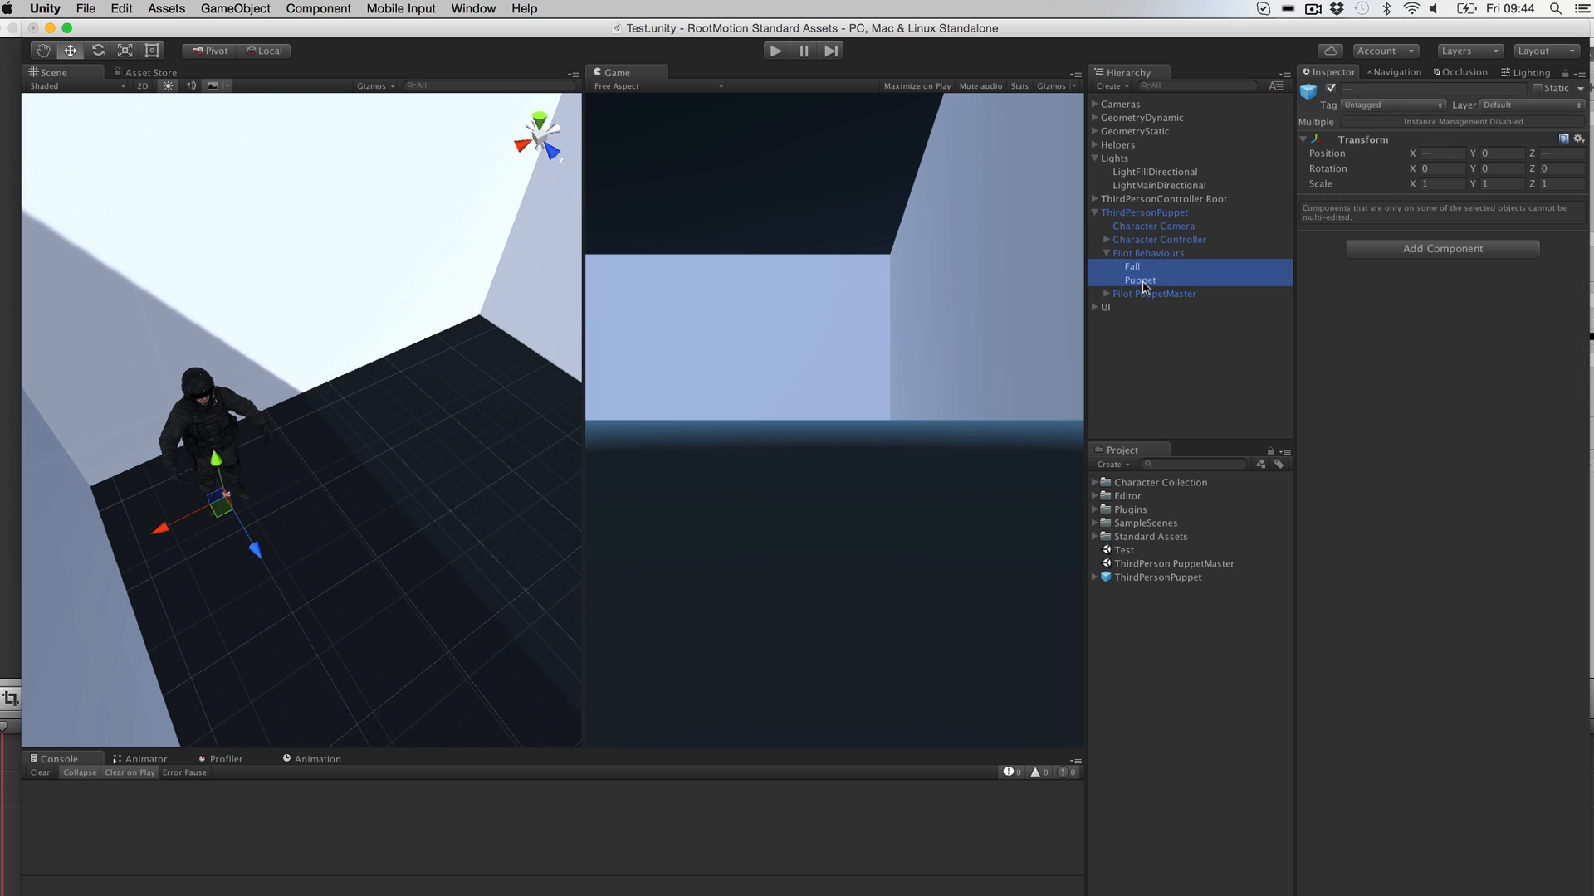
click(1096, 199)
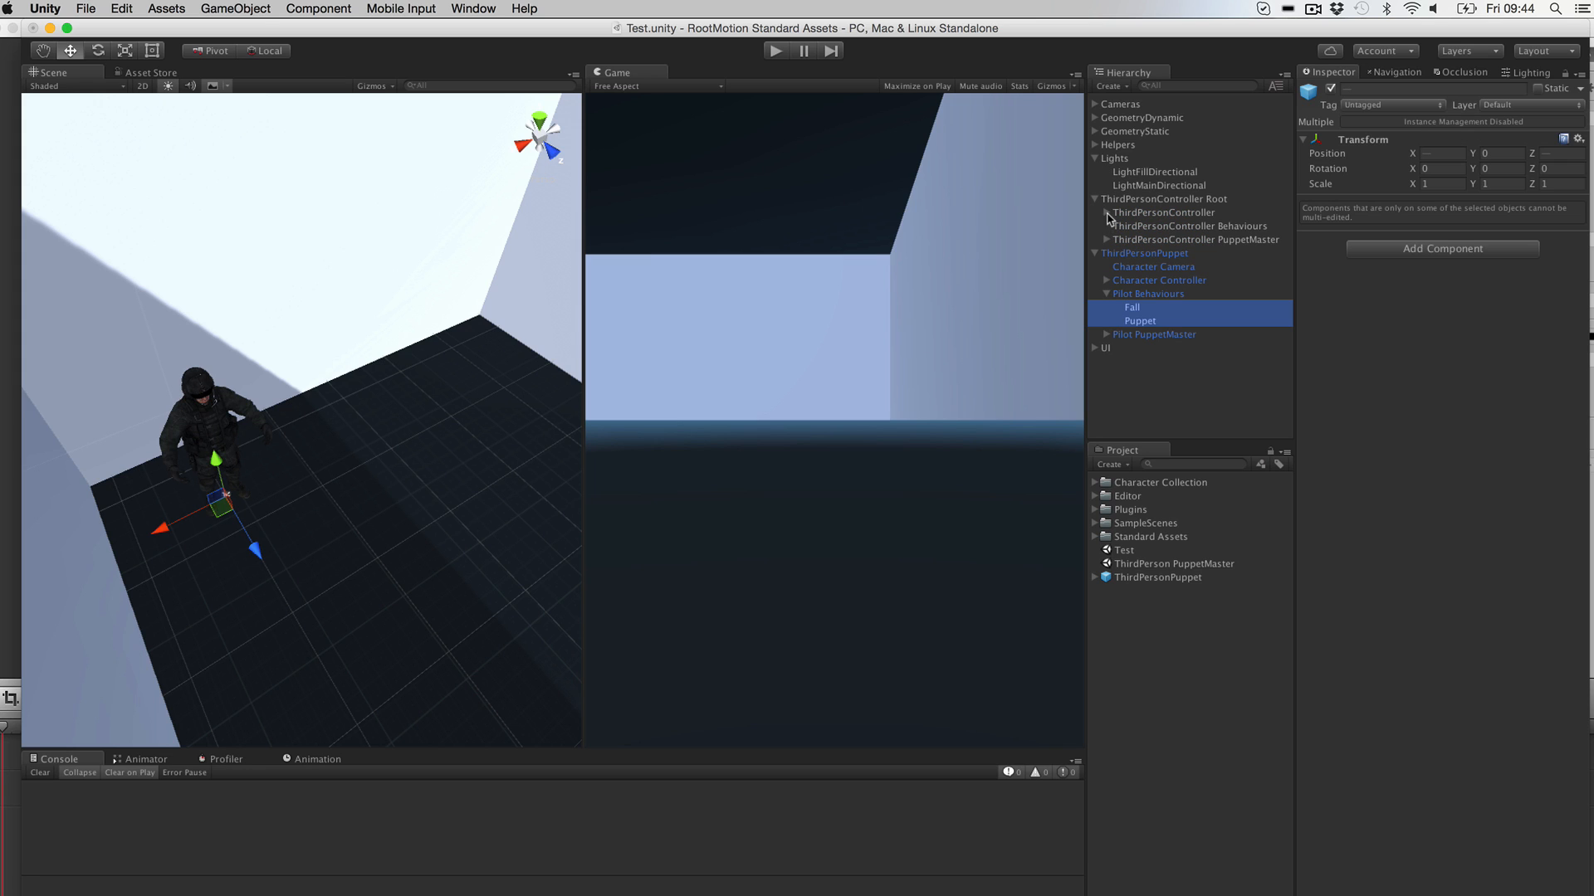
drag(1132, 312, 1179, 227)
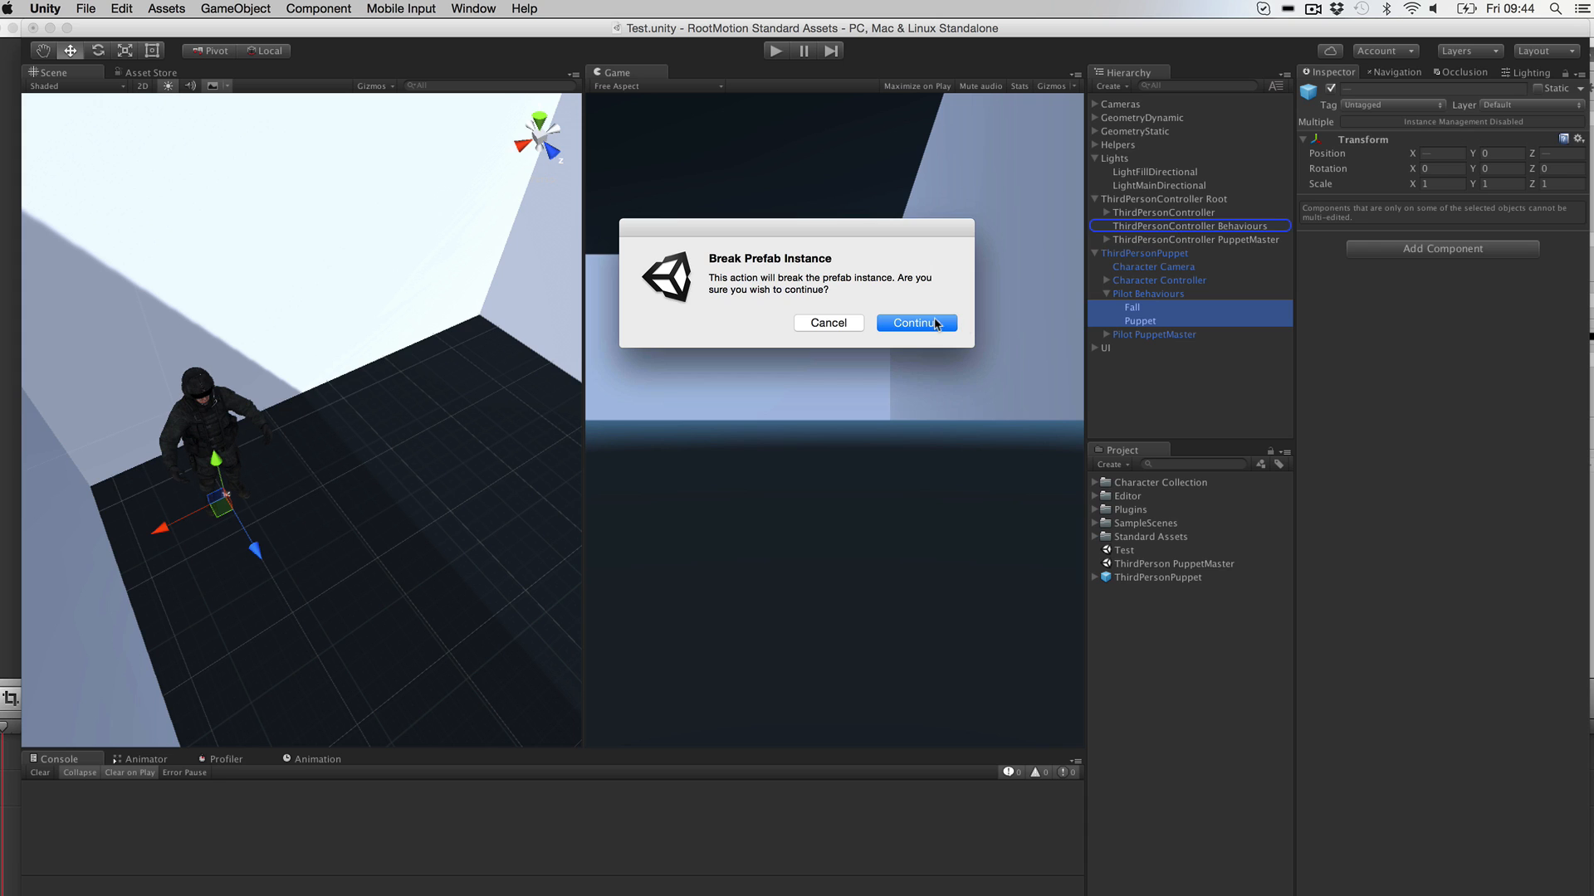
click(935, 323)
click(1178, 226)
click(1131, 240)
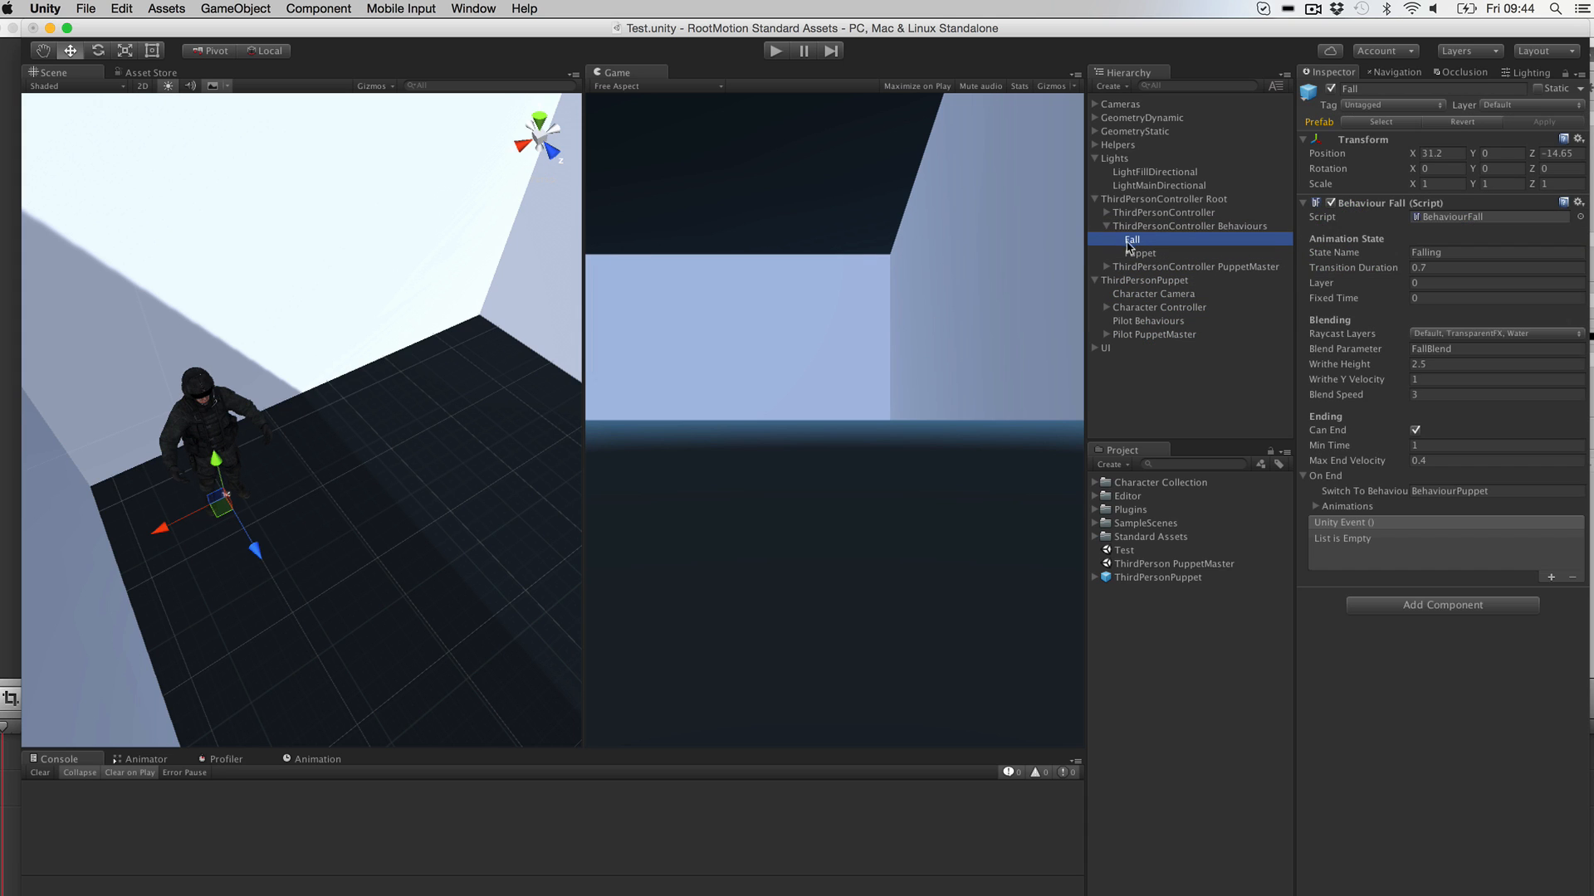
Step: Delete the leftover ThirdPersonPuppet from the scene and select ThirdPersonController Behaviours
click(1141, 280)
right_click(1141, 280)
click(1174, 361)
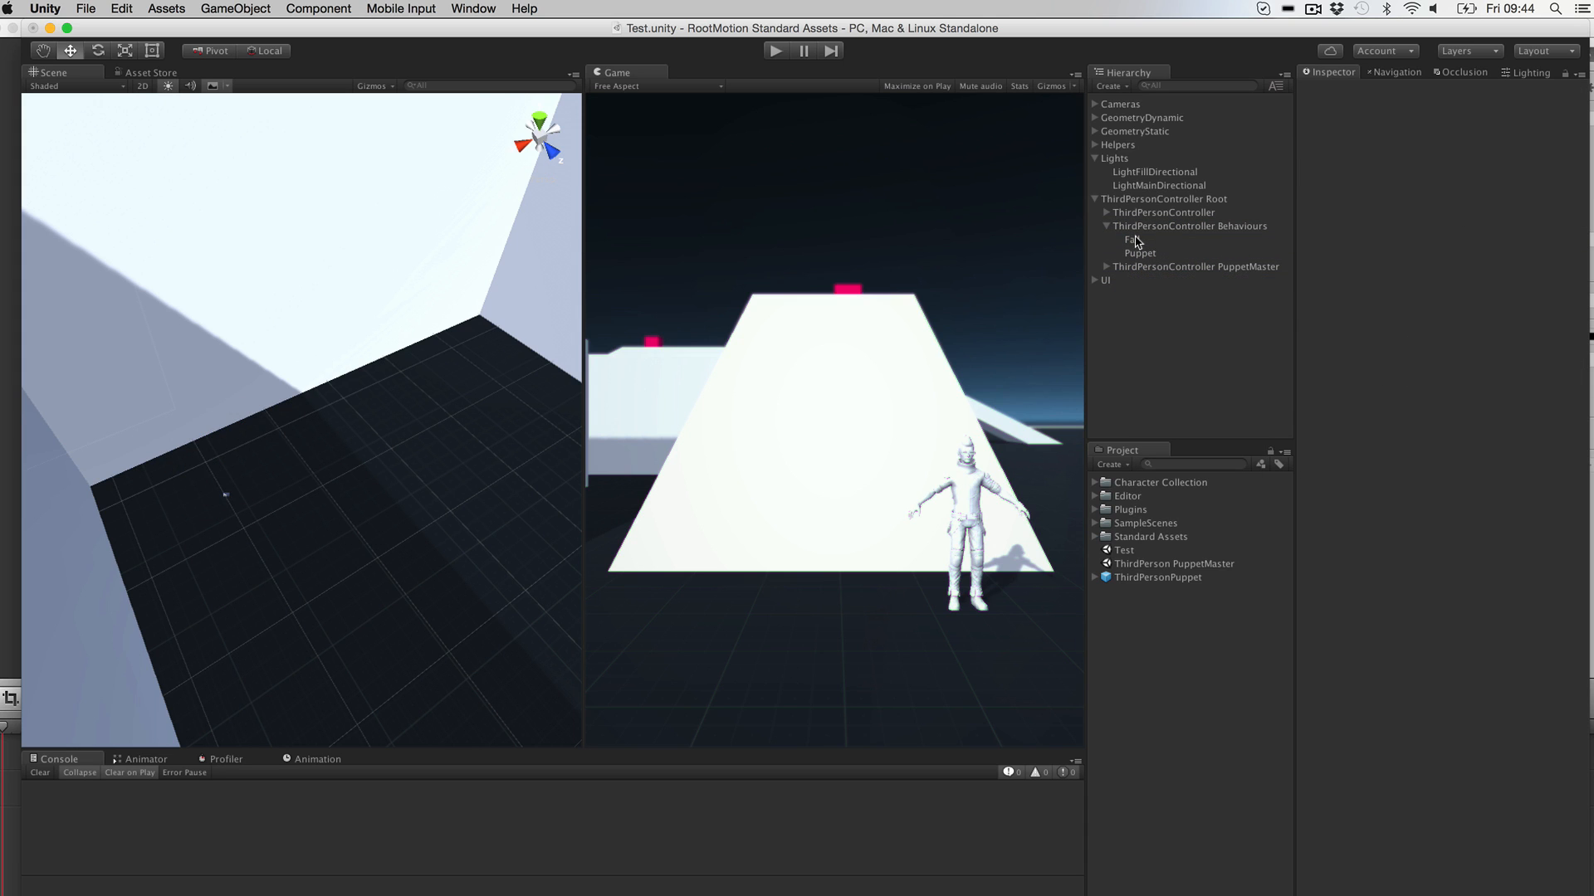
click(1131, 239)
click(1195, 226)
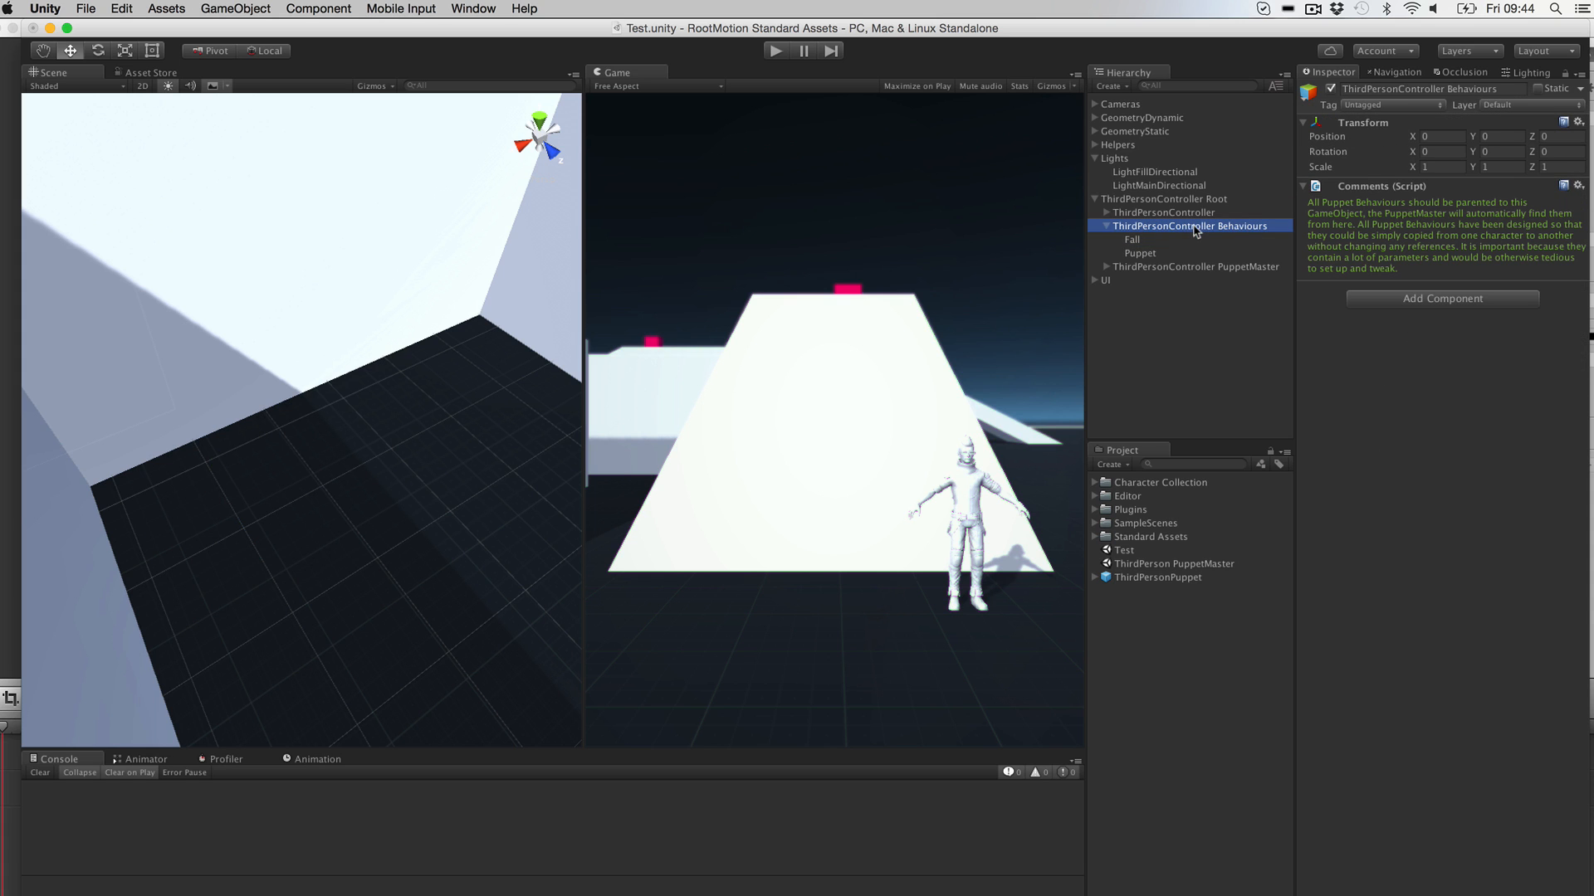
key(f)
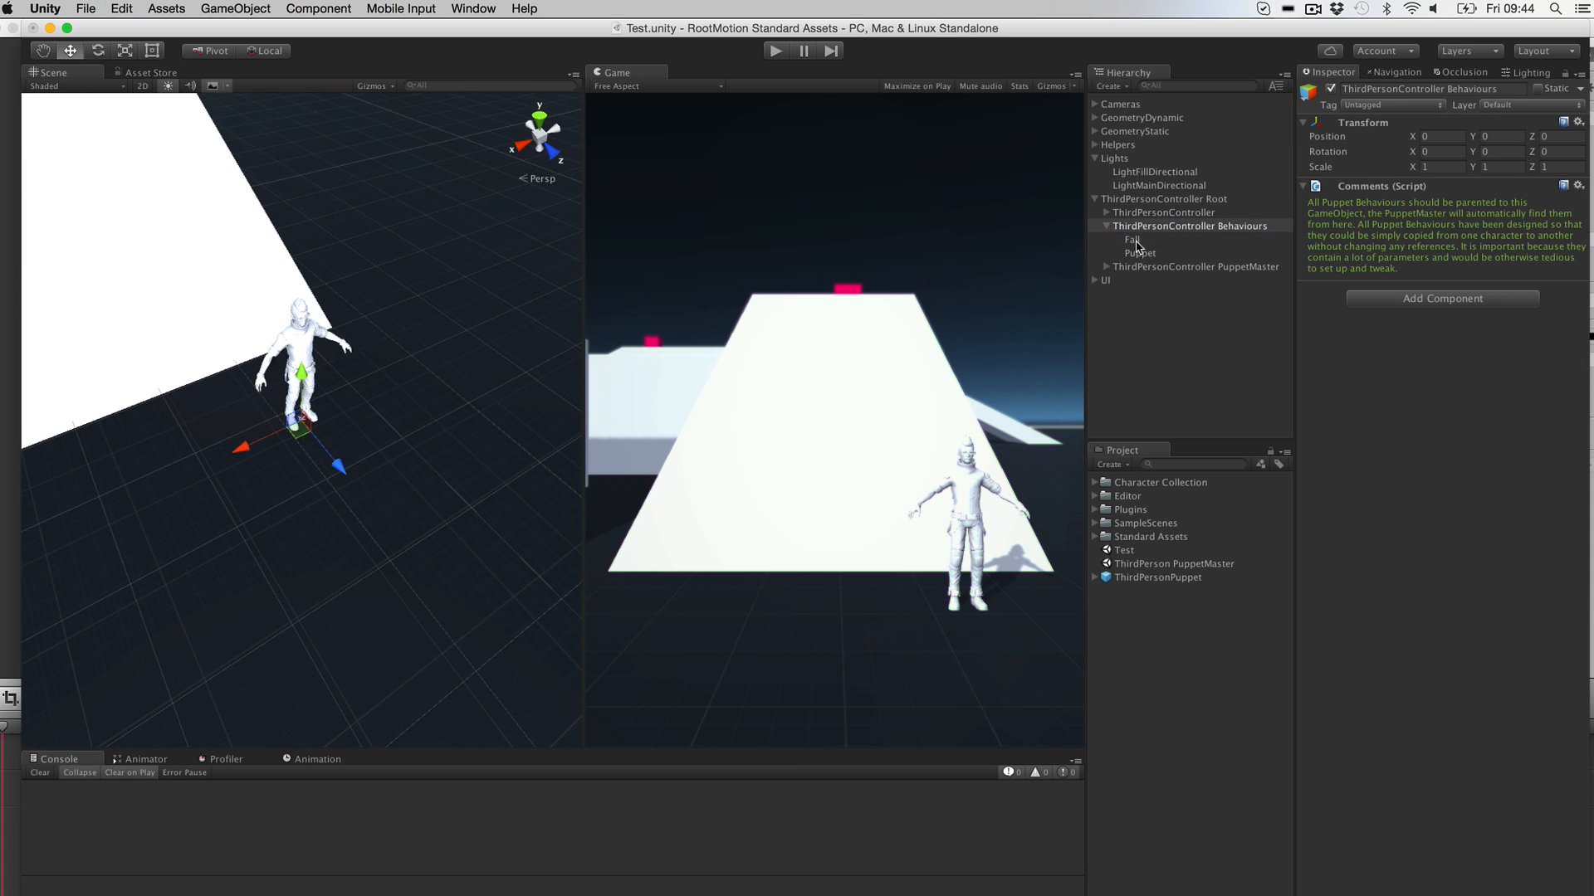
Step: On the Puppet behaviour, set Ground Layers to Default only and Collision Layers to Water only
click(1133, 241)
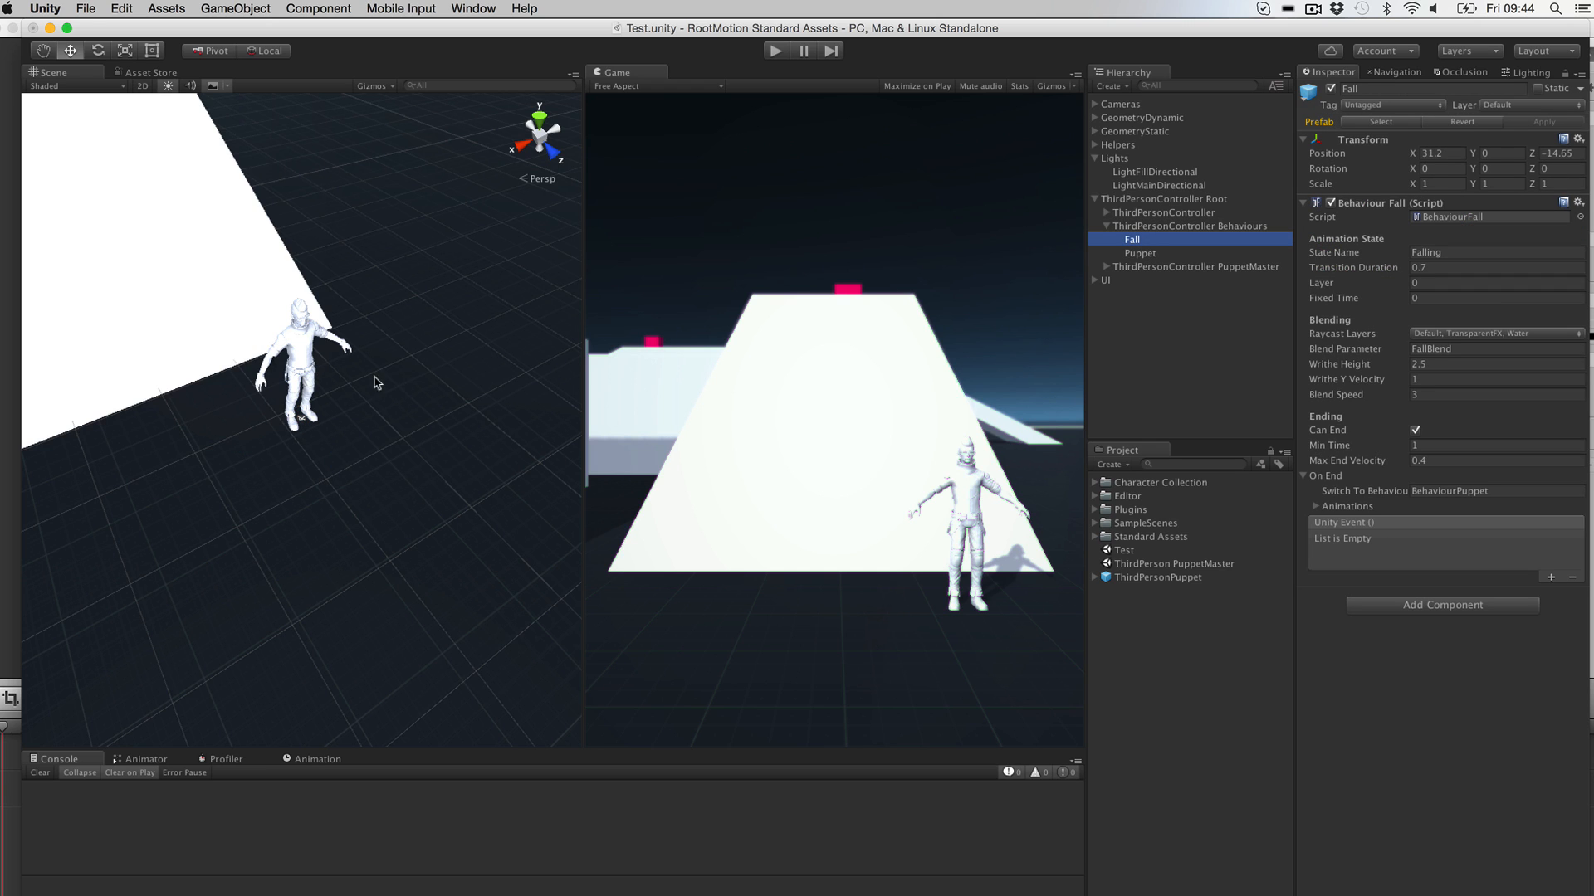
scroll(357, 375, up, 3)
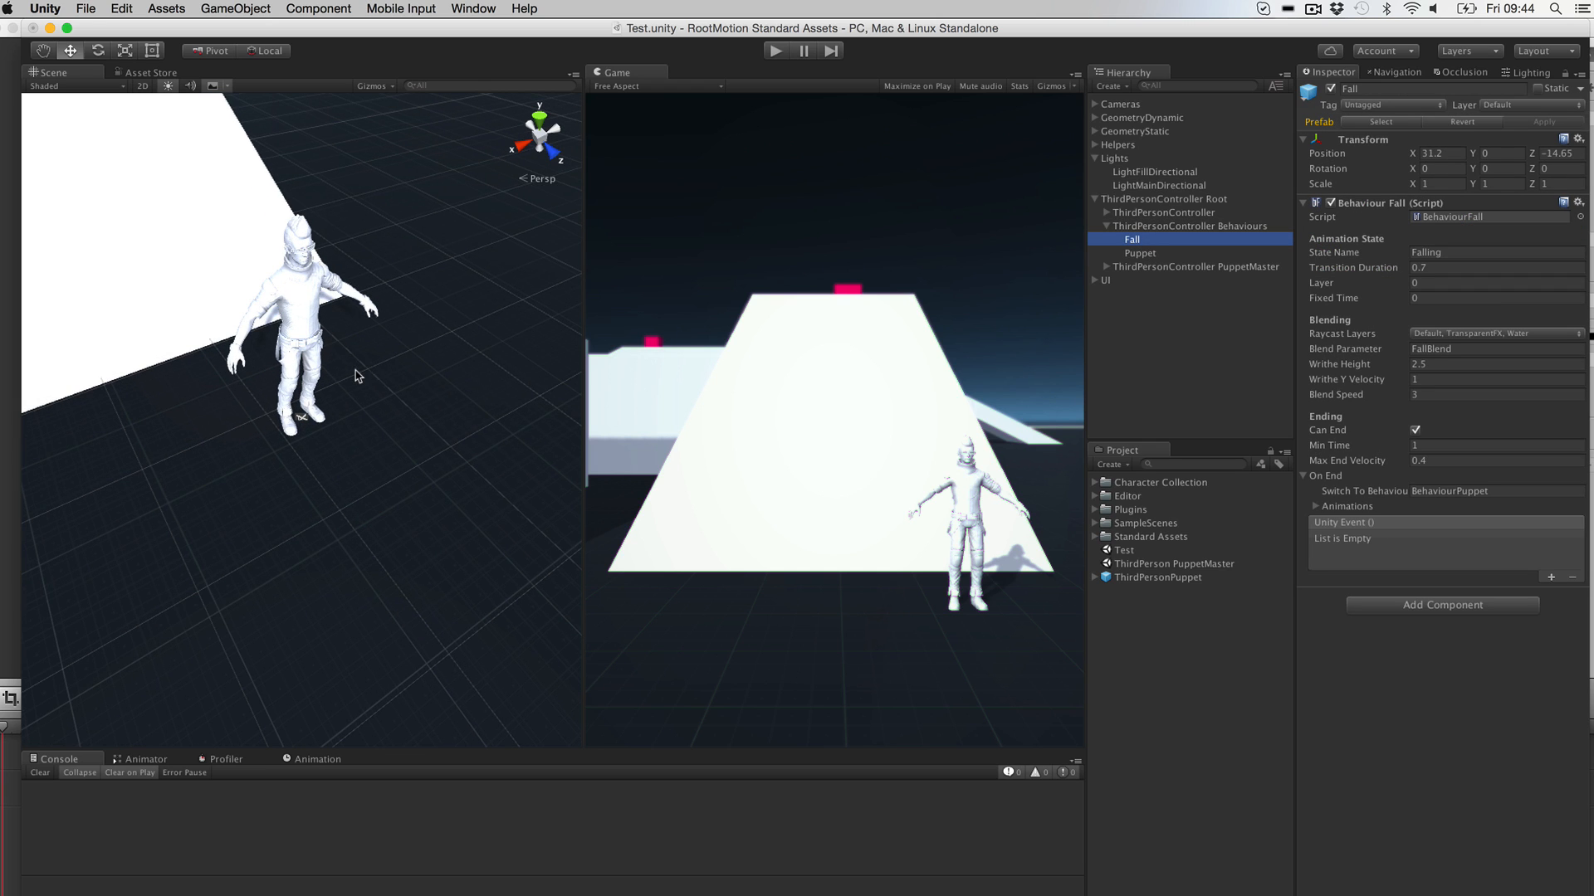
click(1140, 253)
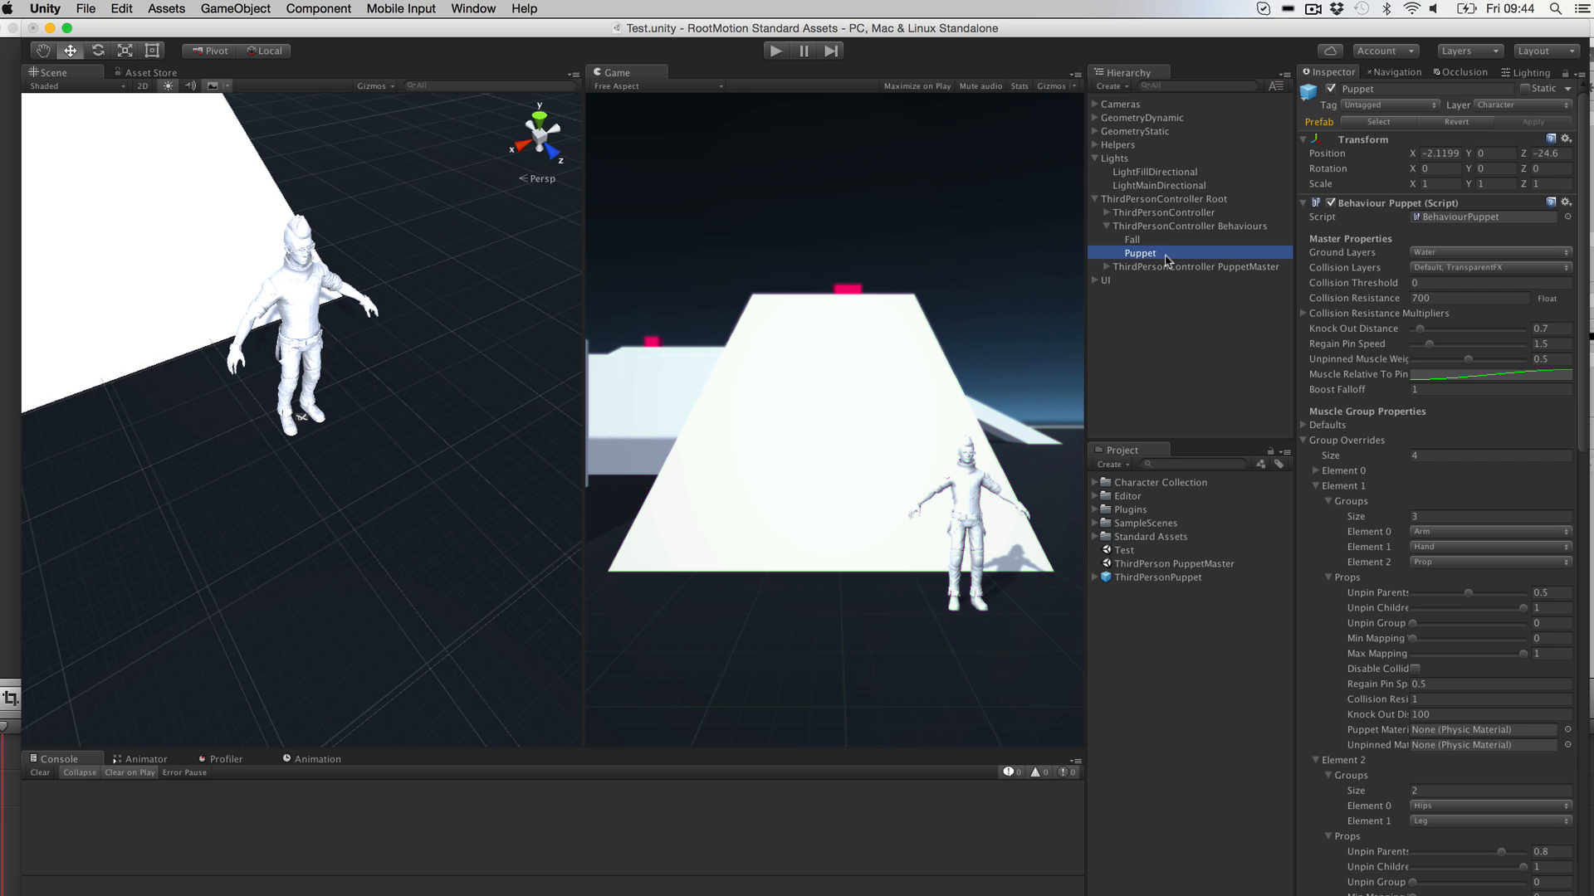
click(1433, 253)
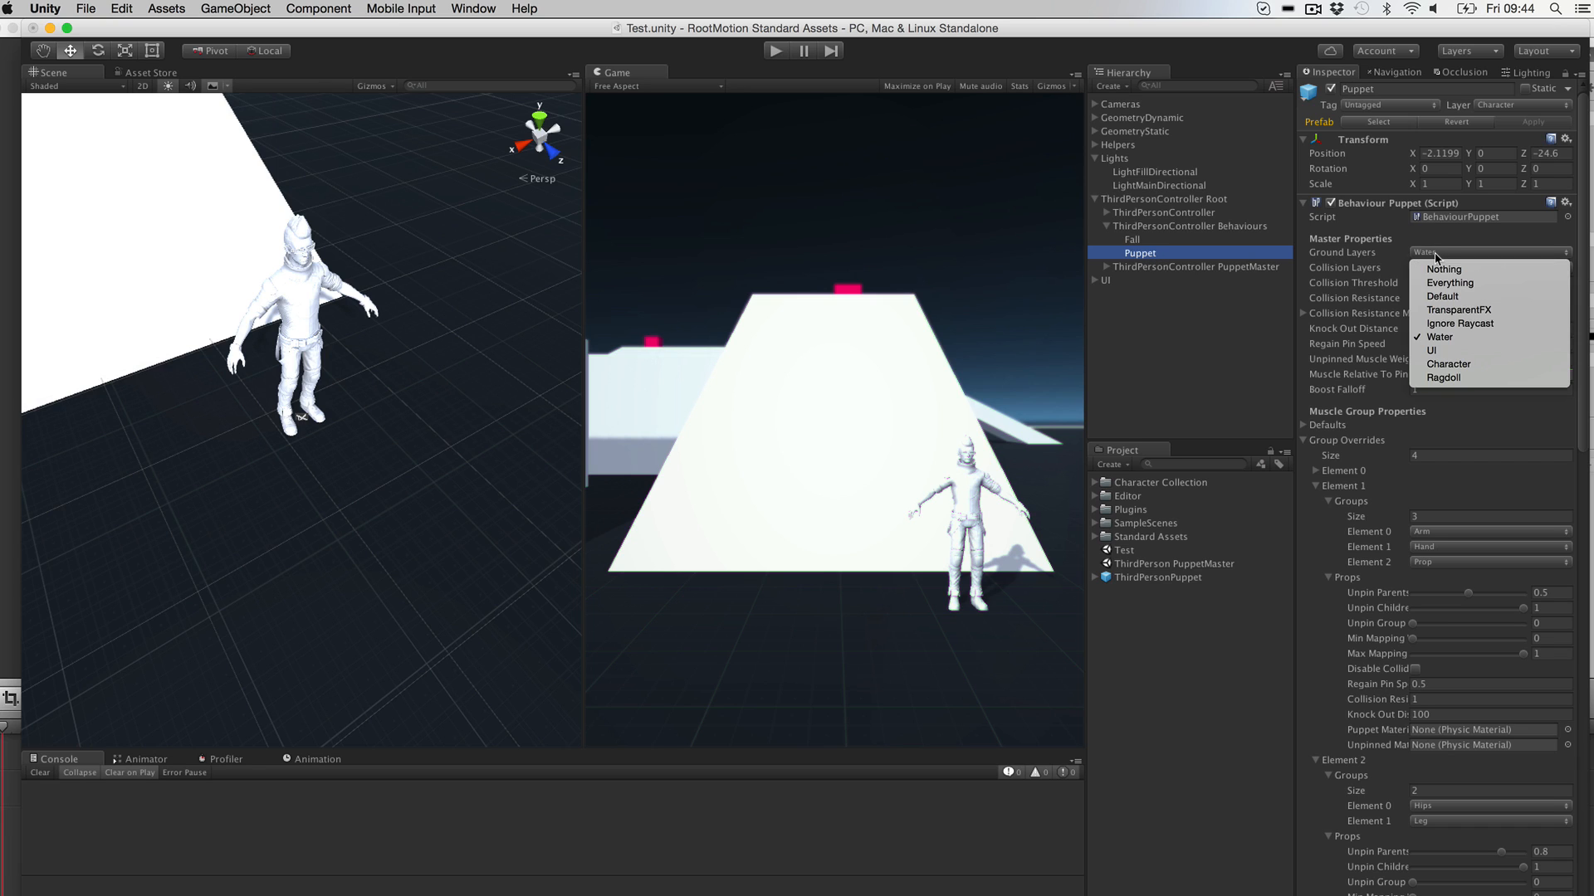
click(1444, 297)
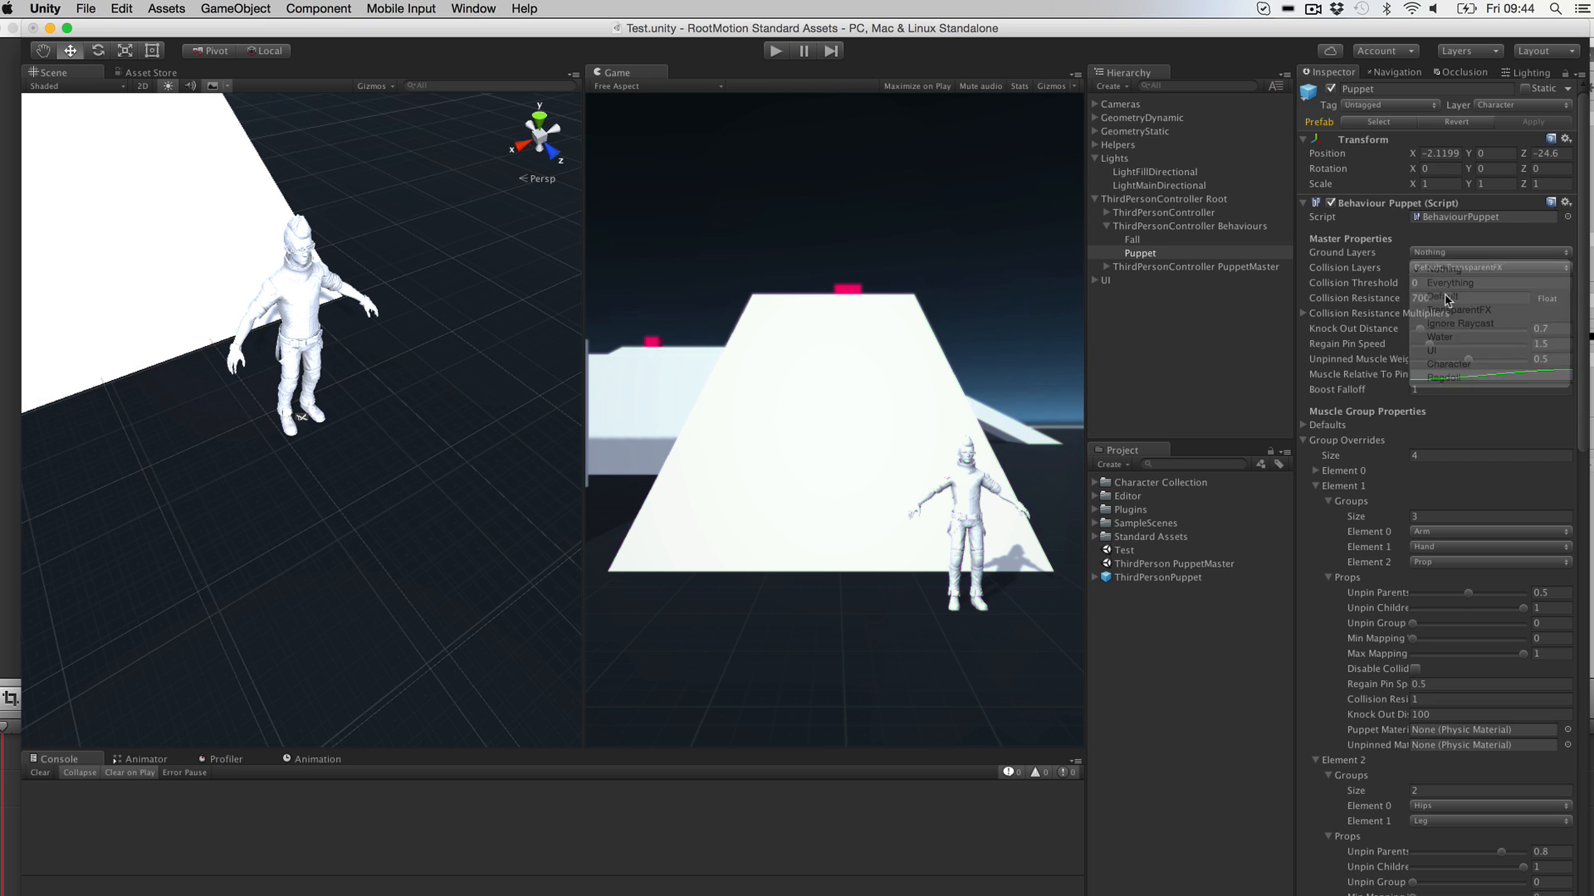
click(1465, 268)
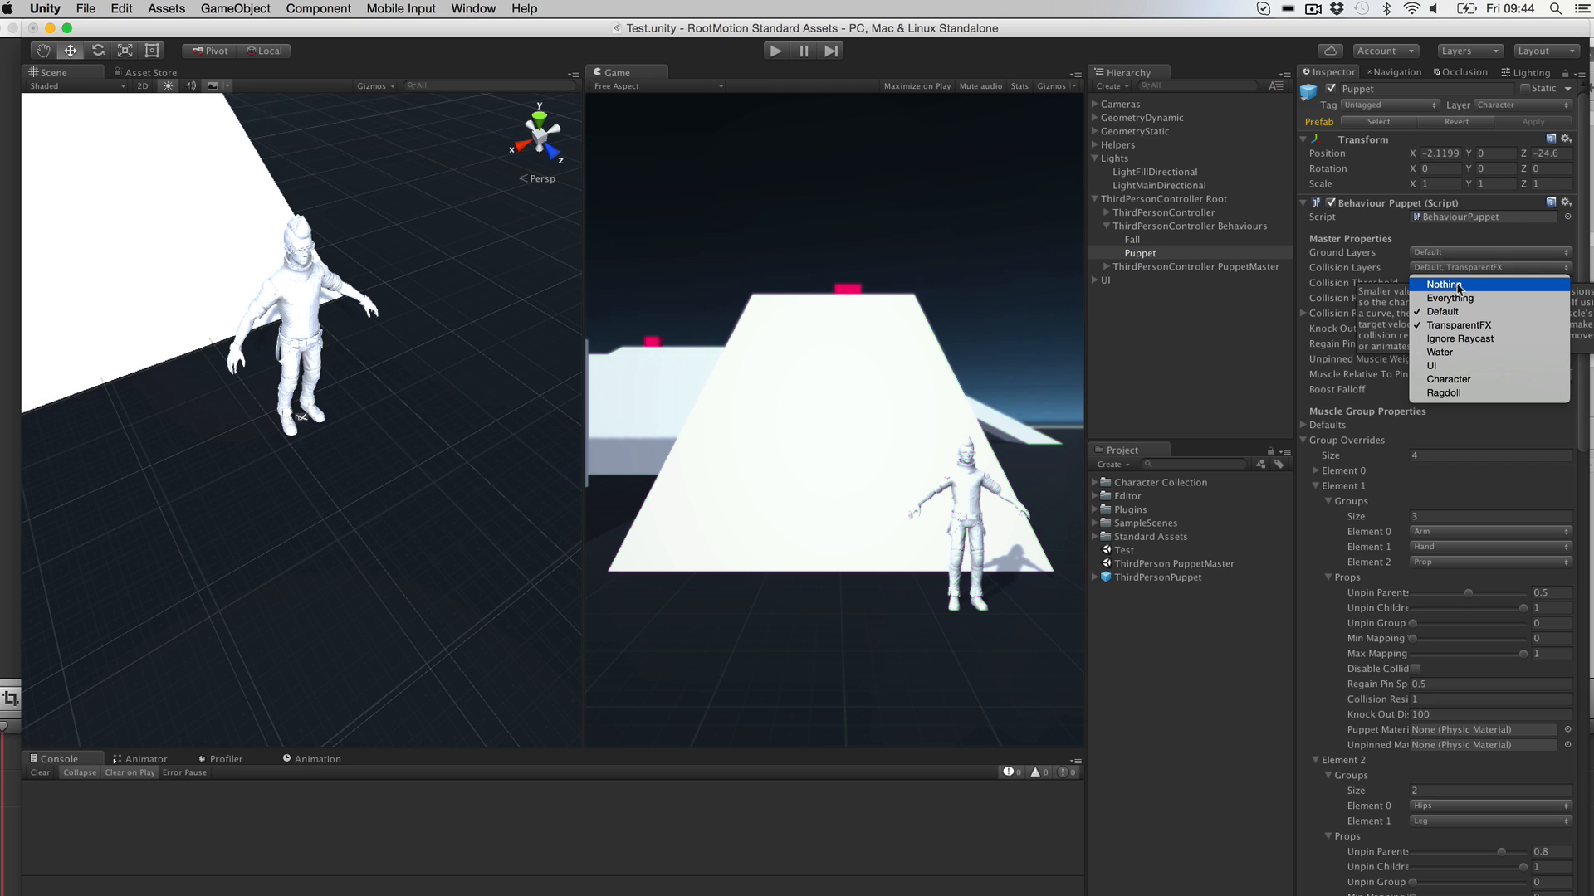
click(1444, 284)
click(1454, 268)
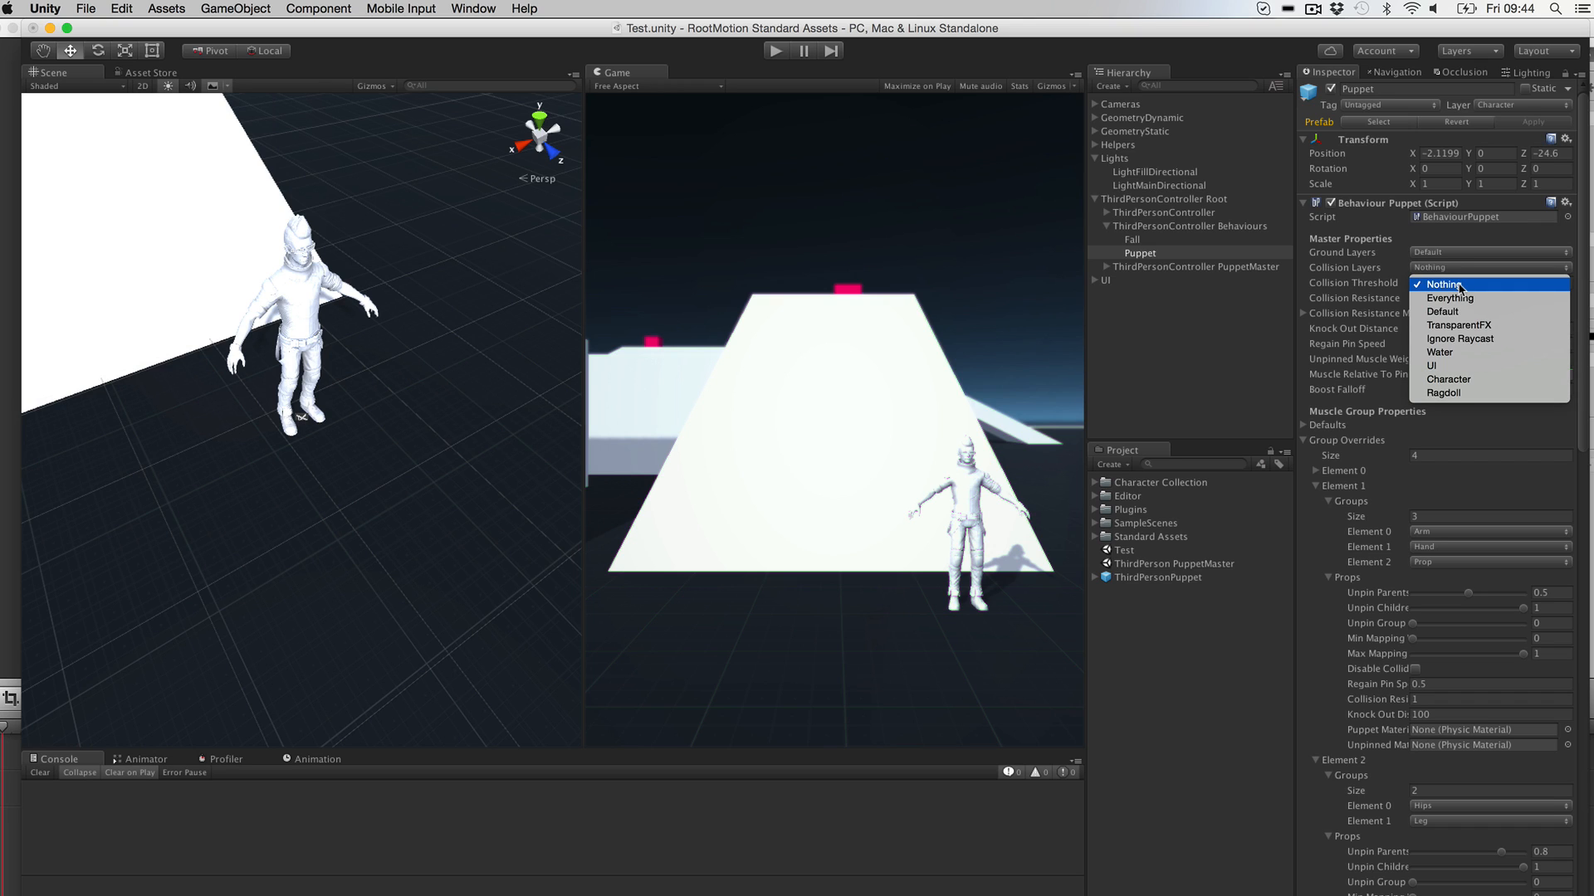
click(1453, 352)
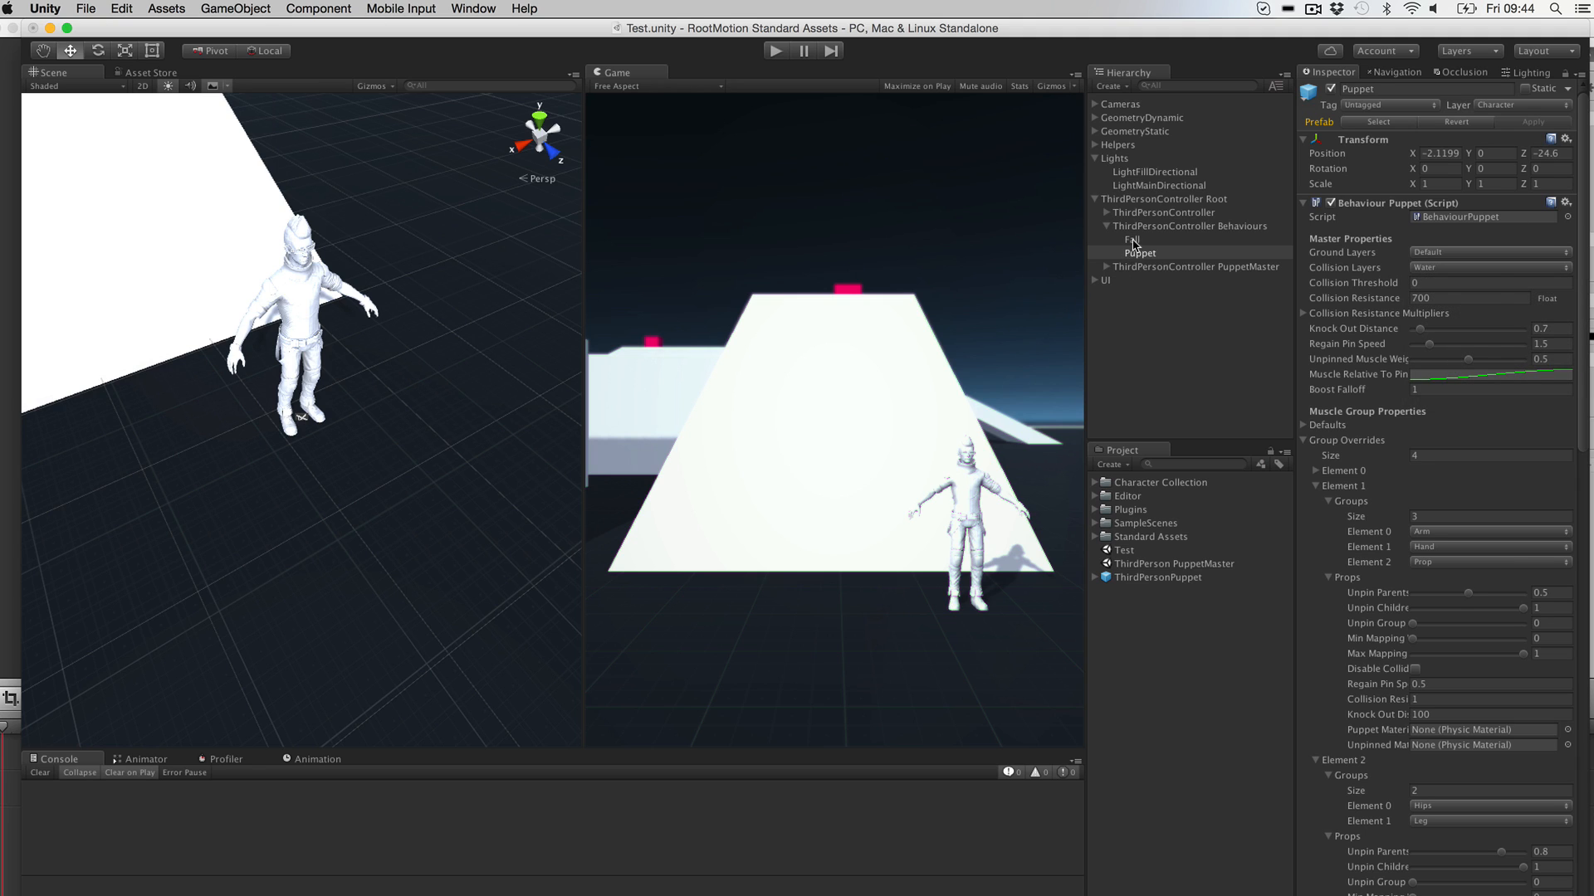
Step: On the Fall behaviour, set Raycast Layers to Default only and return to the Puppet behaviour
click(1133, 240)
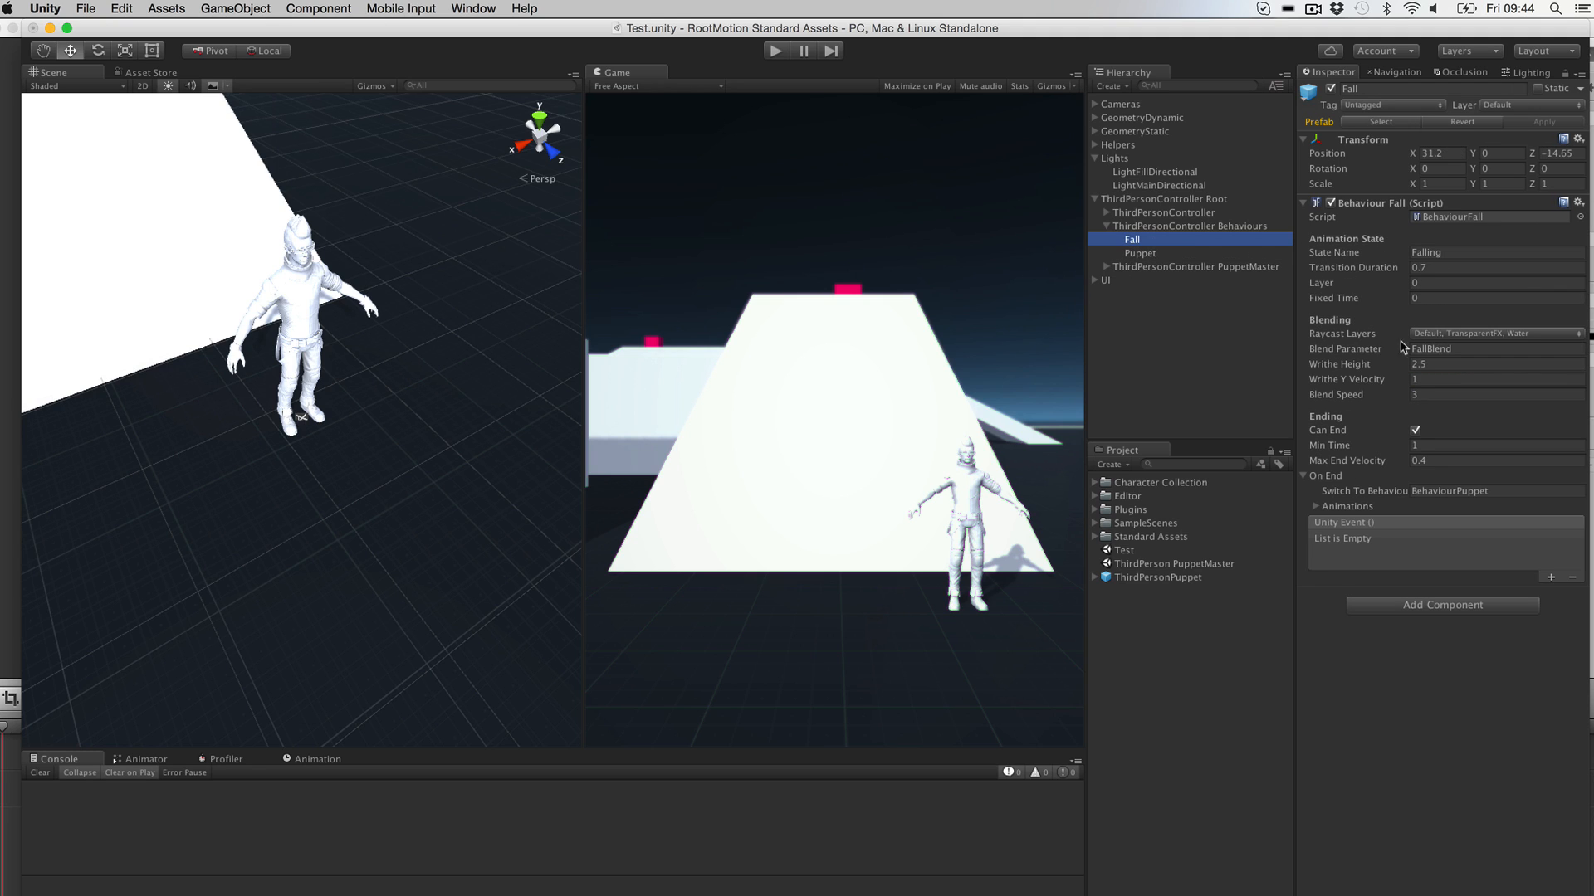
scroll(177, 385, up, 3)
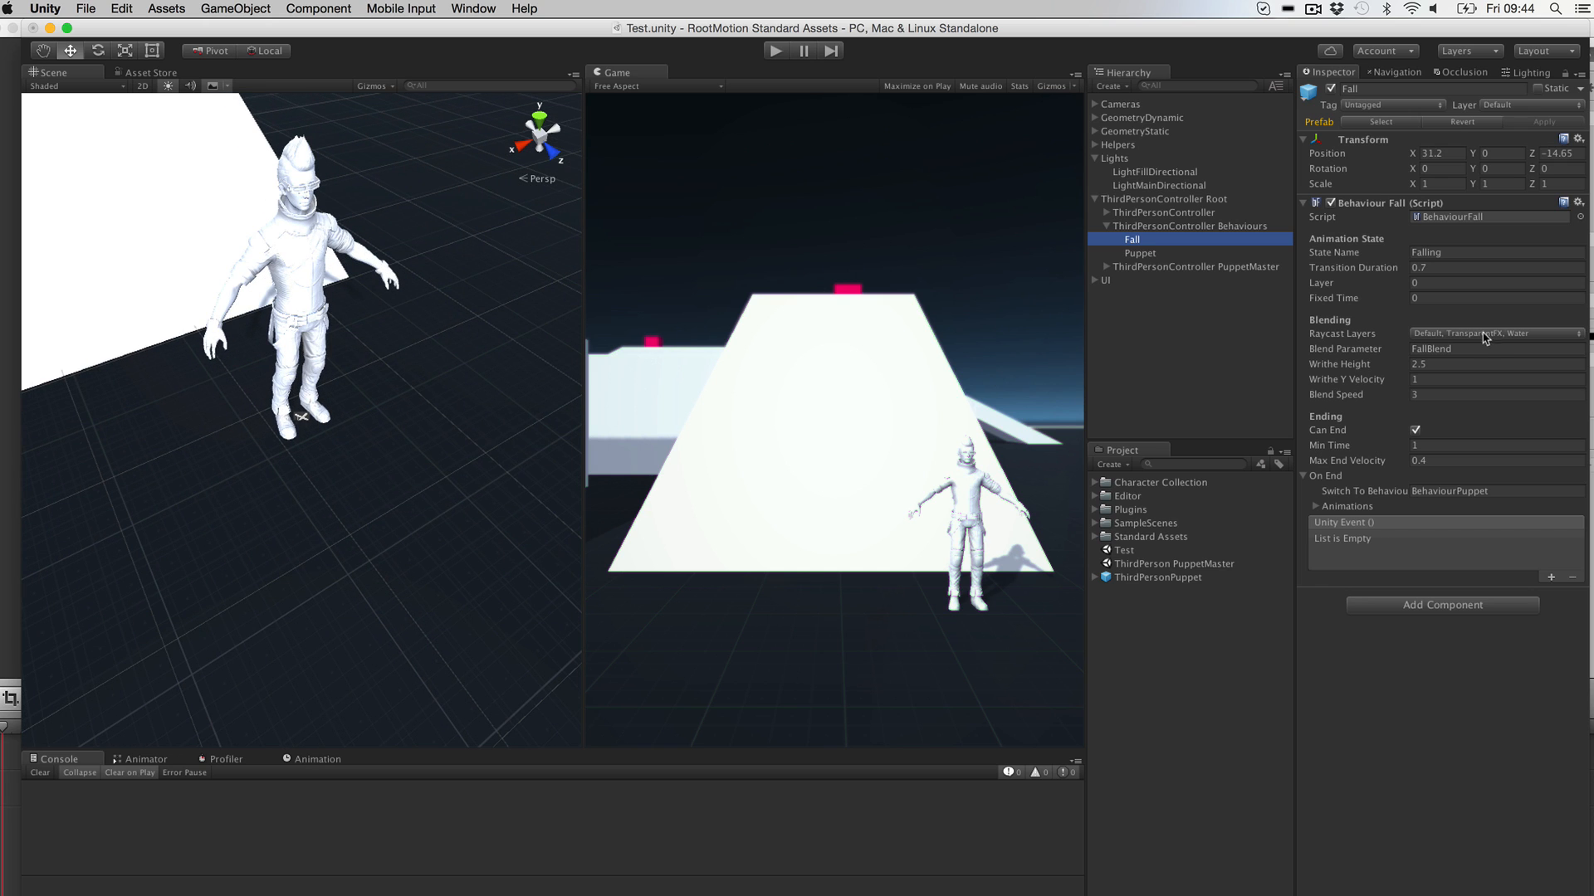
click(1449, 335)
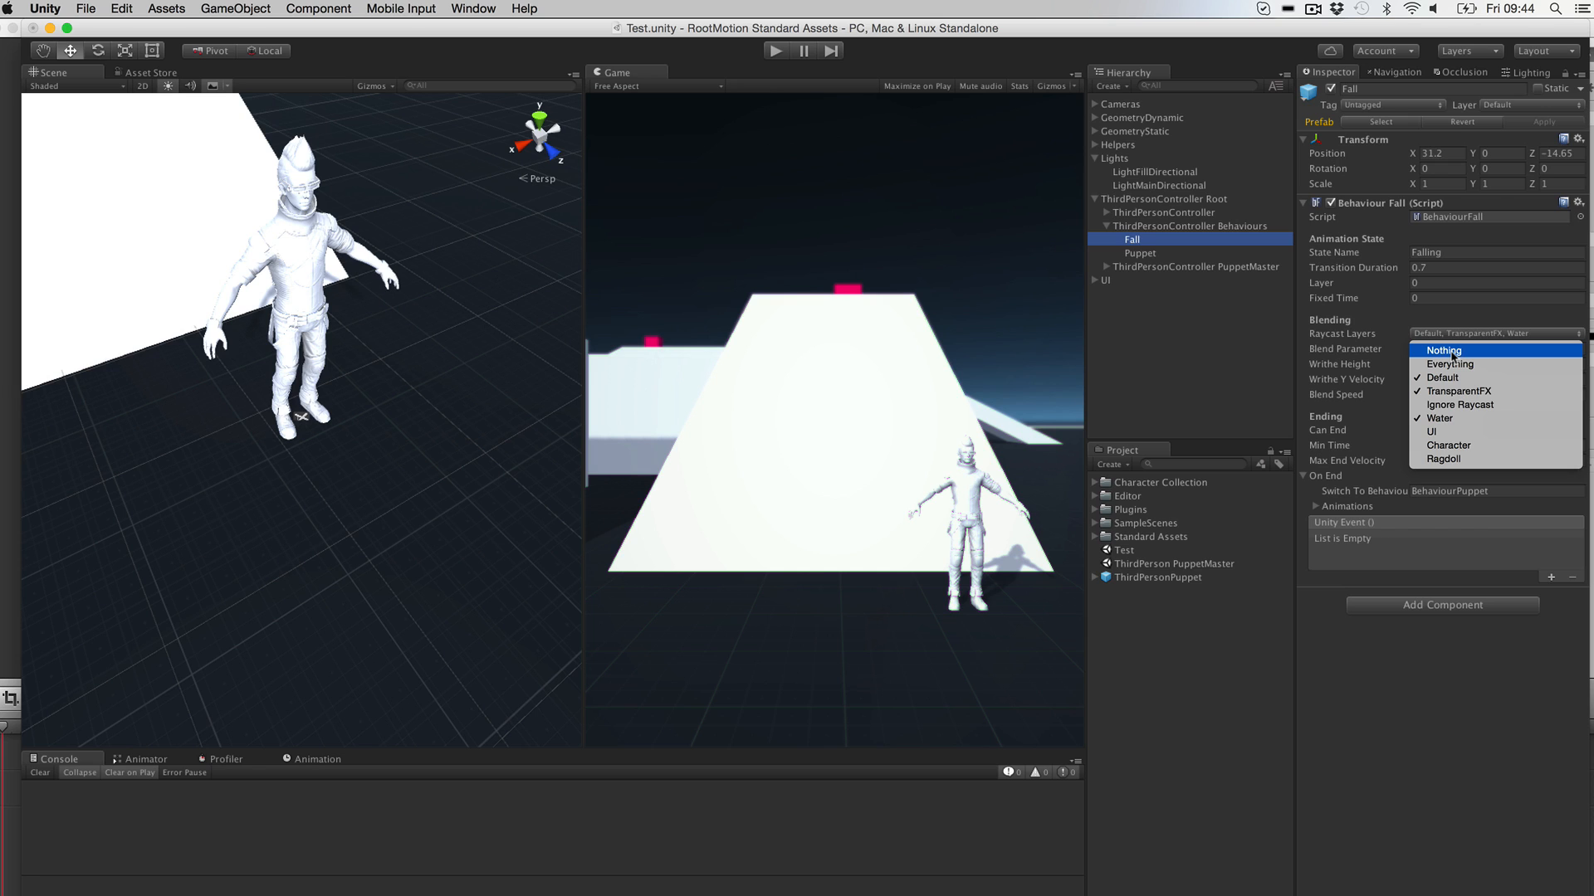
click(1452, 352)
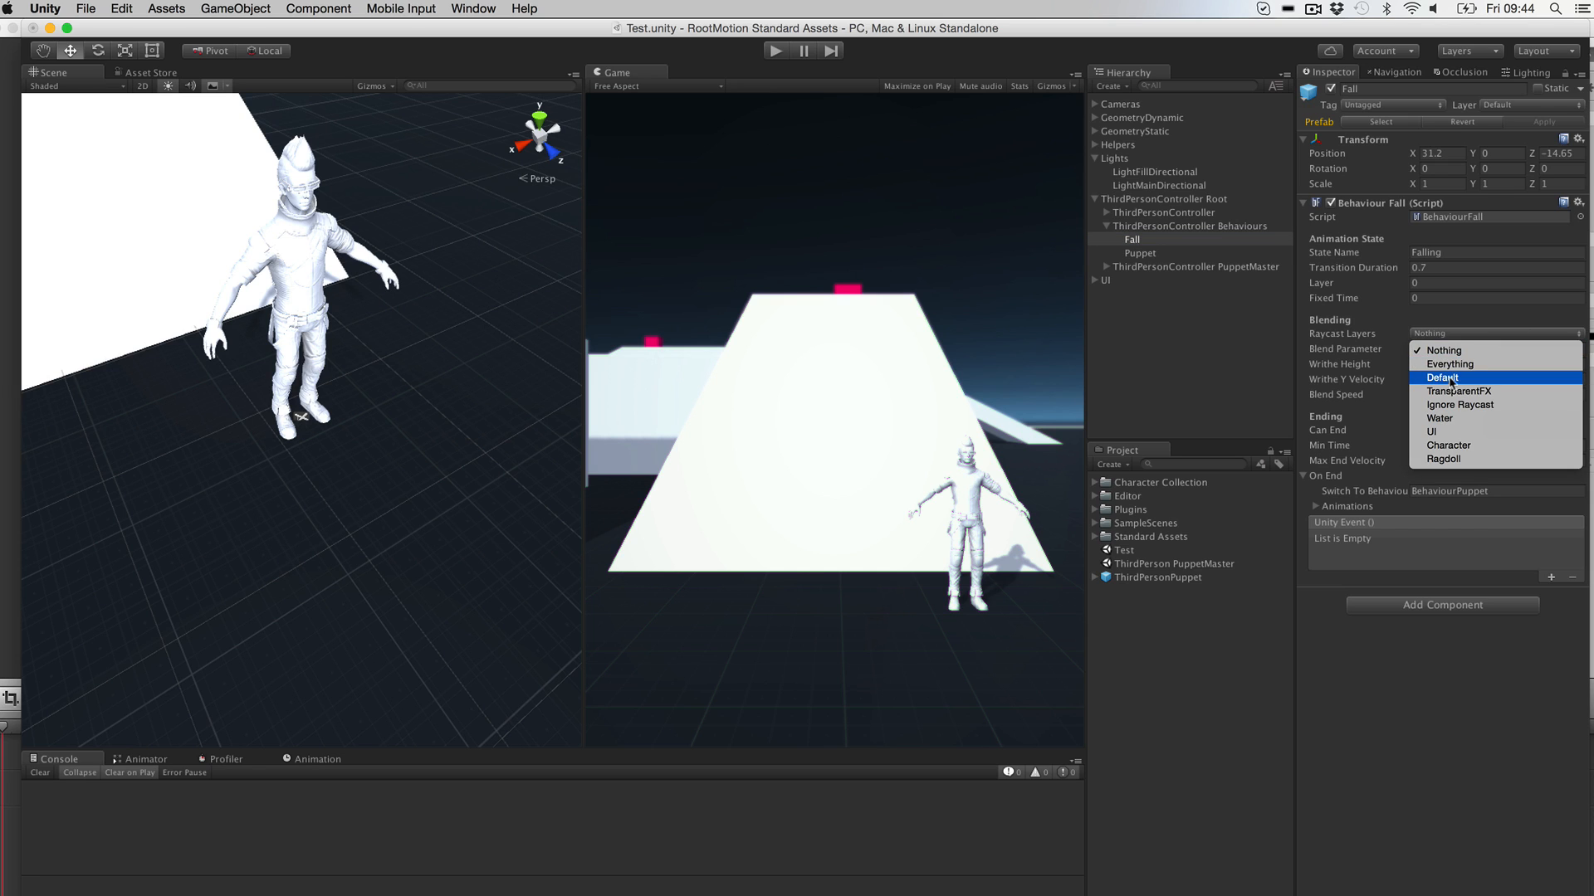
click(1162, 226)
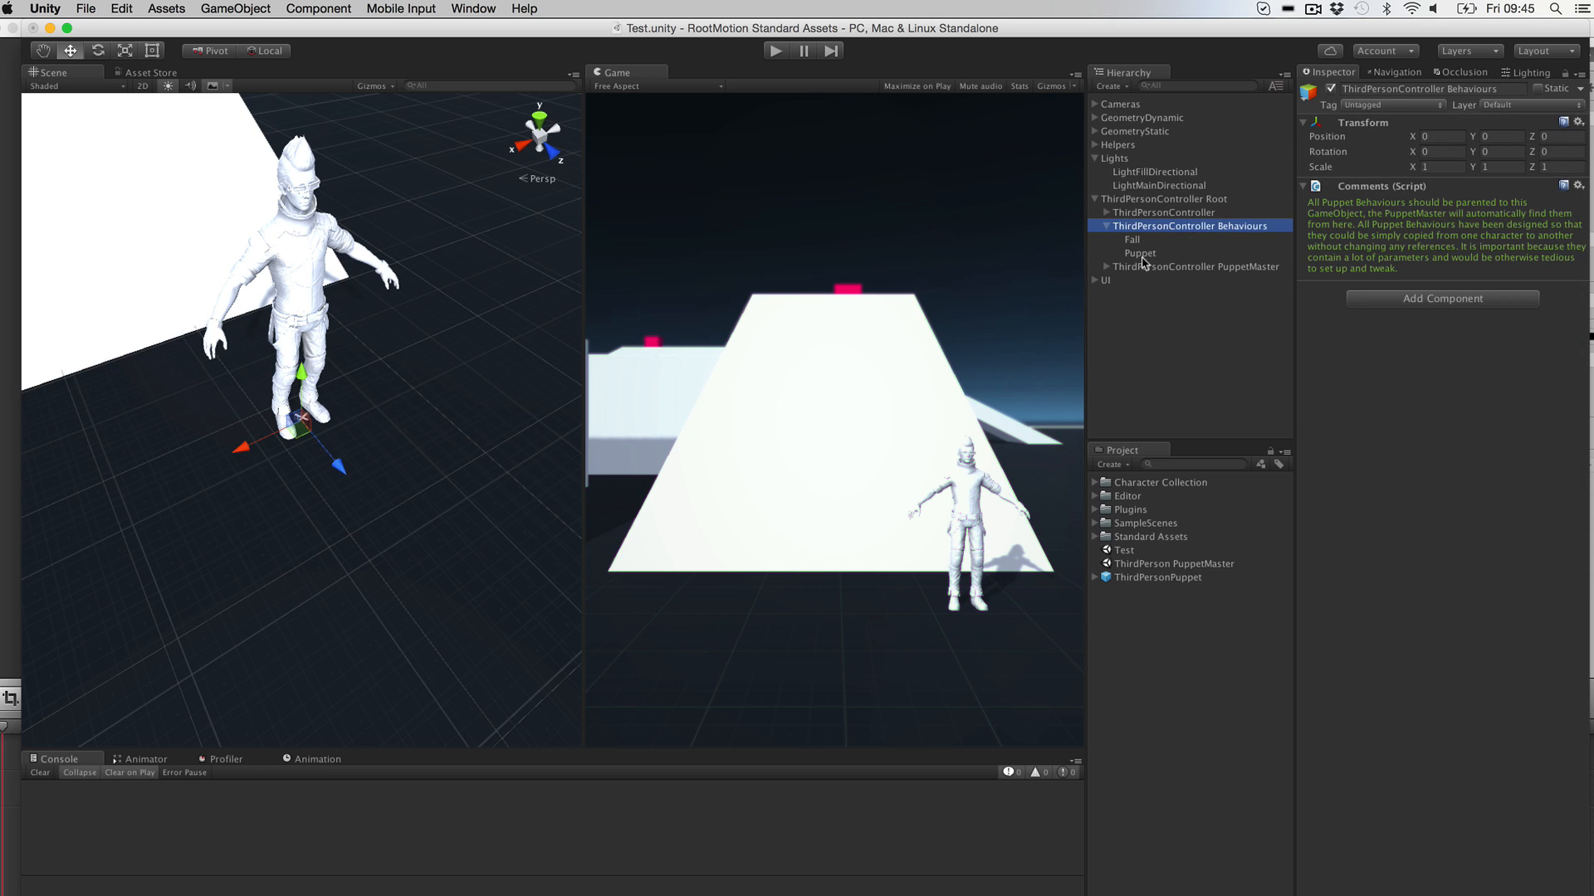
click(1139, 254)
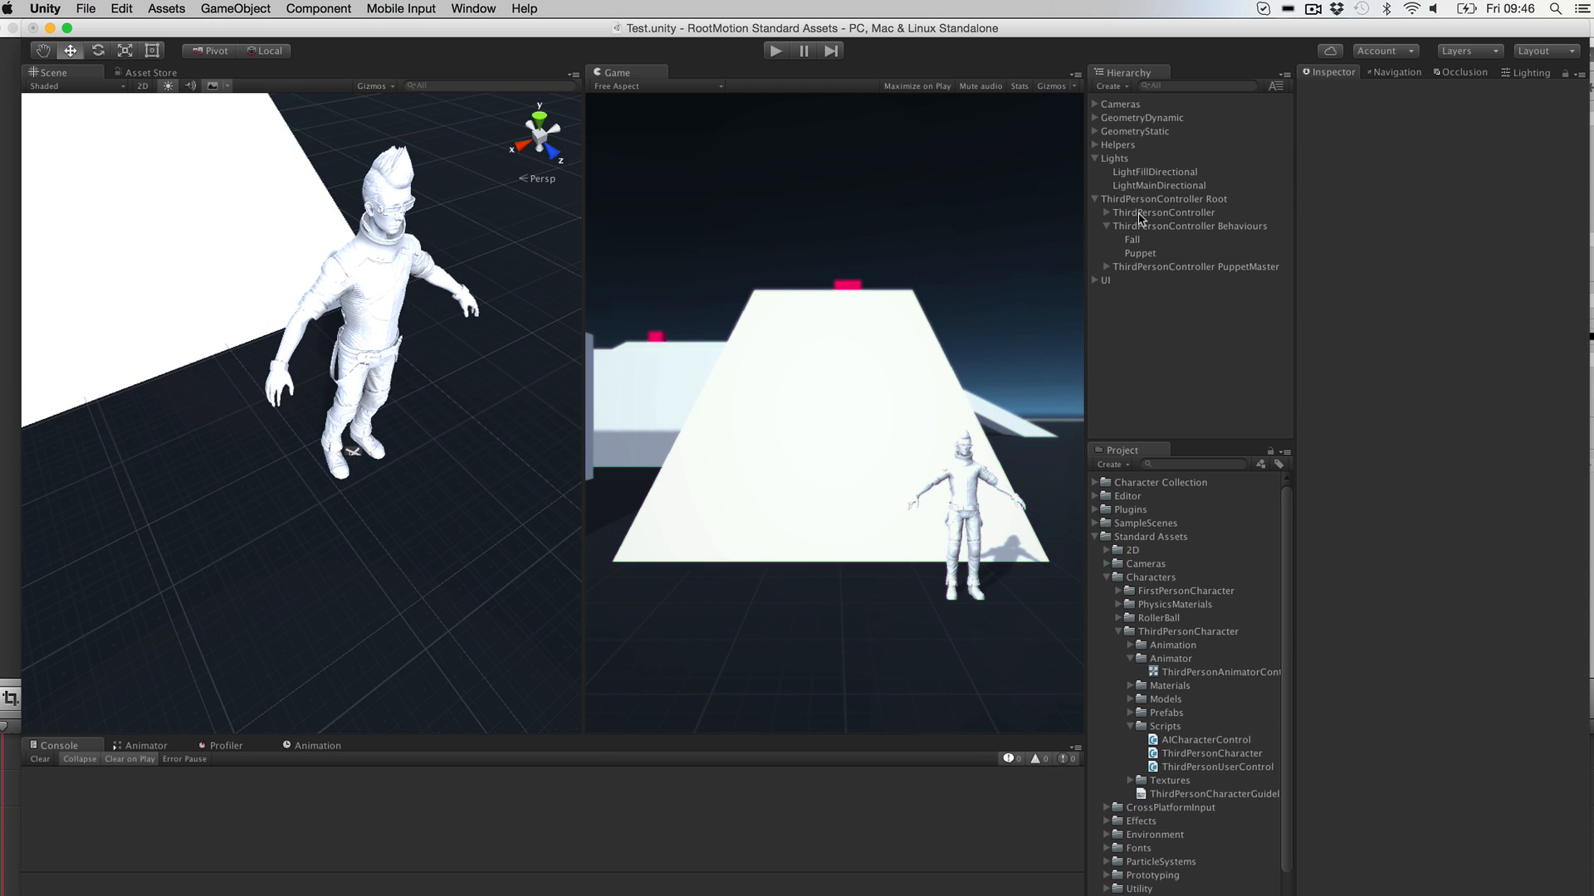
Step: Open the ThirdPersonController's animator controller in the Animator and enlarge the state graph area
click(1140, 215)
click(1462, 200)
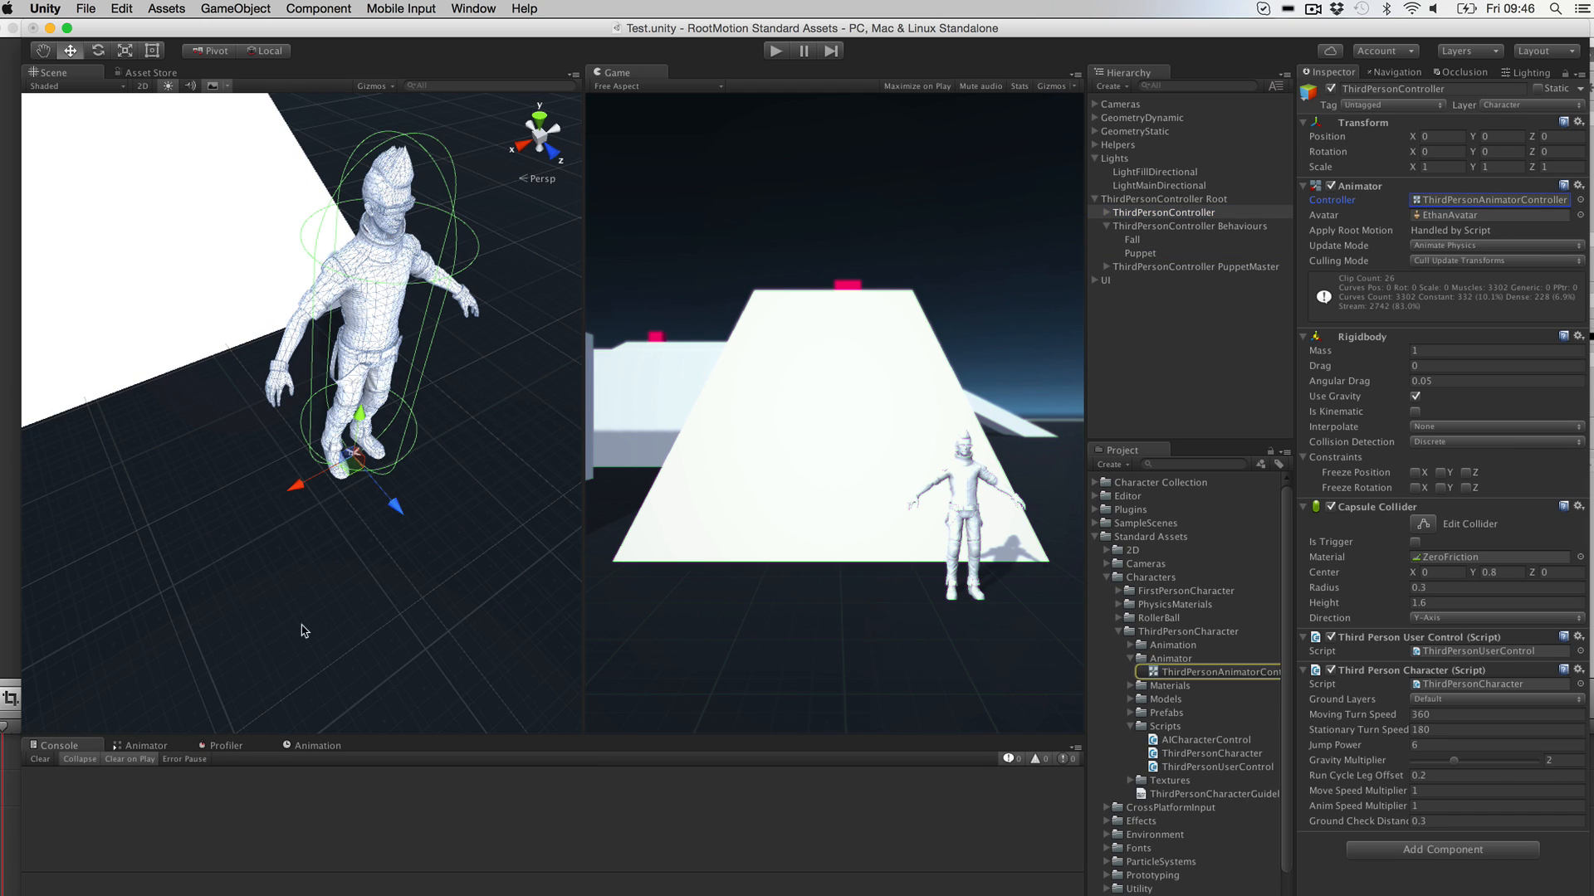
click(143, 746)
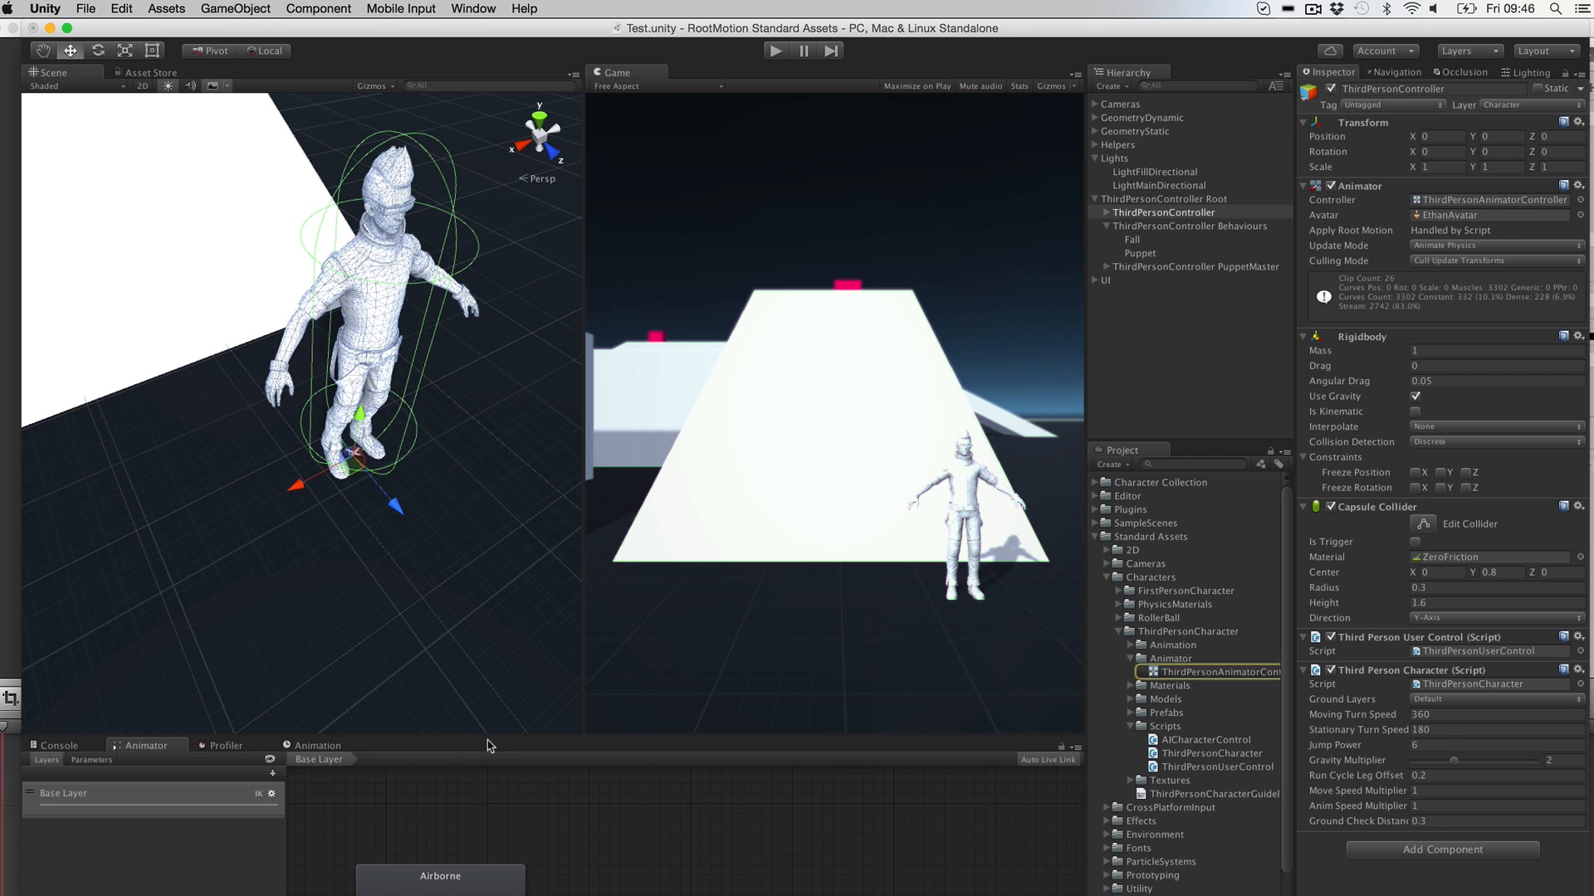
drag(486, 736, 519, 474)
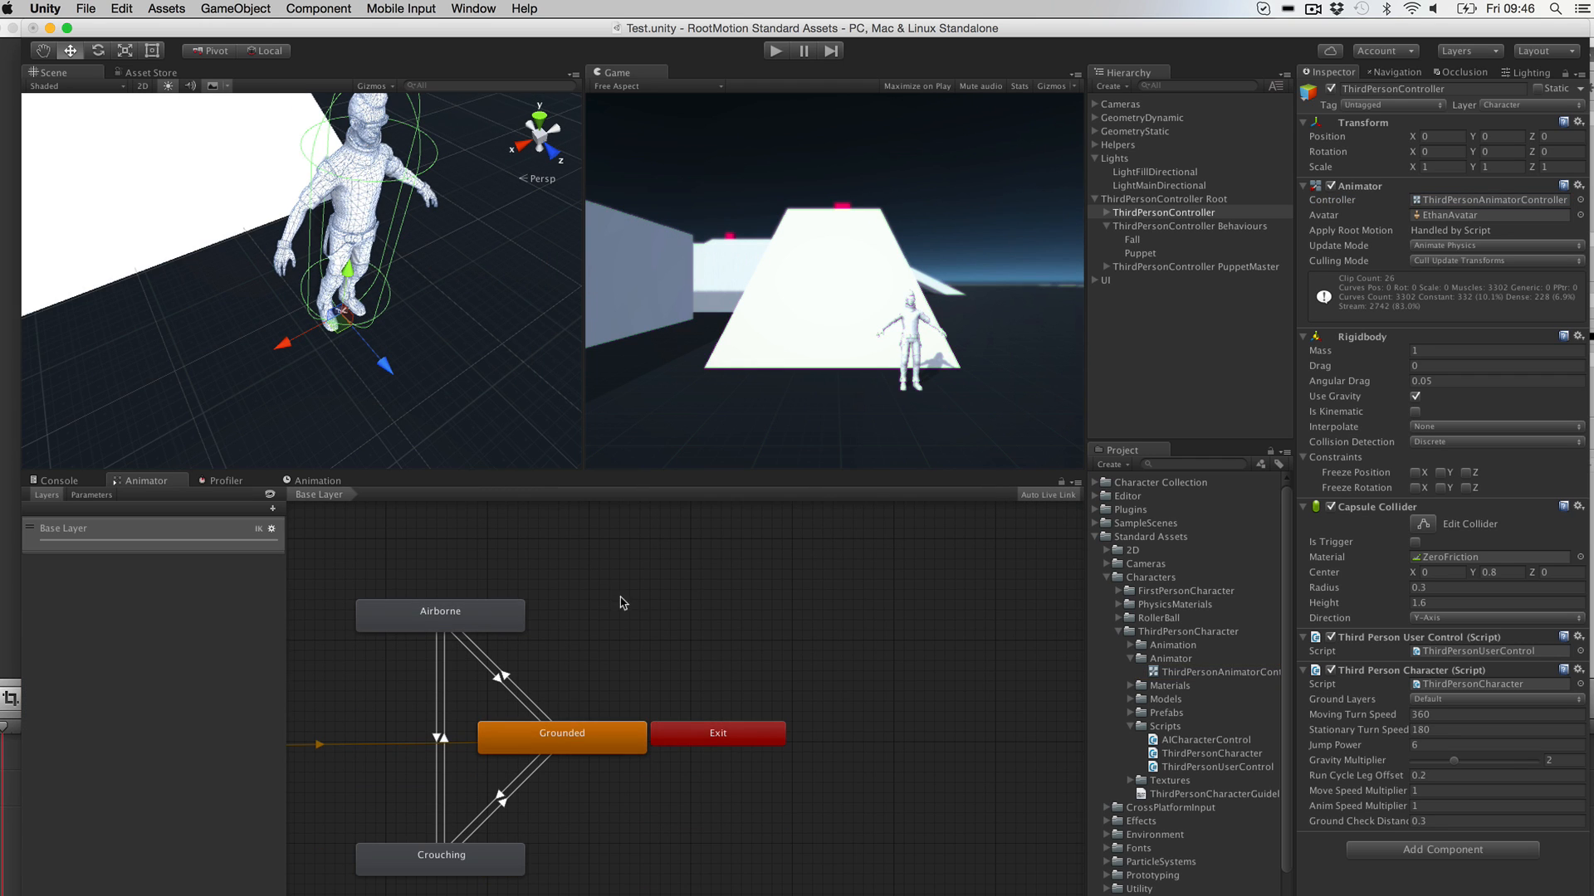
middle_drag(623, 600, 709, 623)
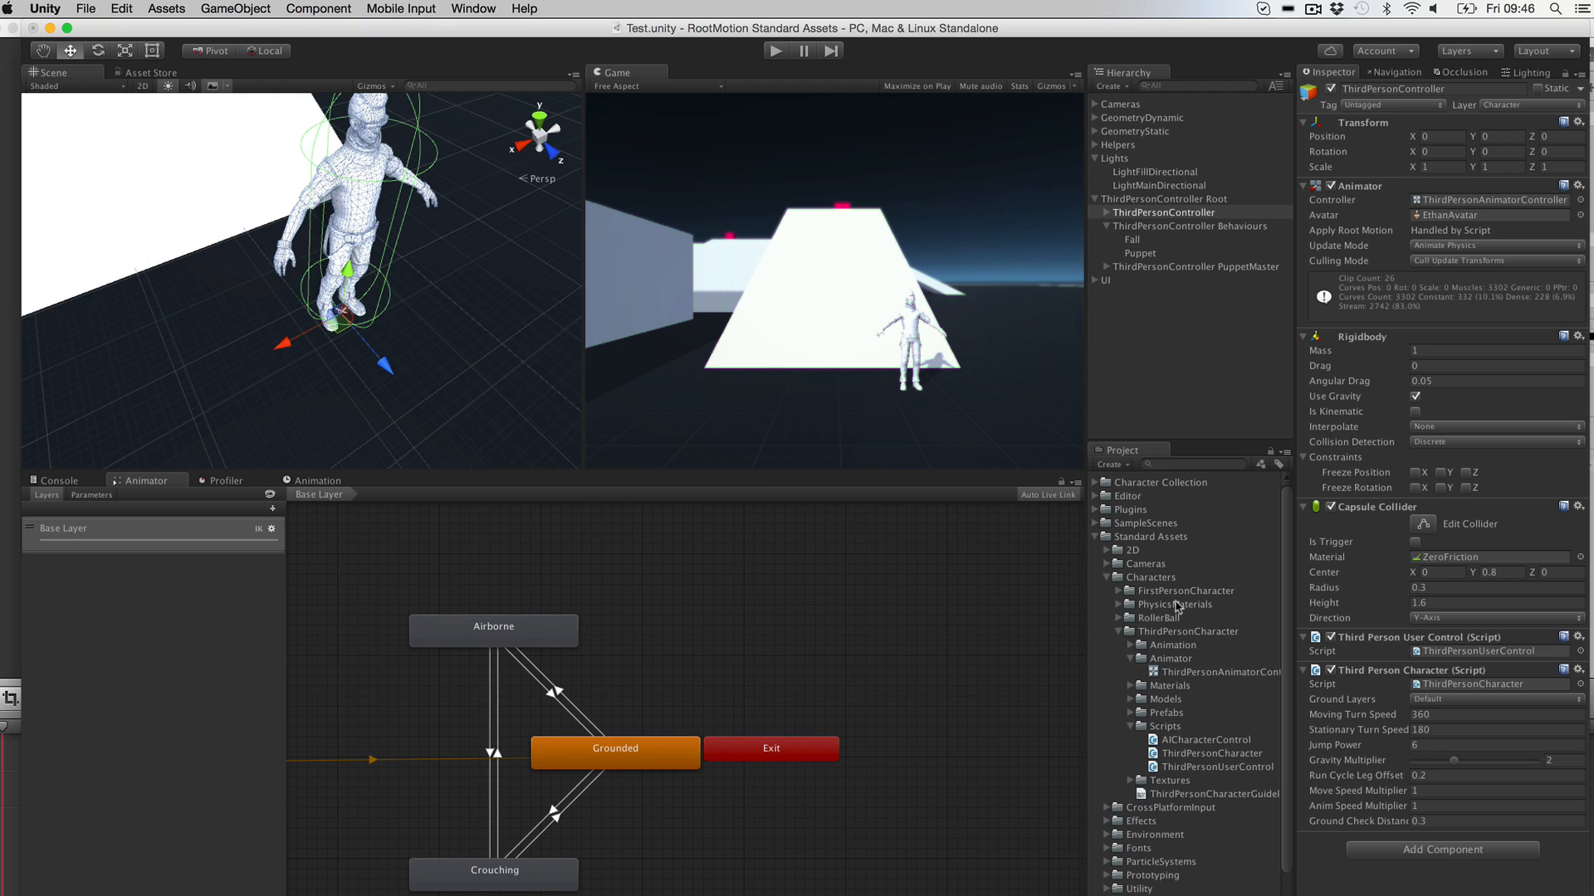
Step: Search the project for "pupp" and open the Humanoid Third Person Puppet animator controller
scroll(1208, 691, down, 2)
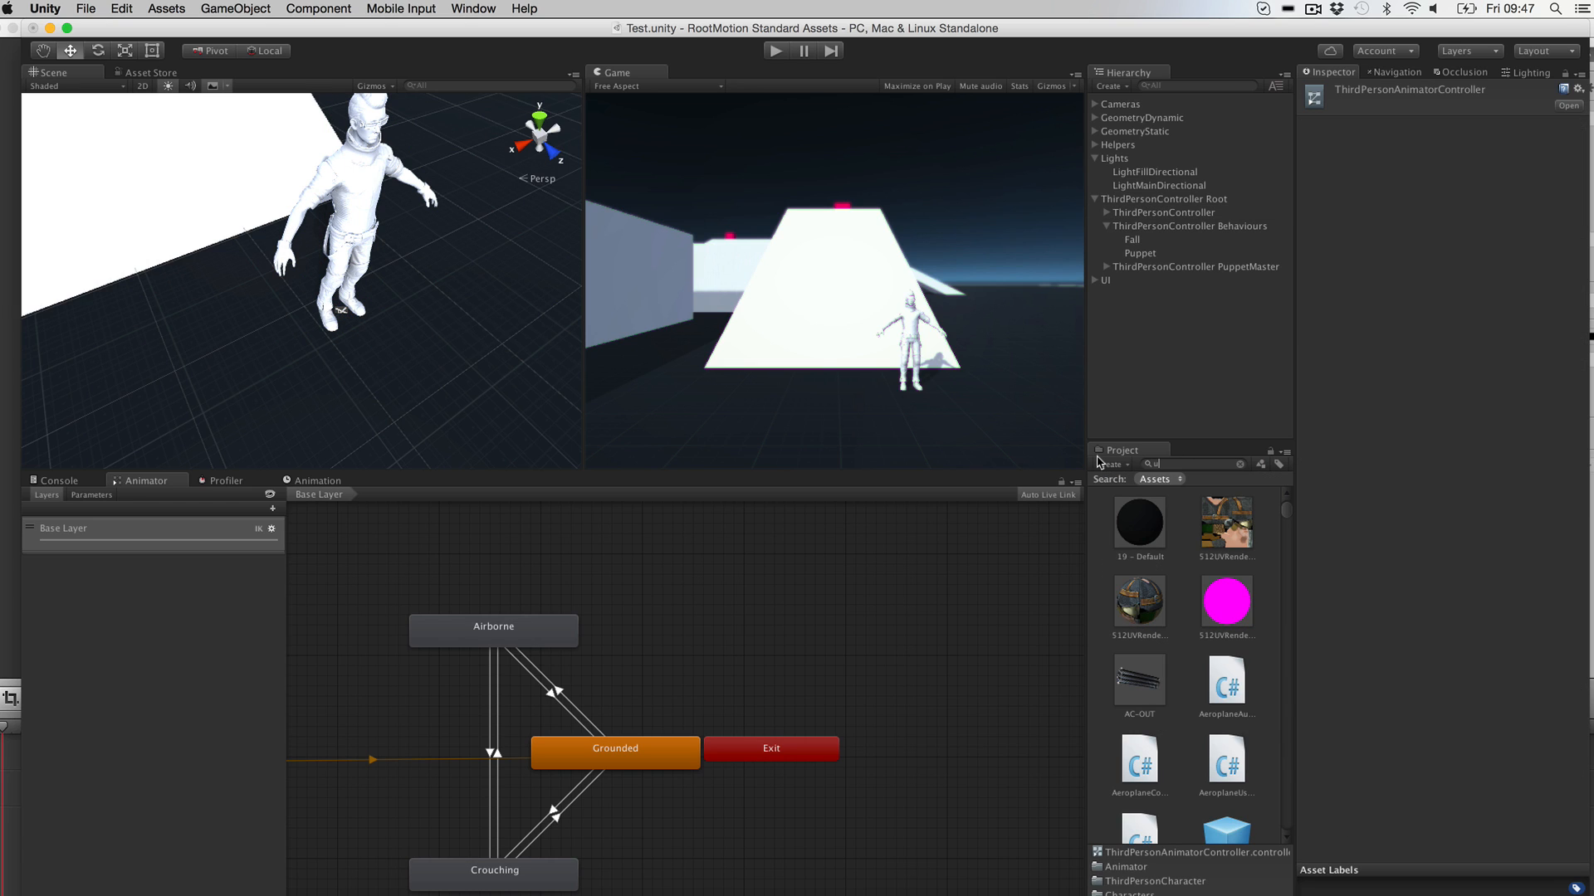
key(BackSpace)
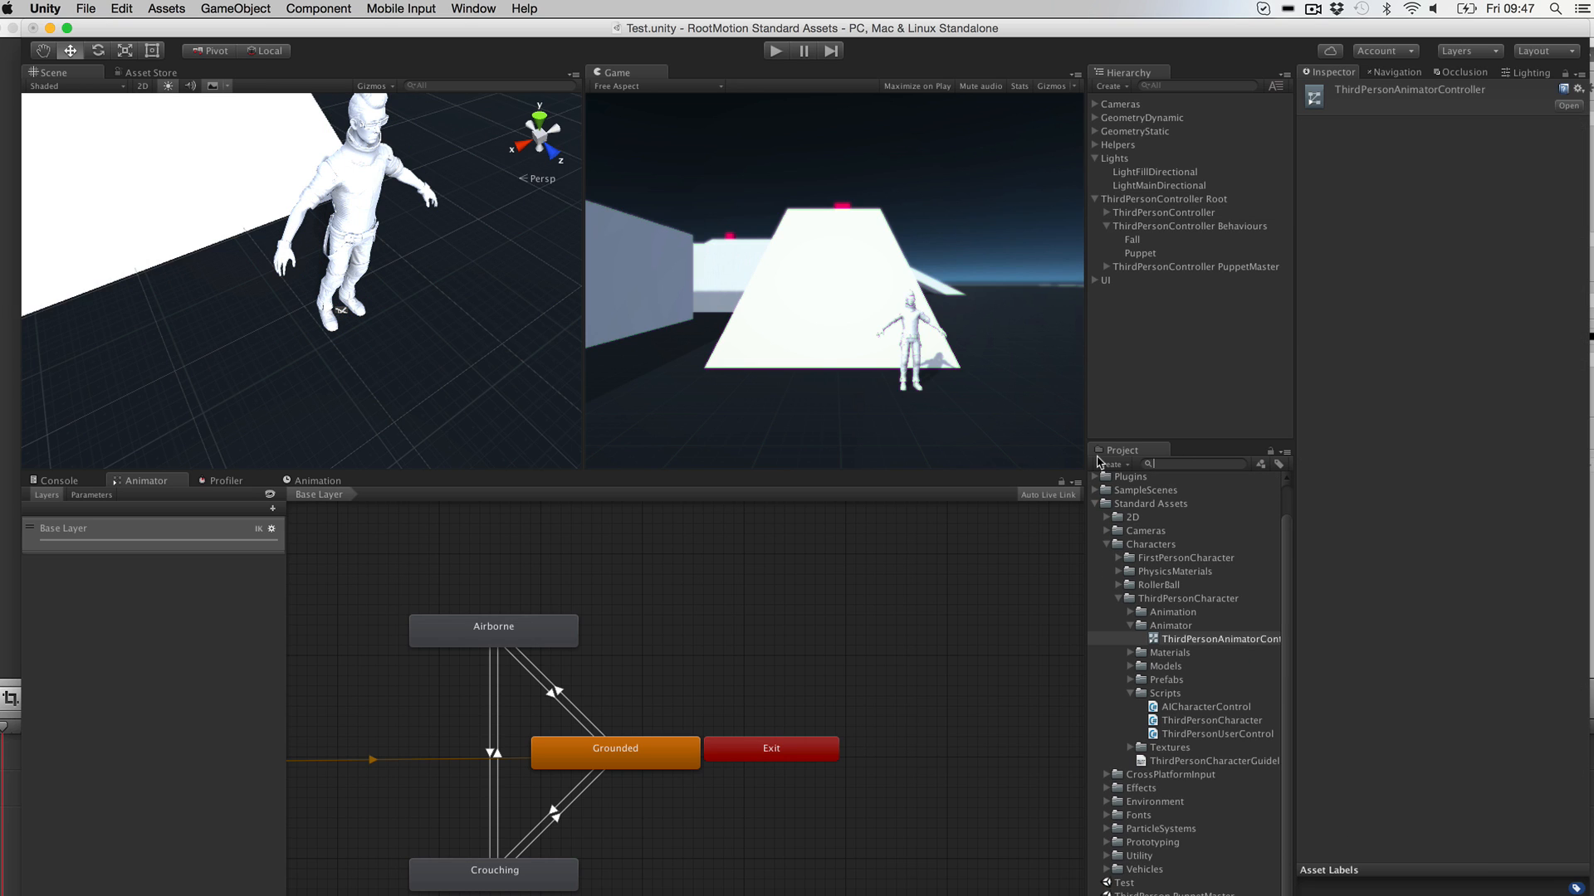
text(pupp)
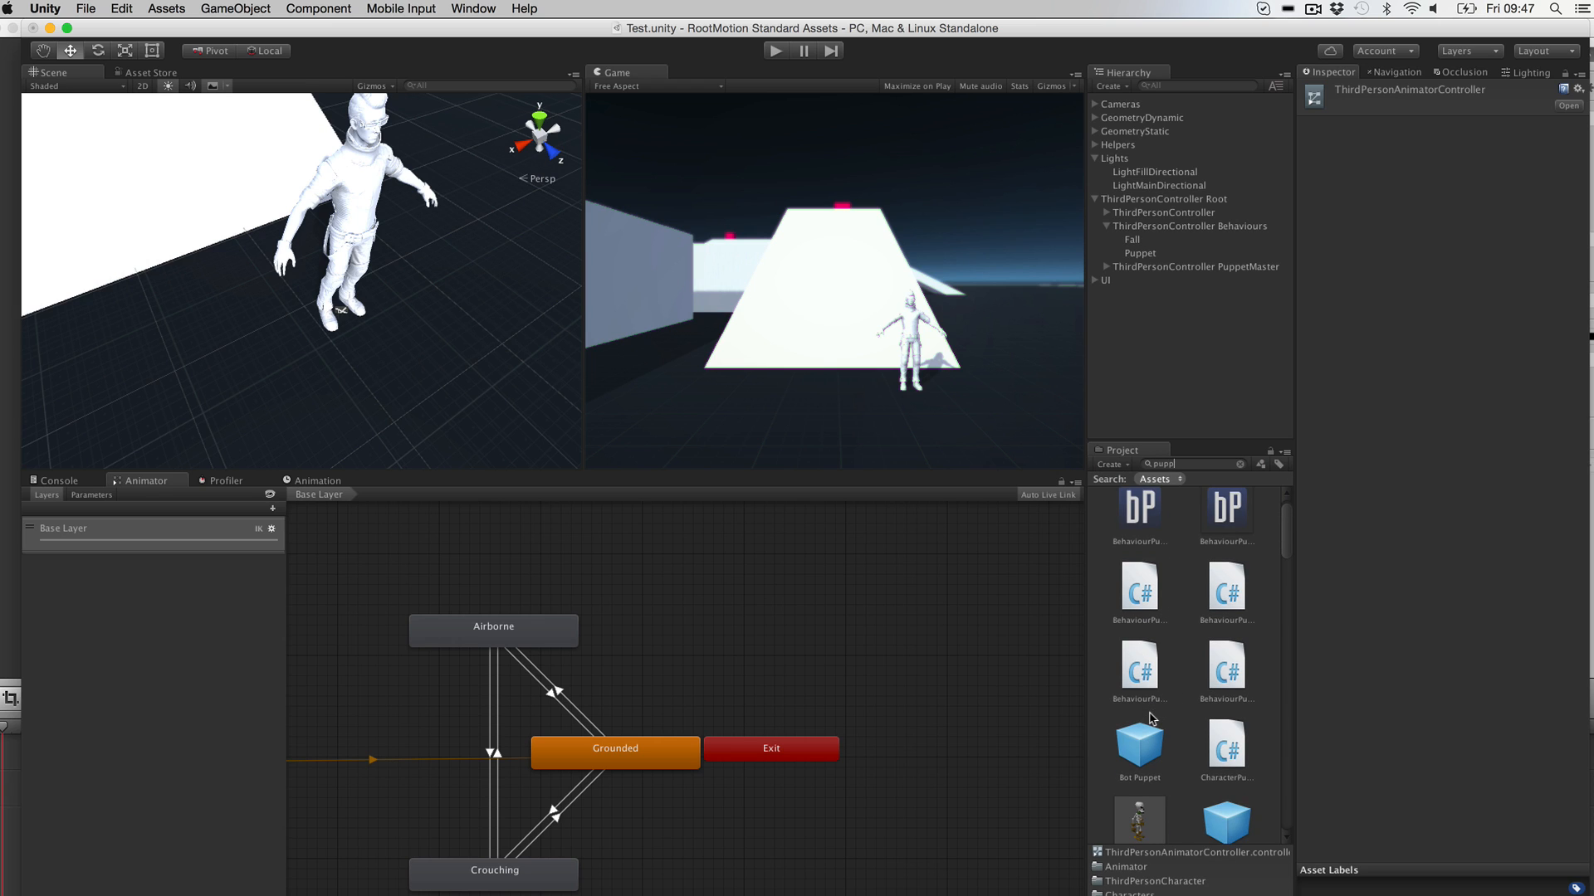
scroll(1150, 714, down, 5)
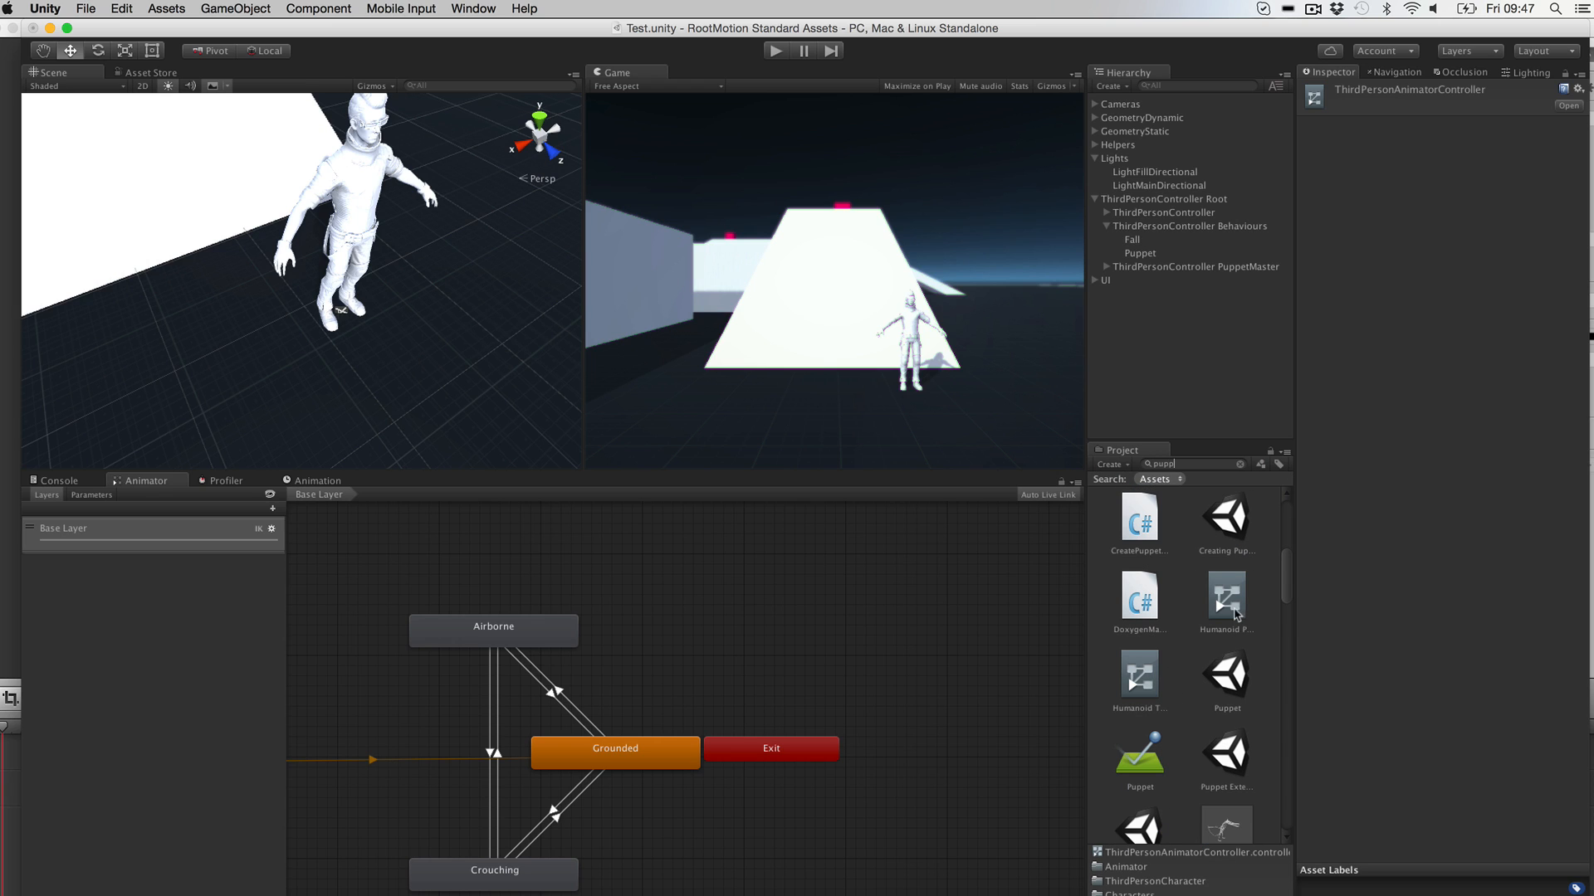
click(1232, 598)
click(1140, 674)
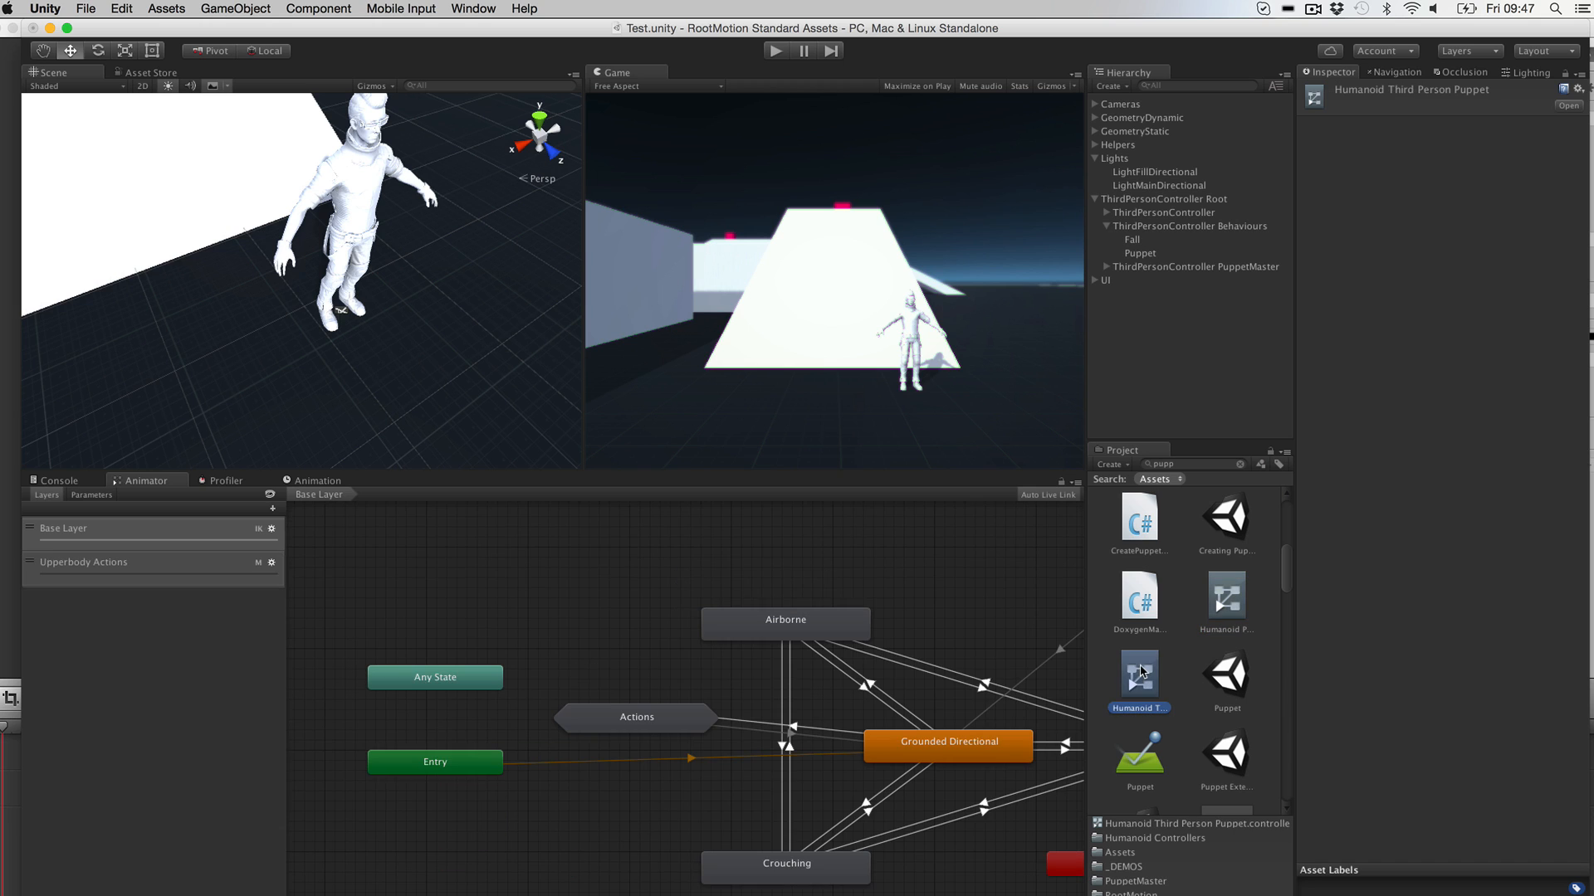
Step: Examine the BehaviourPuppet and BehaviourFall sub-state machines in the puppet controller's base layer, including the states inside BehaviourPuppet
middle_drag(869, 641, 614, 671)
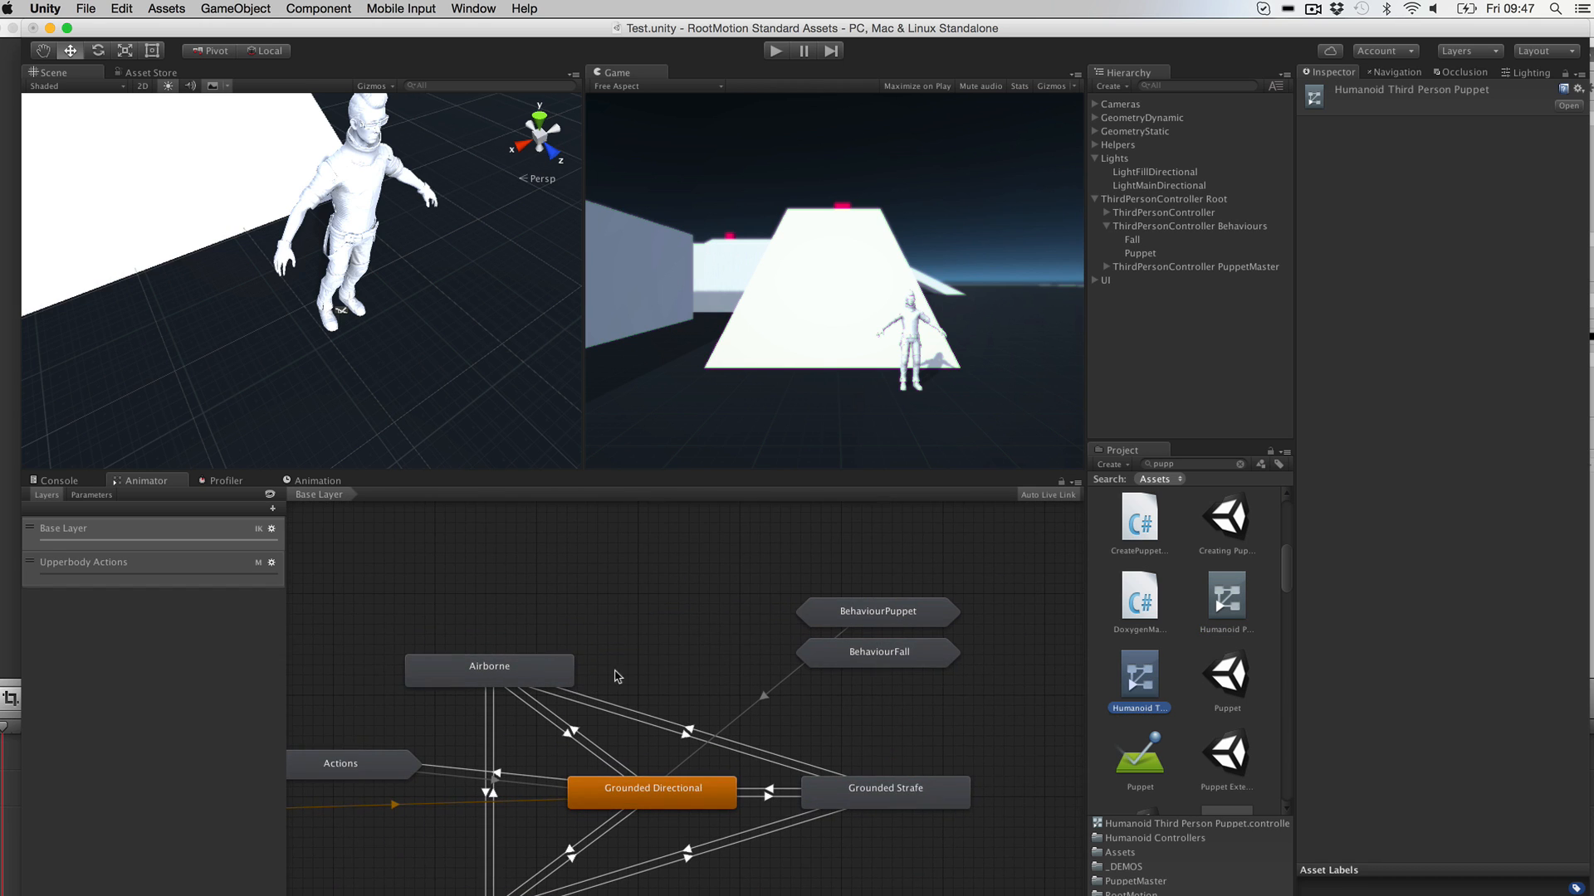
middle_drag(774, 635, 689, 624)
click(797, 604)
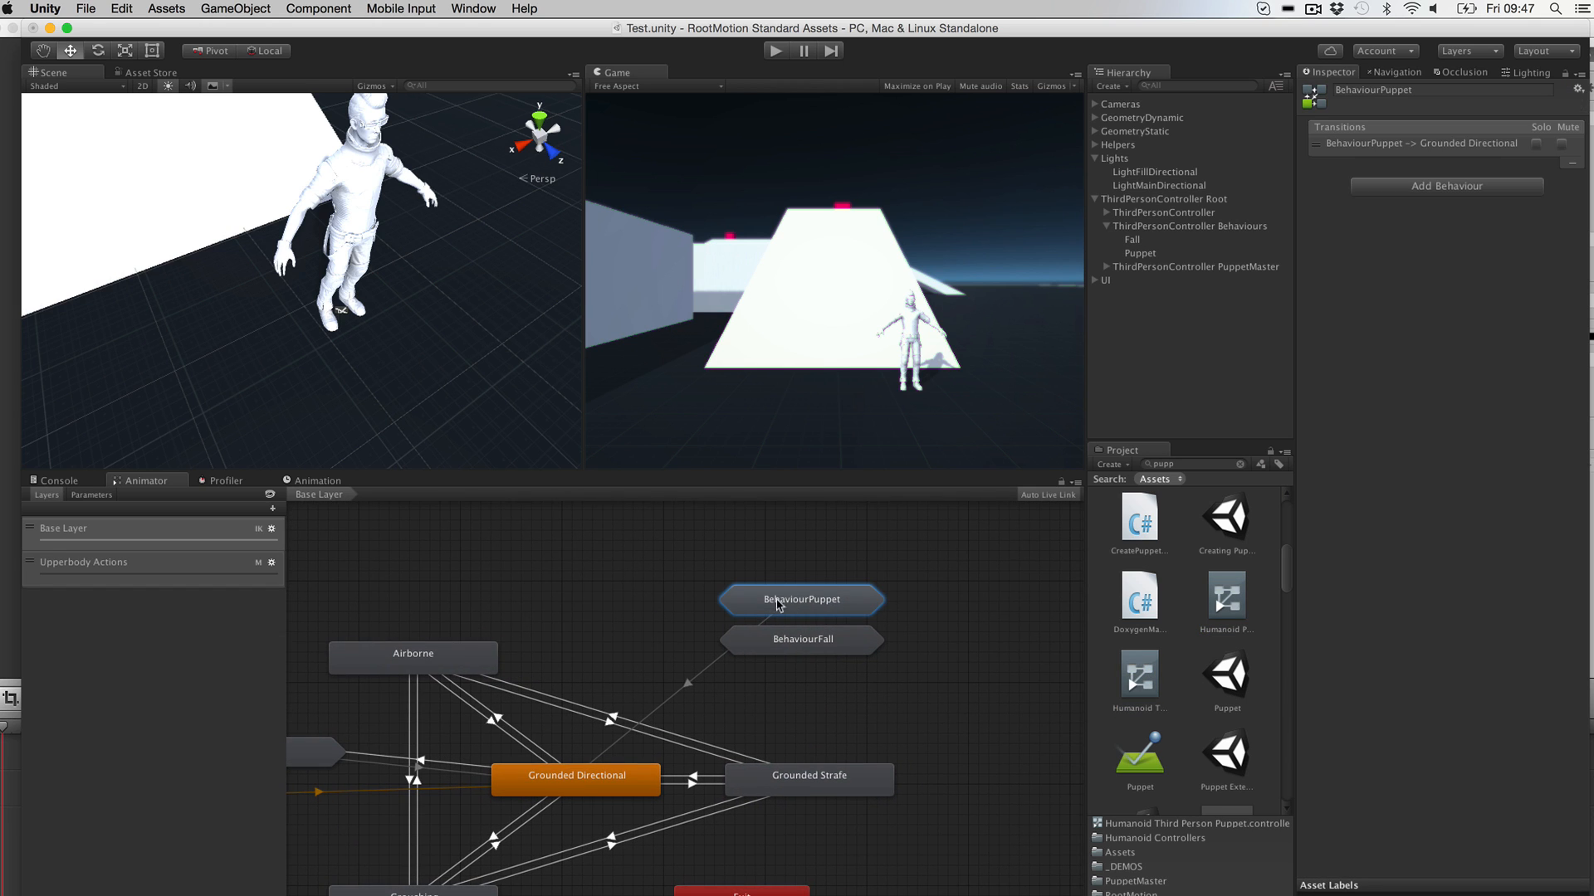
click(801, 649)
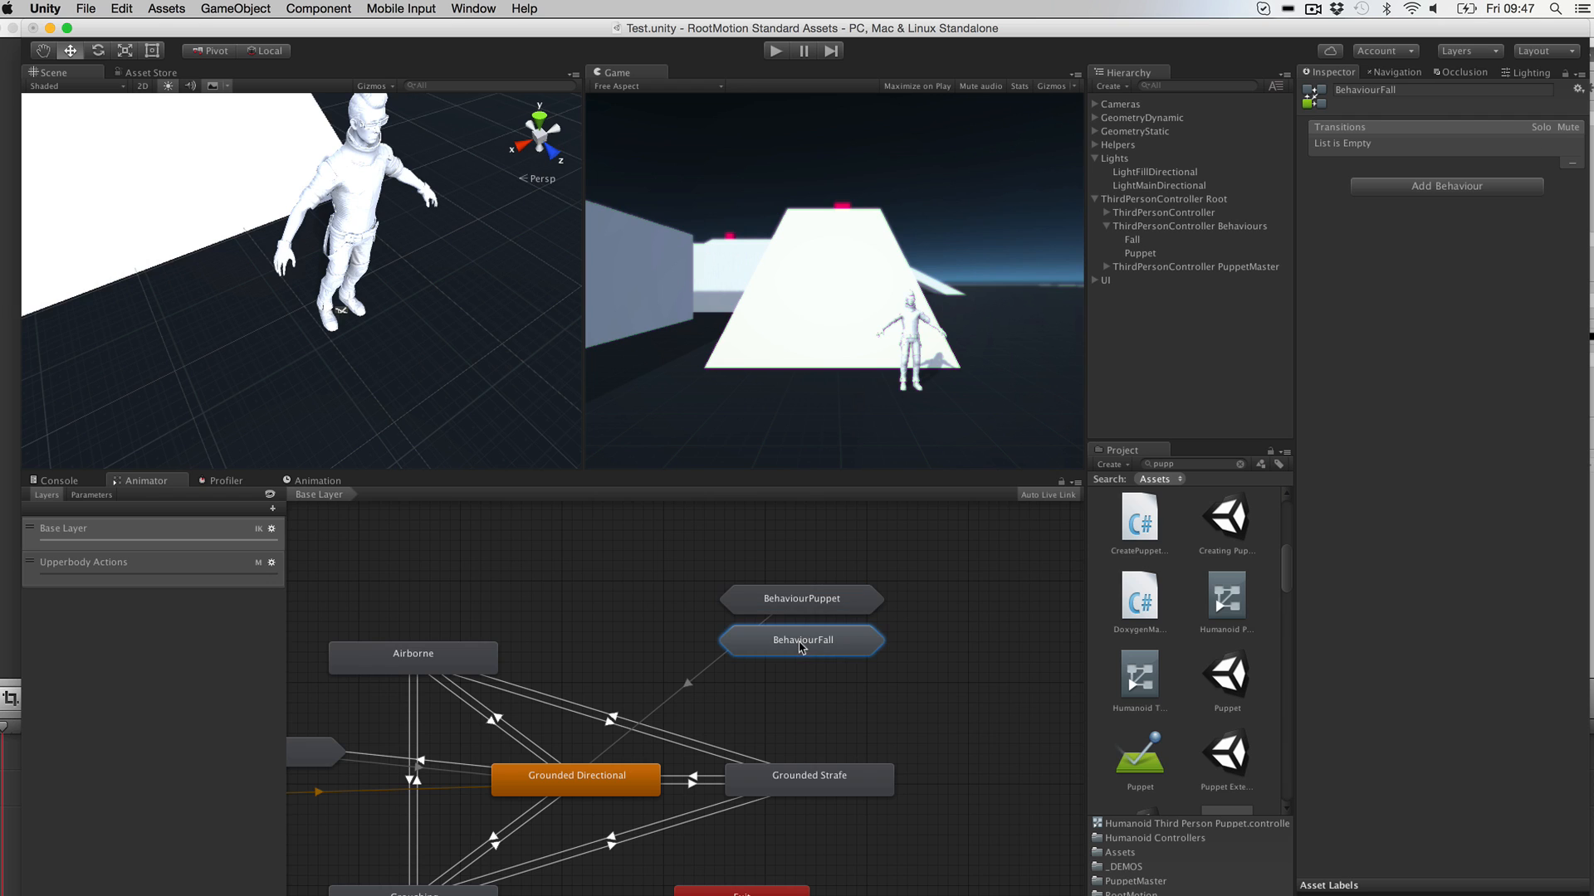
right_click(913, 626)
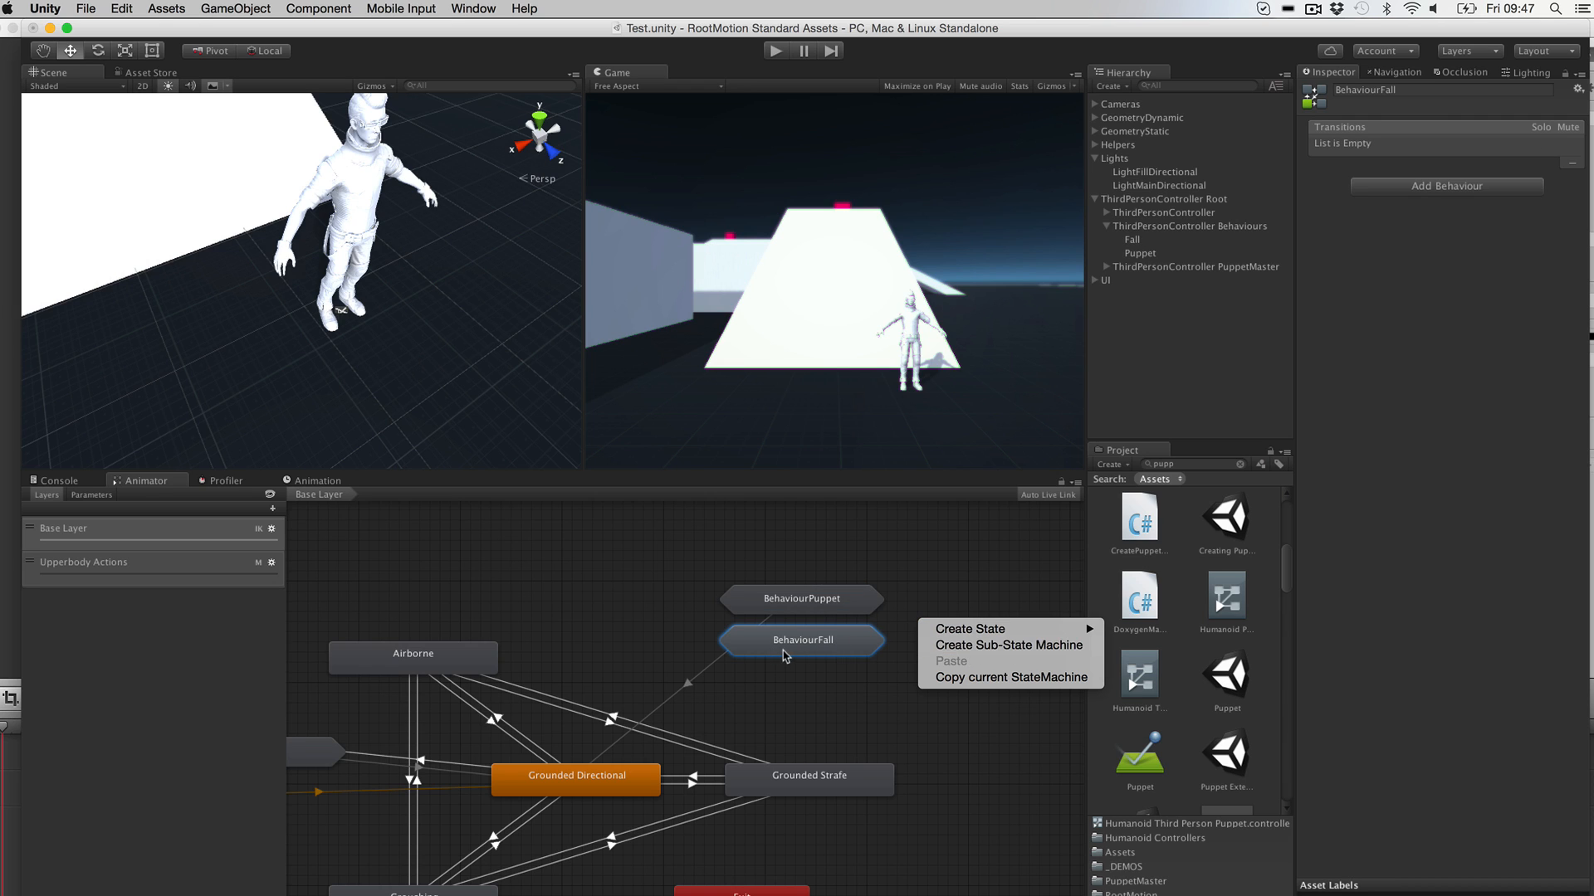
click(780, 604)
double_click(781, 604)
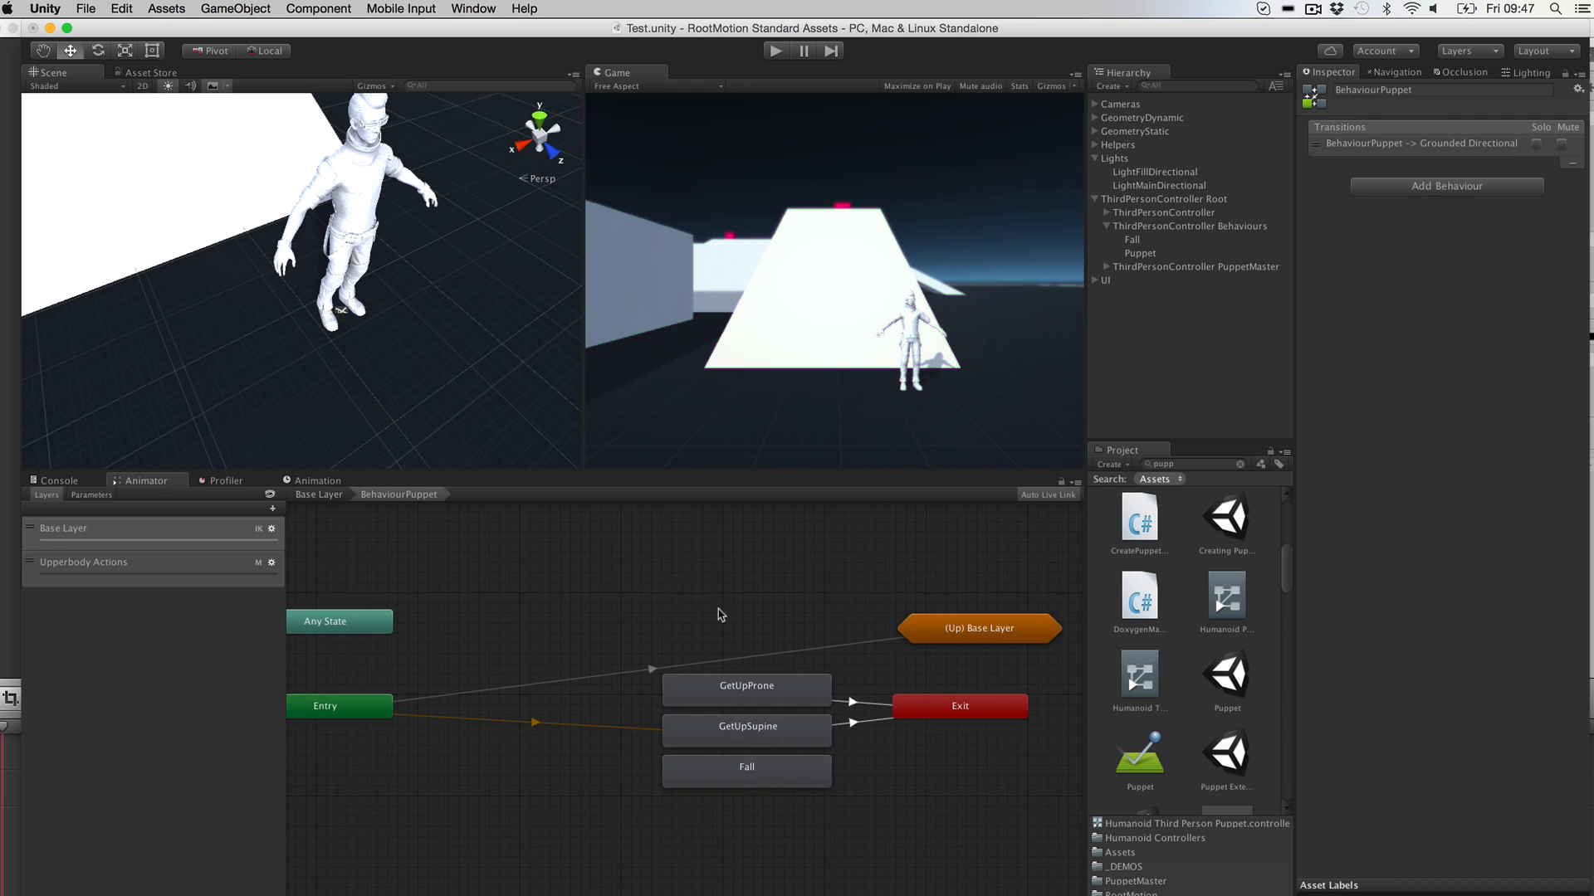
click(323, 495)
click(868, 587)
middle_drag(869, 586, 562, 619)
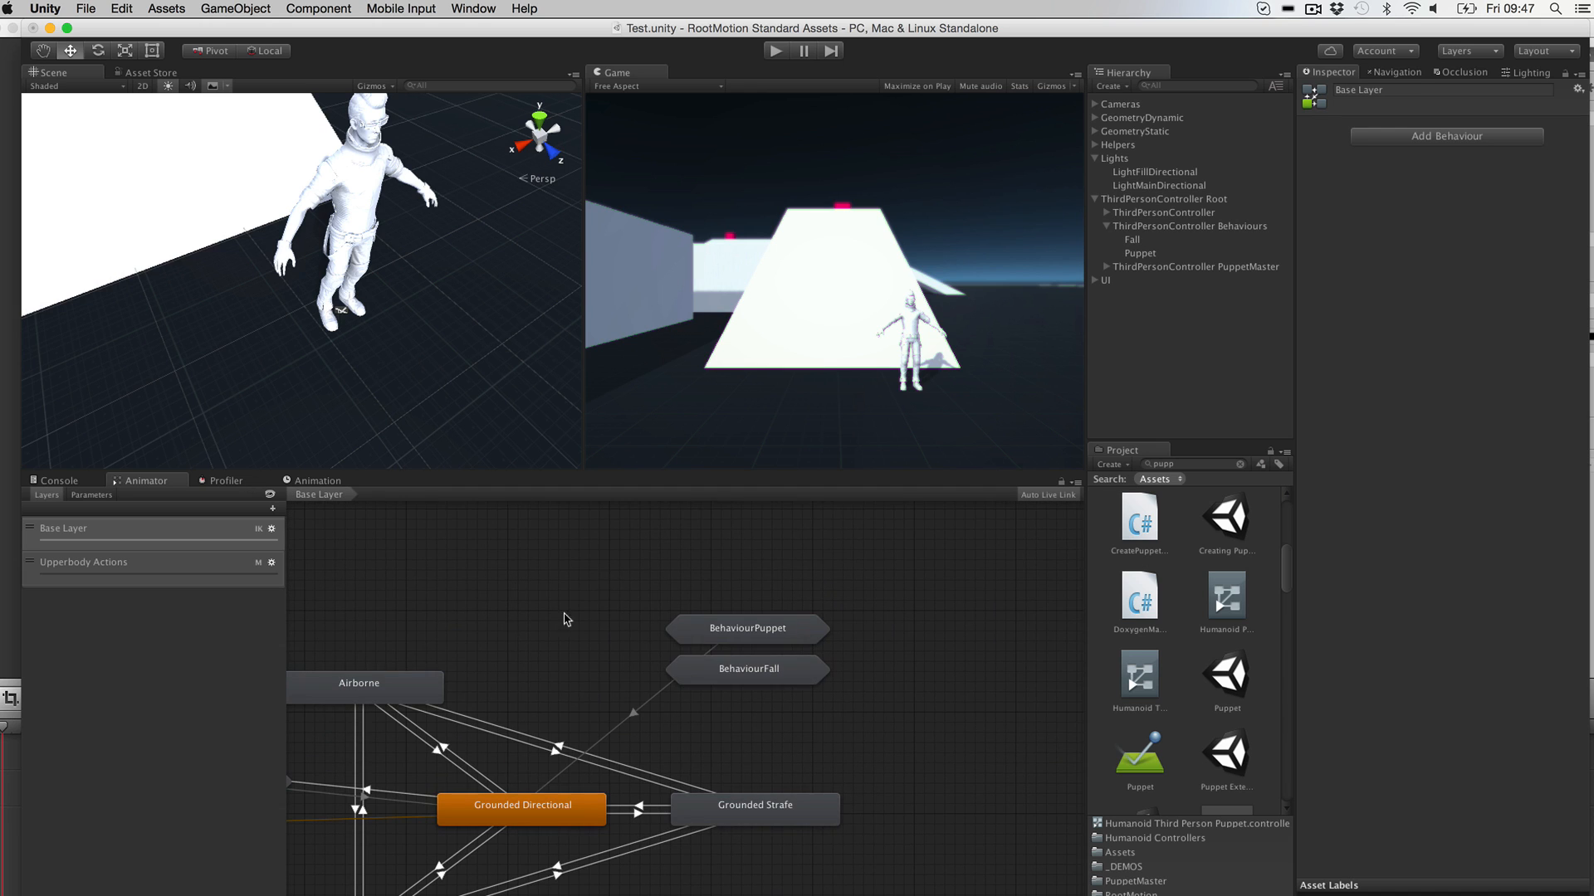
Step: Copy the BehaviourPuppet and BehaviourFall sub-state machines together from the Humanoid Third Person Puppet controller
drag(617, 578, 770, 683)
right_click(770, 682)
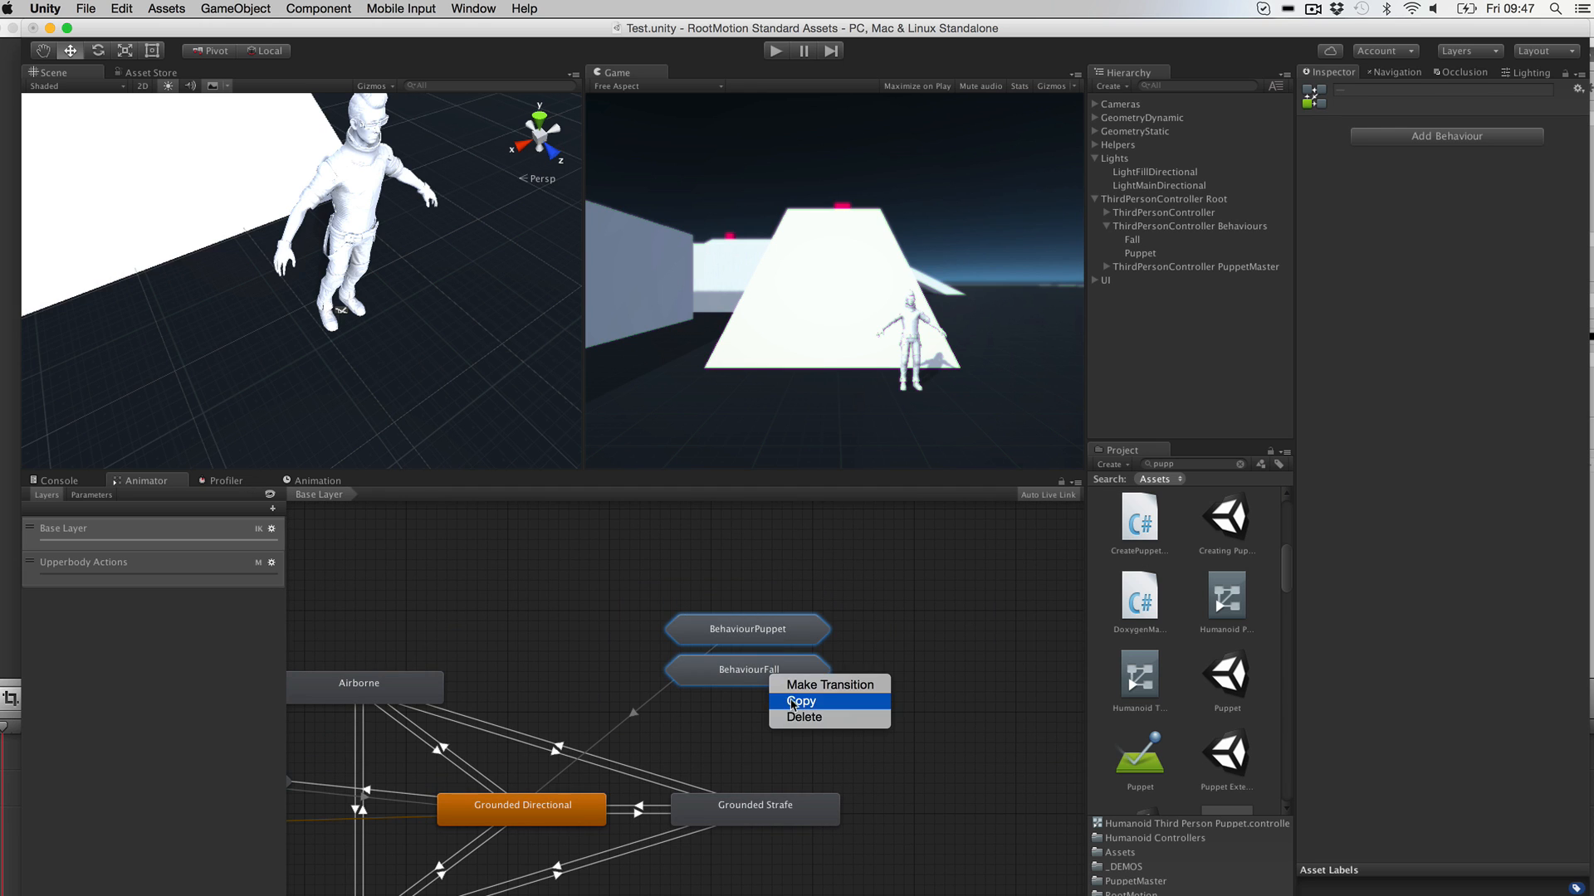
click(791, 703)
Step: Paste the copied sub-state machines into the base layer of the ThirdPersonController's animator controller
click(1139, 213)
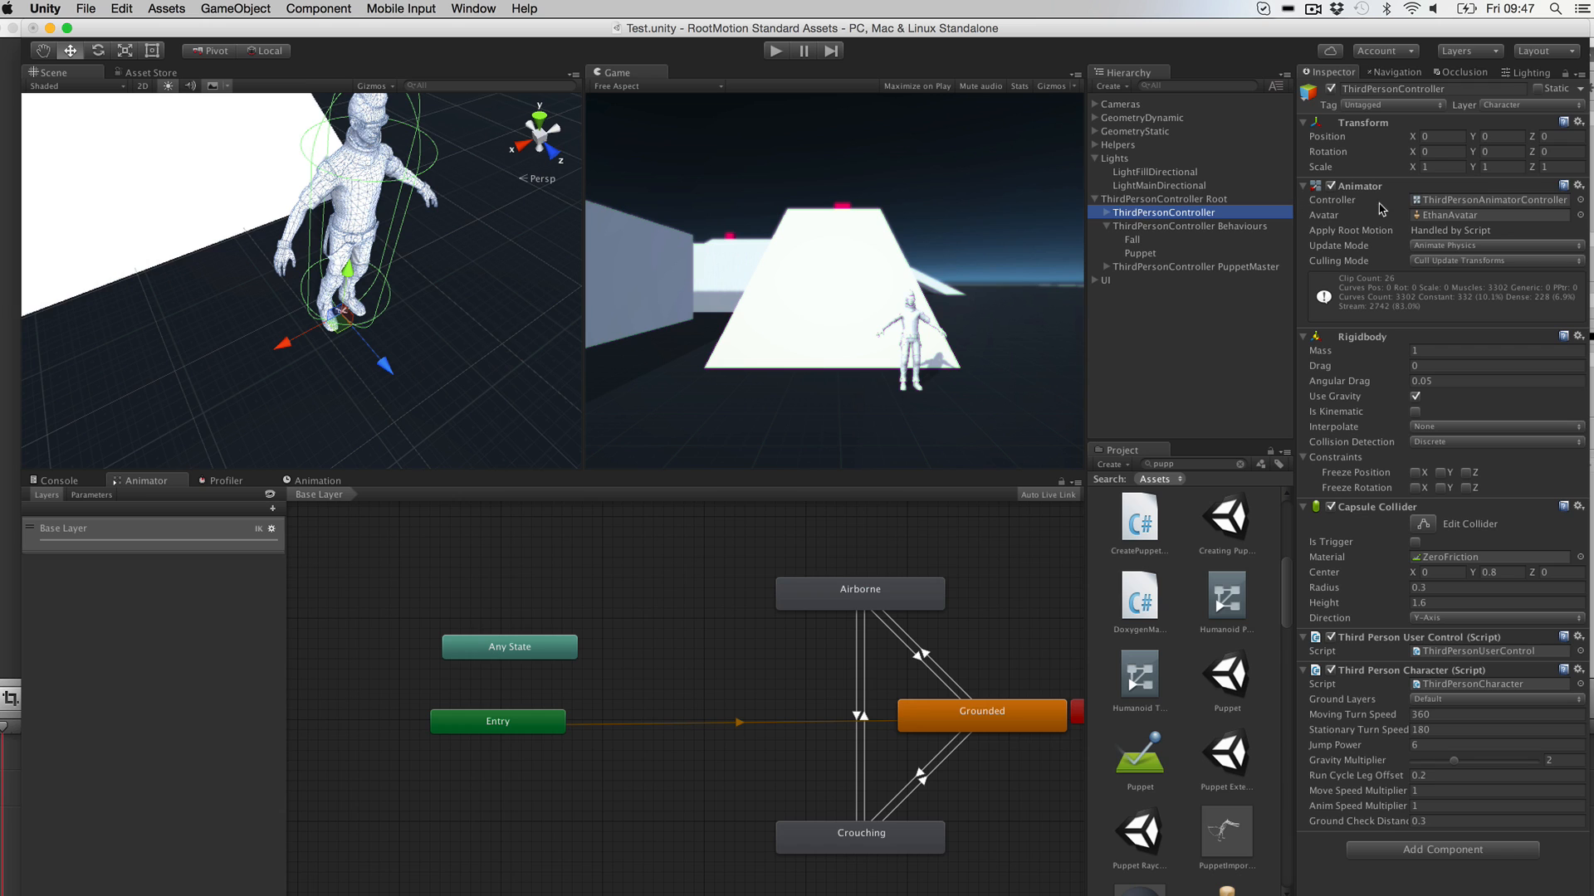
click(1456, 201)
middle_drag(910, 606, 643, 668)
right_click(748, 599)
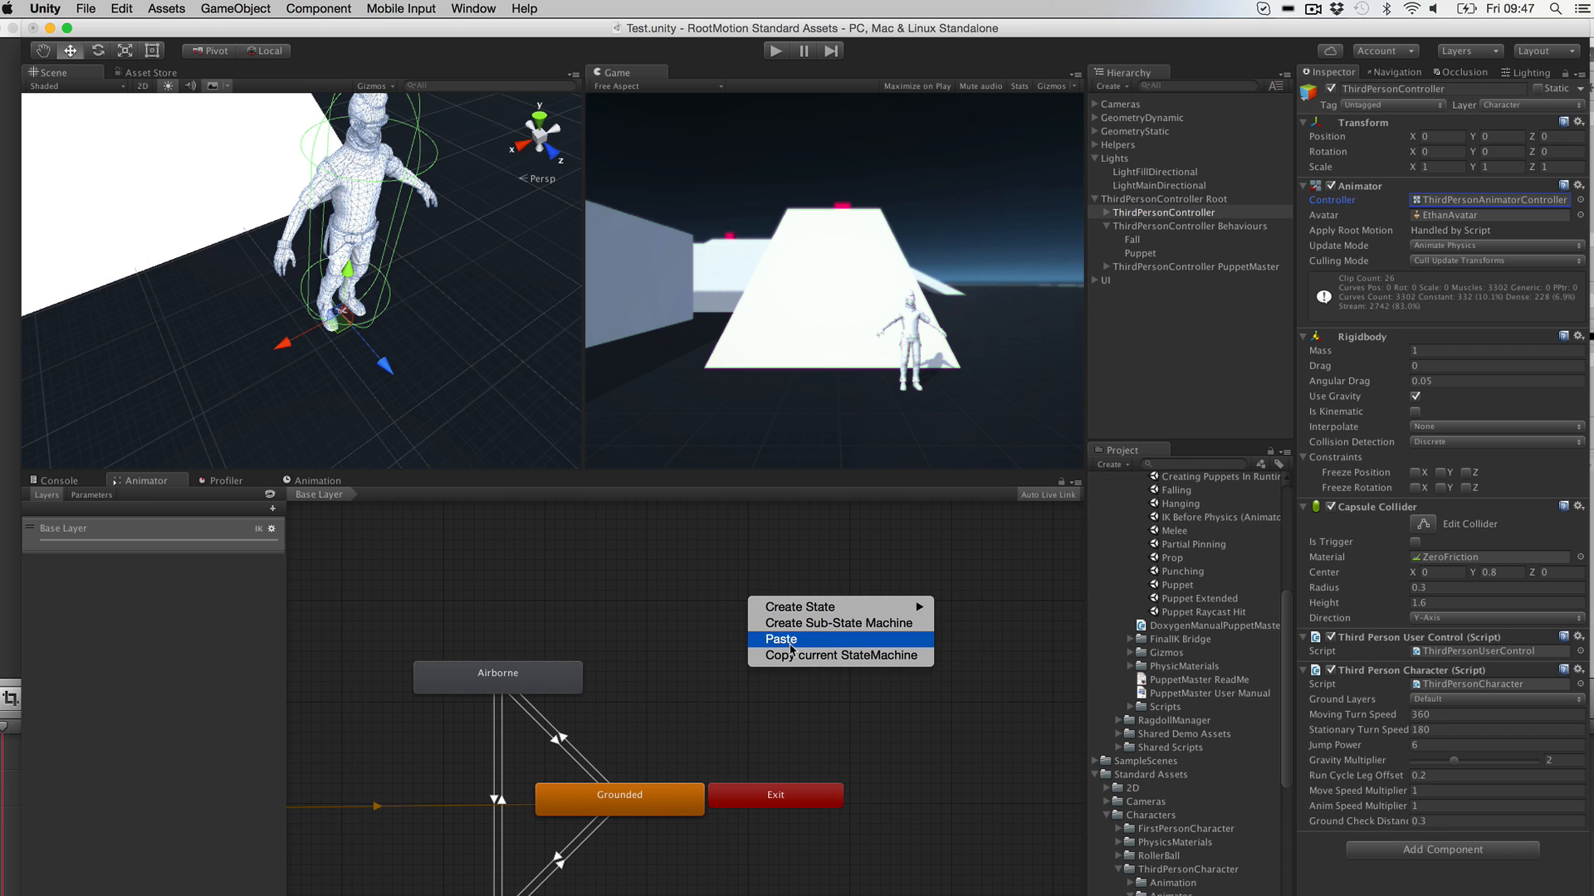
click(787, 641)
click(752, 632)
middle_drag(752, 635, 778, 620)
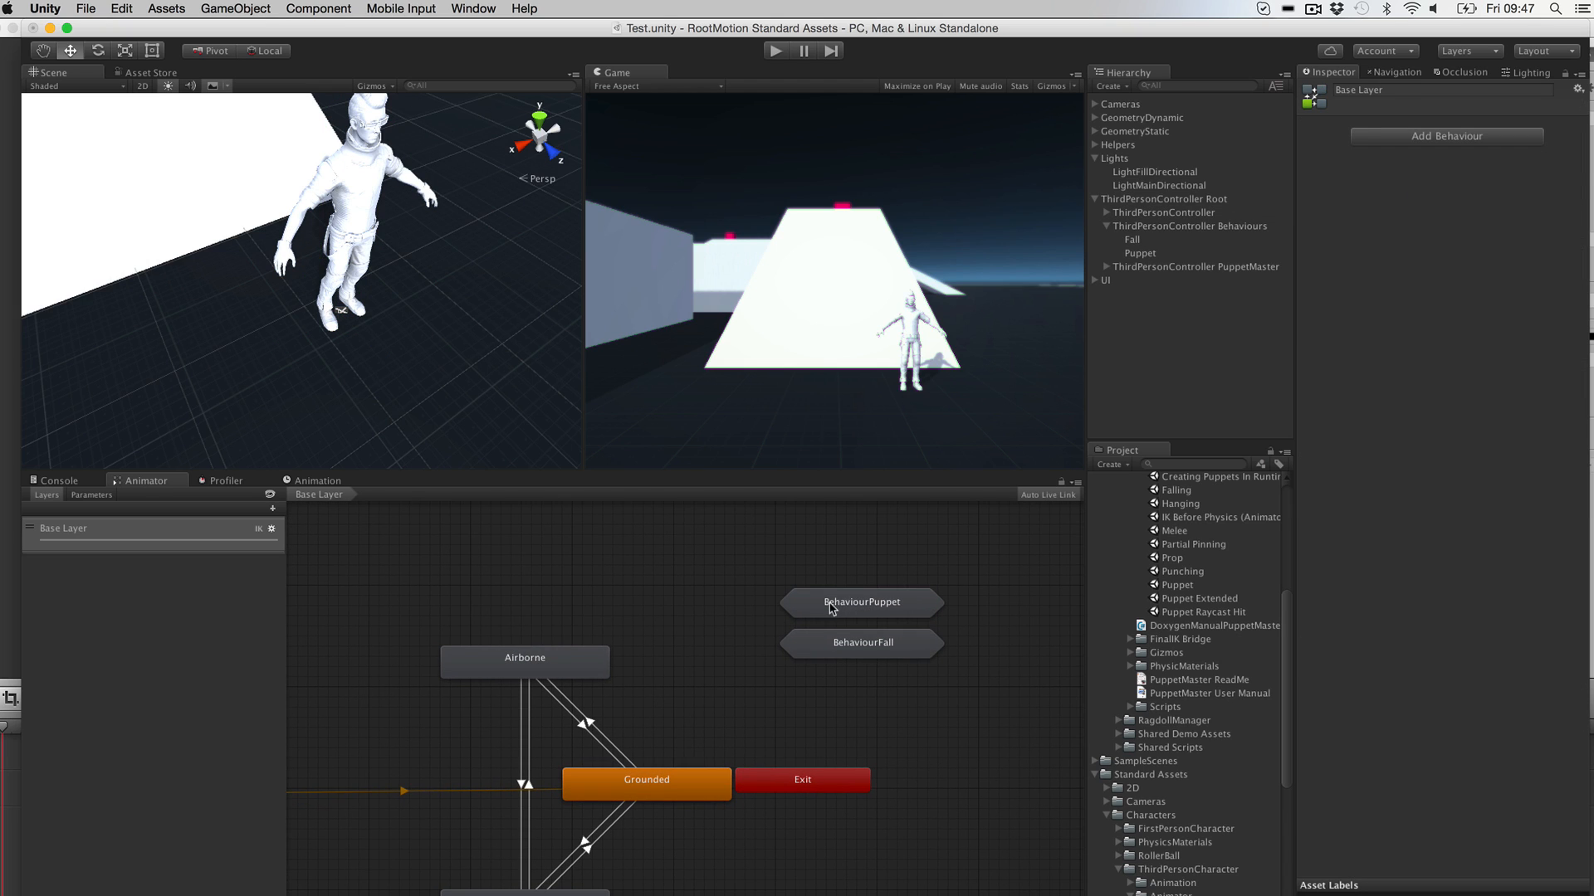
Step: Make a transition from the BehaviourPuppet sub-state machine to the Grounded state
click(831, 609)
right_click(845, 603)
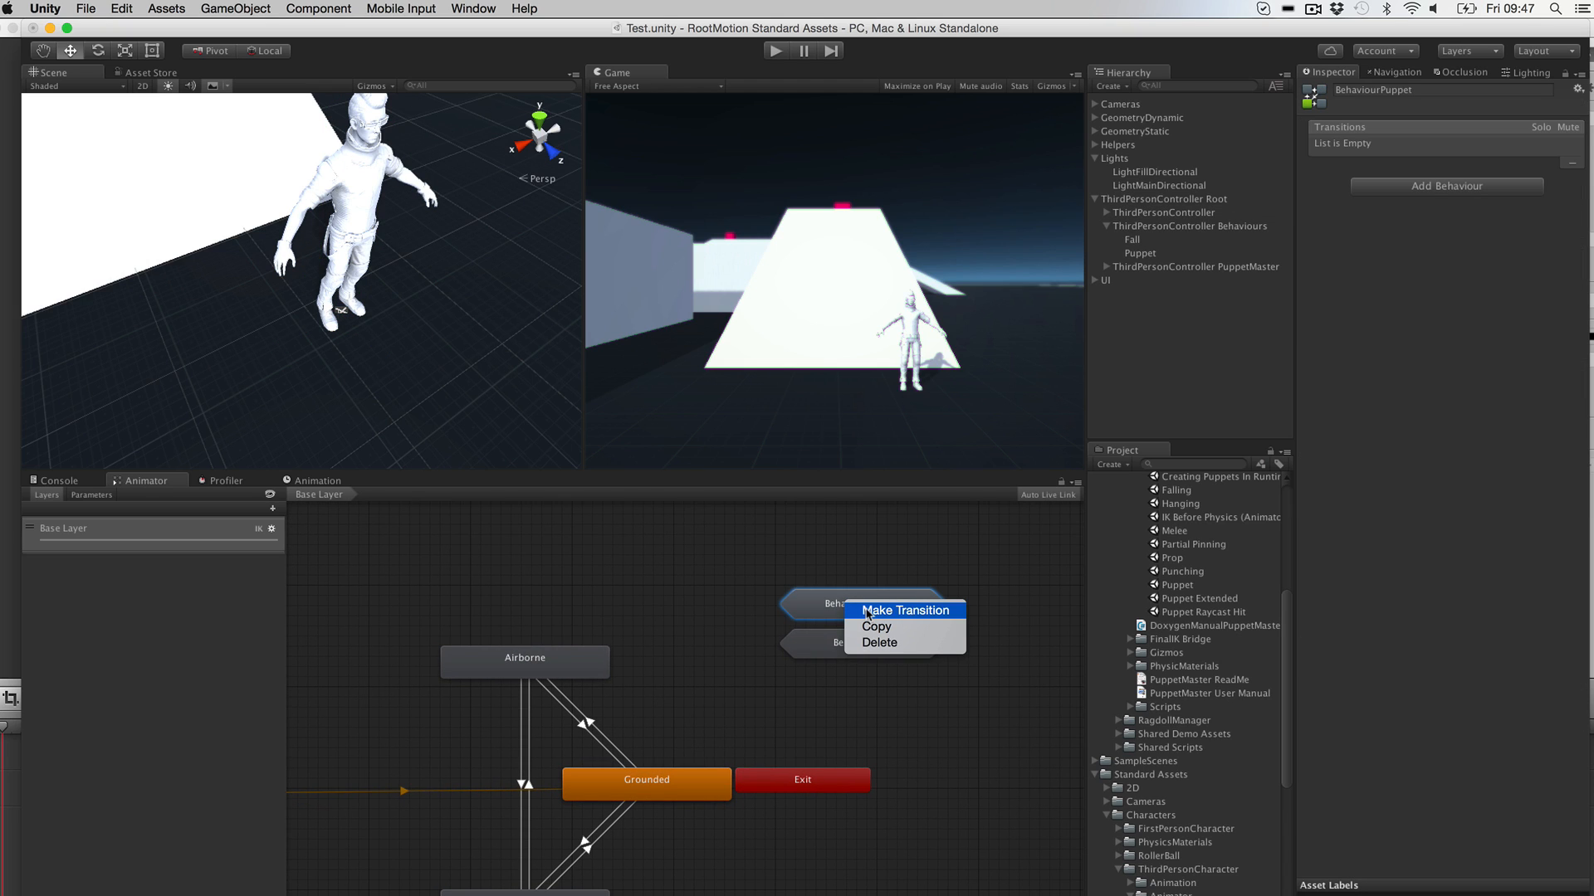
click(867, 612)
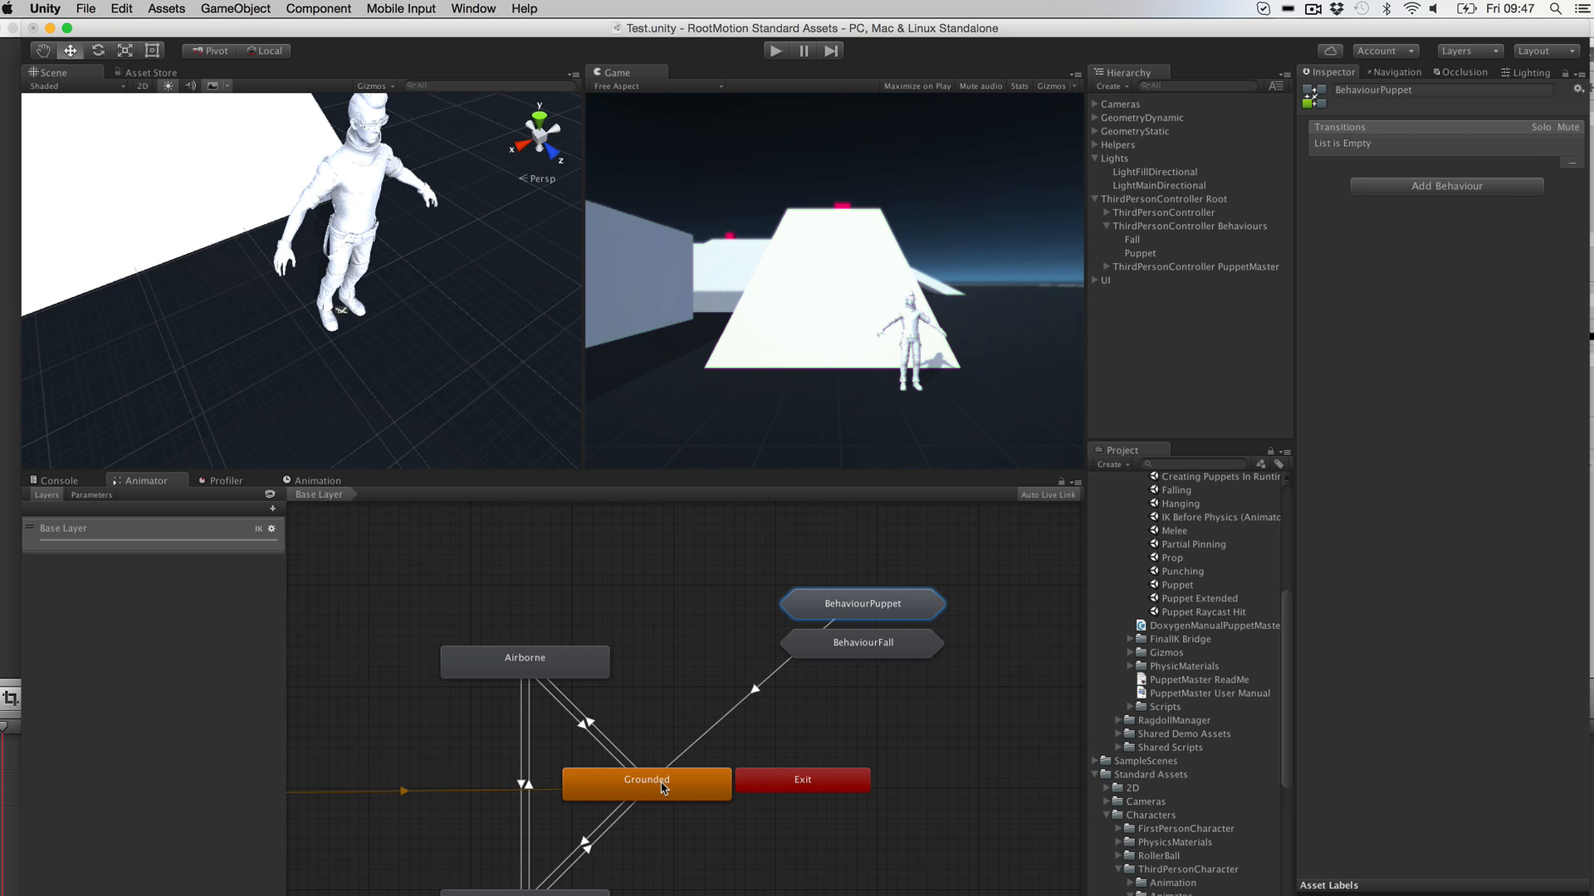
click(663, 787)
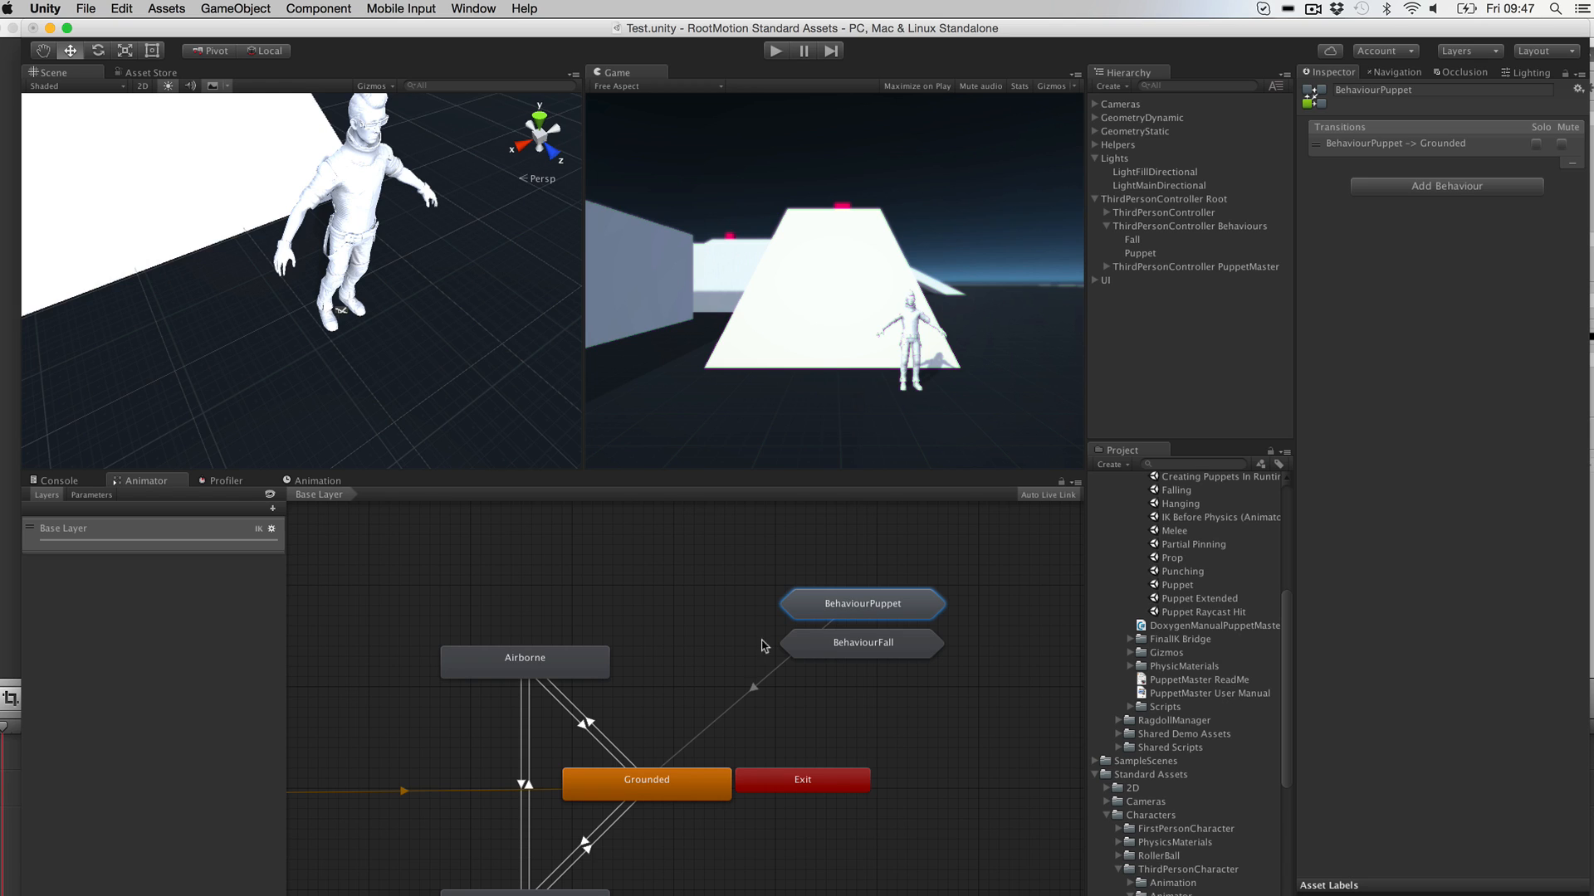
click(673, 596)
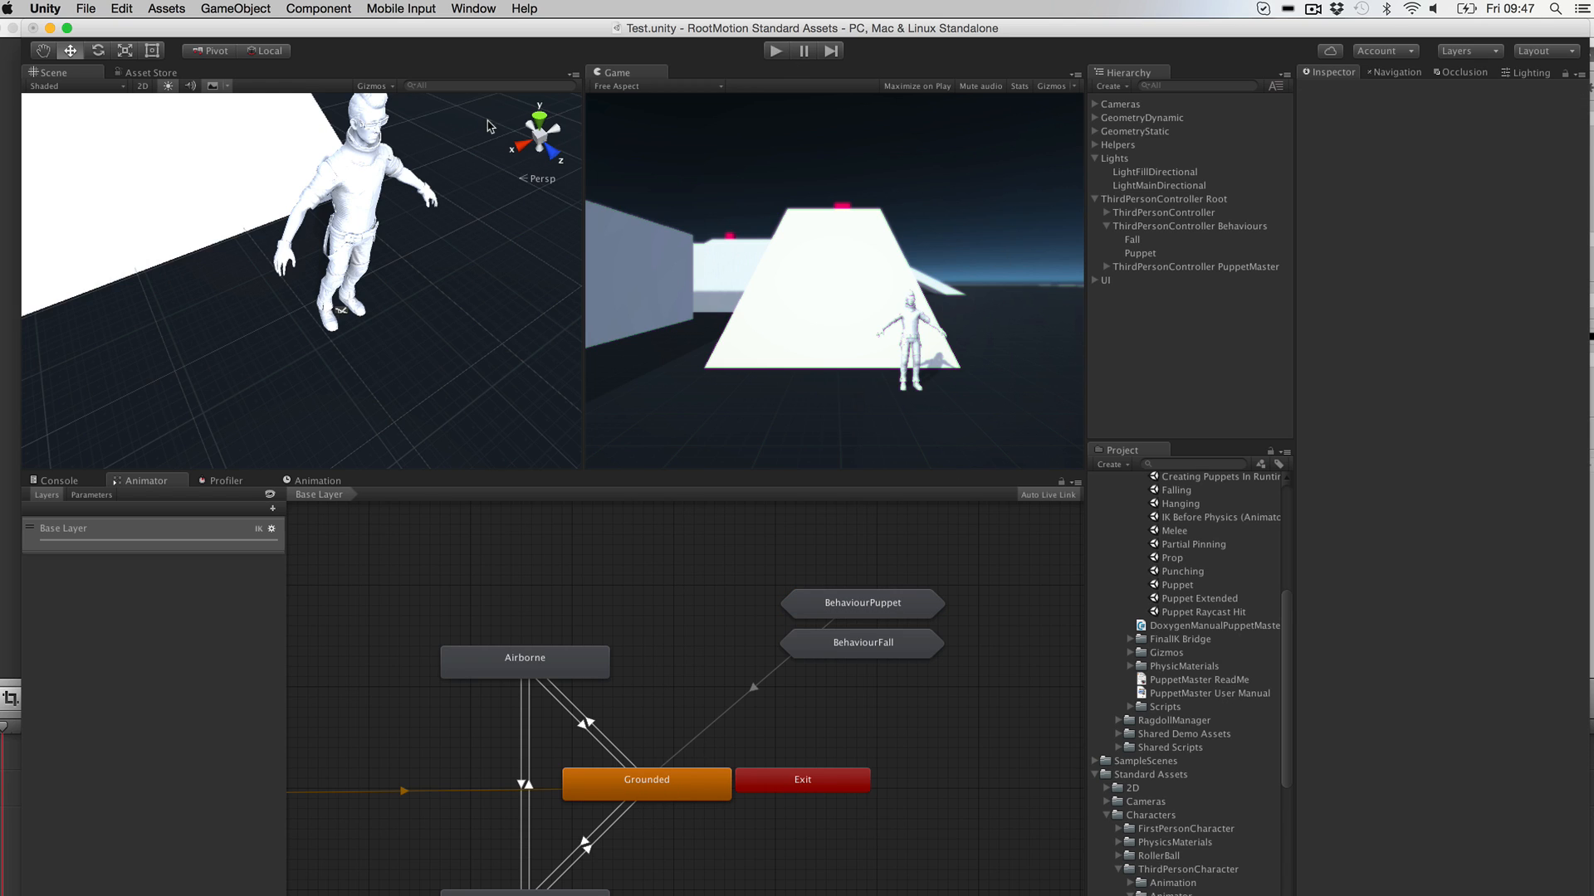
Step: Create a cube in the scene and place it beside the character at about X -33.21, Y 0.59
click(229, 10)
mouse_move(246, 65)
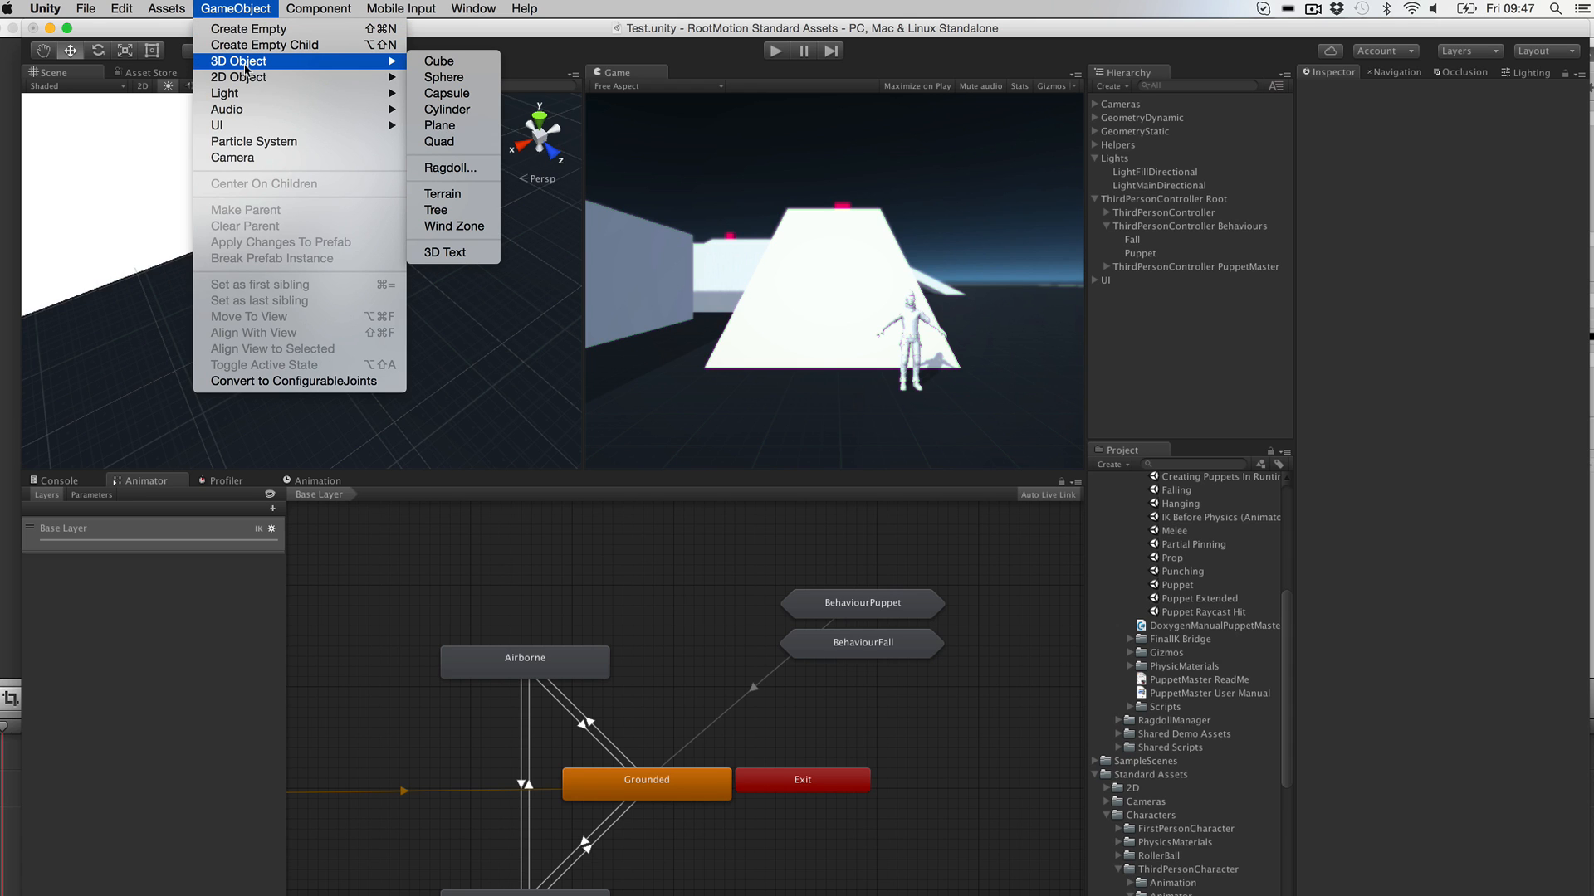
click(439, 61)
scroll(360, 320, down, 3)
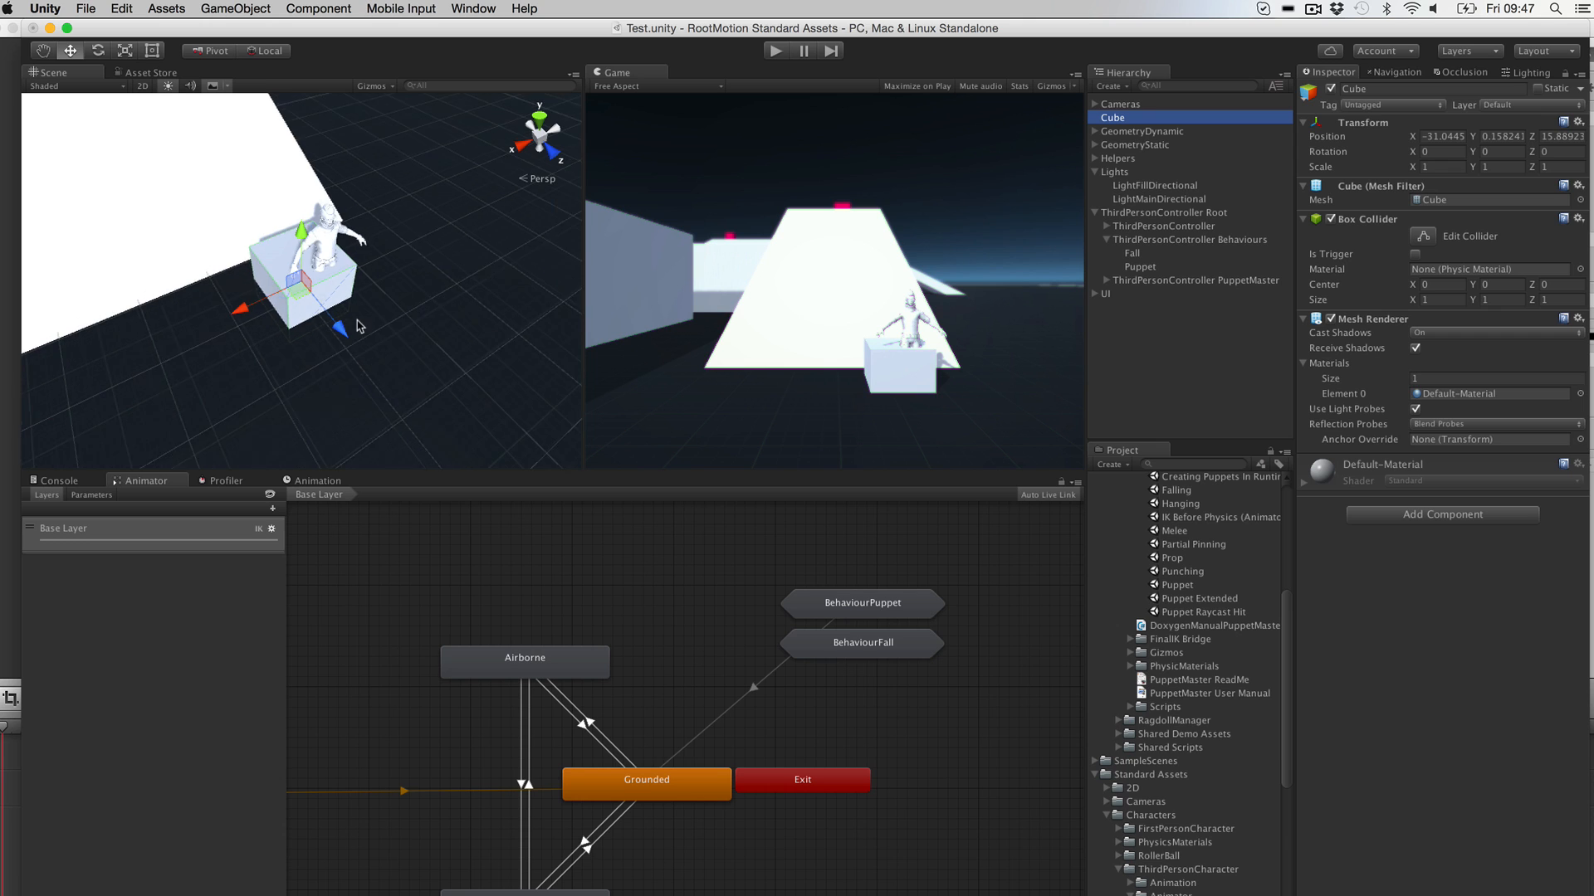
alt+drag(359, 320, 415, 220)
Step: Add a Rigidbody component to the cube and set its mass to 50
click(1424, 514)
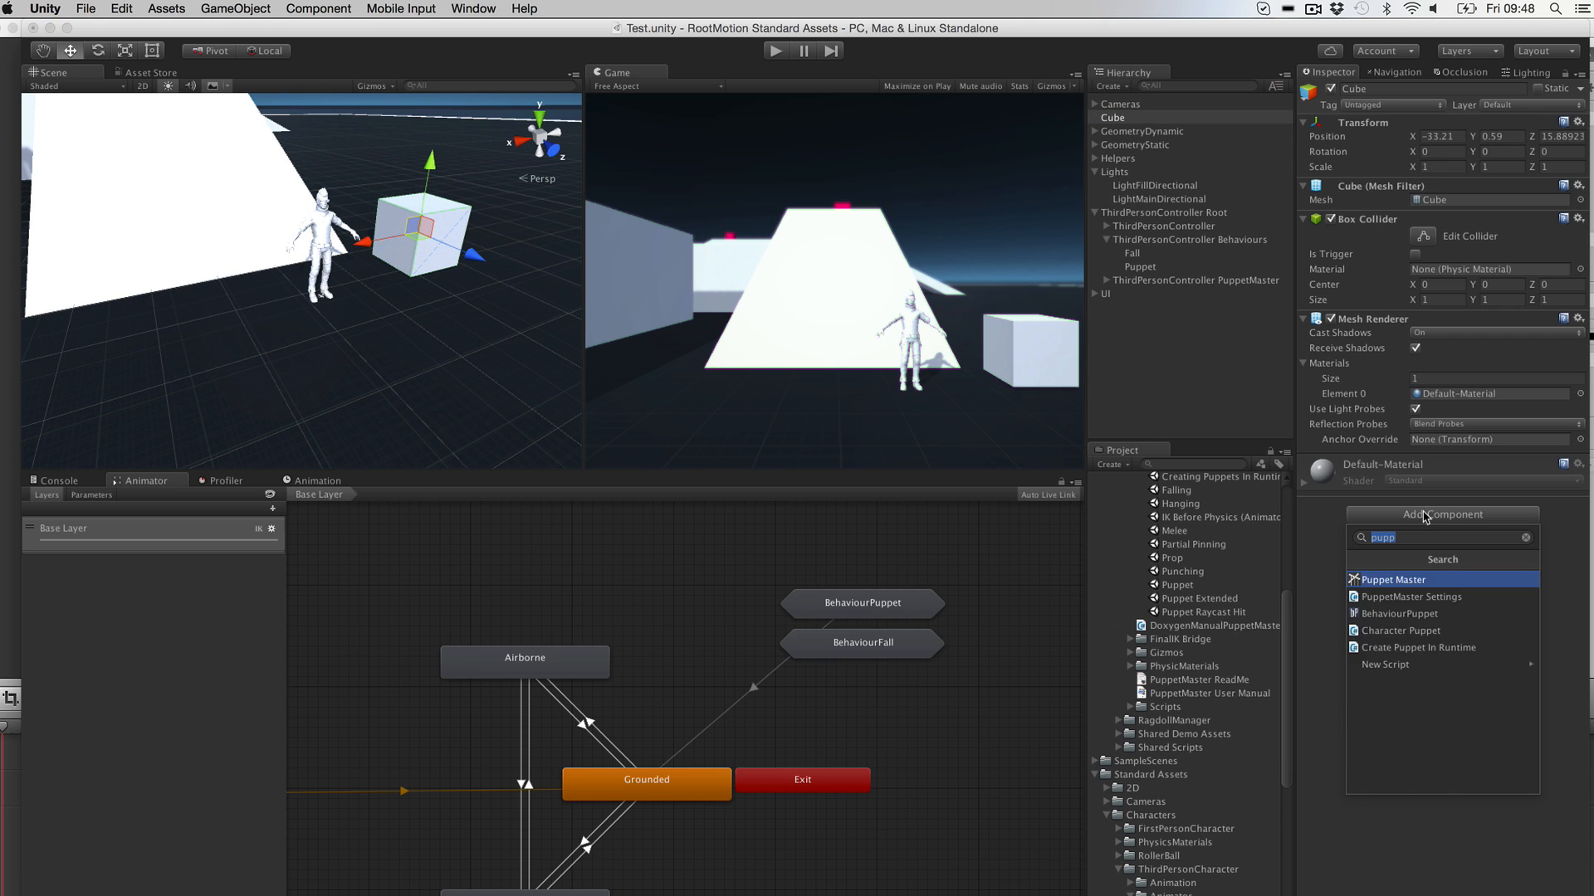
text(rig)
key(Return)
click(1442, 472)
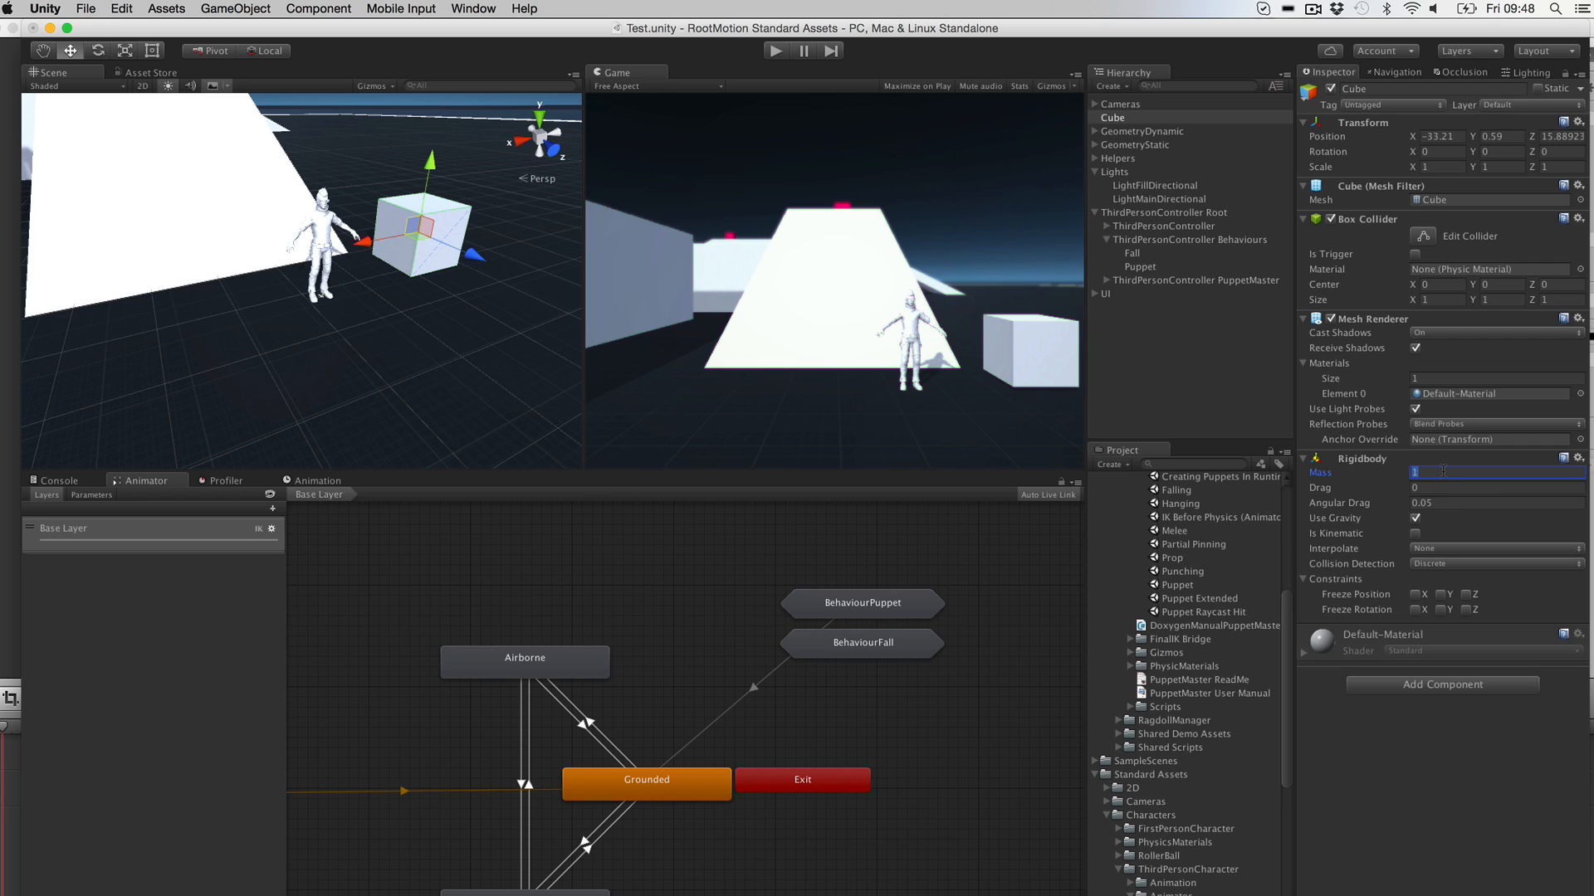
Step: Check the cube's layer against the collision layers of the Puppet behaviour
click(1509, 104)
click(1154, 267)
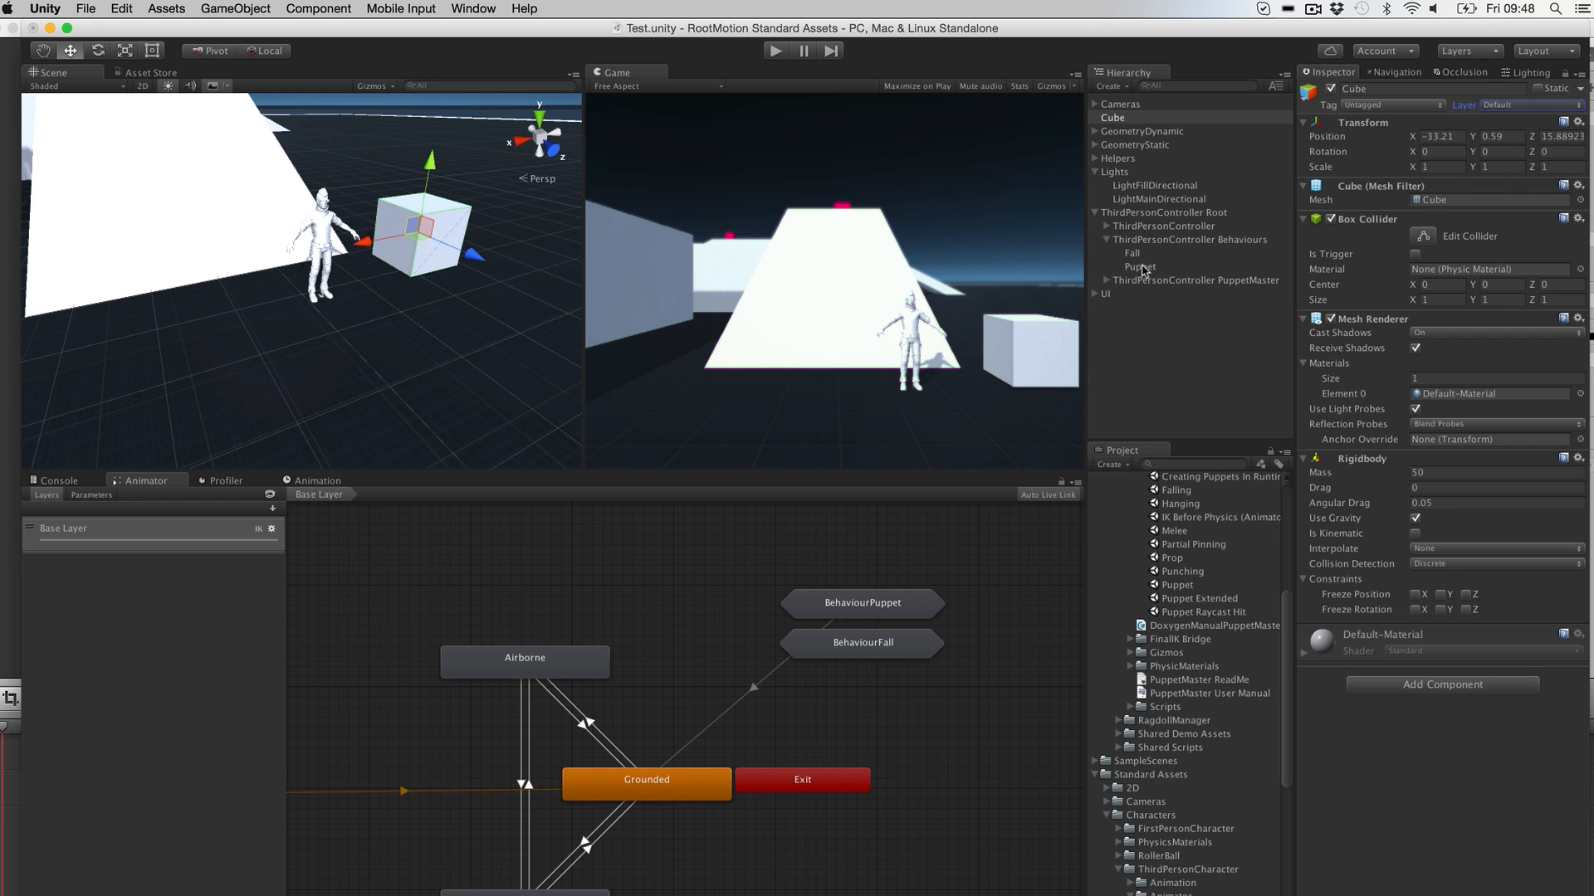
click(1150, 269)
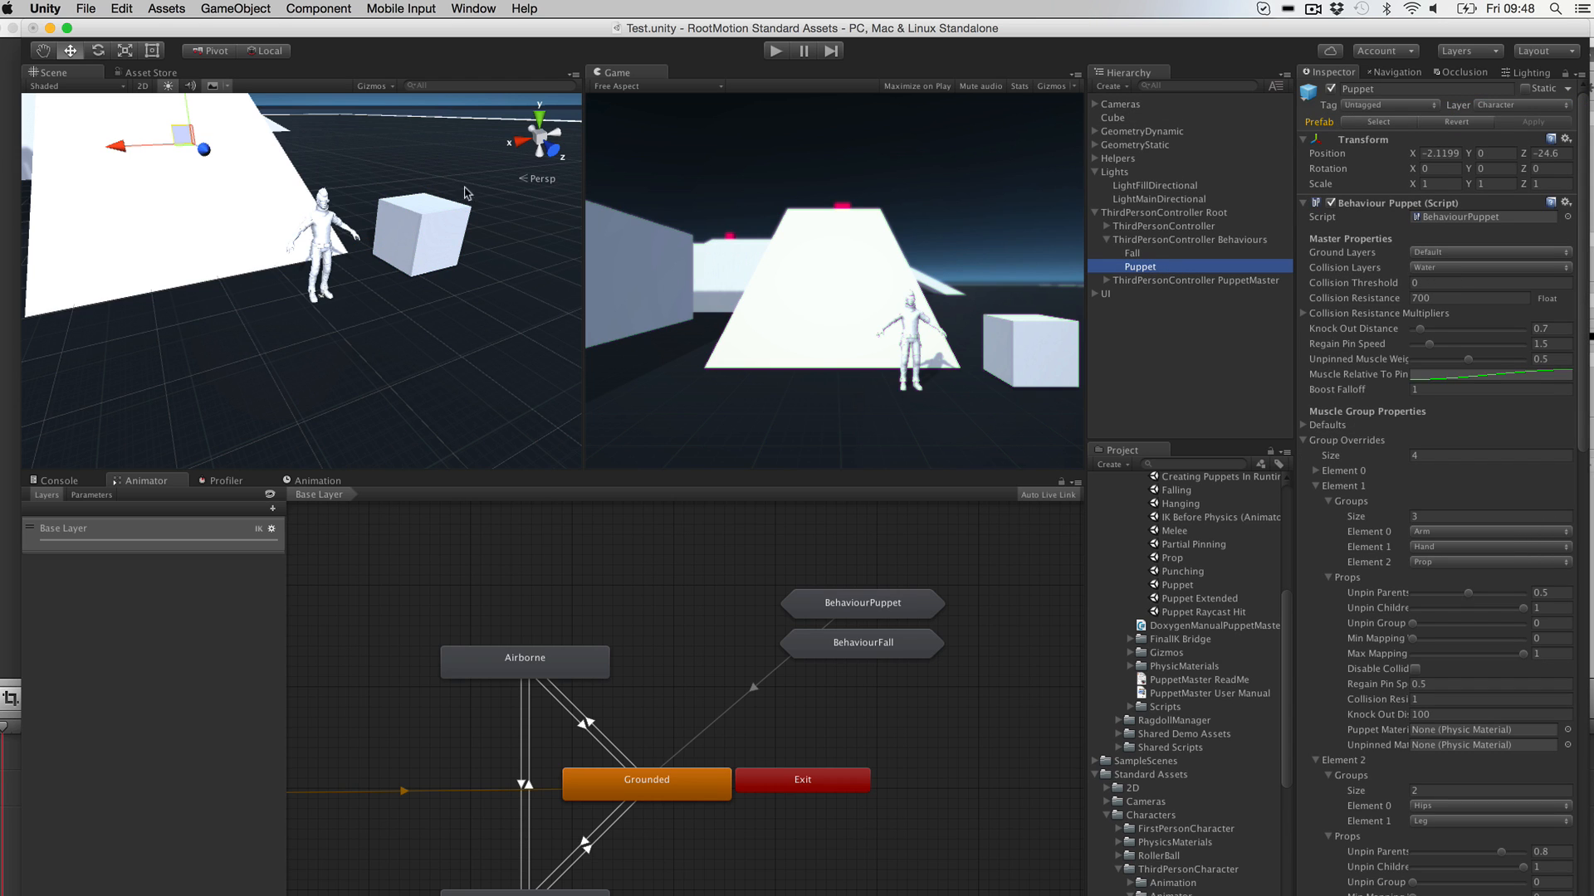
Step: Assign the cube to the Water layer
click(402, 214)
click(1517, 106)
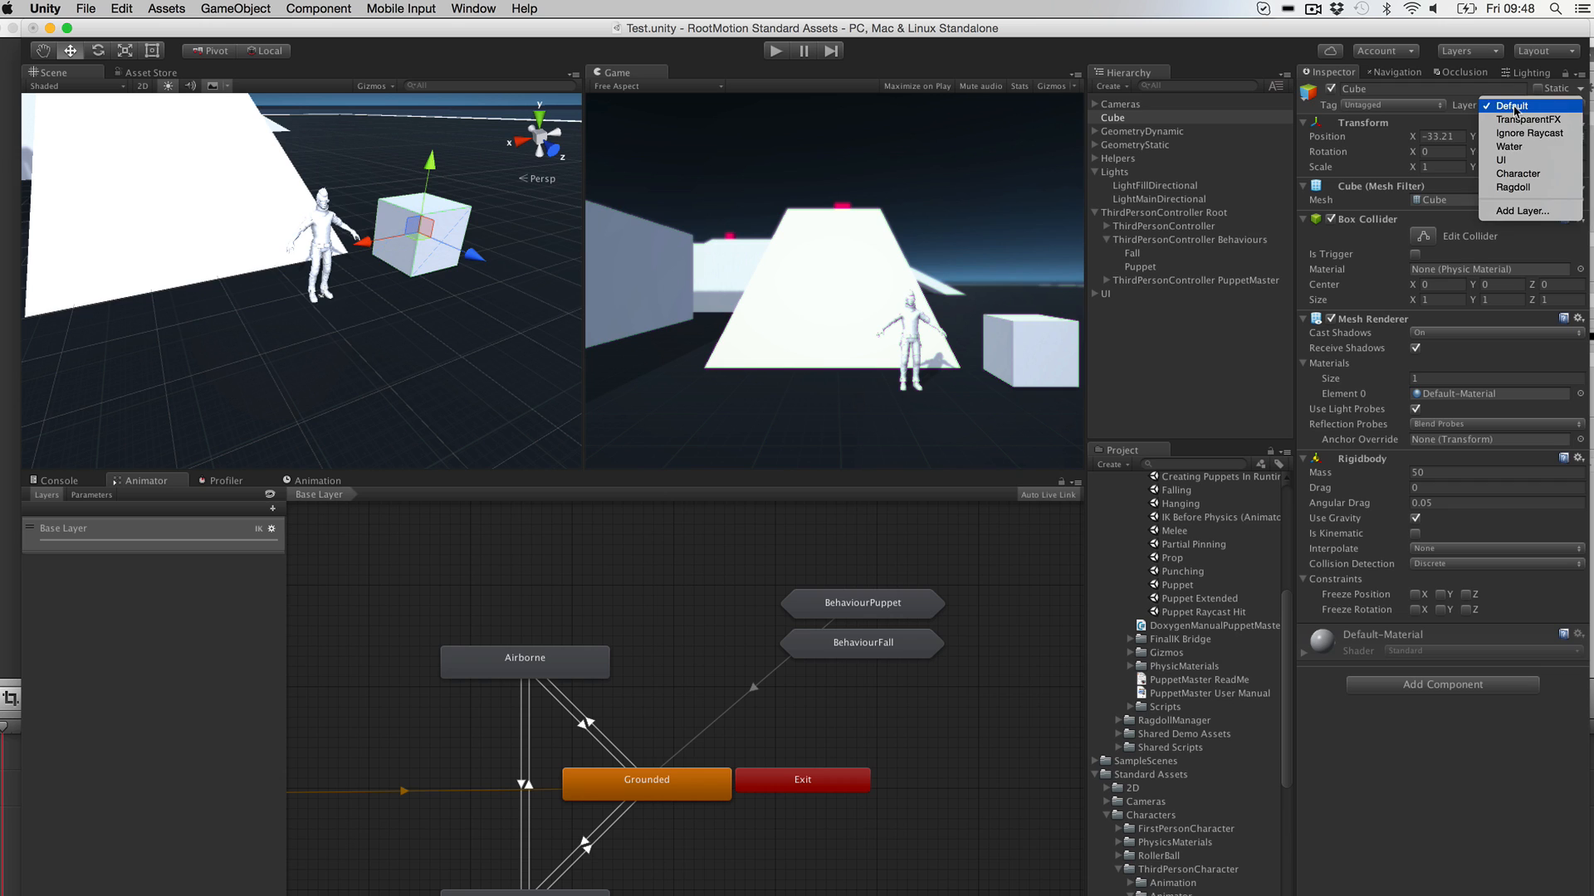
click(1522, 155)
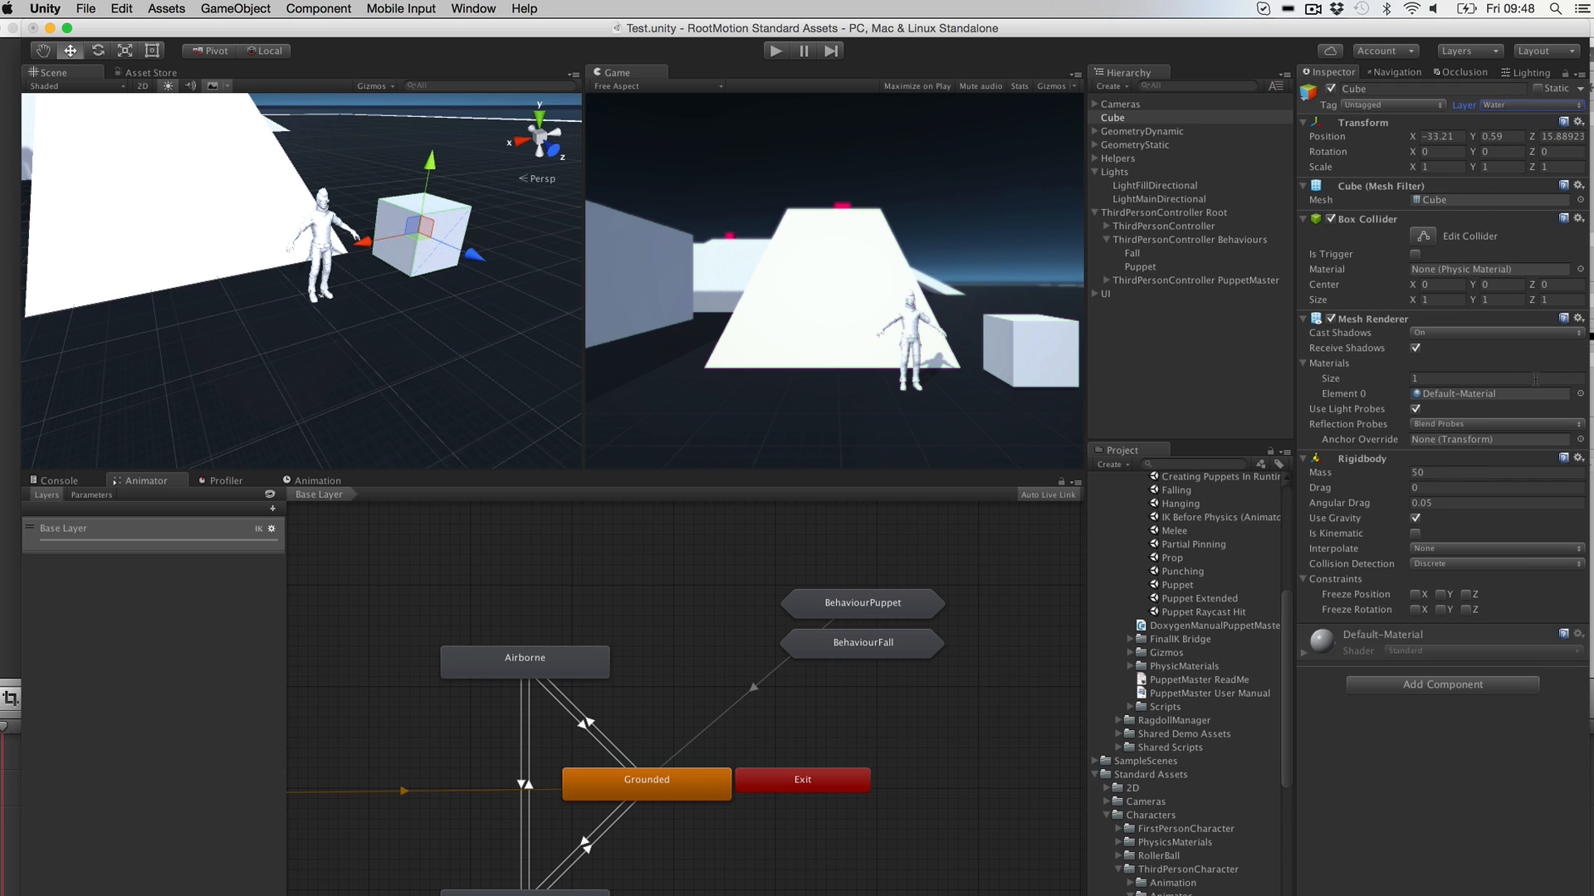
Step: Find the prototype materials and apply Prototype Blue Smooth to the cube's mesh renderer
click(1580, 395)
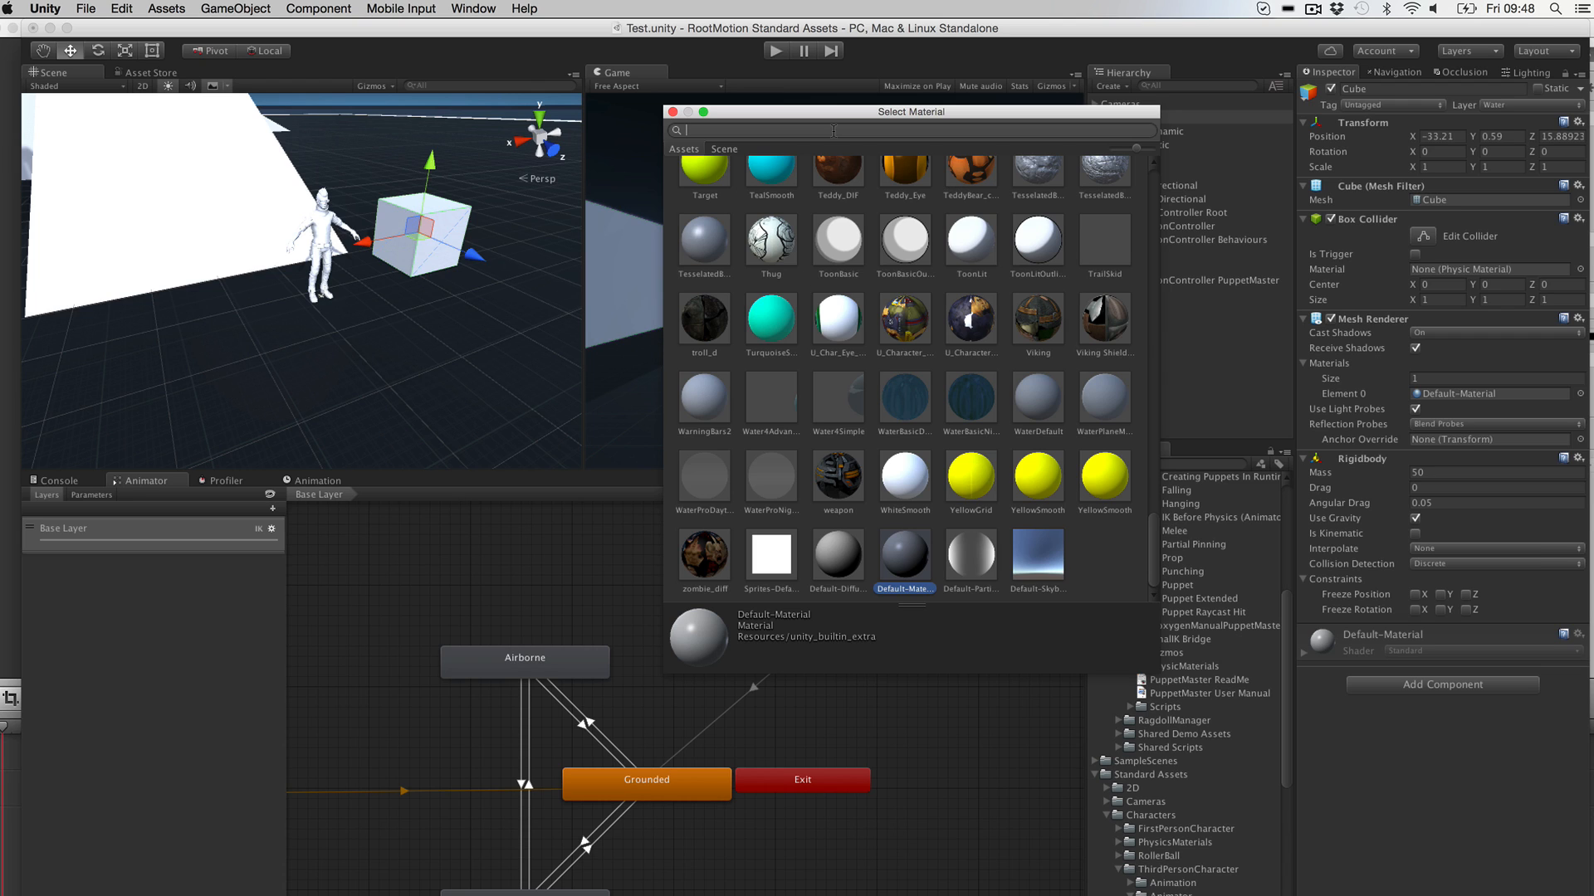
text(pro)
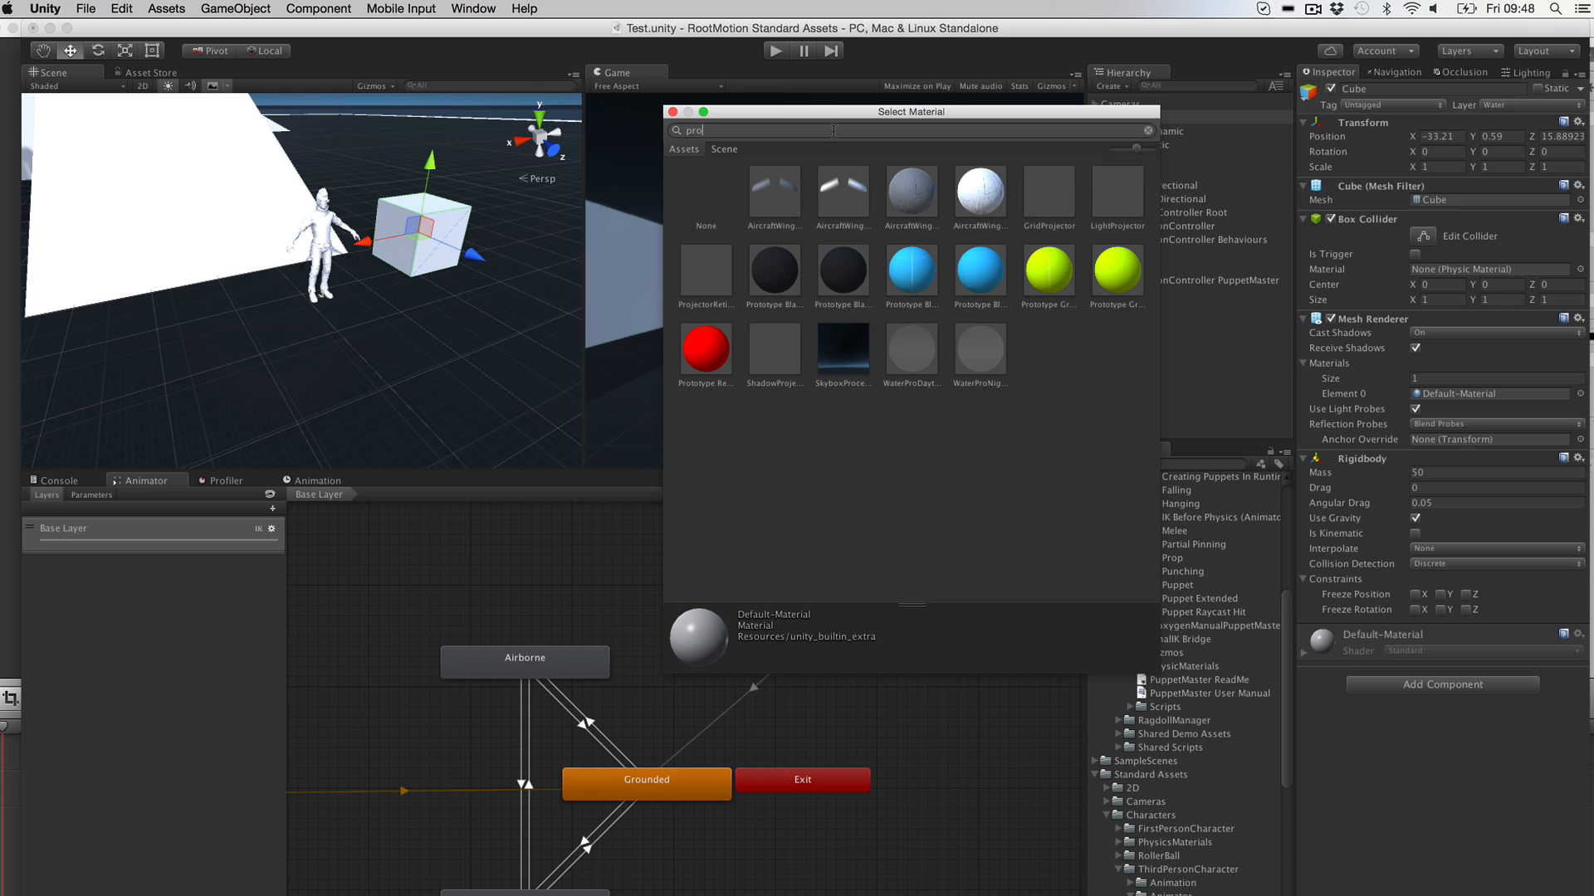
click(984, 271)
click(671, 112)
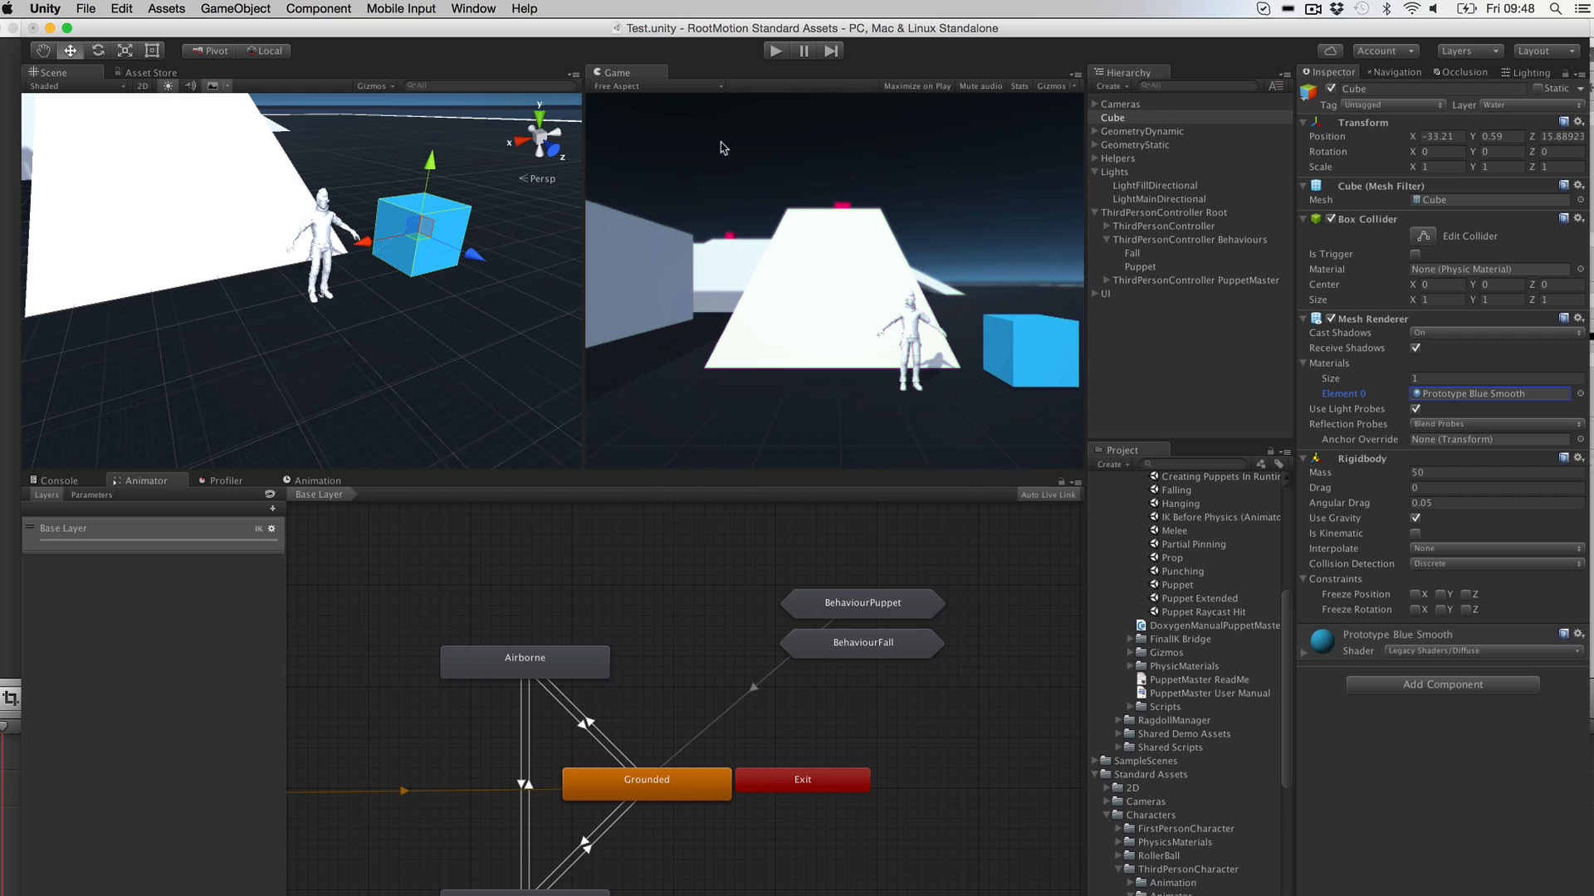
Step: Examine the Collision Resistance setting and its explanation on the Puppet behaviour
click(1137, 350)
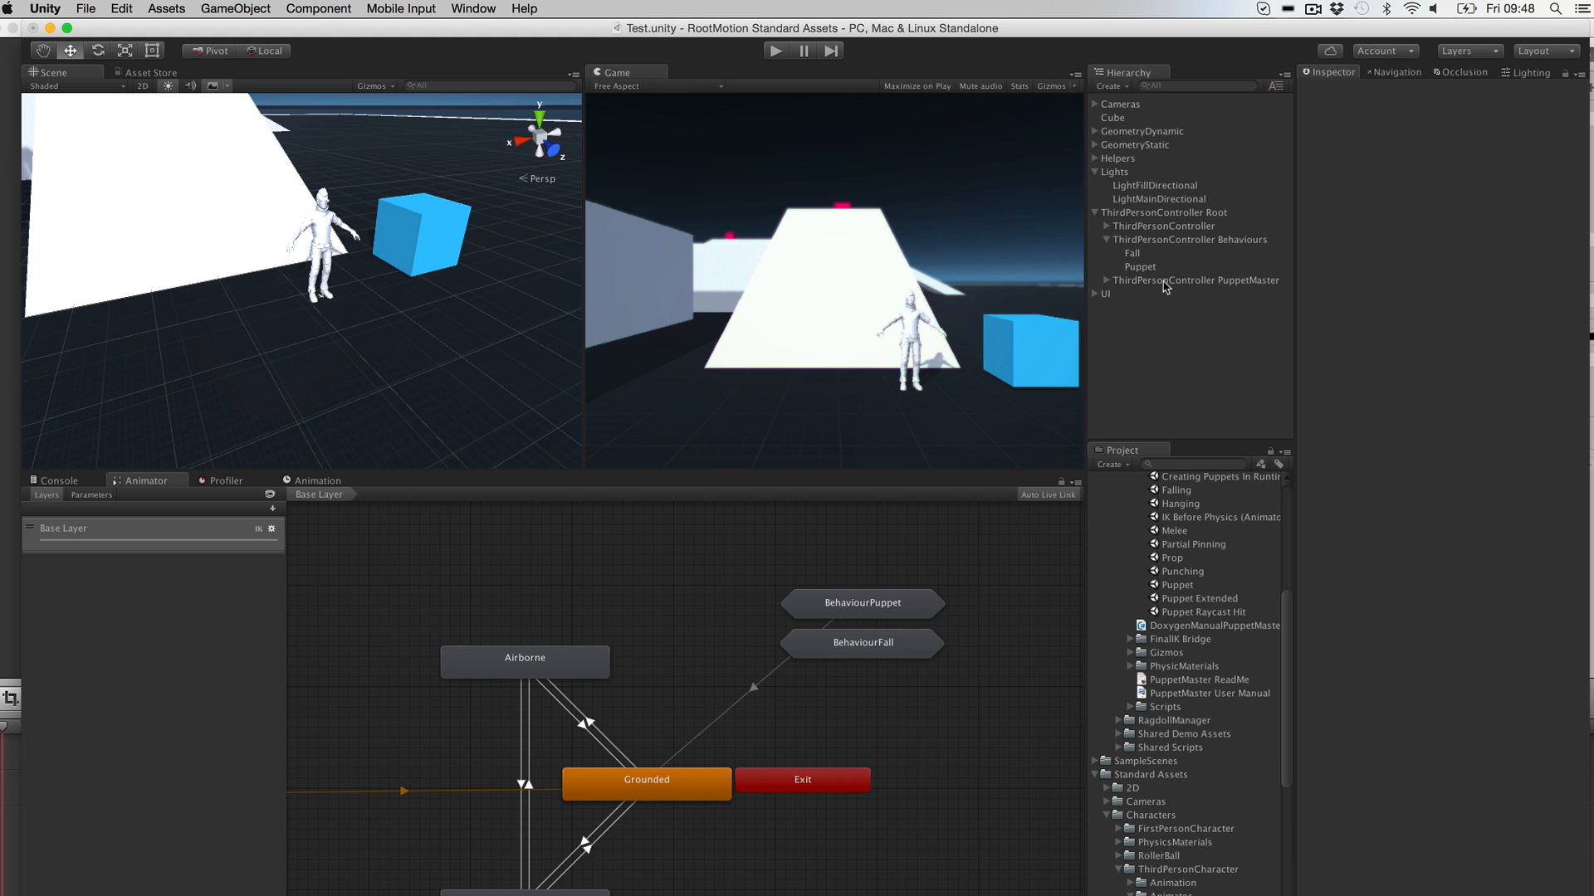
click(1139, 266)
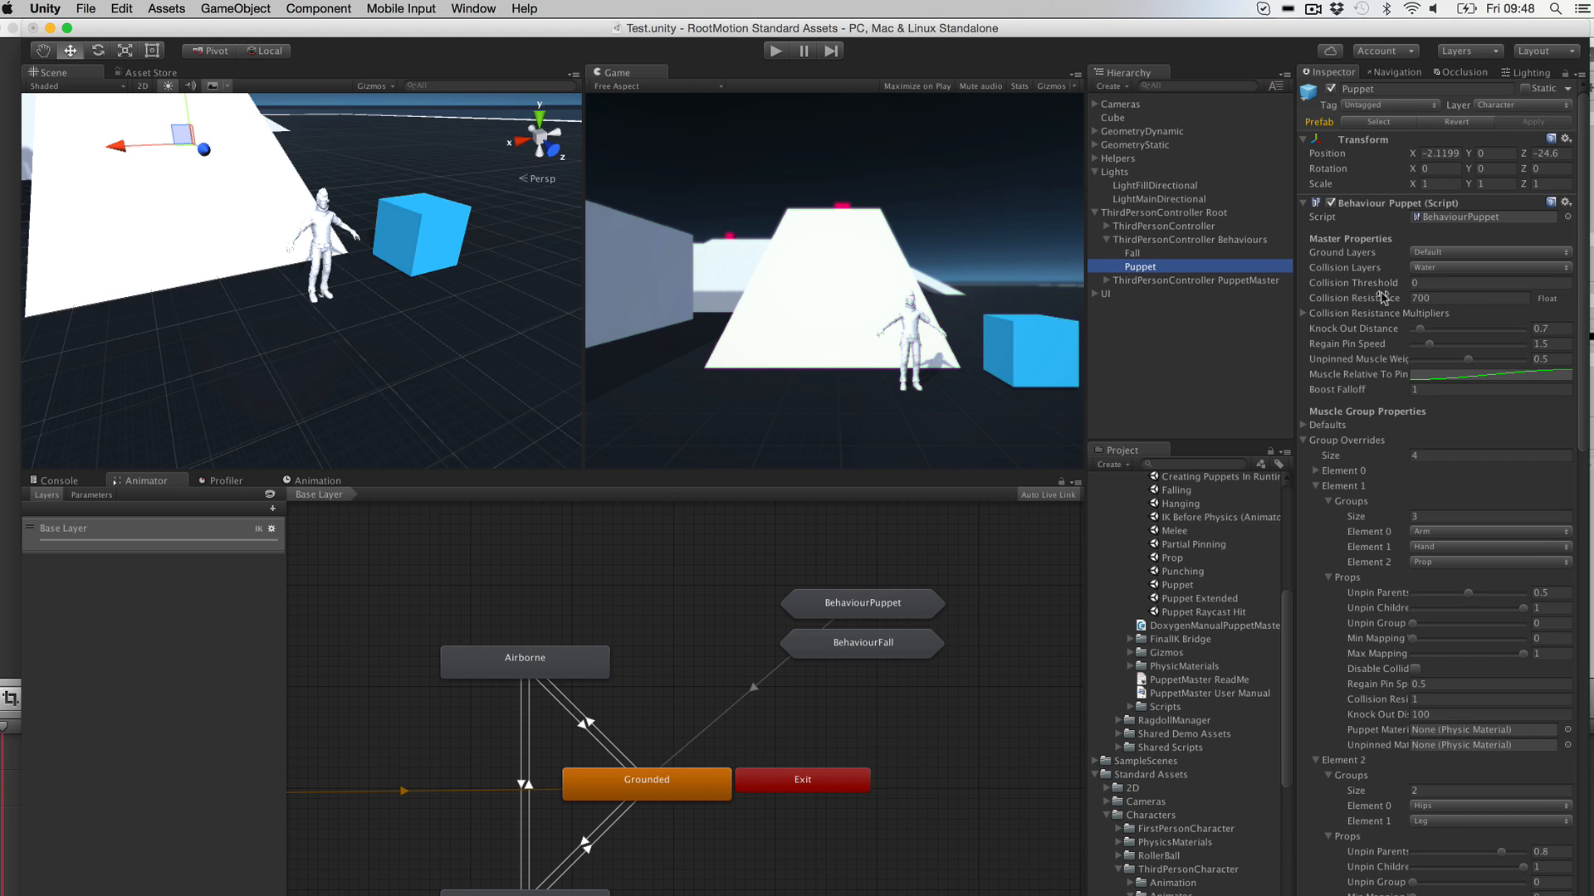
mouse_move(1464, 299)
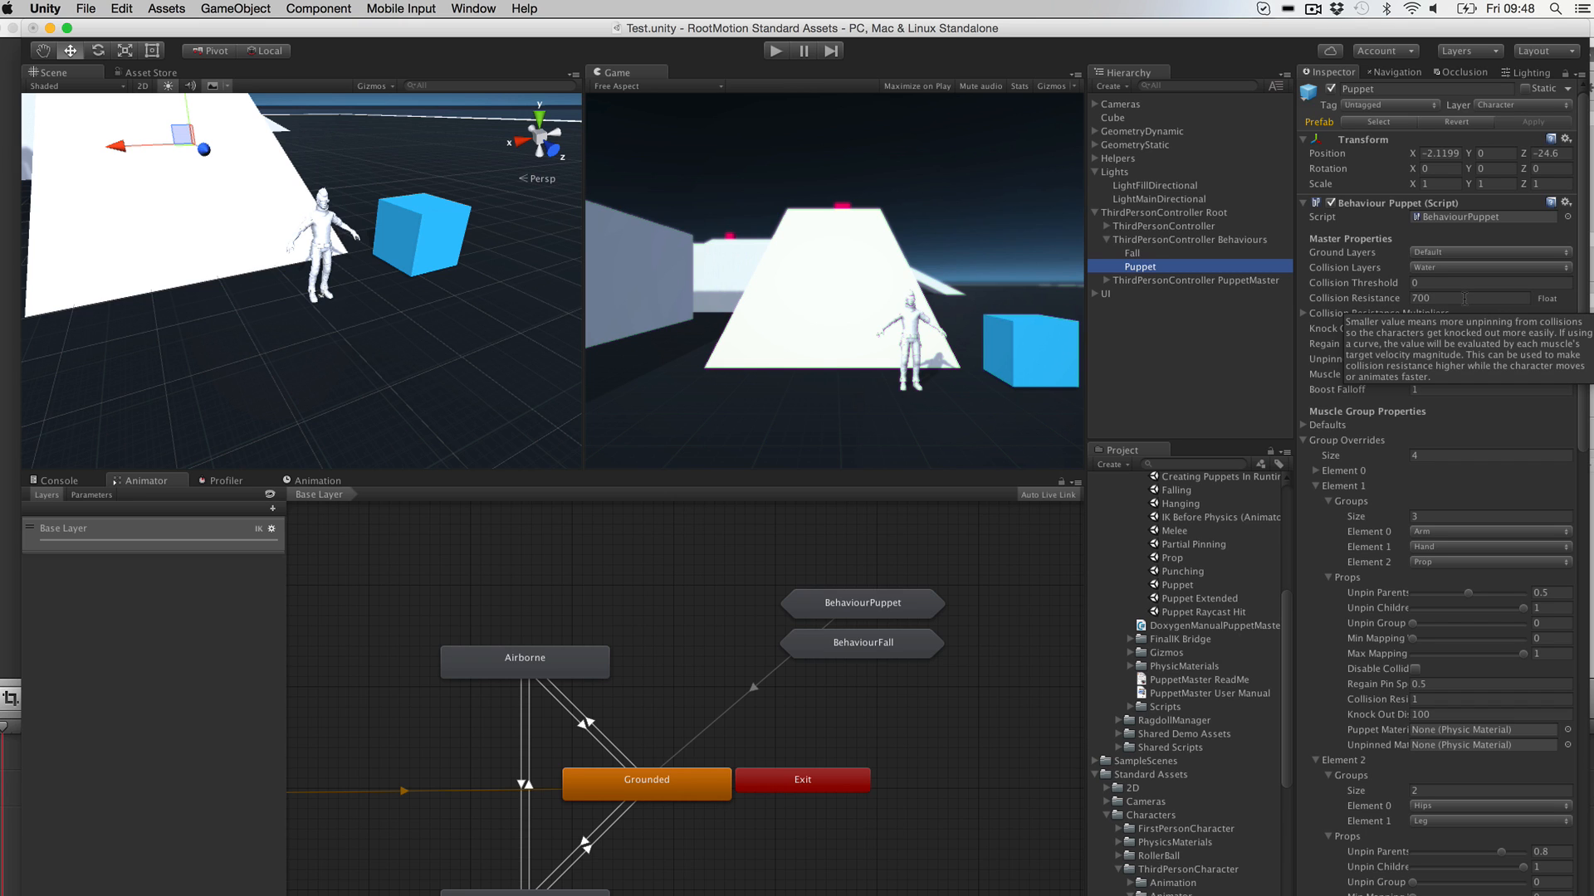
Step: Inspect the Rigidbody masses of the EthanHips and EthanLeftUpLeg bones under the PuppetMaster object
click(1179, 280)
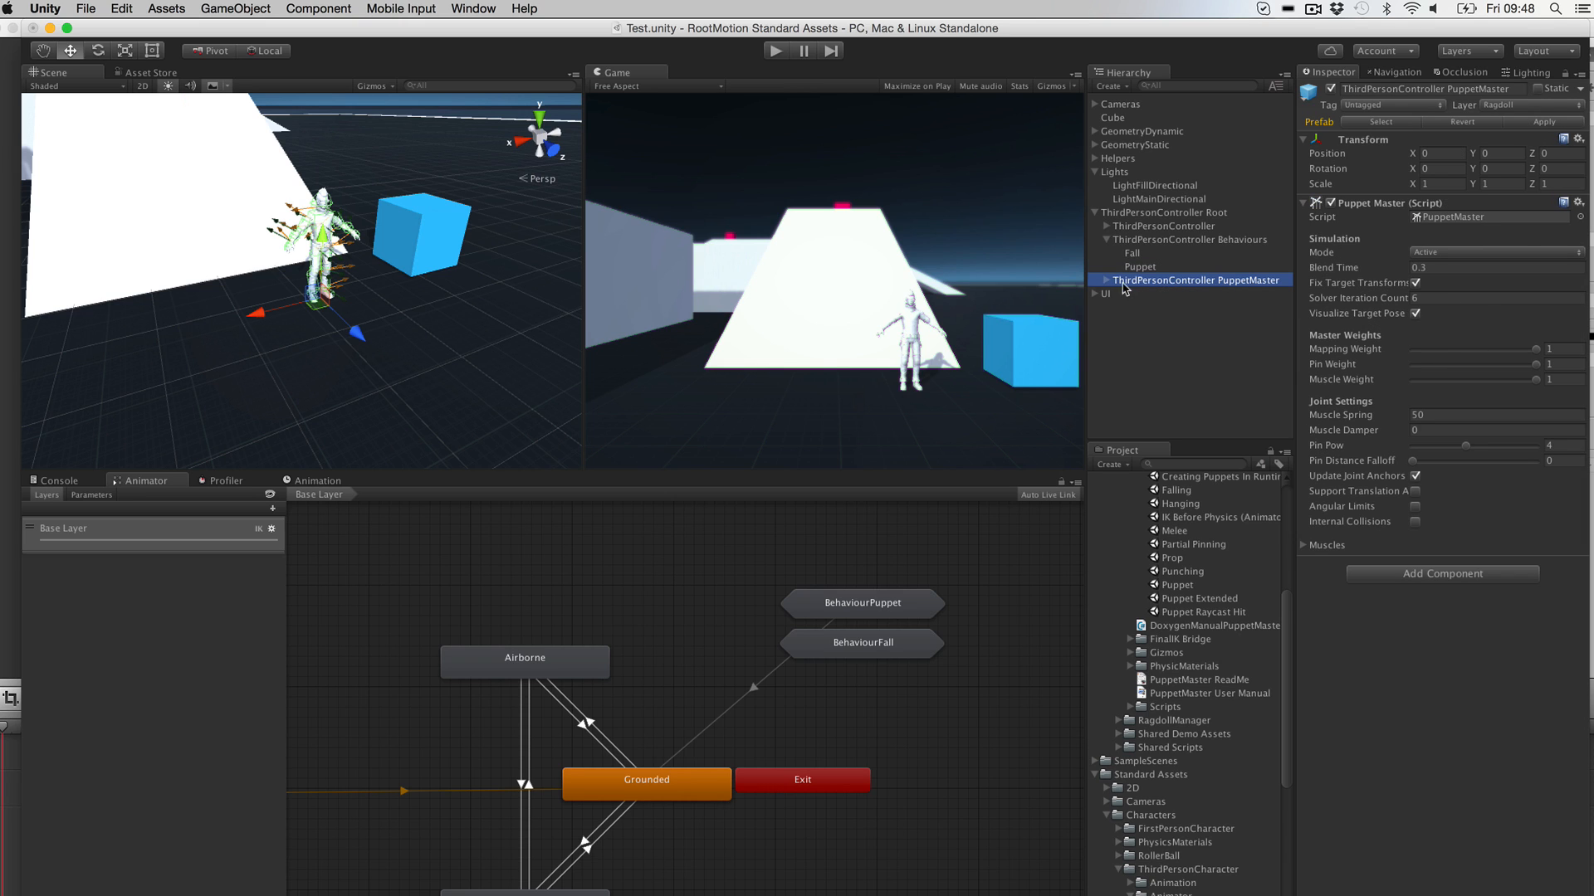
click(1107, 282)
click(1144, 294)
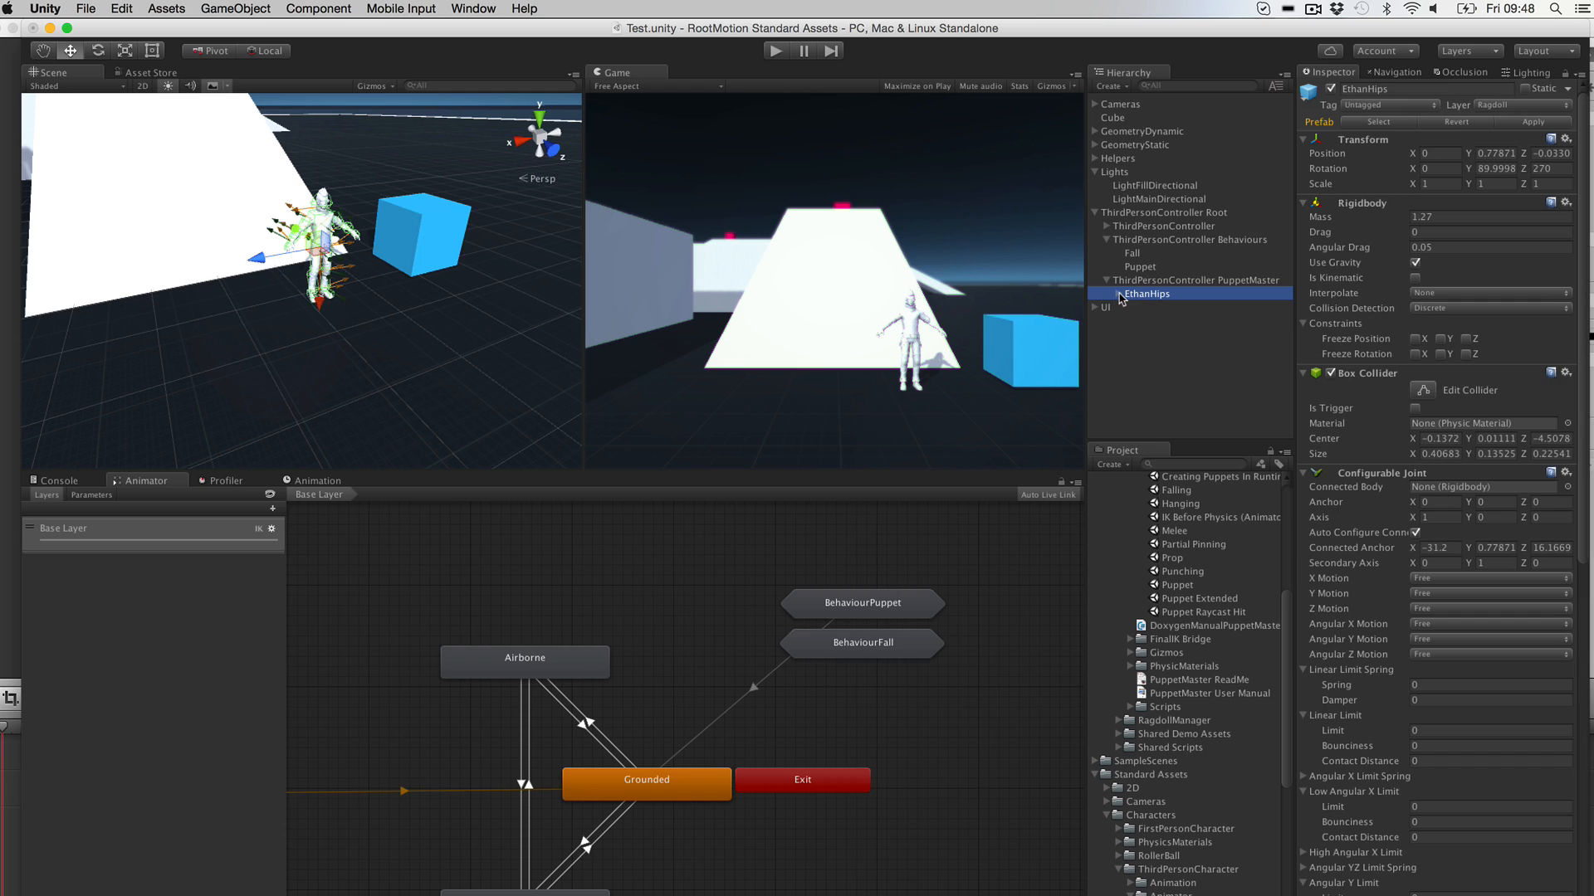
click(1161, 308)
click(1149, 294)
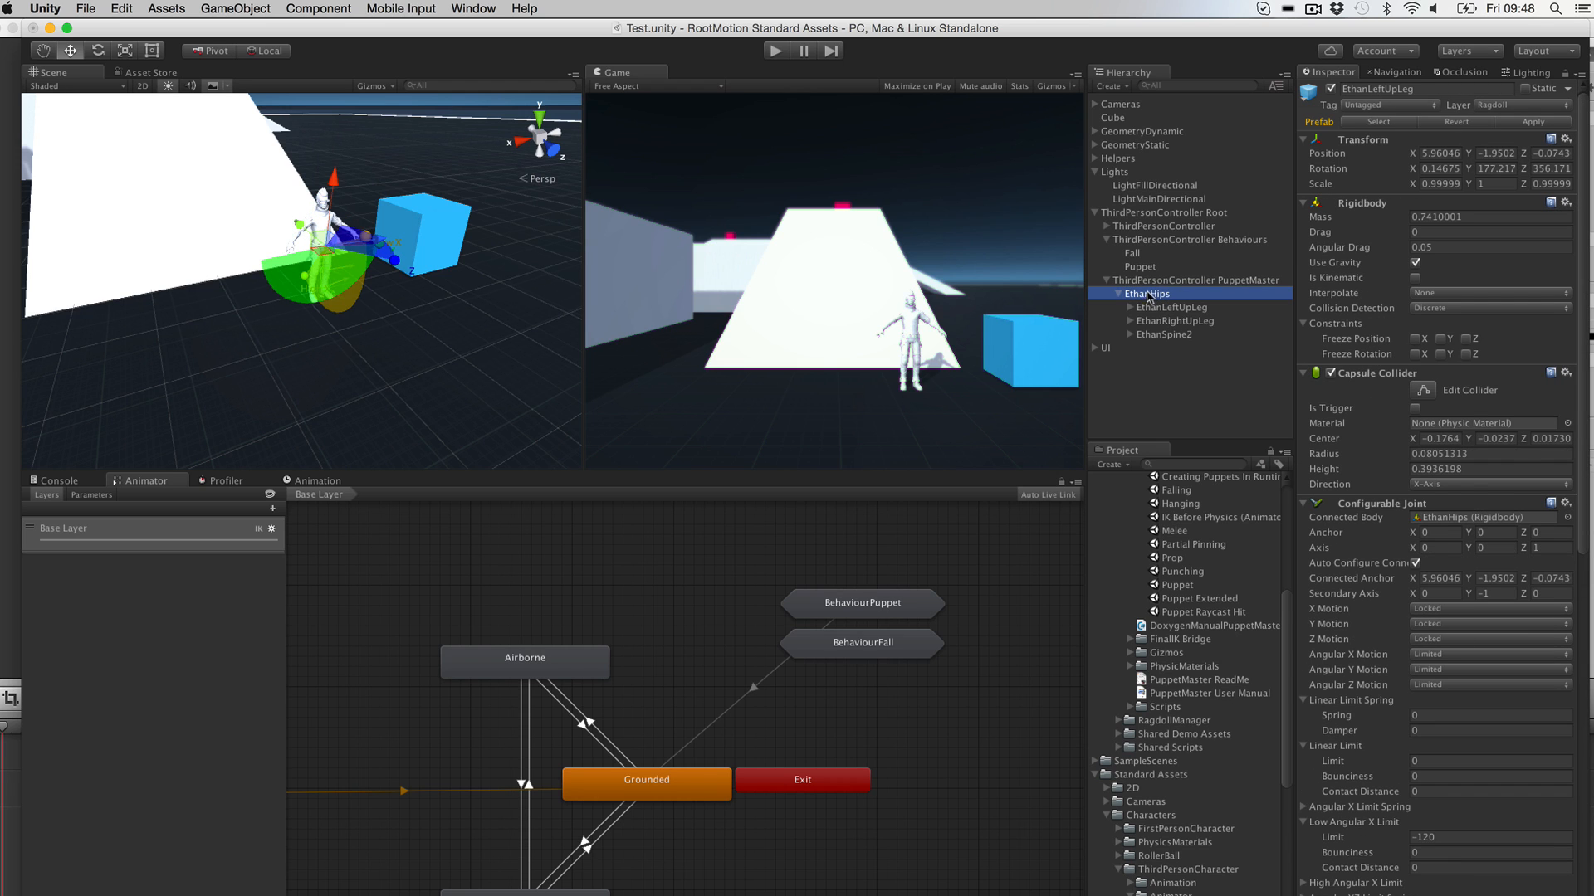
click(1152, 282)
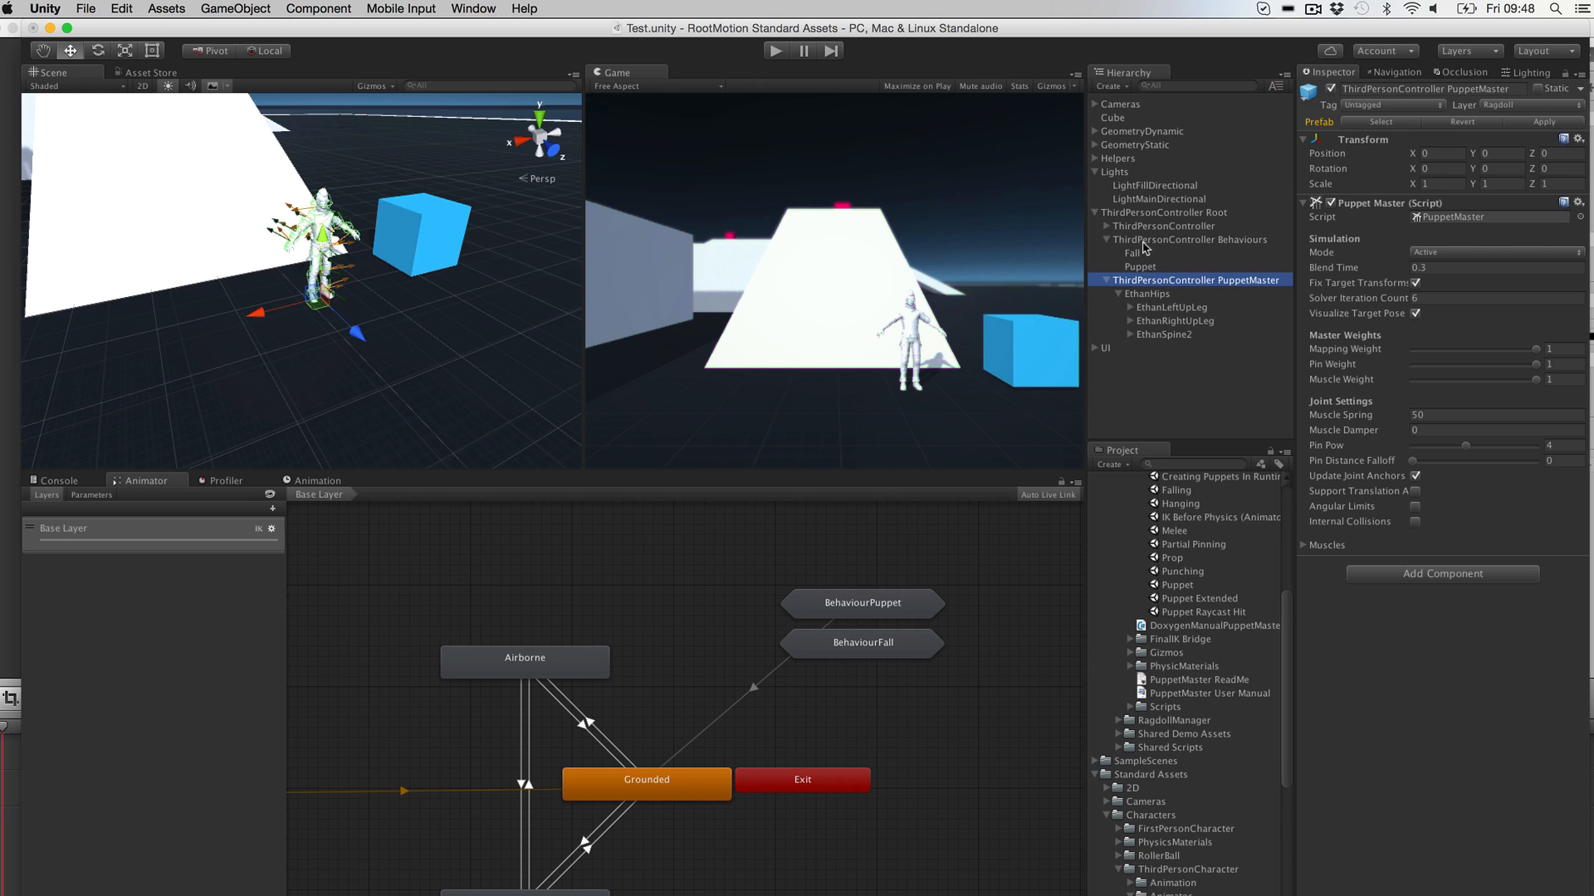
Step: Add a Ragdoll Editor with a Mass Multiplier of 10 to the PuppetMaster object and remove the component again
click(1144, 242)
click(1154, 282)
click(1429, 576)
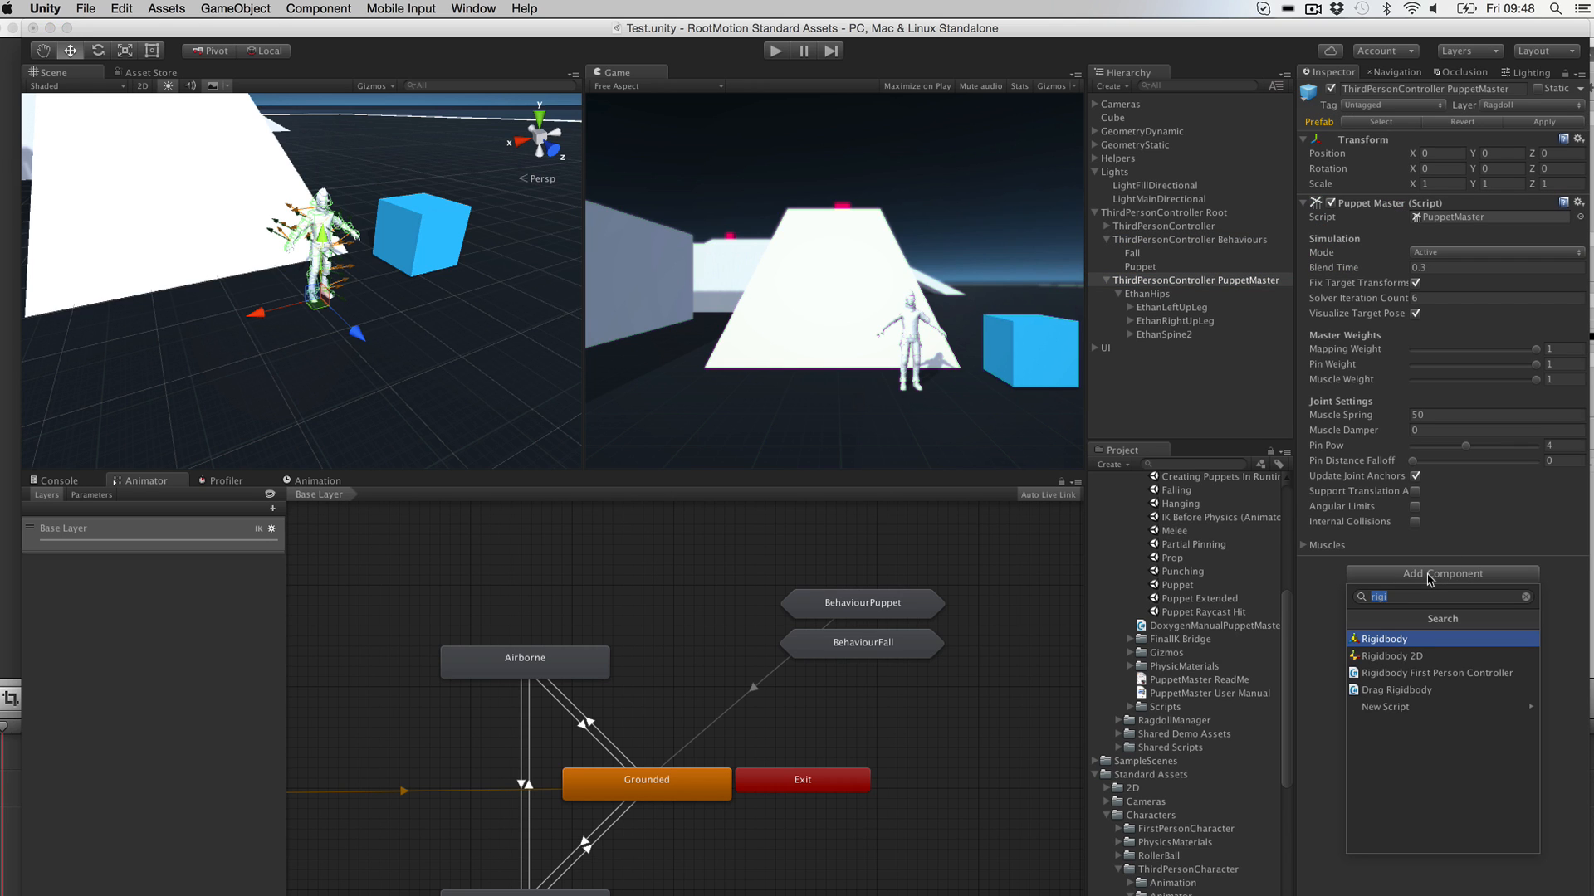
text(rag)
key(Return)
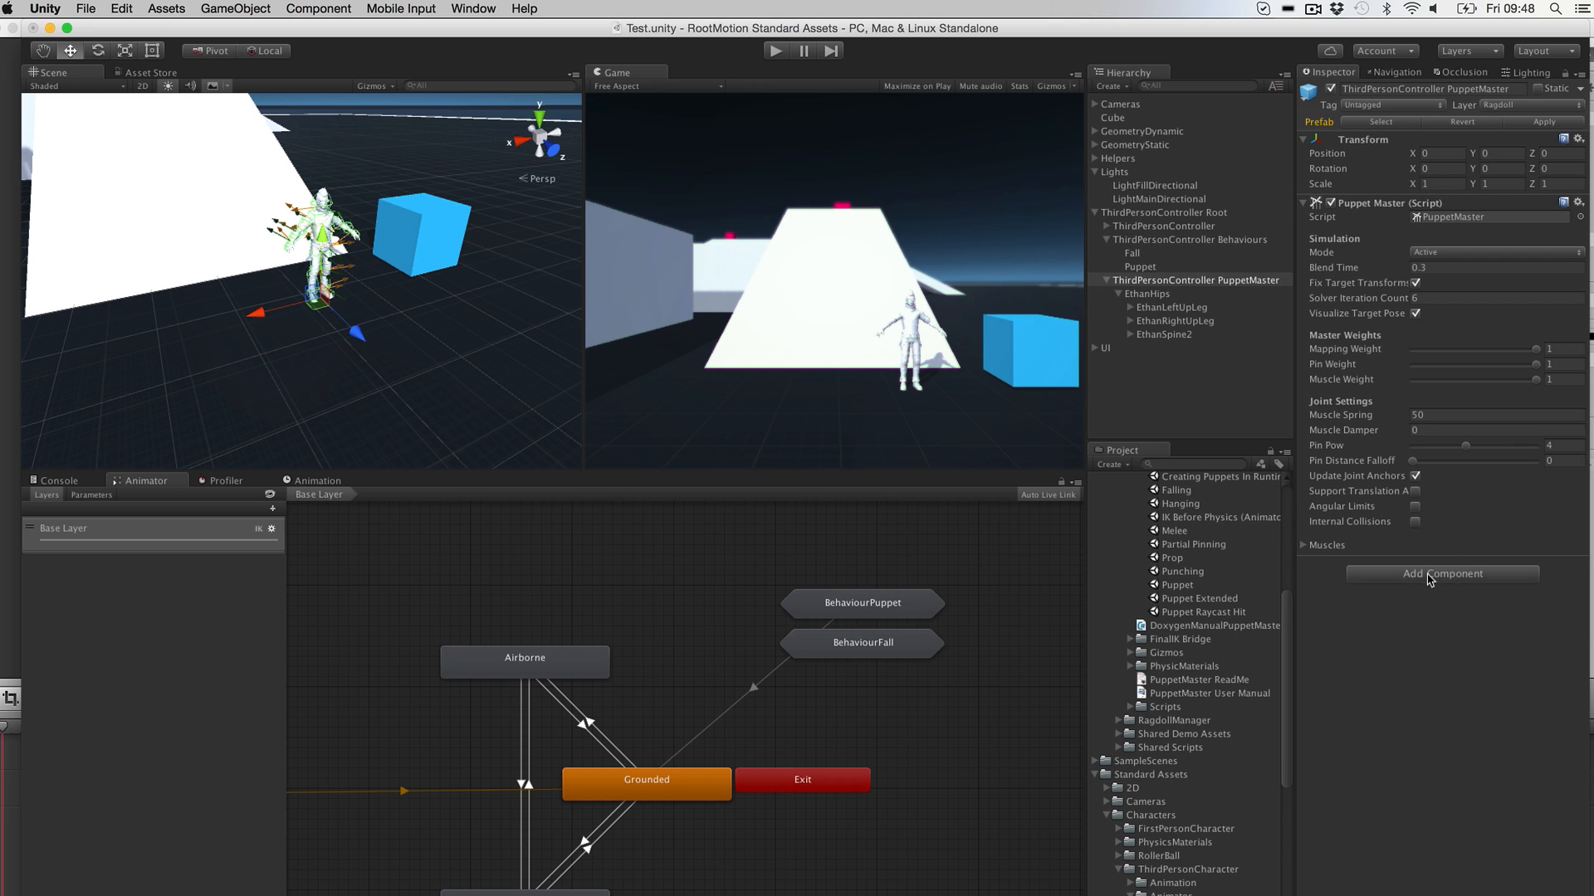
click(1432, 619)
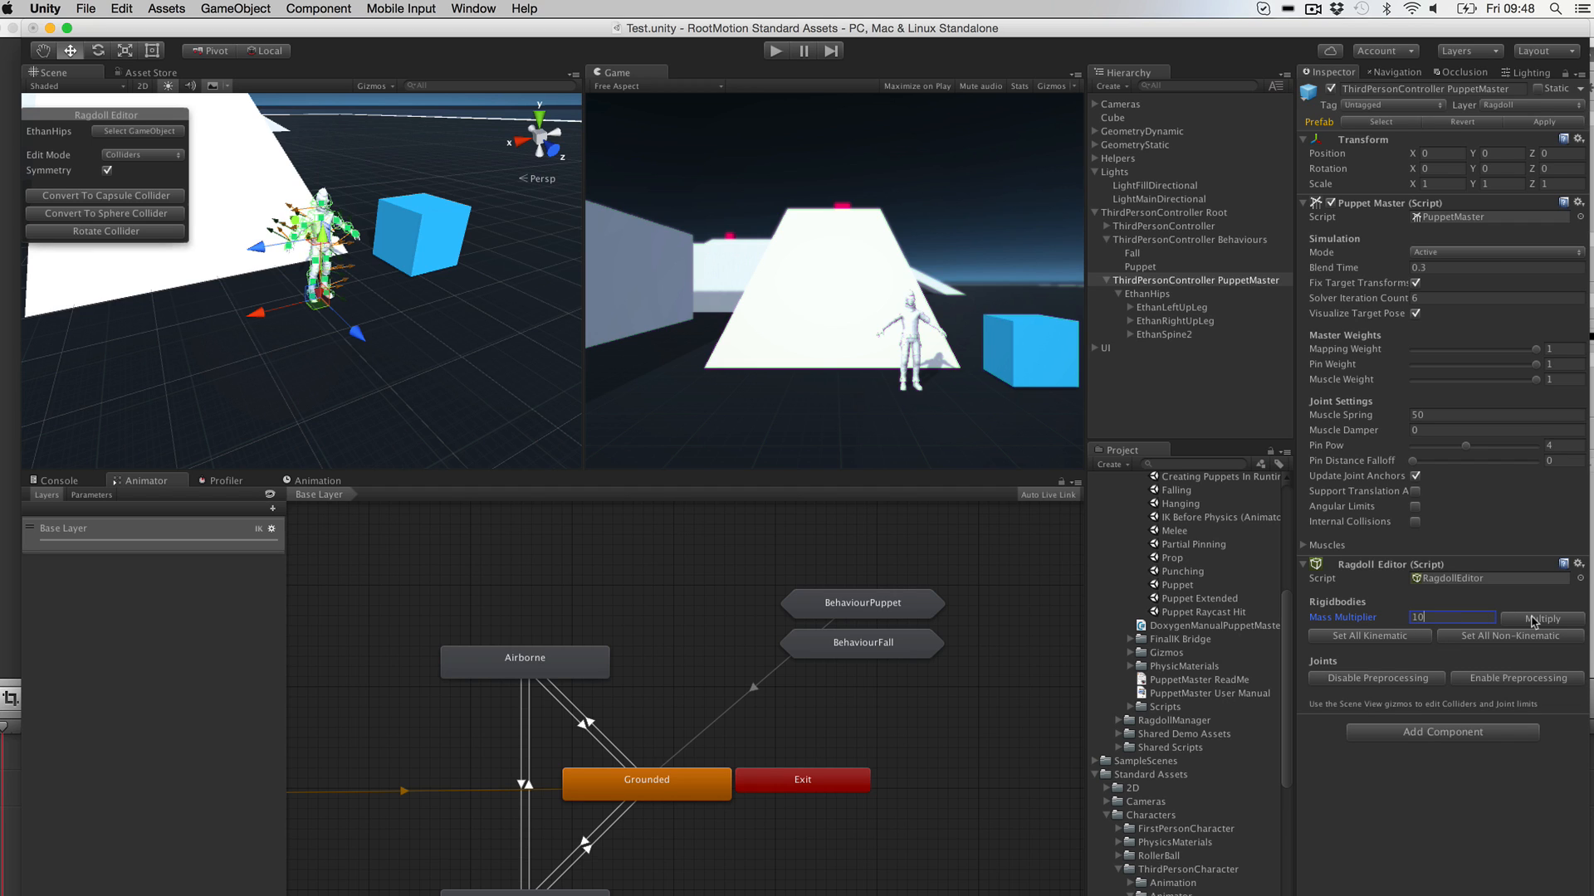
right_click(1391, 572)
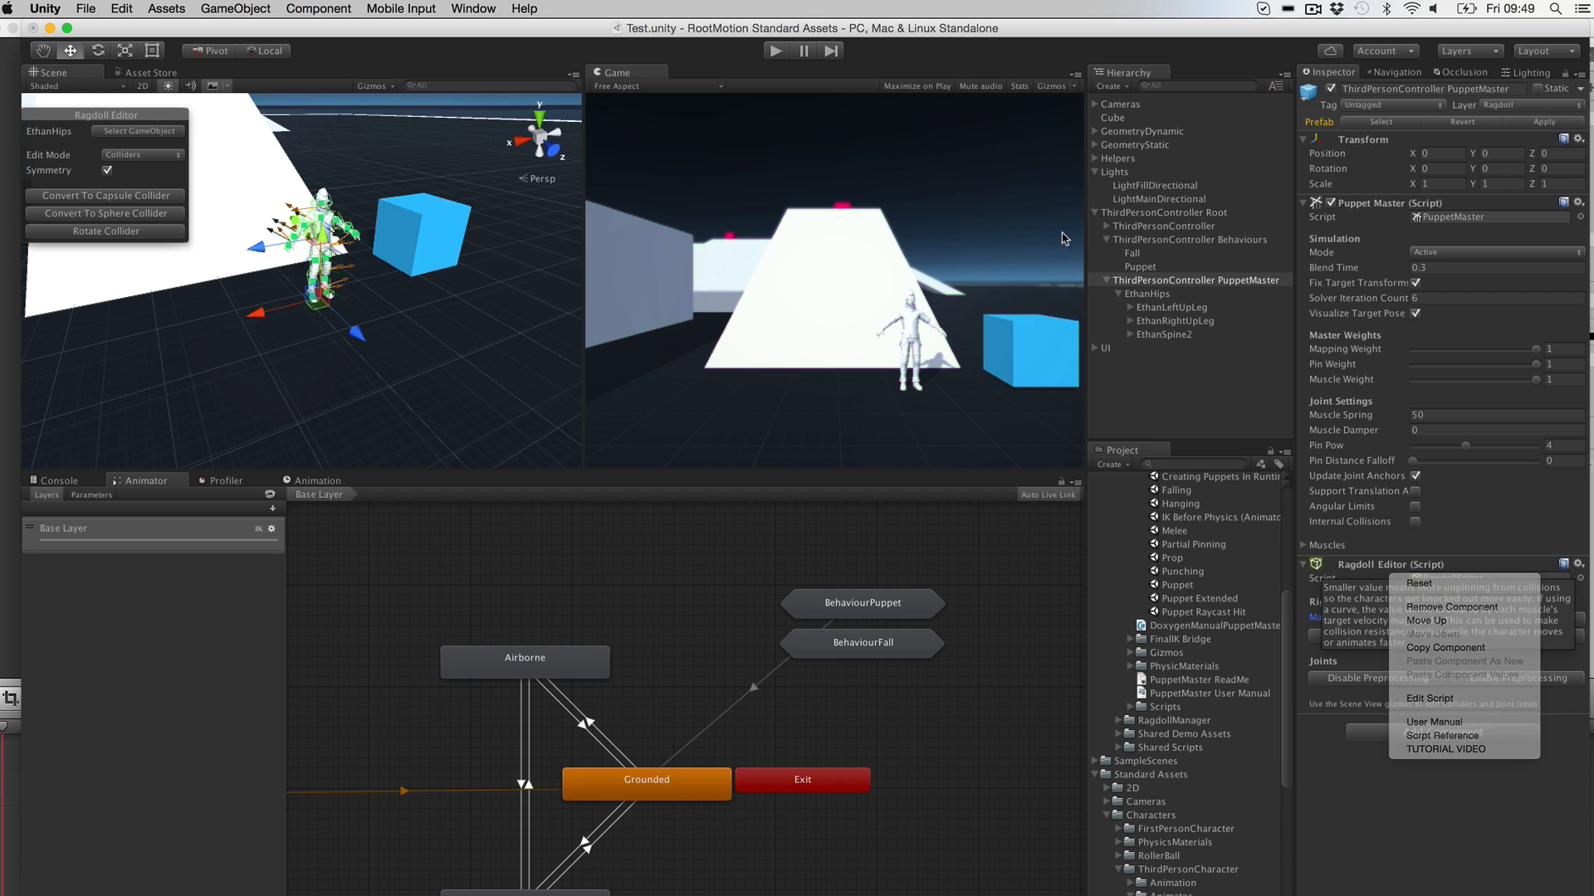
click(1436, 605)
Step: Run the game and steer the character into and around the blue cube to test their collision
click(775, 52)
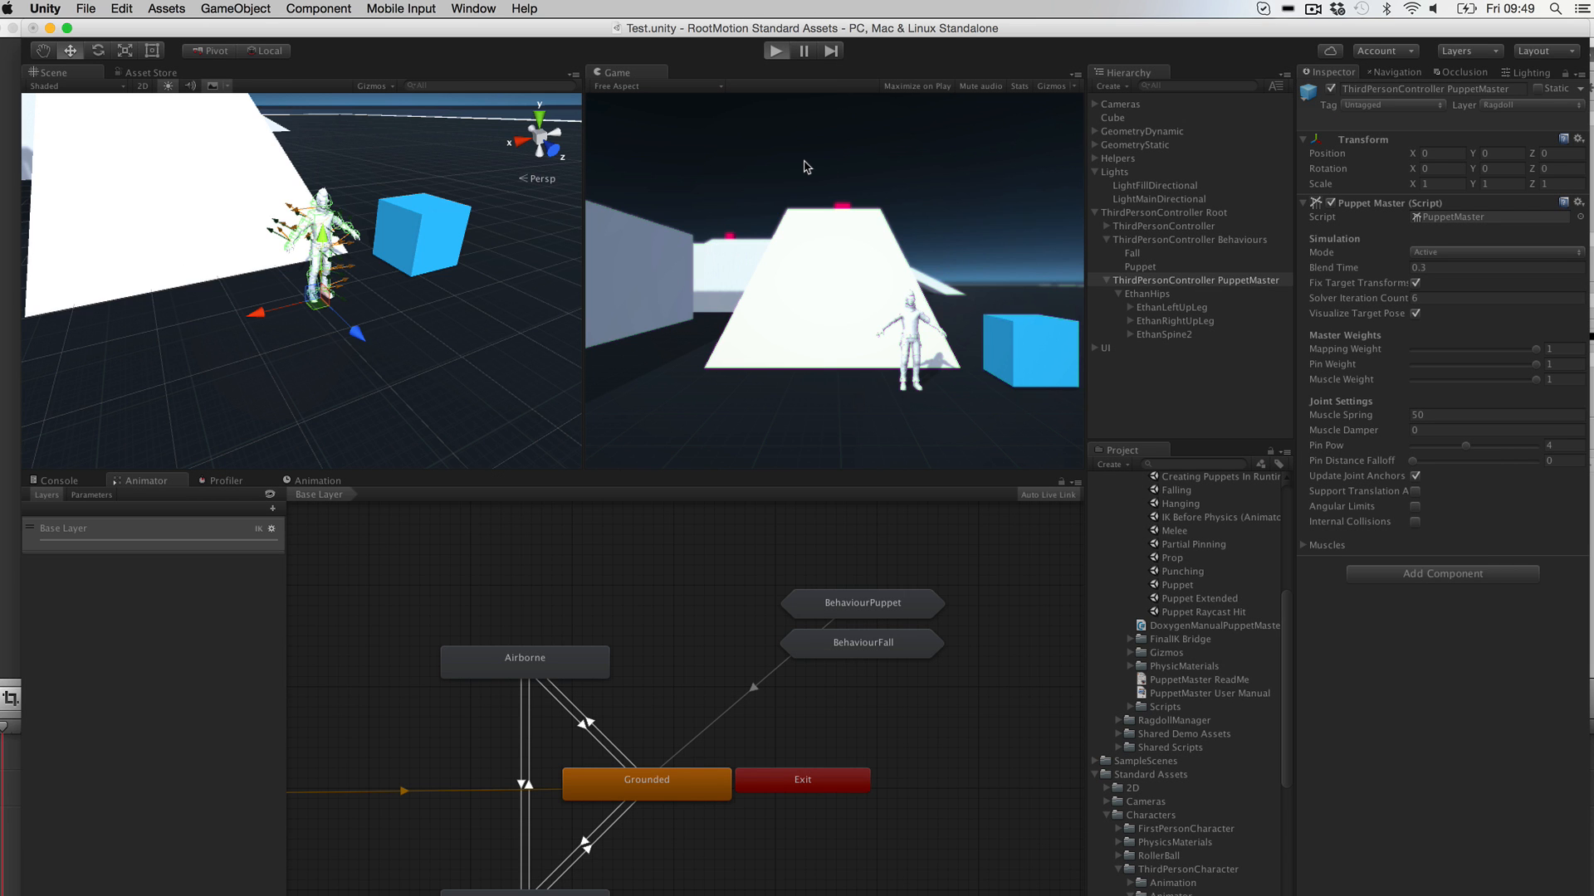
key(d)
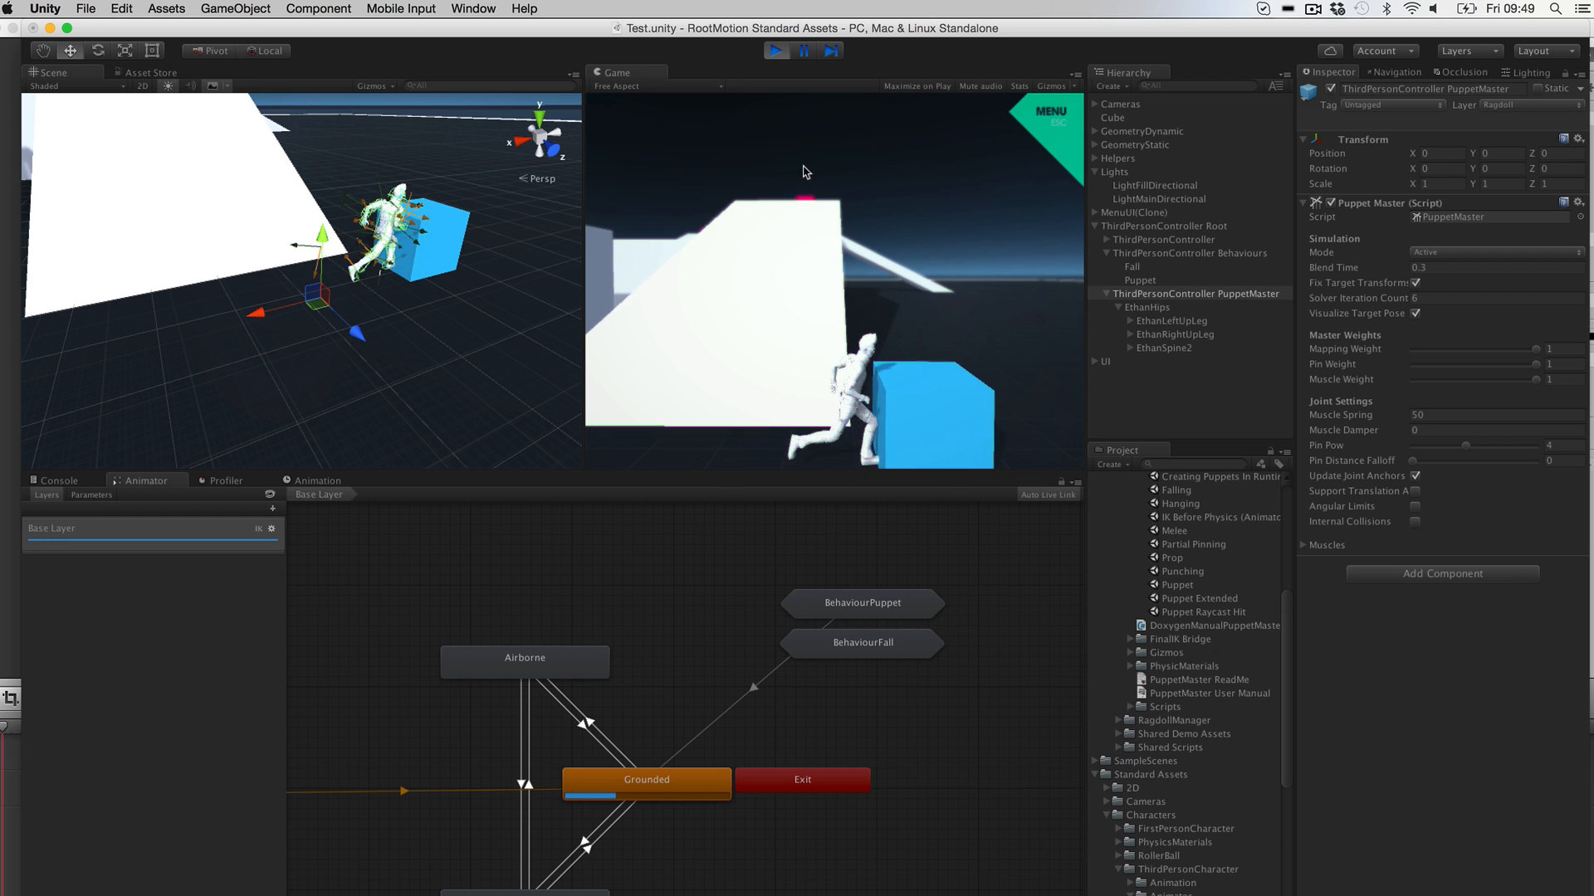
key(s)
key(a)
key(w)
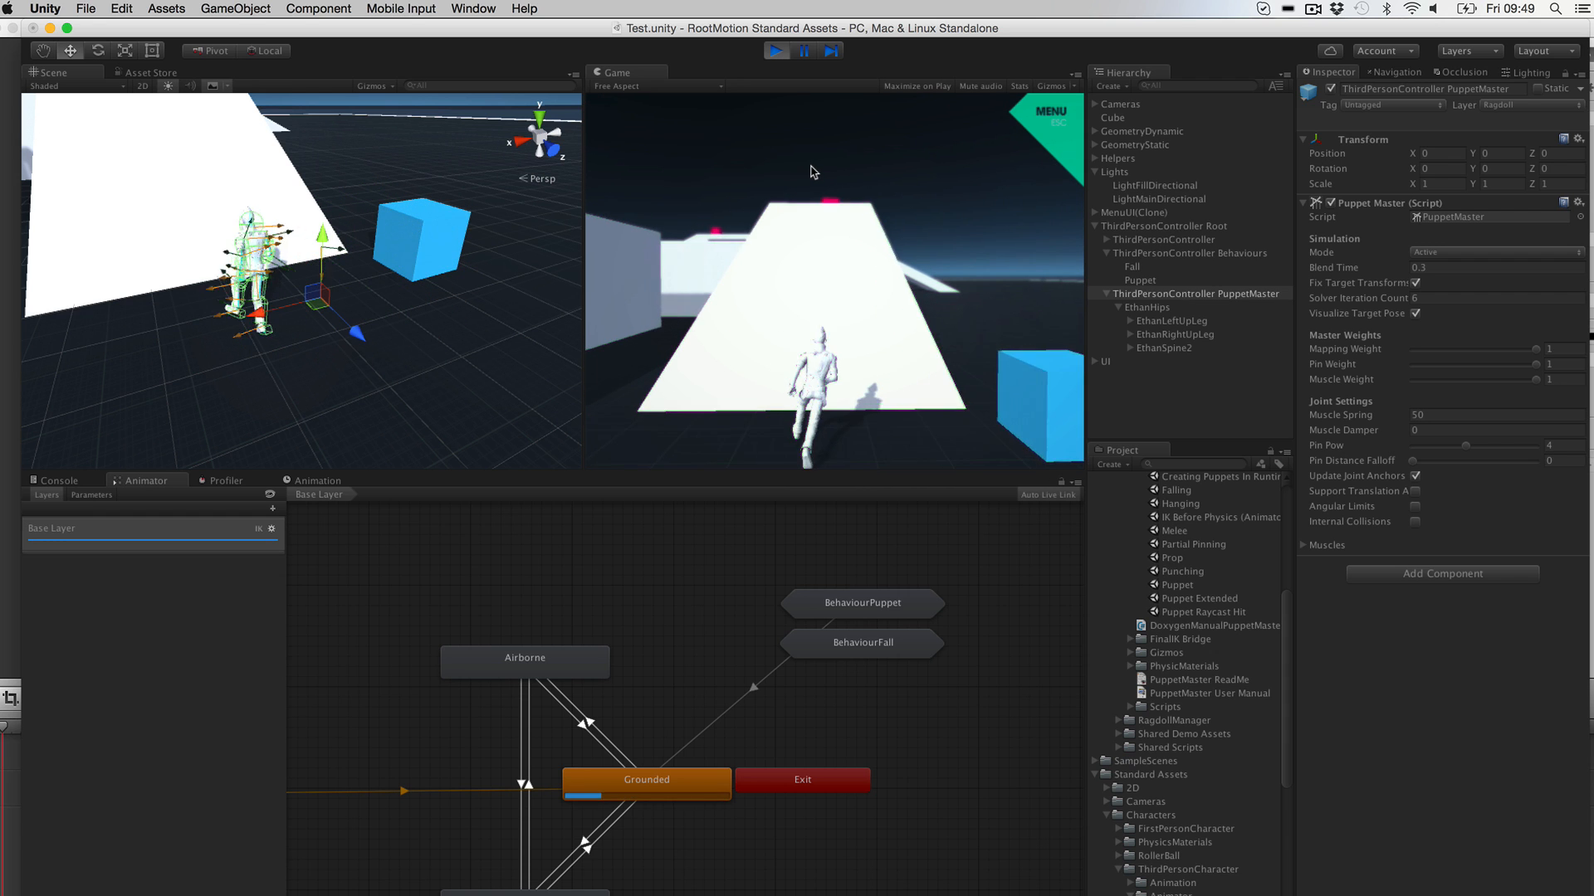
key(d)
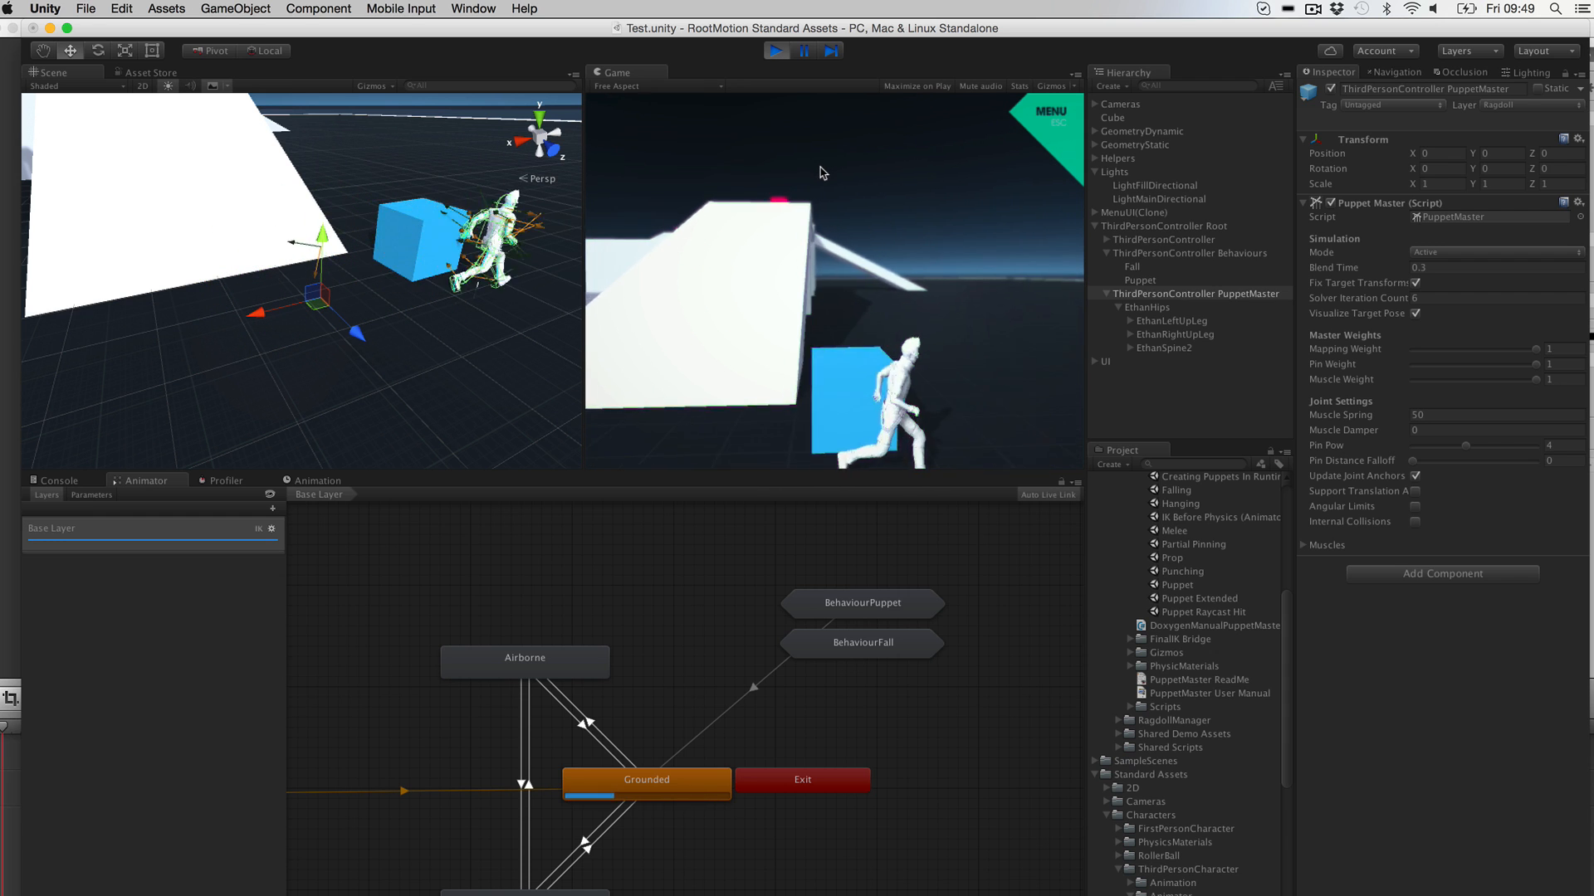
key(w)
key(d)
key(s)
key(a)
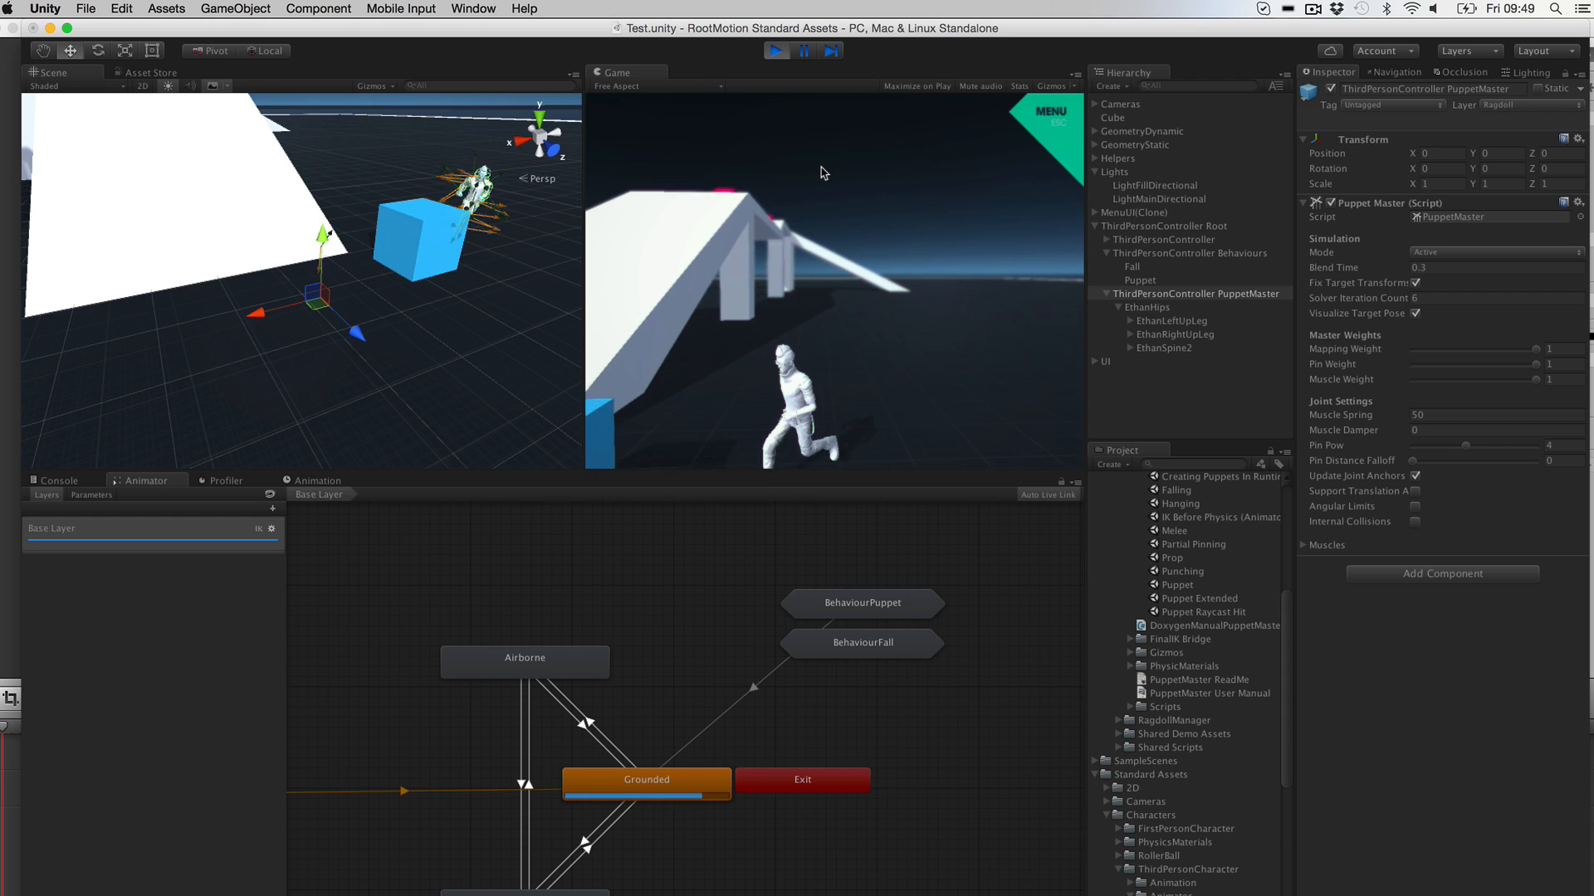
key(s)
key(a)
key(w)
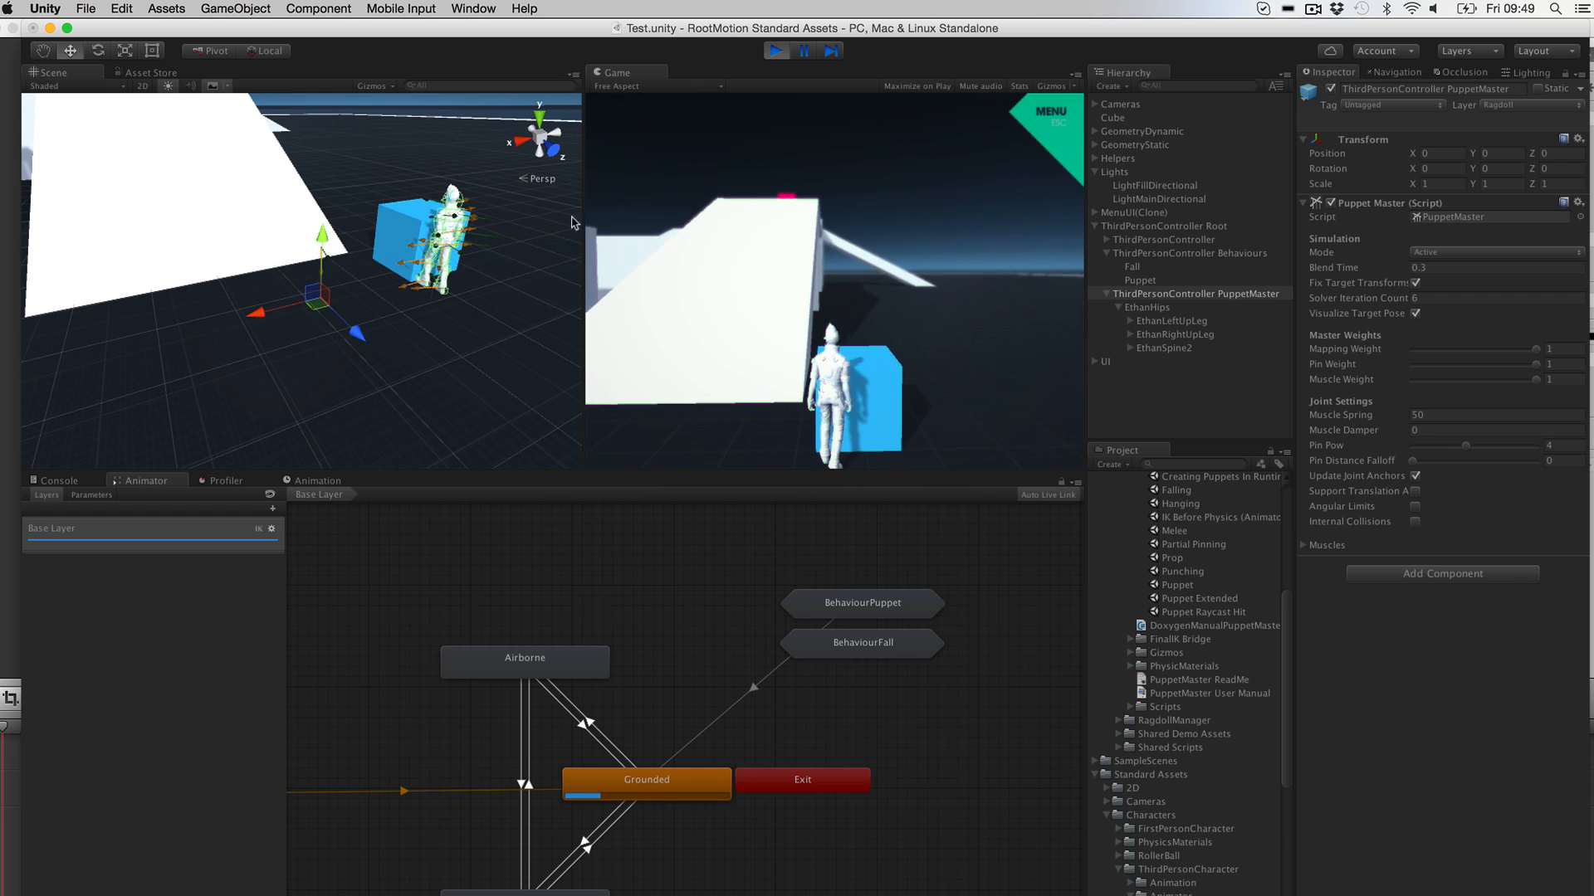
Step: Select the ThirdPersonController in the running scene and examine its capsule collider close up beside the cube
middle_drag(514, 241, 412, 309)
click(1201, 242)
scroll(470, 281, up, 4)
scroll(412, 309, up, 3)
alt+drag(412, 309, 498, 282)
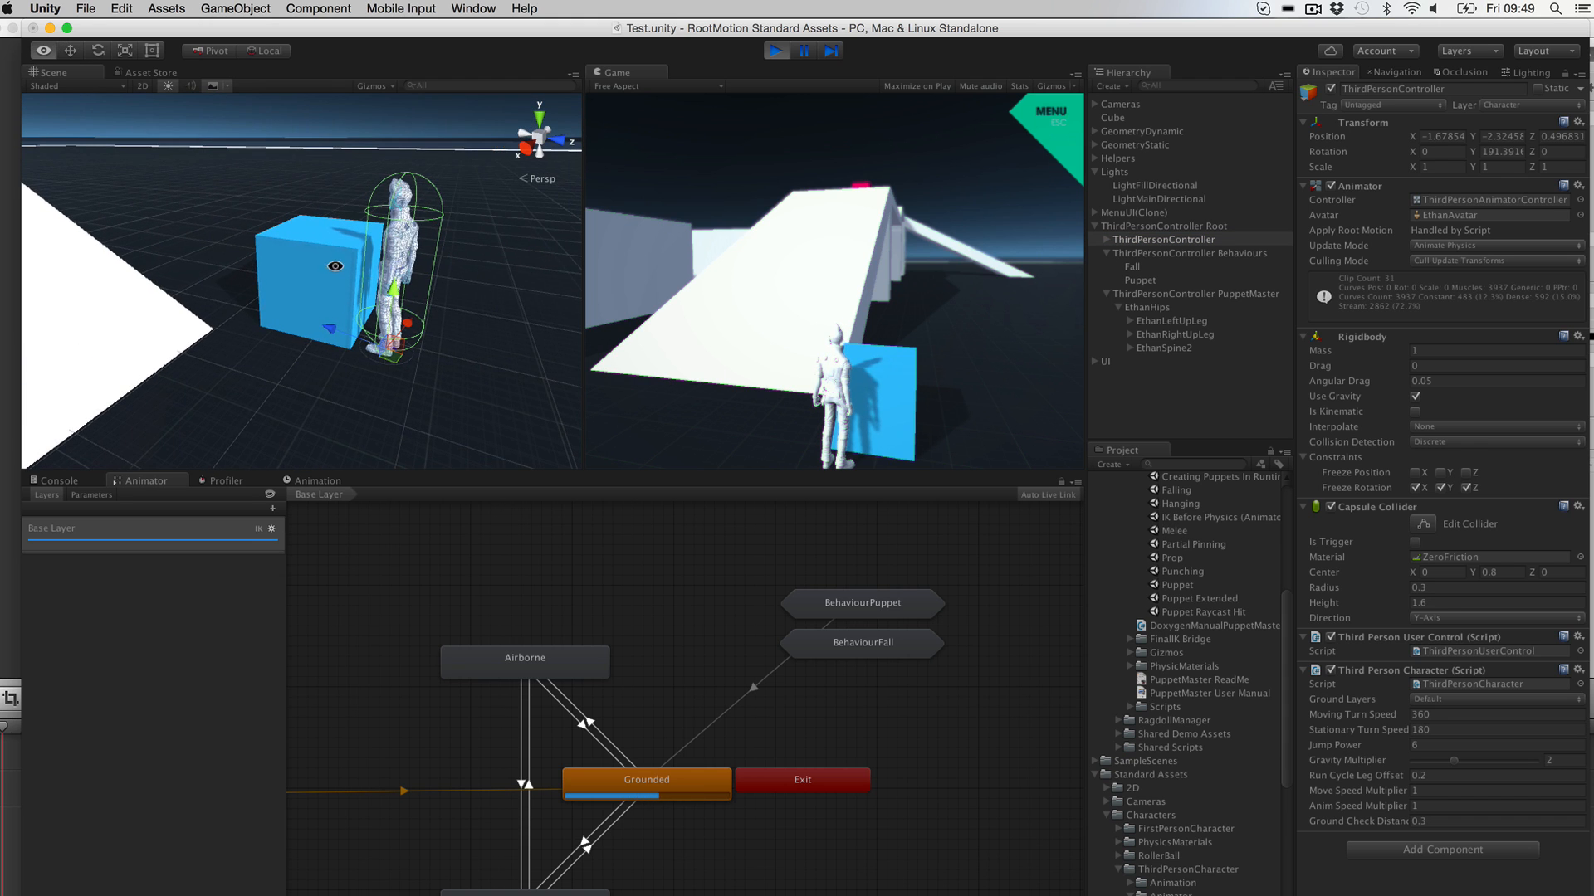
scroll(361, 266, up, 2)
Step: Run and jump the character against the cube while watching its capsule collider, and stop the game
click(874, 289)
key(w)
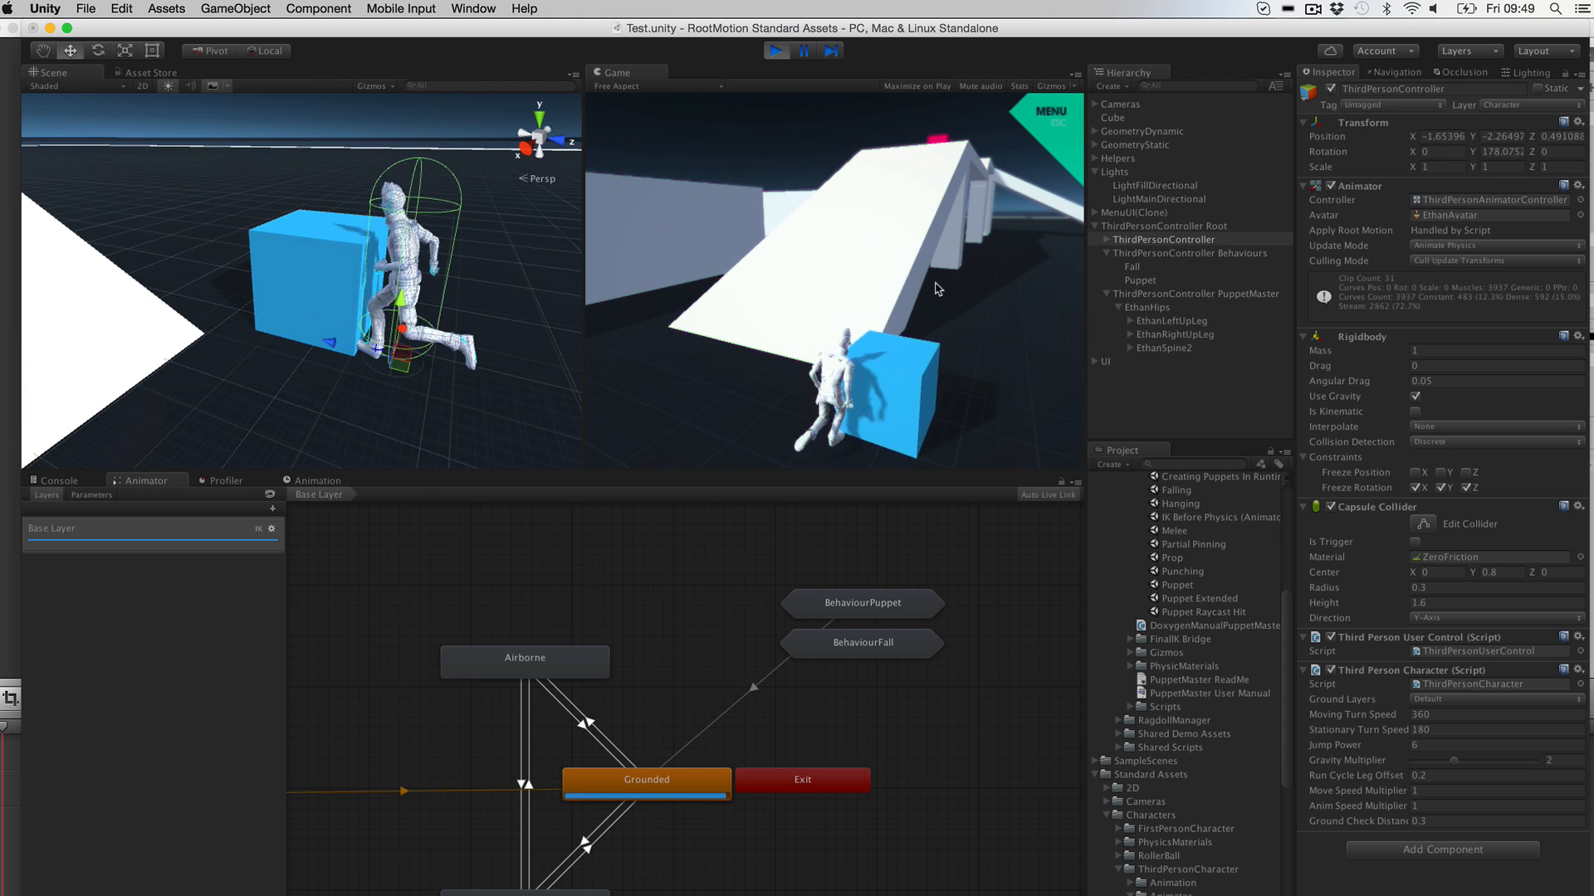
key(d)
key(space)
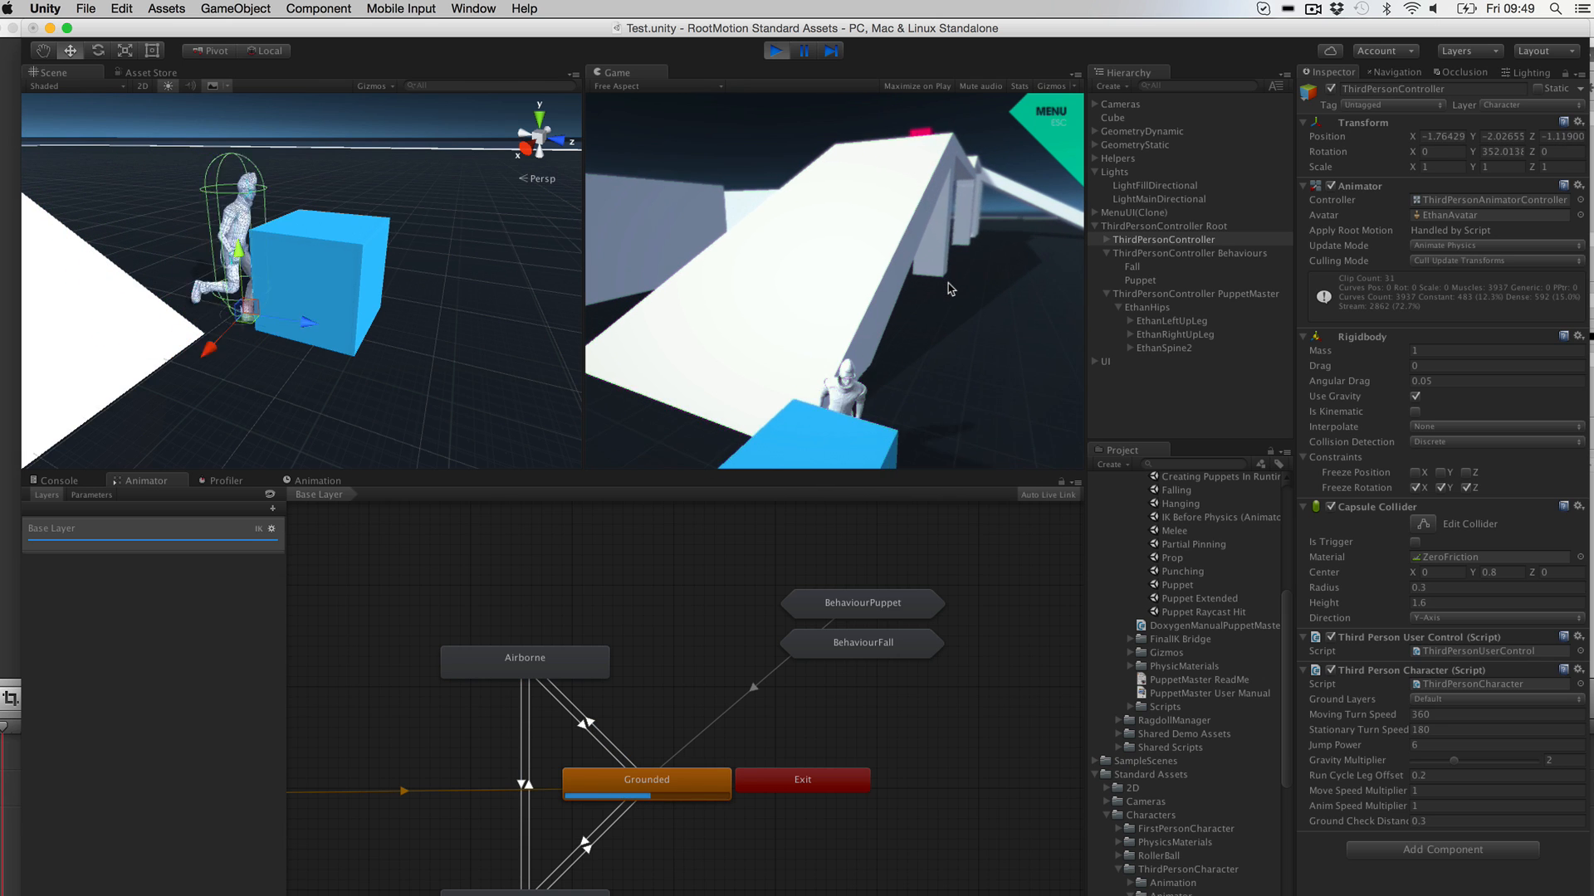
key(super+p)
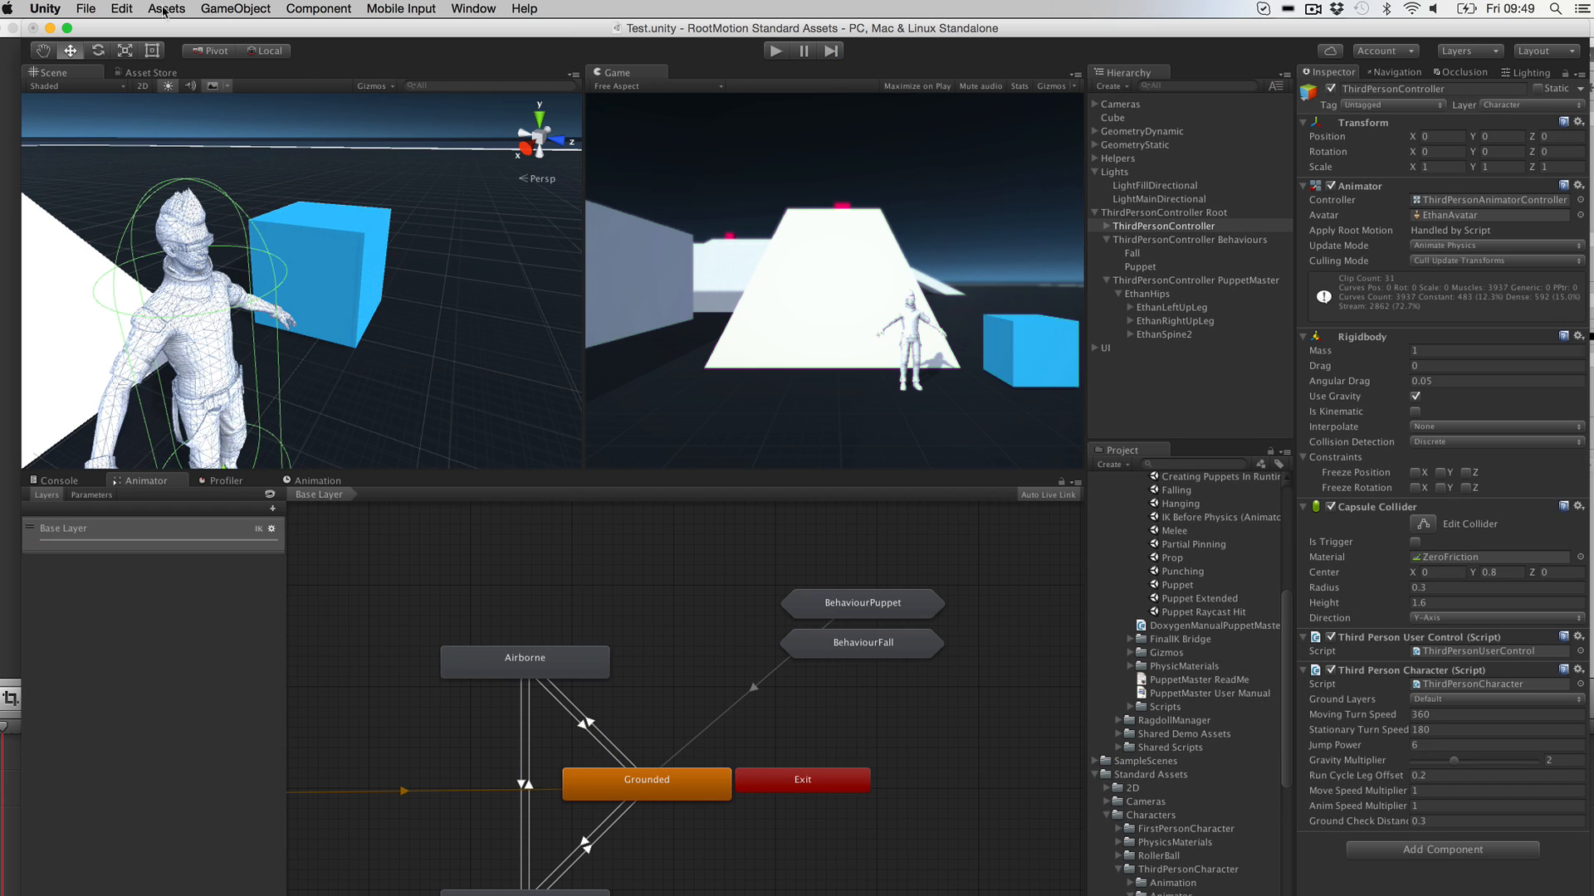
Step: Disable collisions between the Water and Character layers in the project's physics layer collision matrix
click(135, 10)
mouse_move(187, 375)
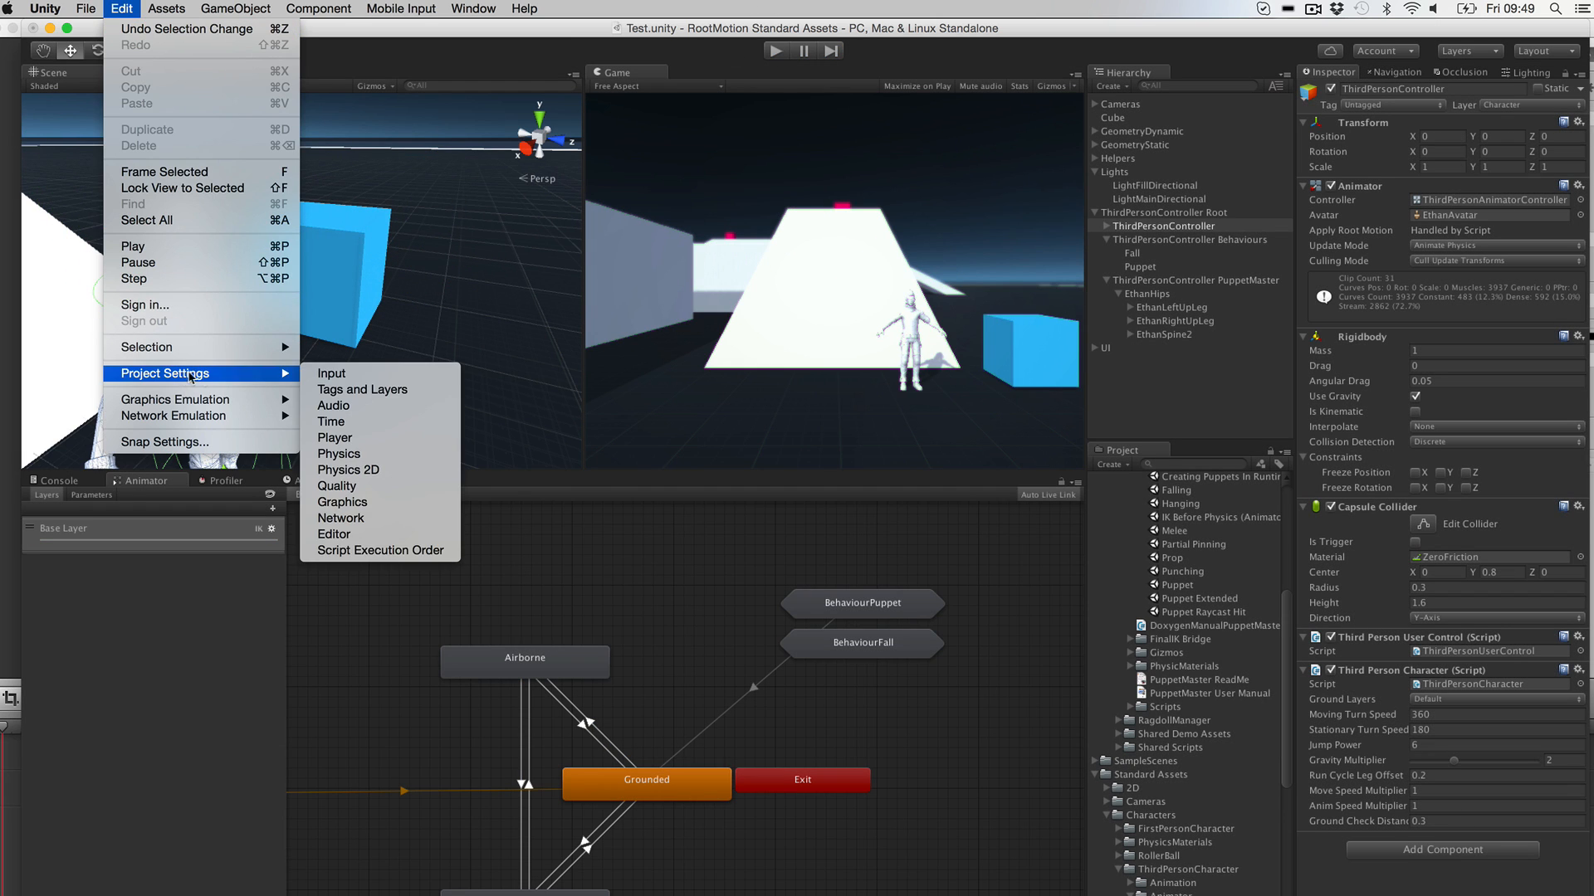
click(323, 454)
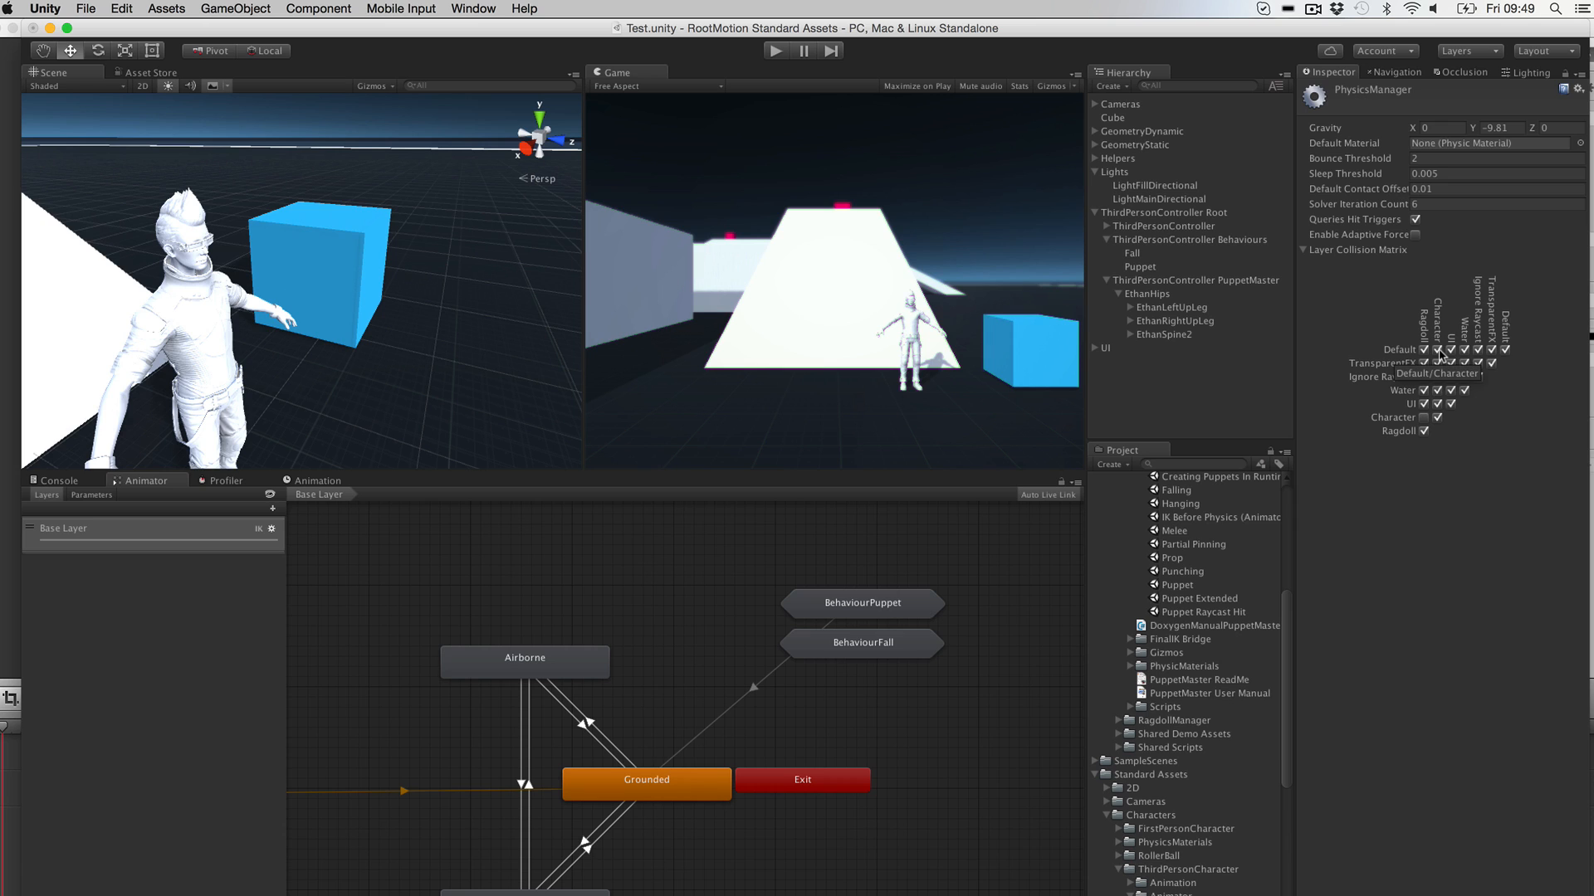
click(1436, 391)
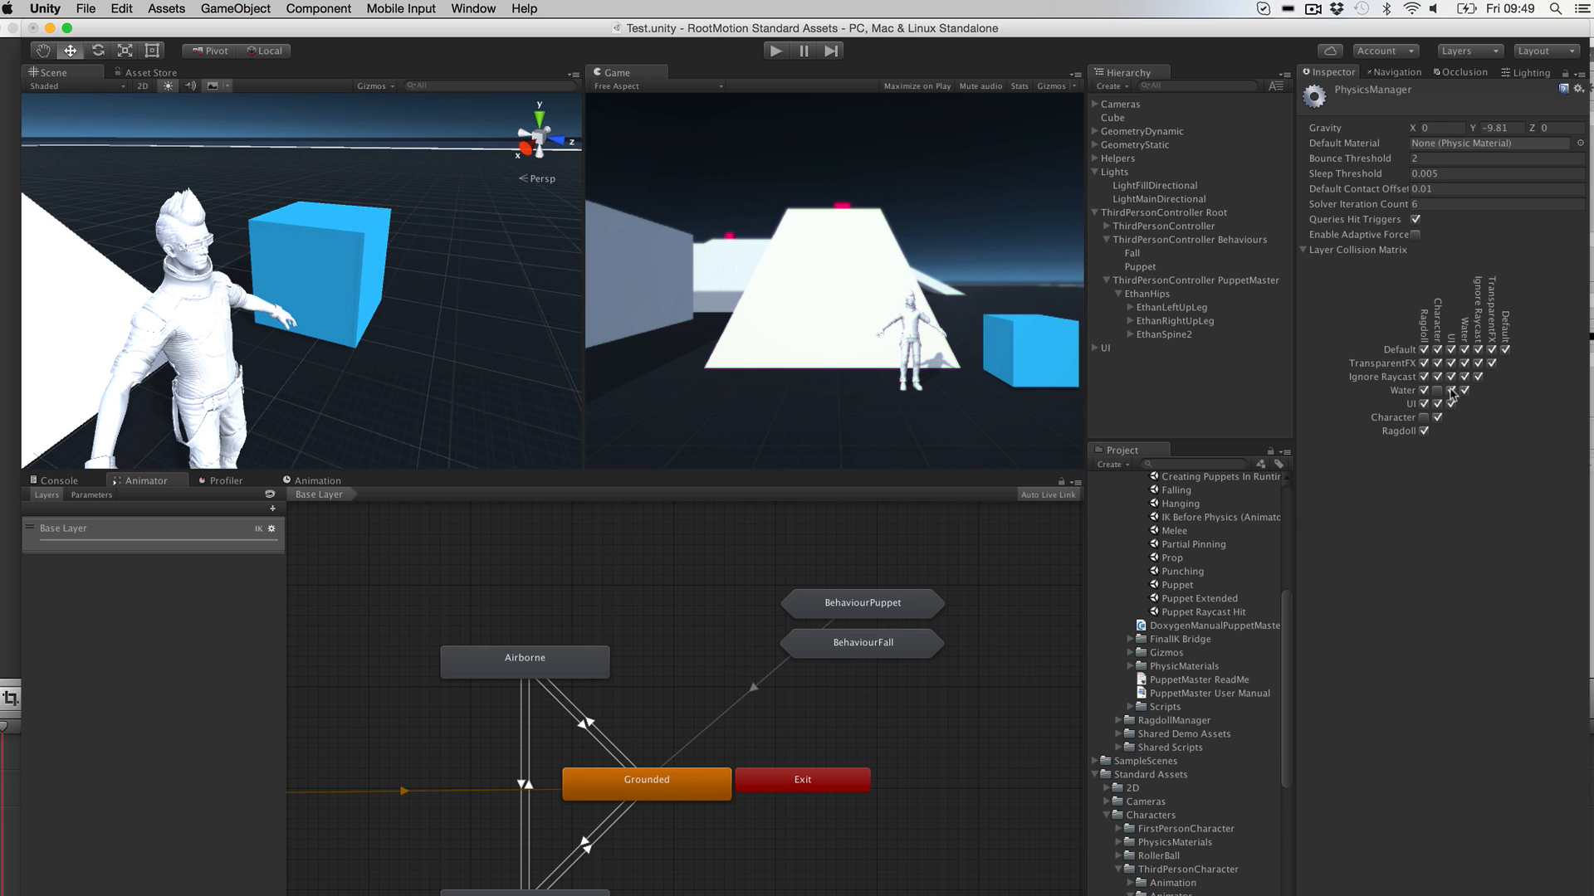
Step: Run the game again, steer the character into the cube from several sides, and stop playing
click(775, 51)
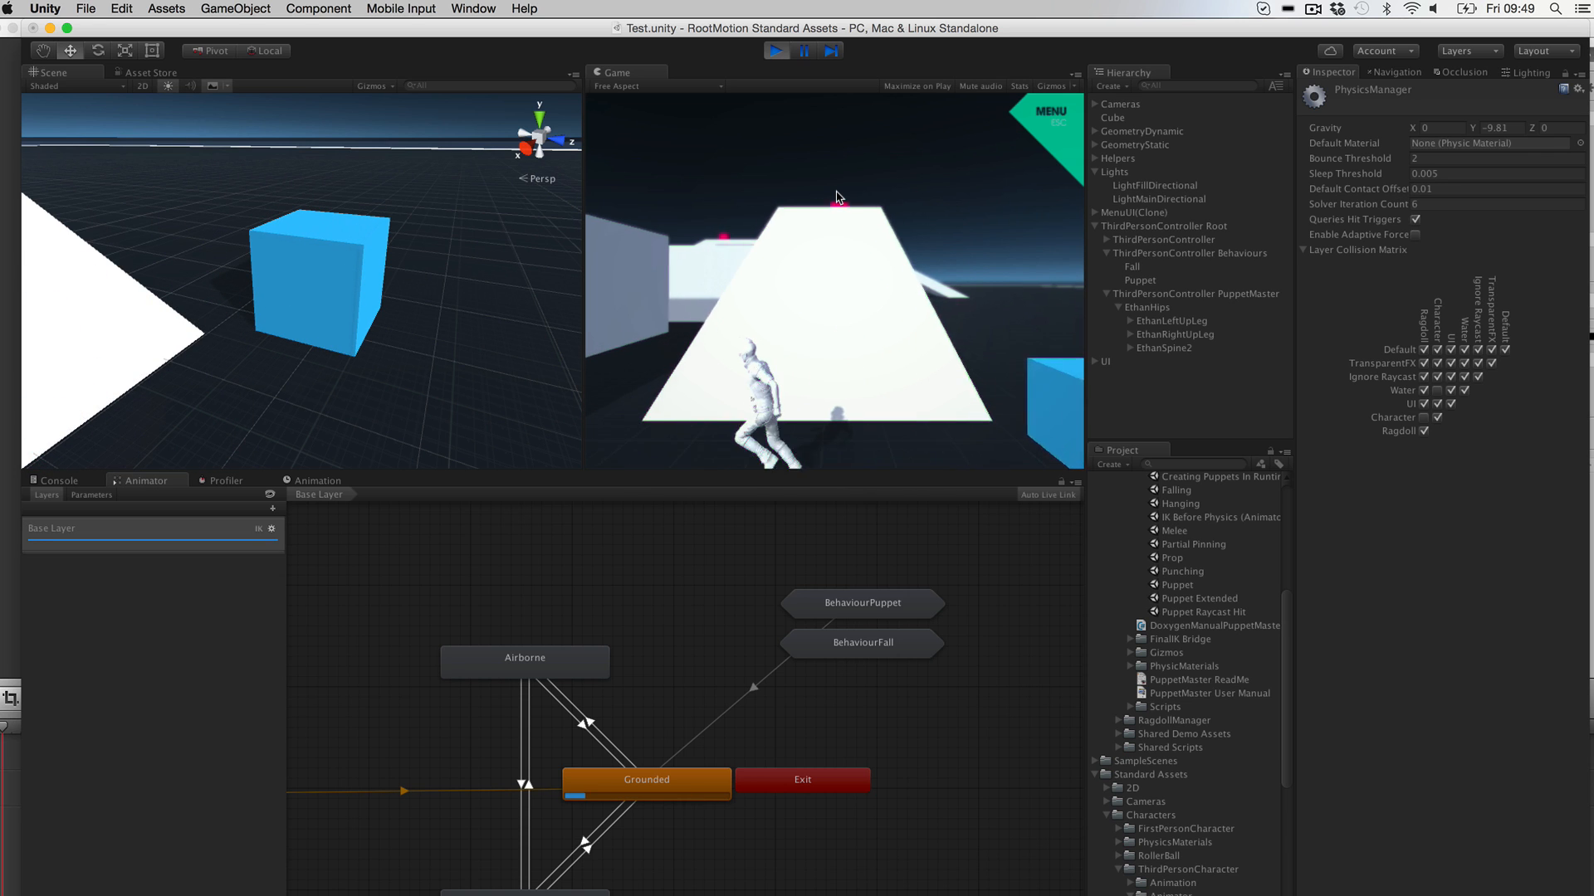
key(d)
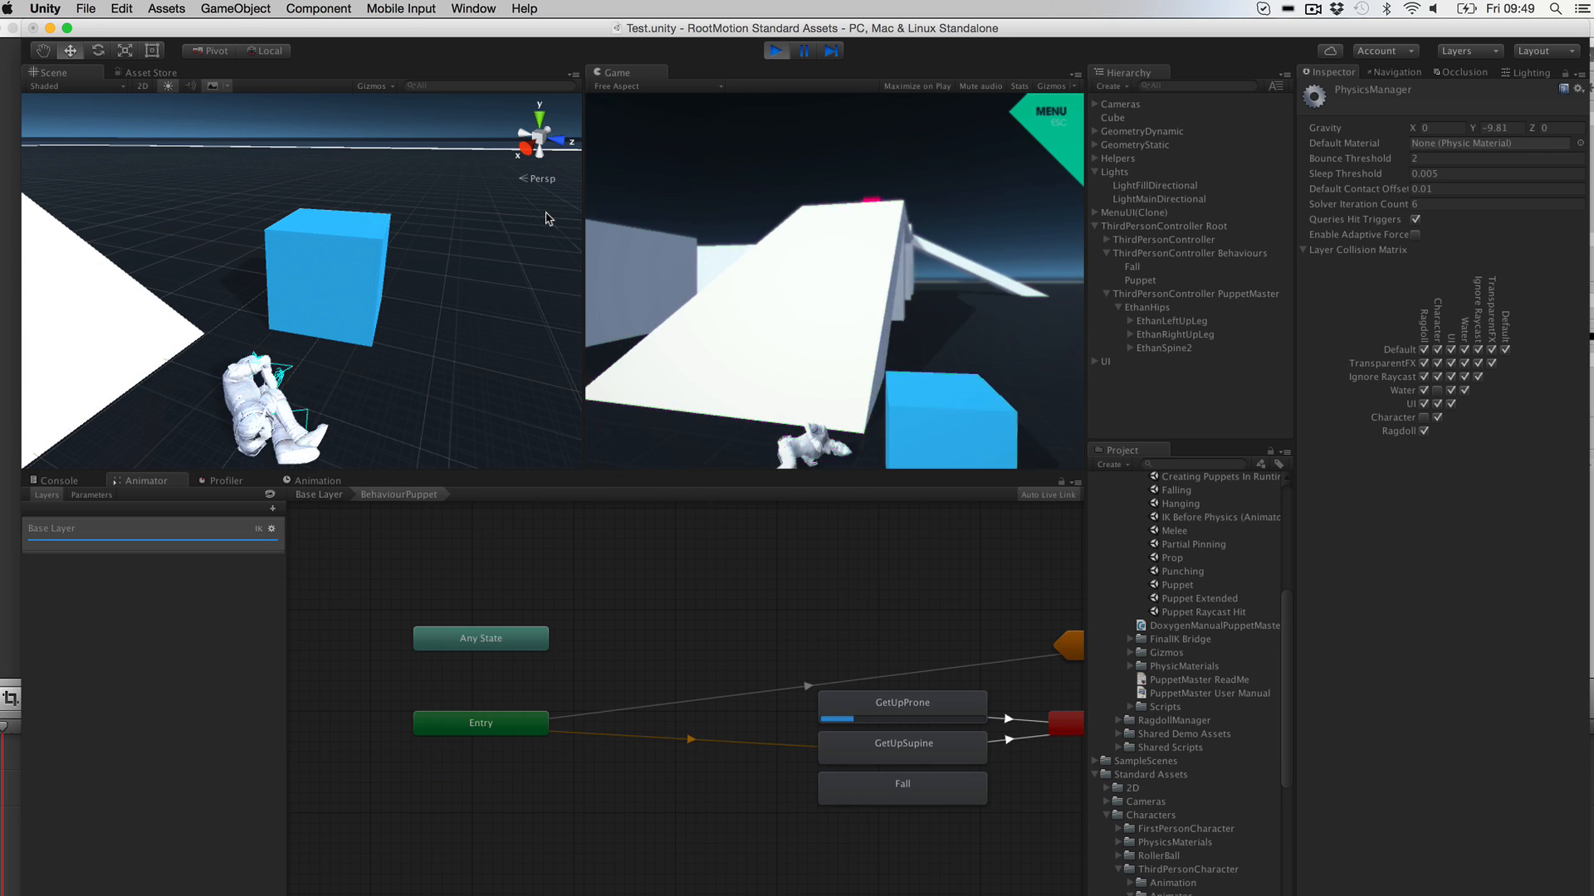
key(d)
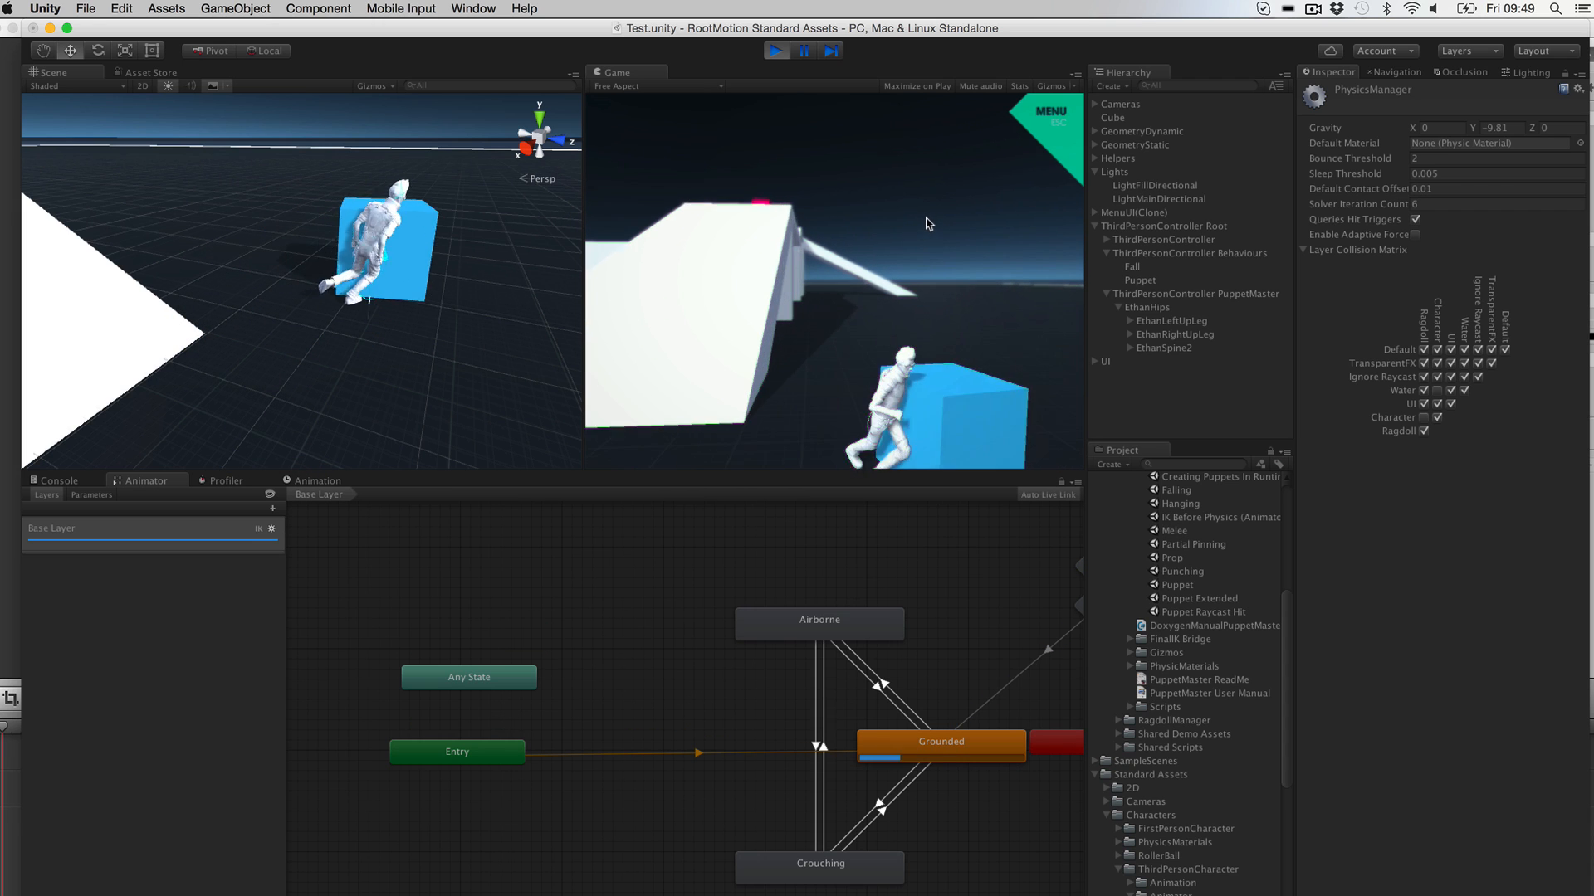
key(a)
key(w)
key(d)
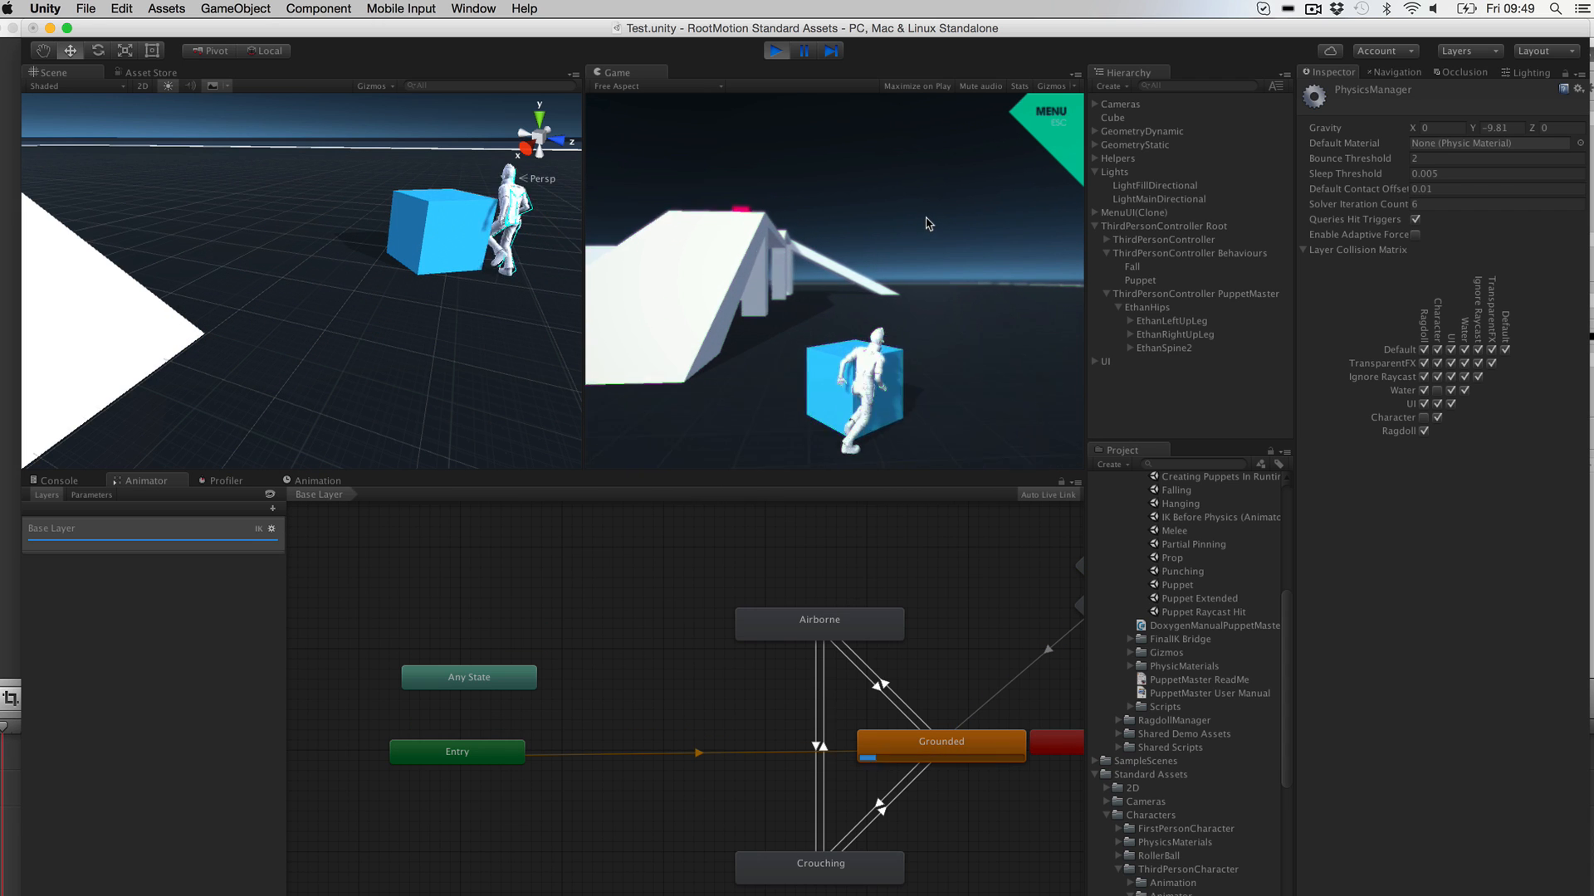
key(s)
key(a)
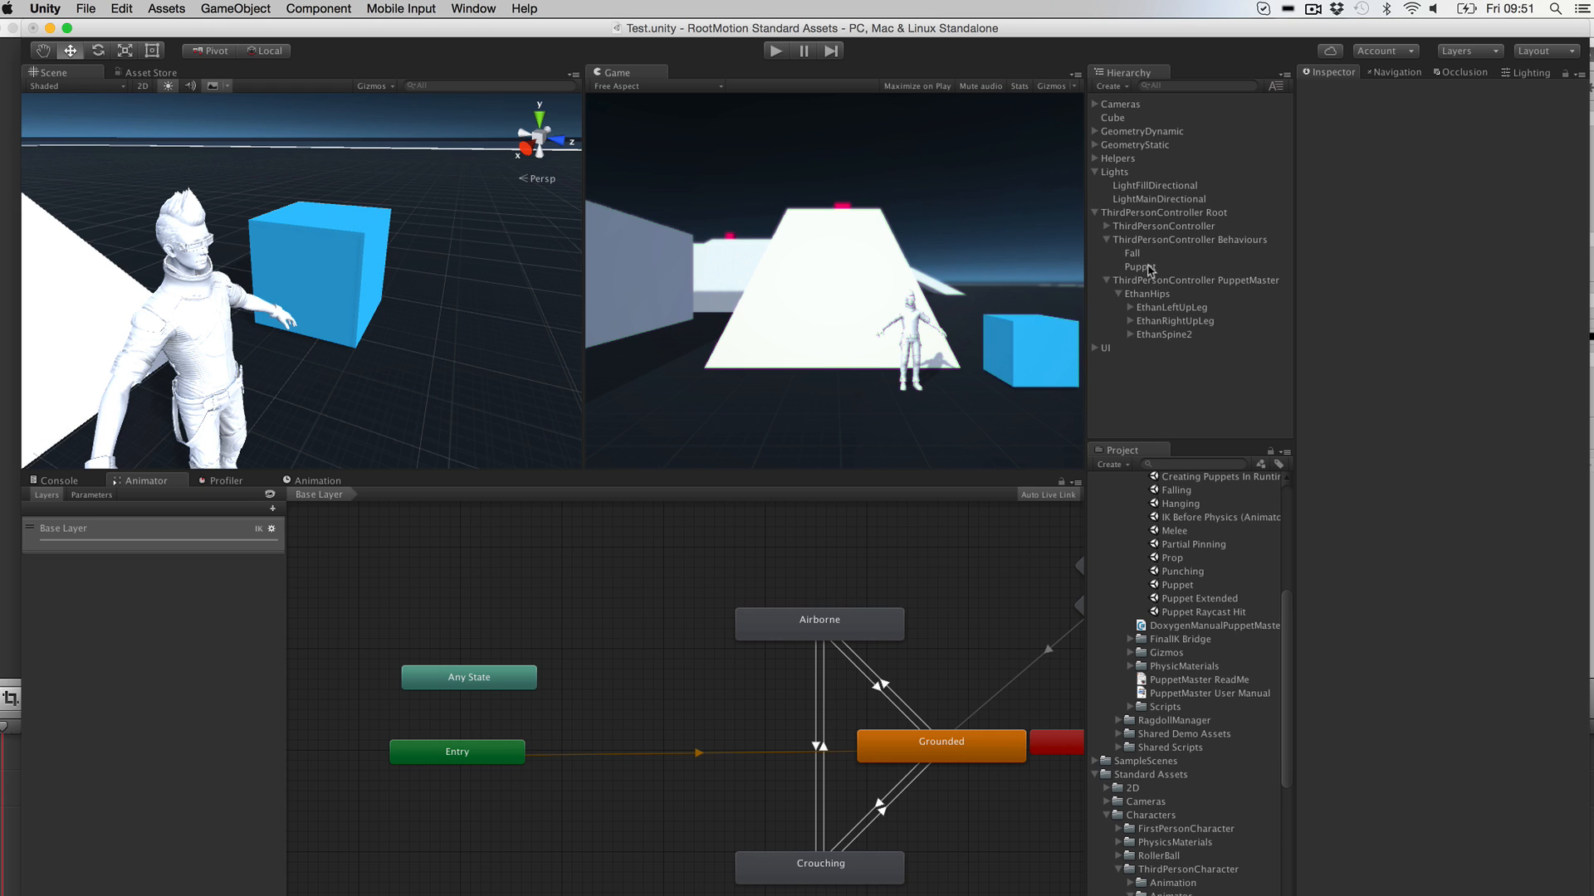
Step: Open the ThirdPersonCharacter script used by the ThirdPersonController for editing in MonoDevelop
click(1147, 227)
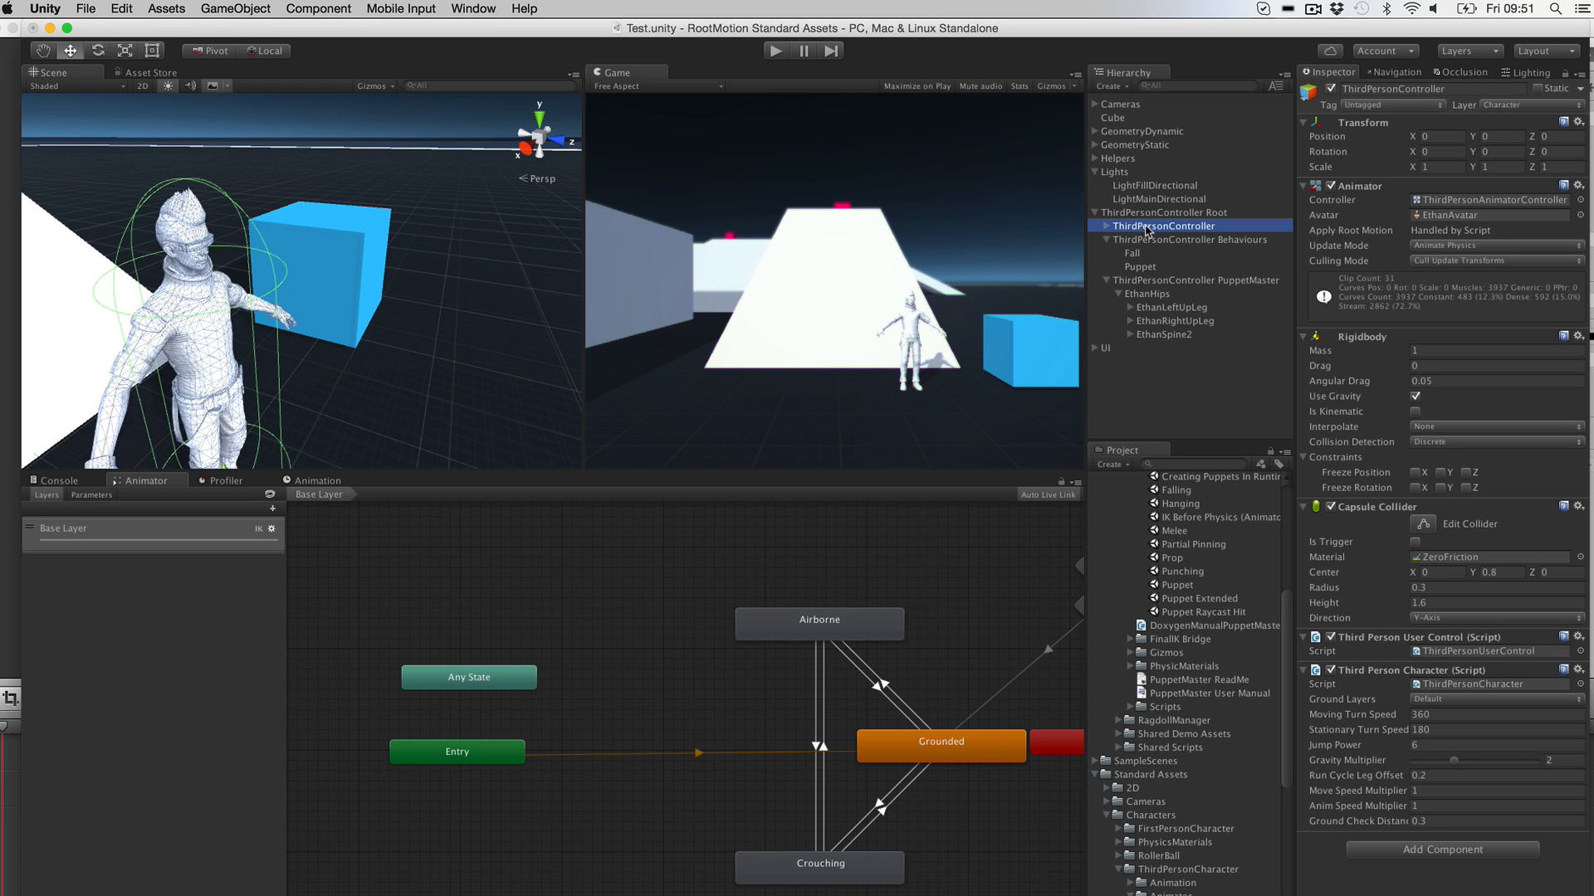
click(1448, 685)
double_click(1448, 685)
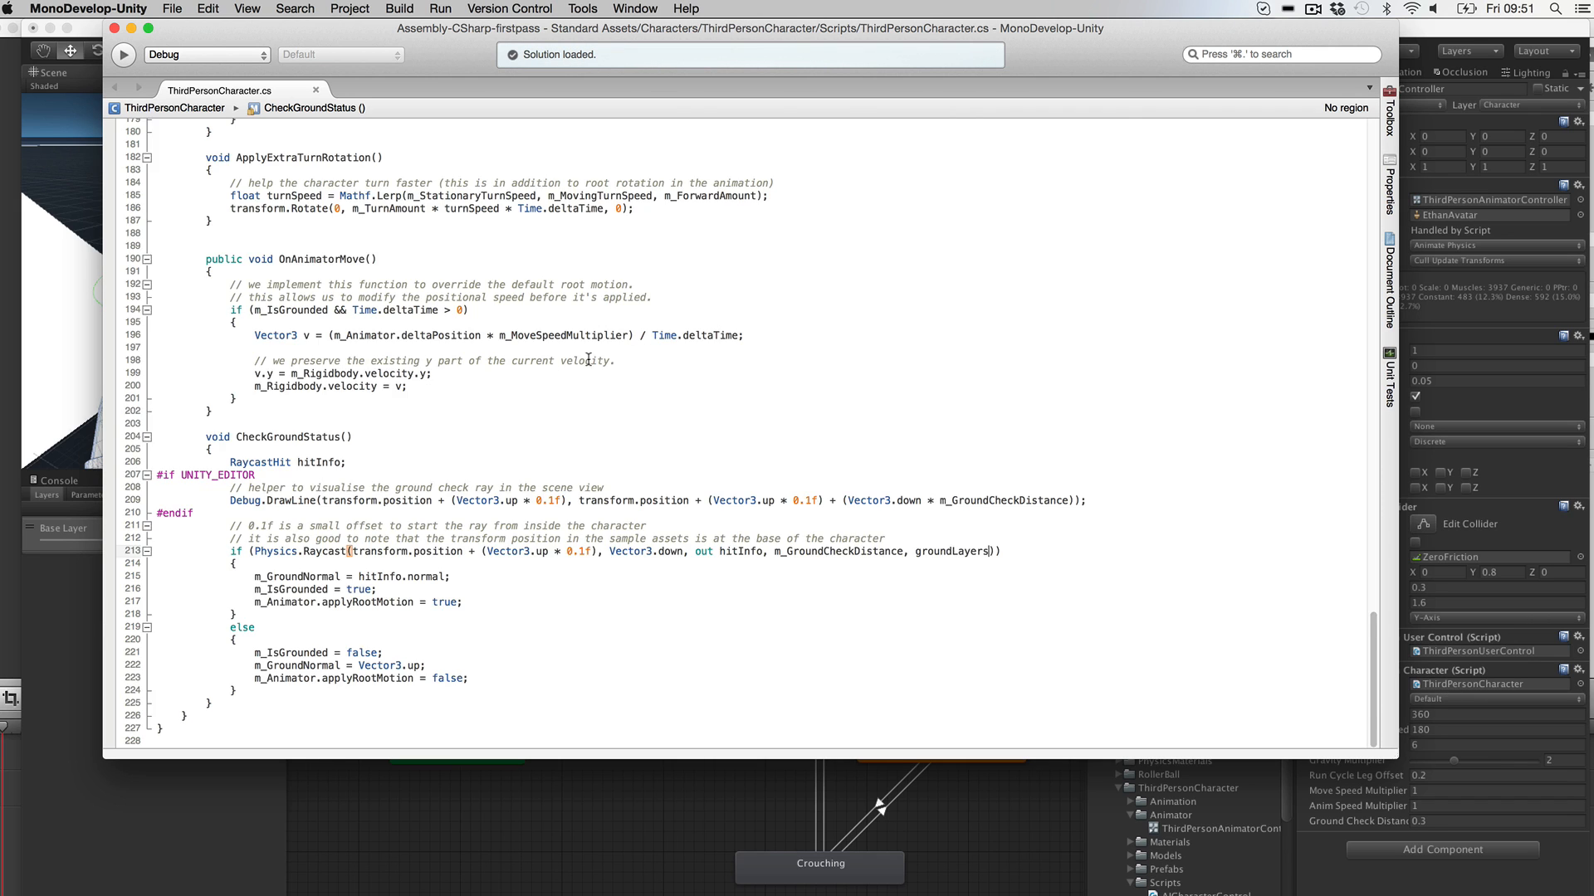
scroll(590, 360, up, 15)
scroll(483, 191, up, 20)
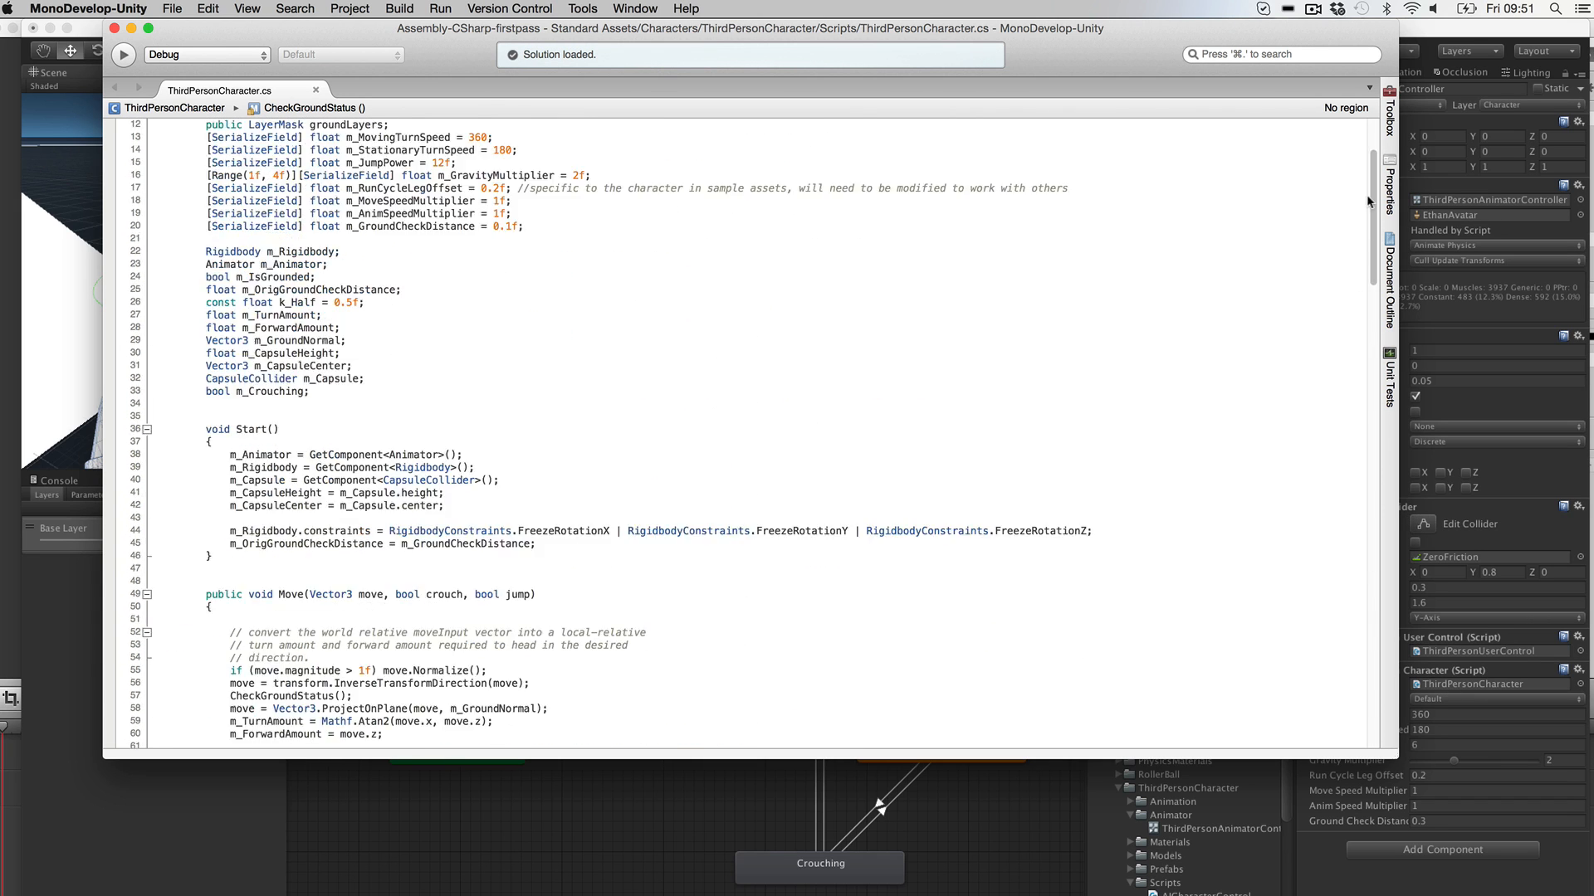
Step: Declare a public BehaviourPuppet field named puppet above groundLayers in the ThirdPersonCharacter class
click(308, 257)
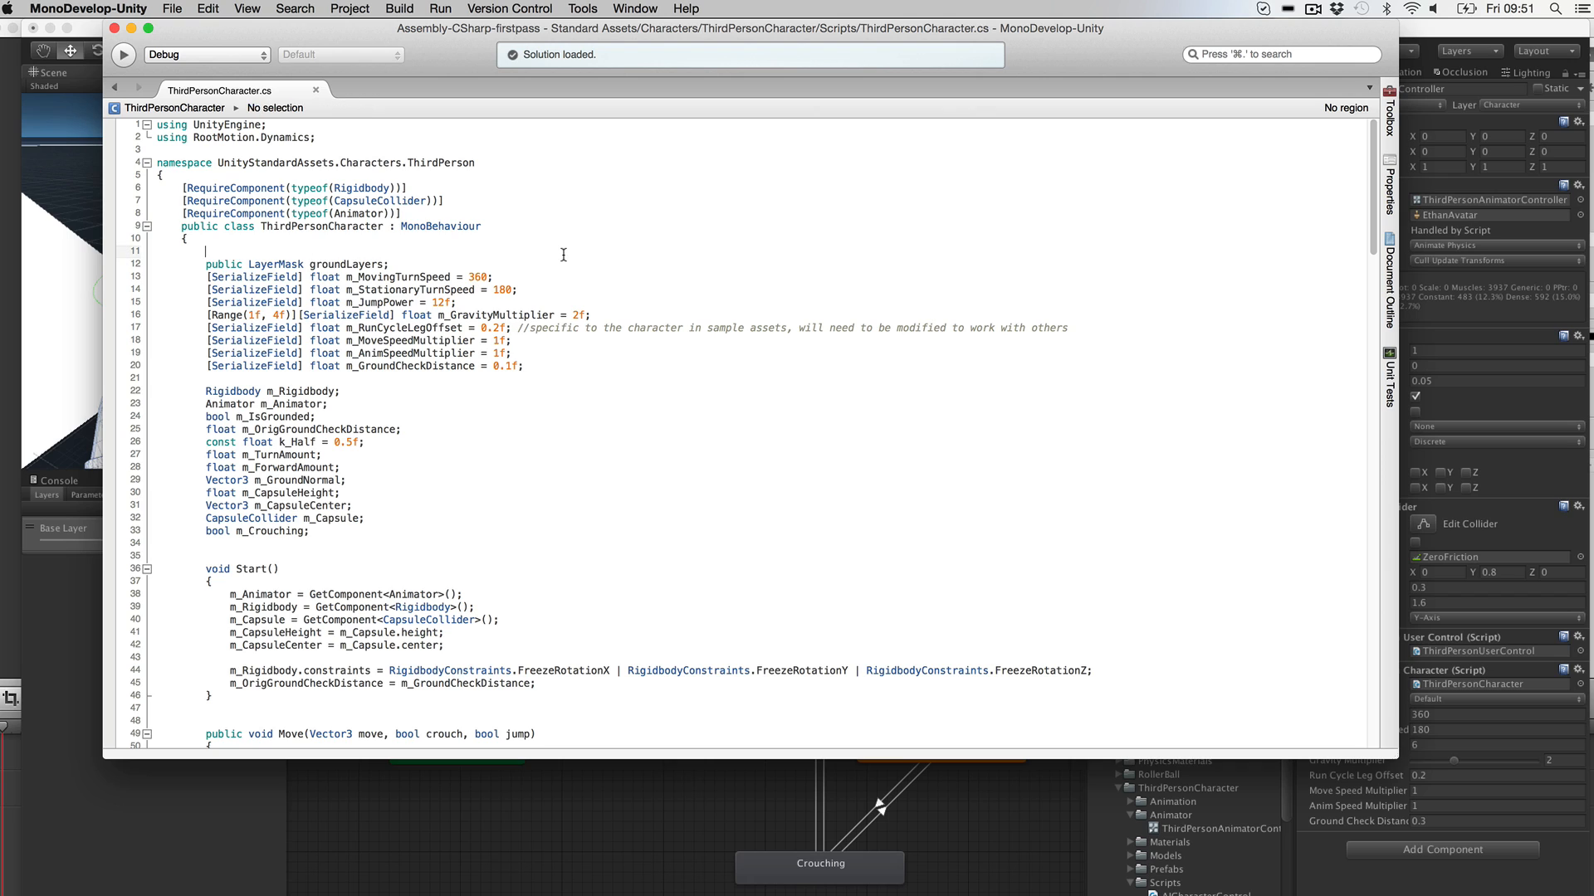
key(Return)
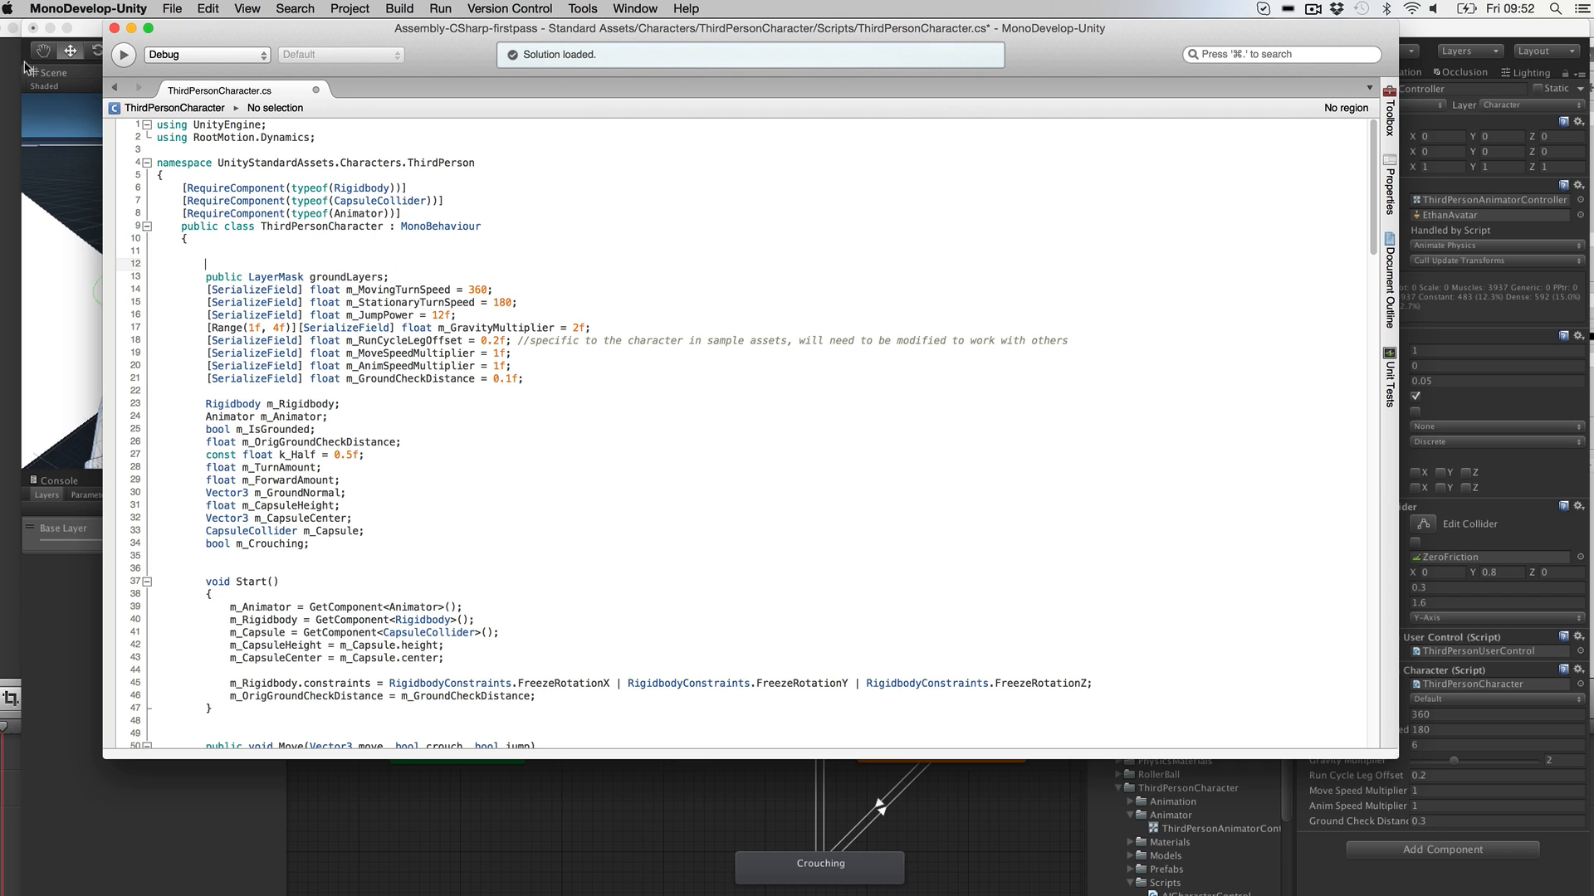
drag(157, 138, 324, 140)
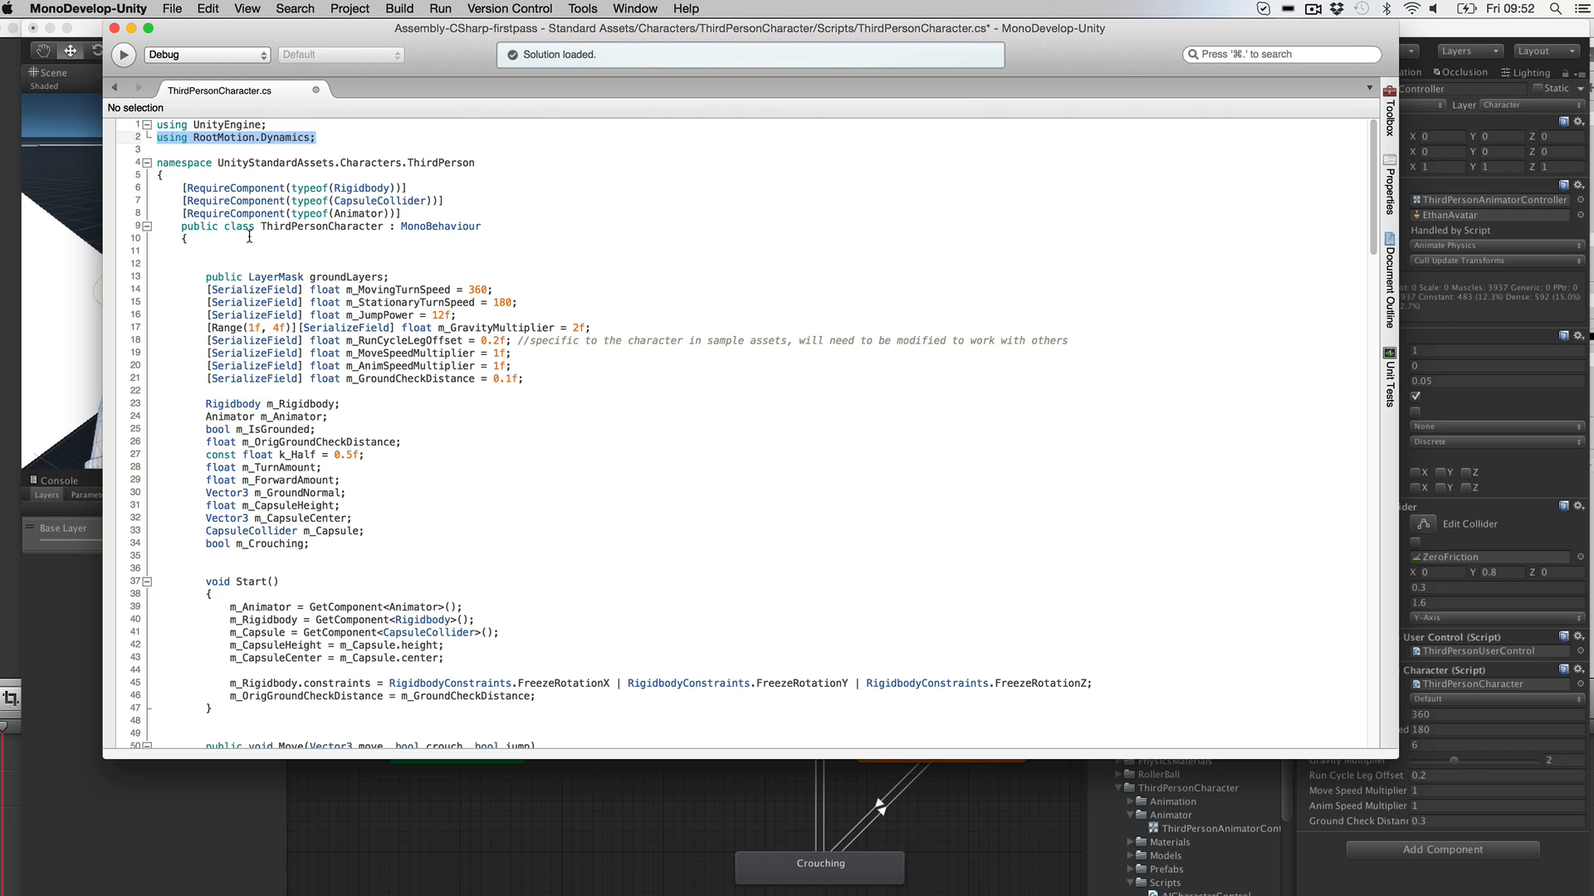
click(232, 263)
text(public Beha)
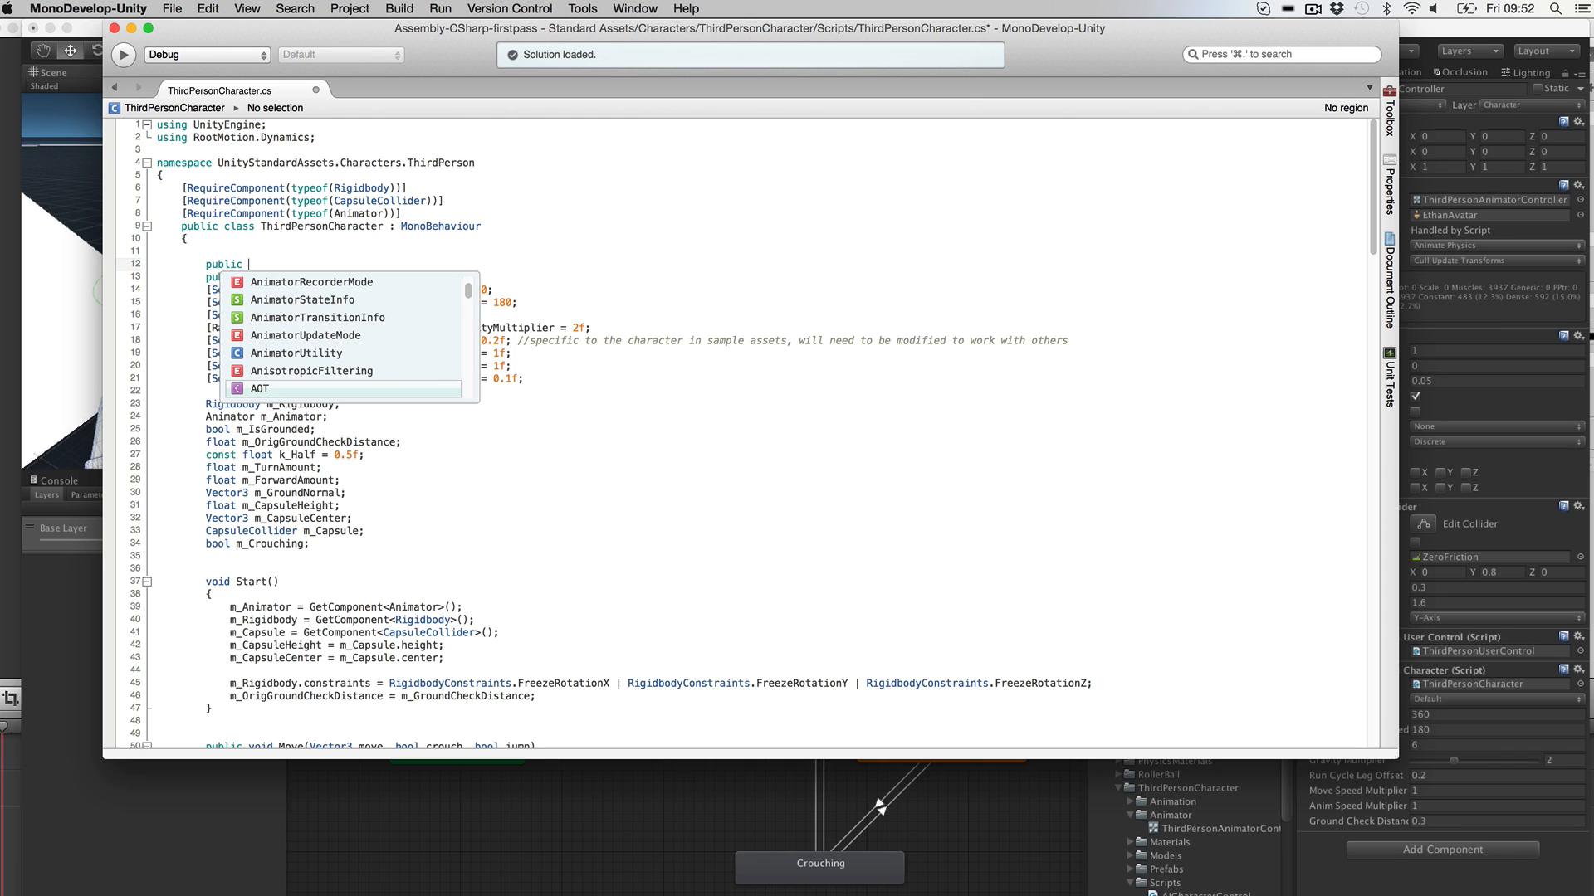
key(Down)
key(Down)
key(Down)
key(Down)
key(Down)
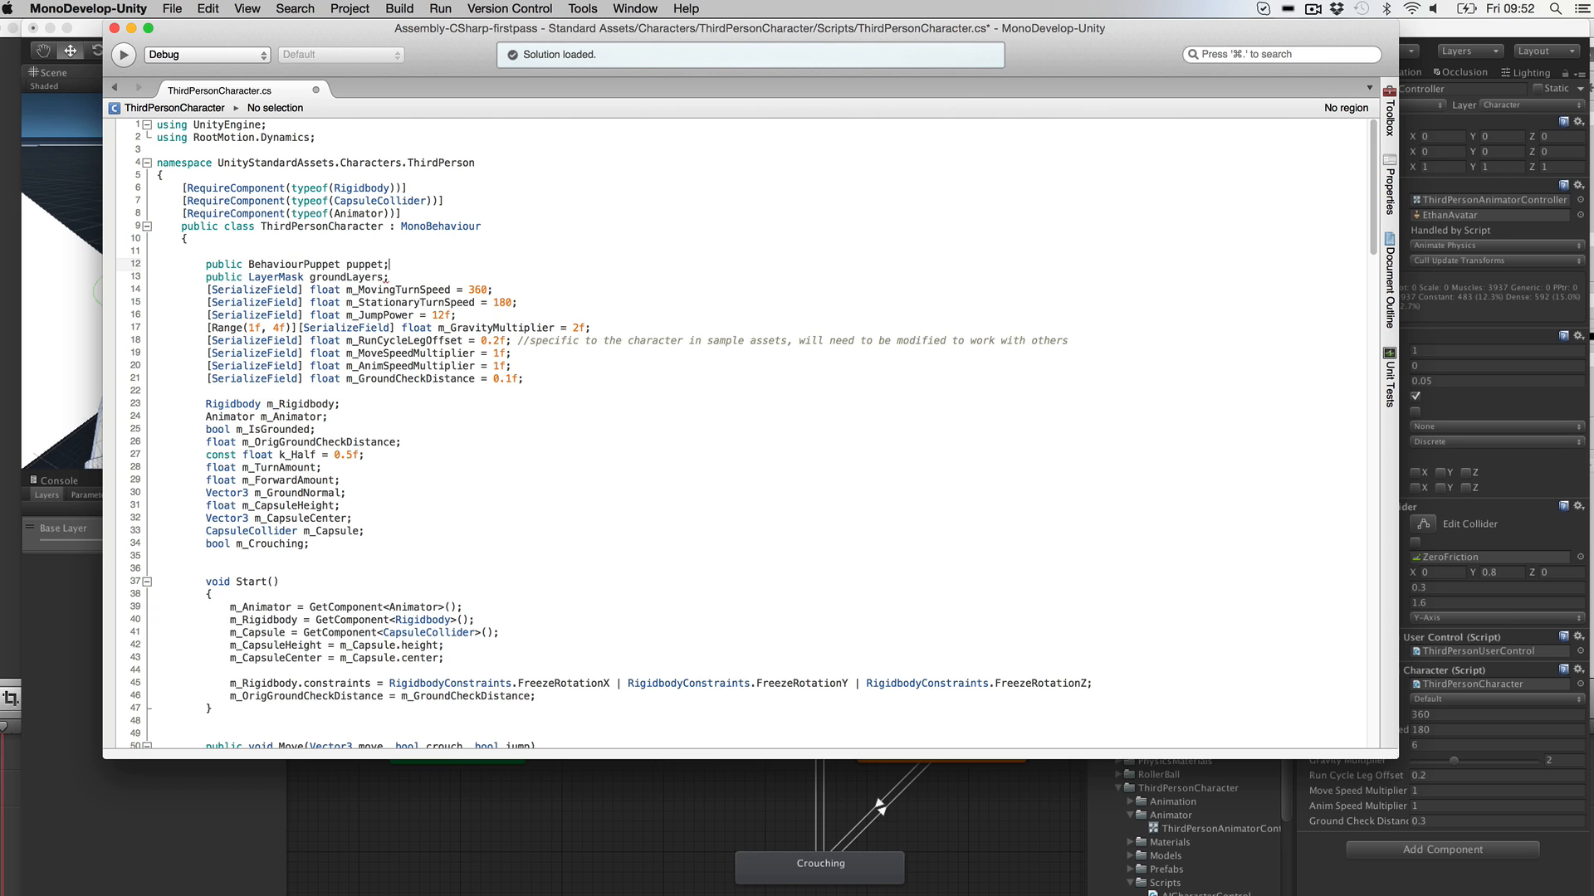
Step: Save the ThirdPersonCharacter script and keep its existing line endings
scroll(315, 348, down, 20)
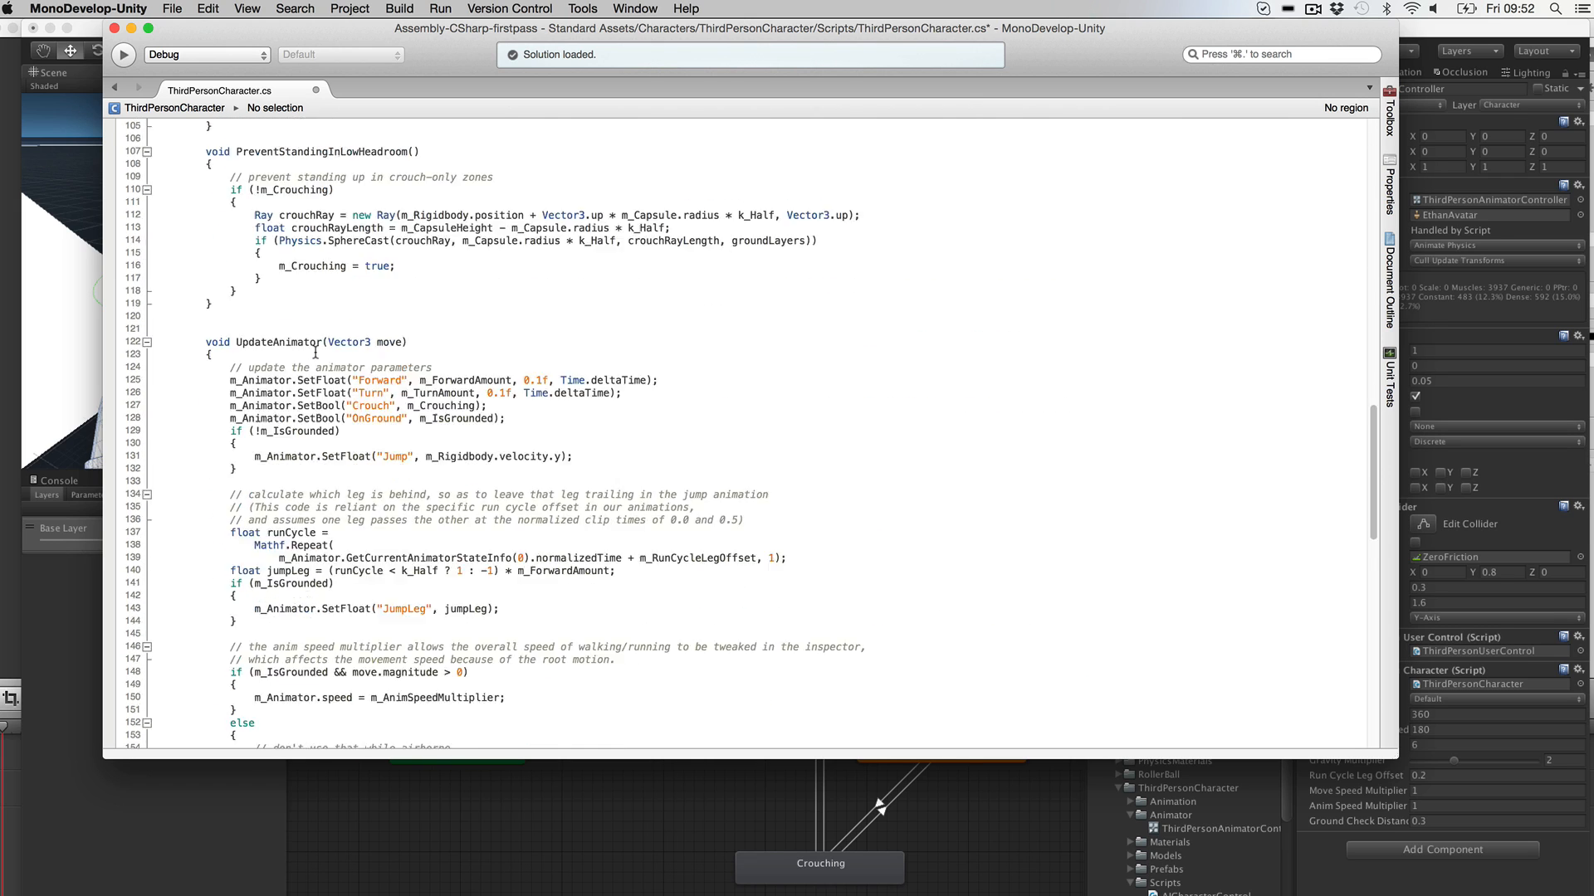
scroll(315, 352, down, 3)
key(super+s)
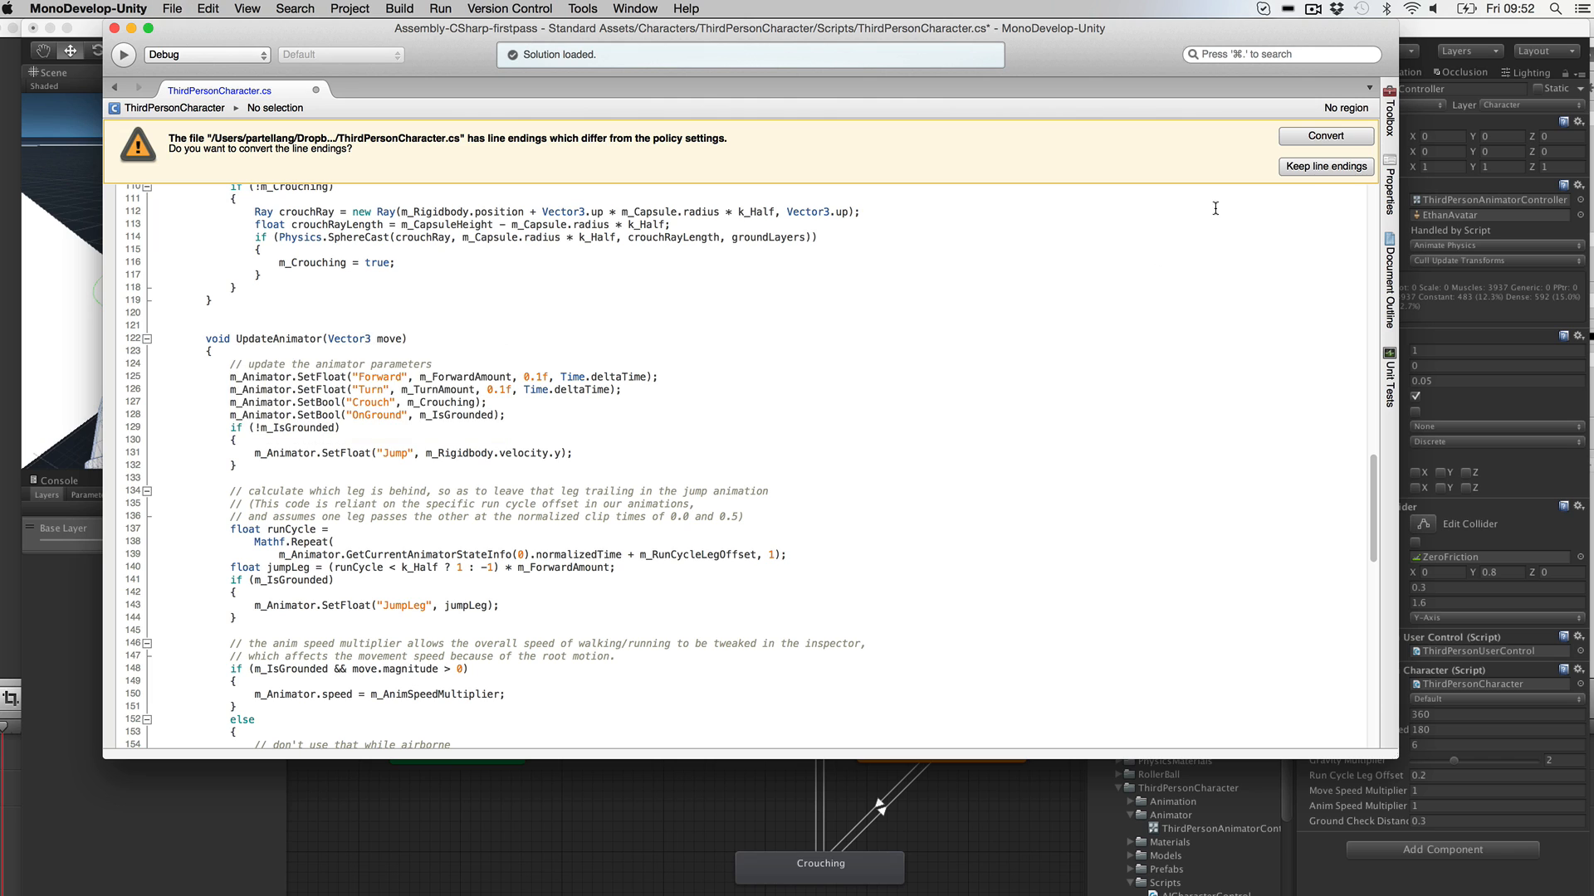
click(1325, 165)
Step: Switch to Unity and assign the Puppet behaviour object to the Third Person Character component's Puppet field
key(super+Tab)
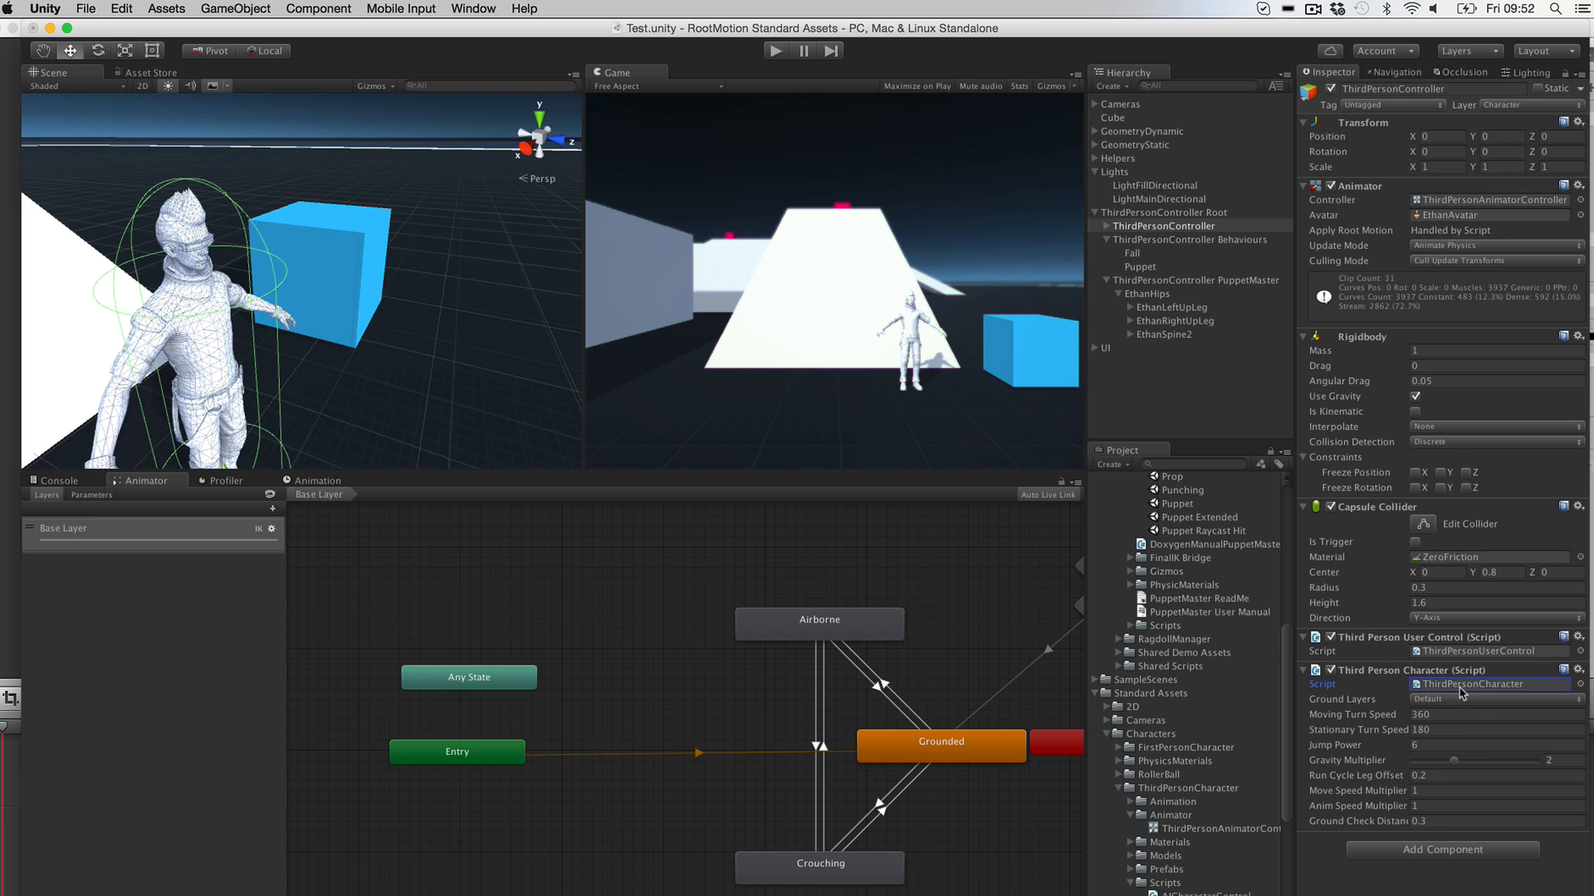
scroll(415, 353, down, 5)
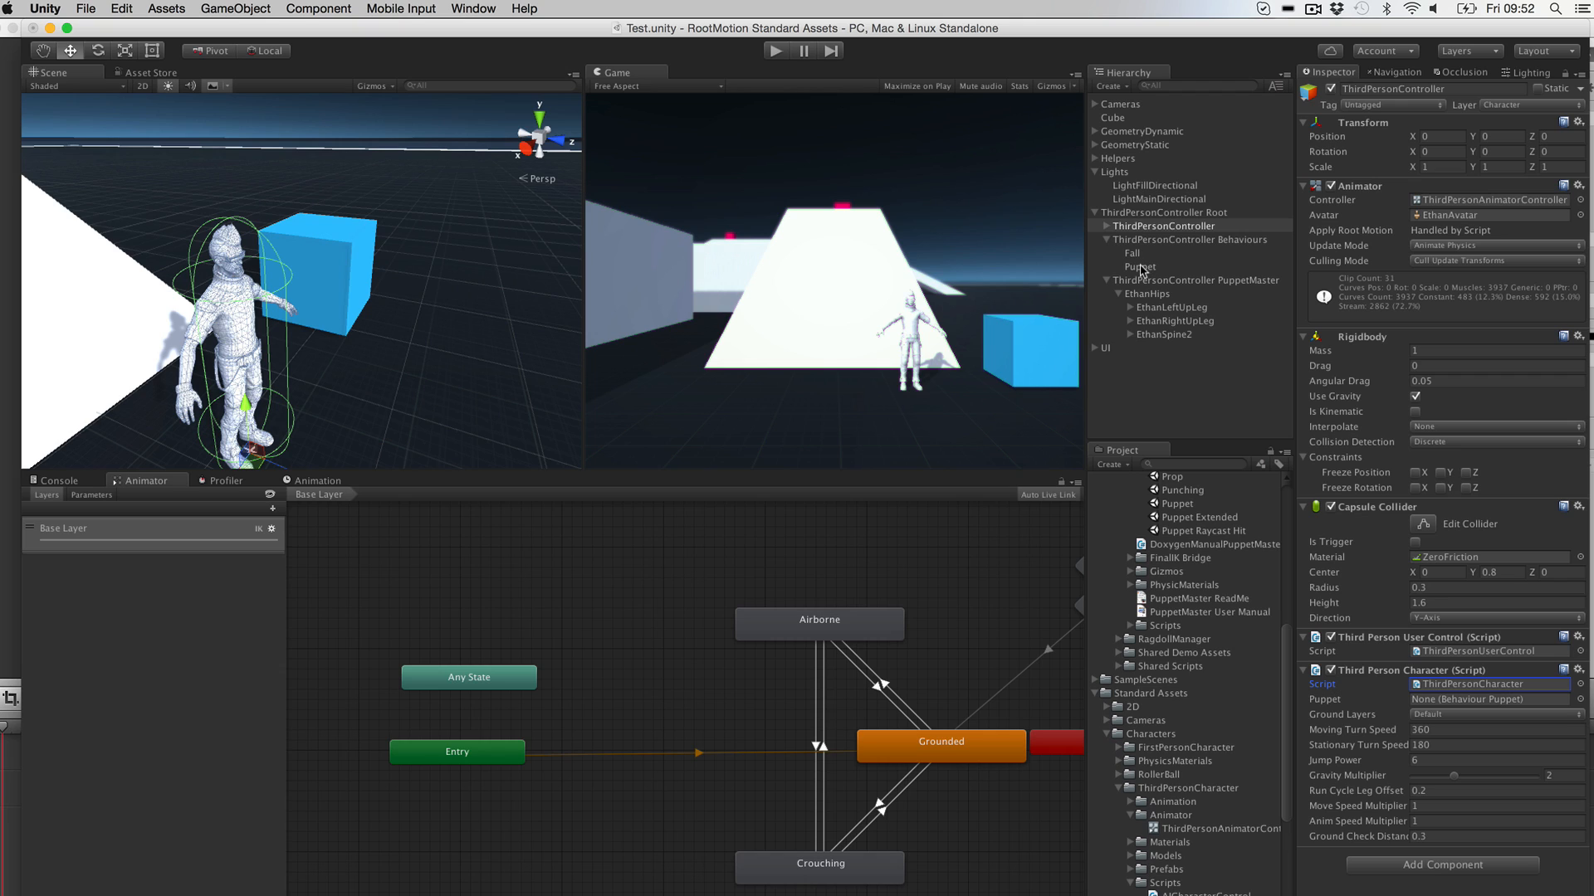
drag(1139, 270, 1449, 702)
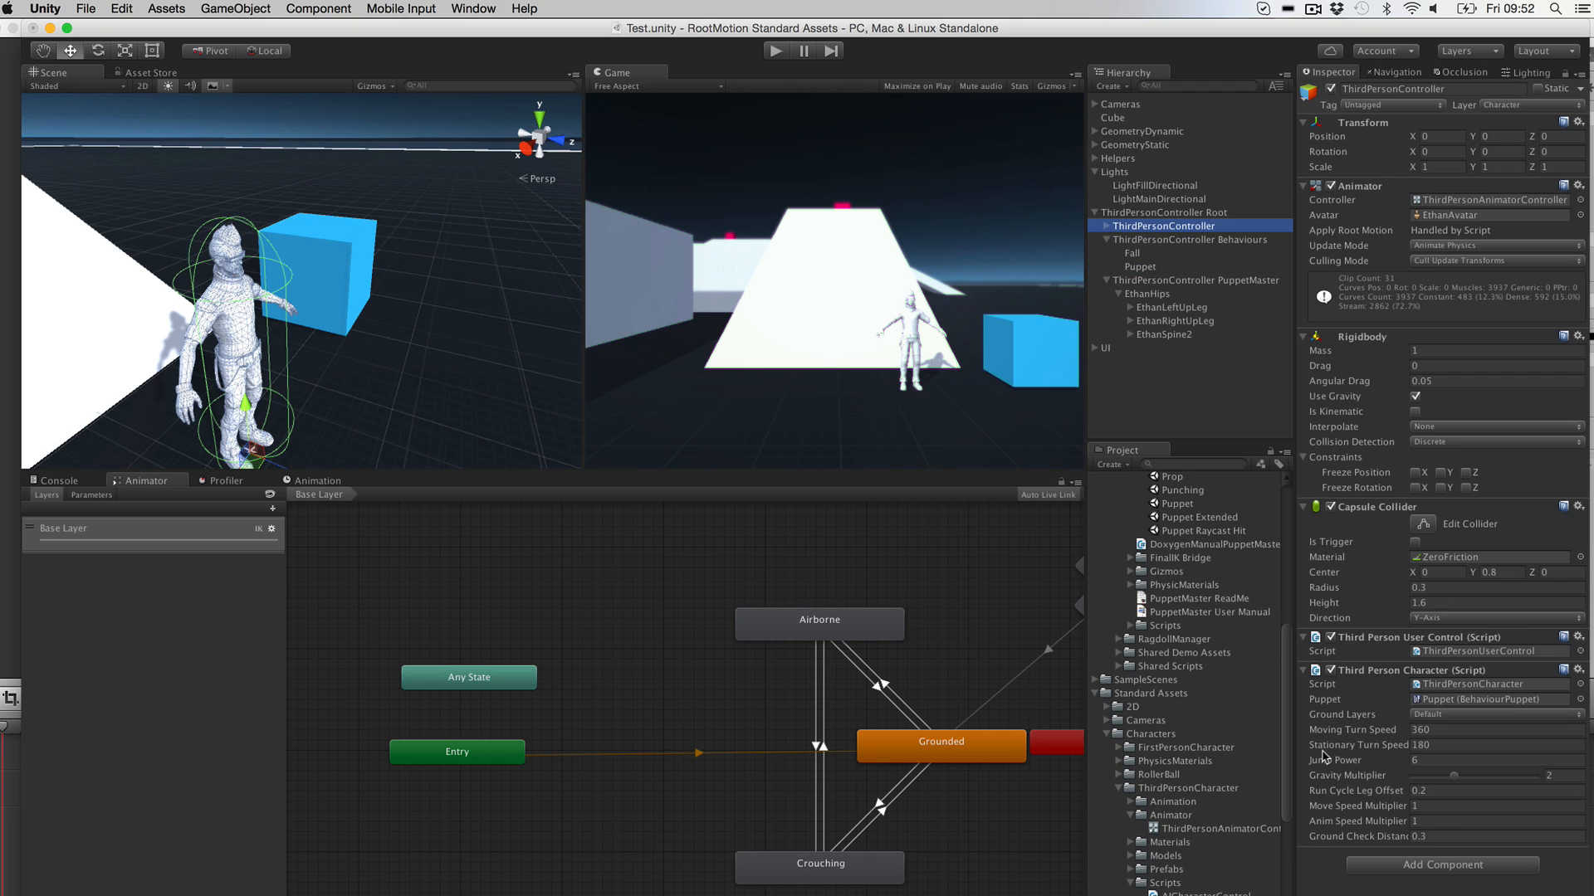
Step: In MonoDevelop, add "if (puppet.state != BehaviourPuppet.State.Puppet) return;" at the start of ApplyExtraTurnRotation() and save the script
key(super+Tab)
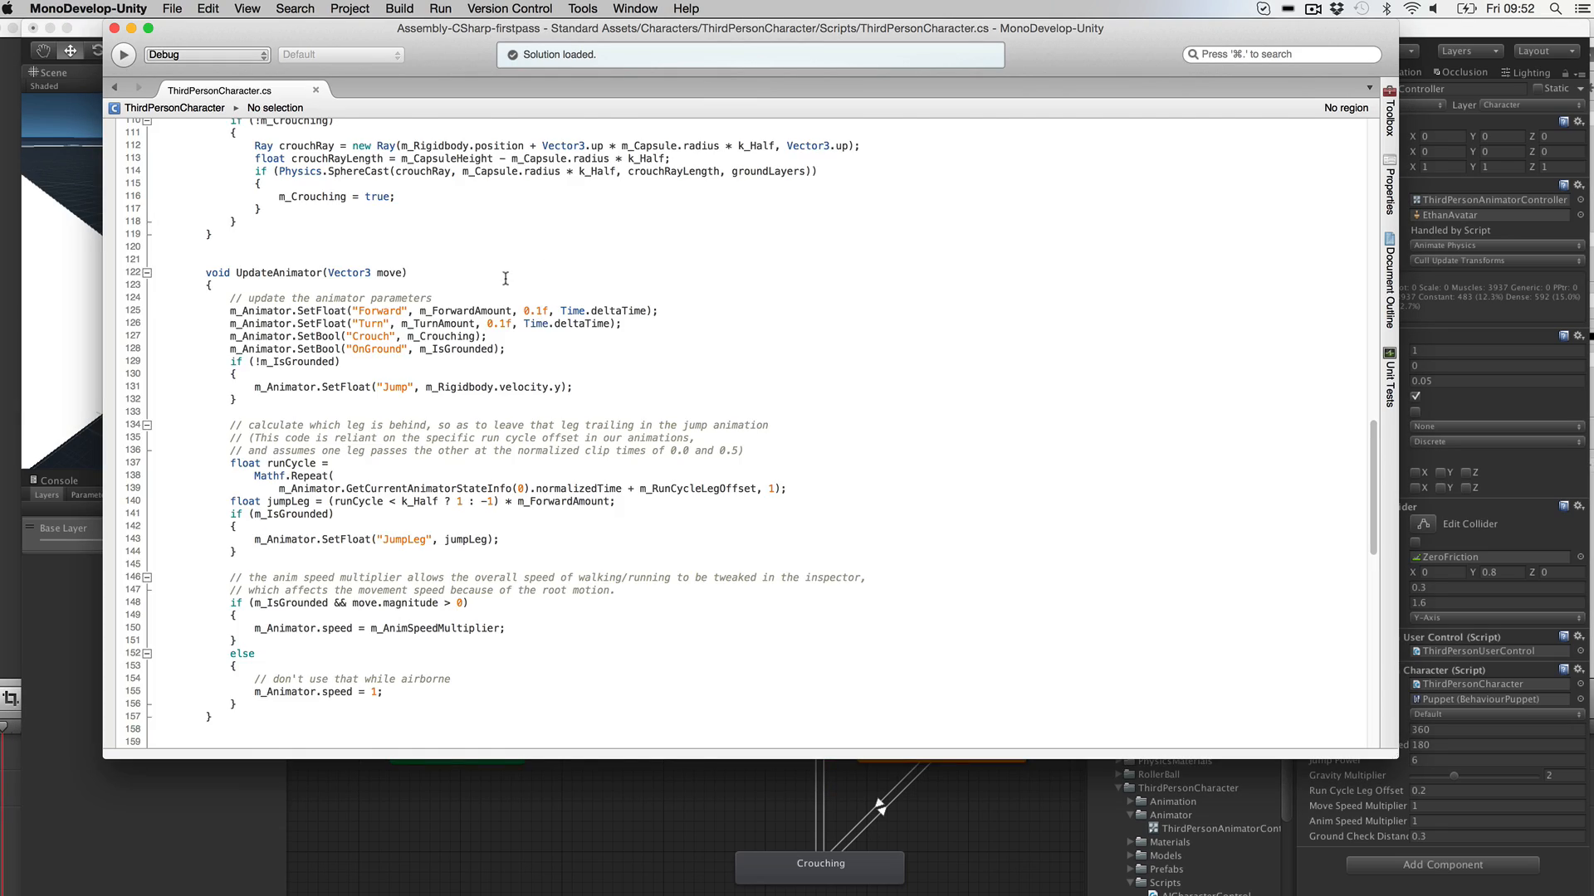
scroll(505, 279, up, 8)
scroll(498, 297, down, 7)
scroll(498, 297, down, 14)
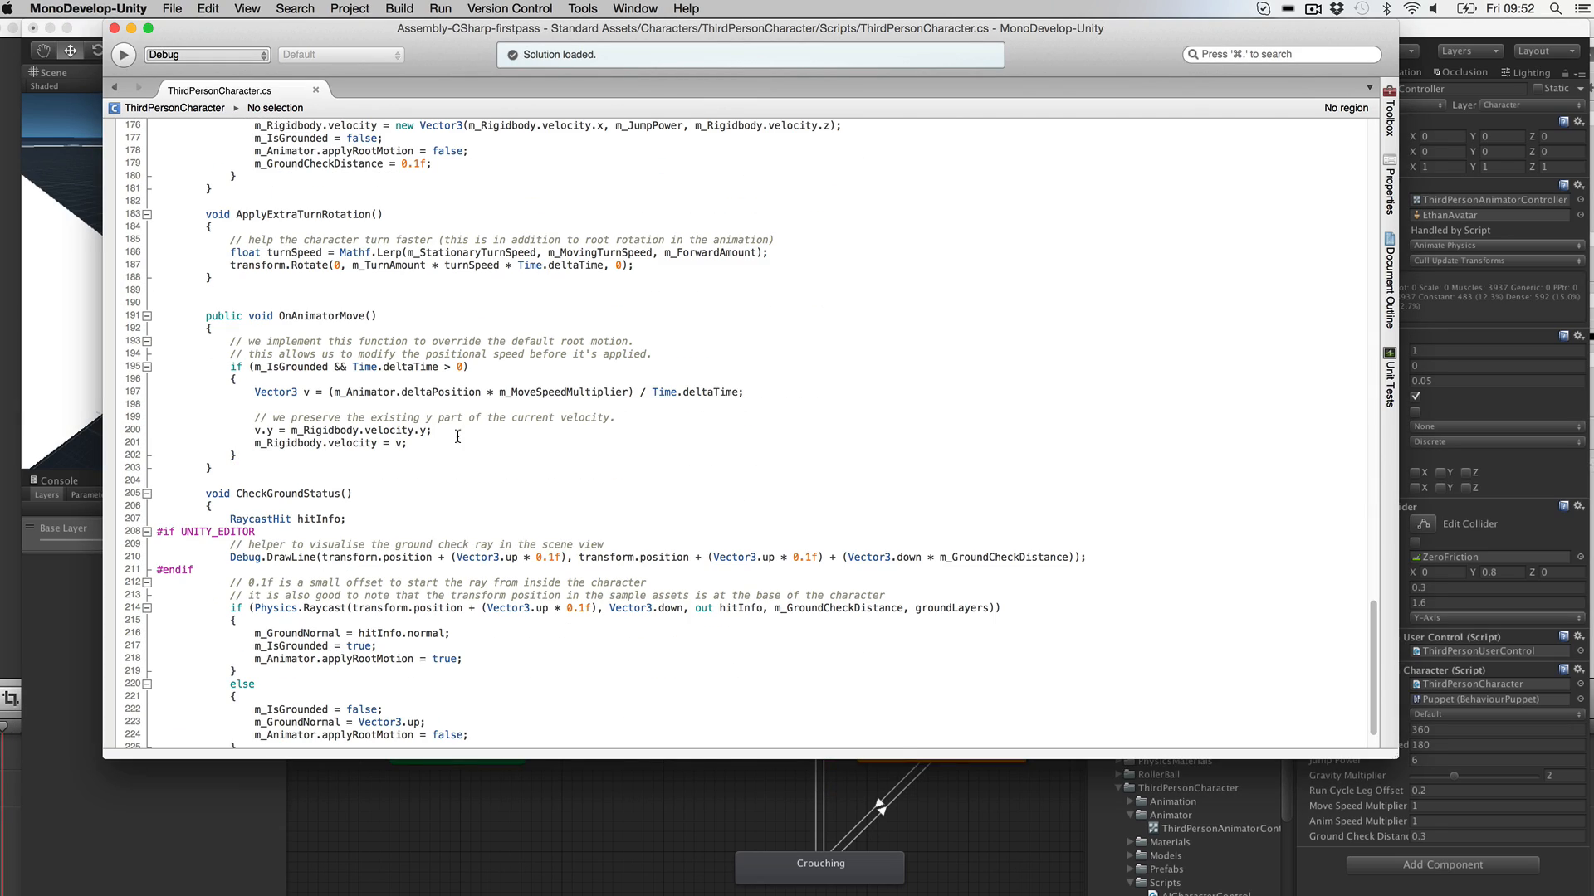
scroll(432, 470, up, 3)
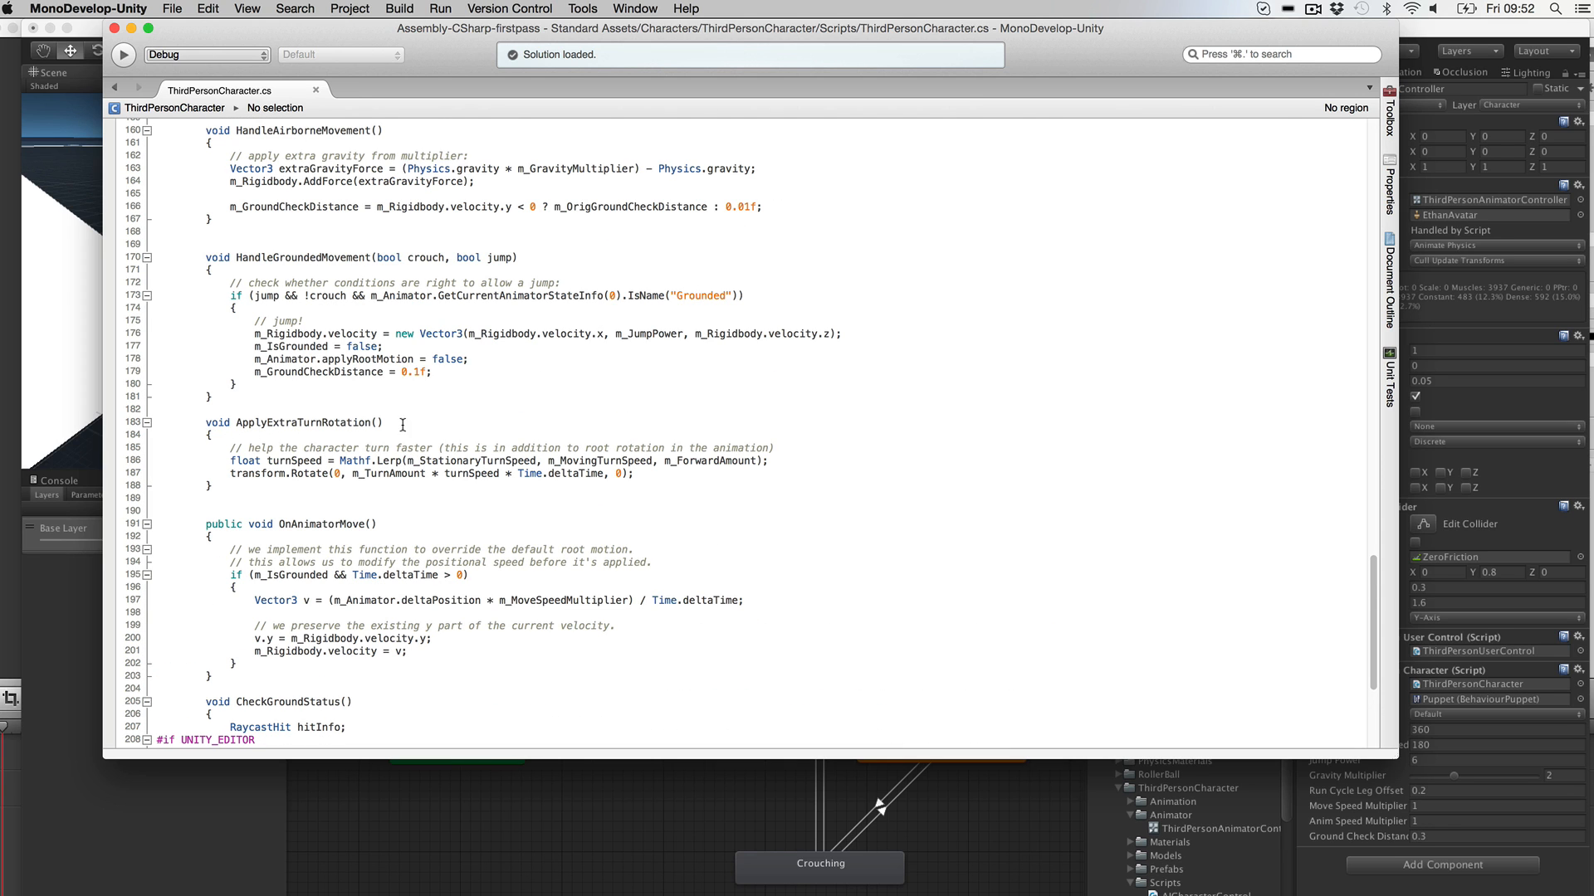
click(343, 434)
key(Return)
key(Return)
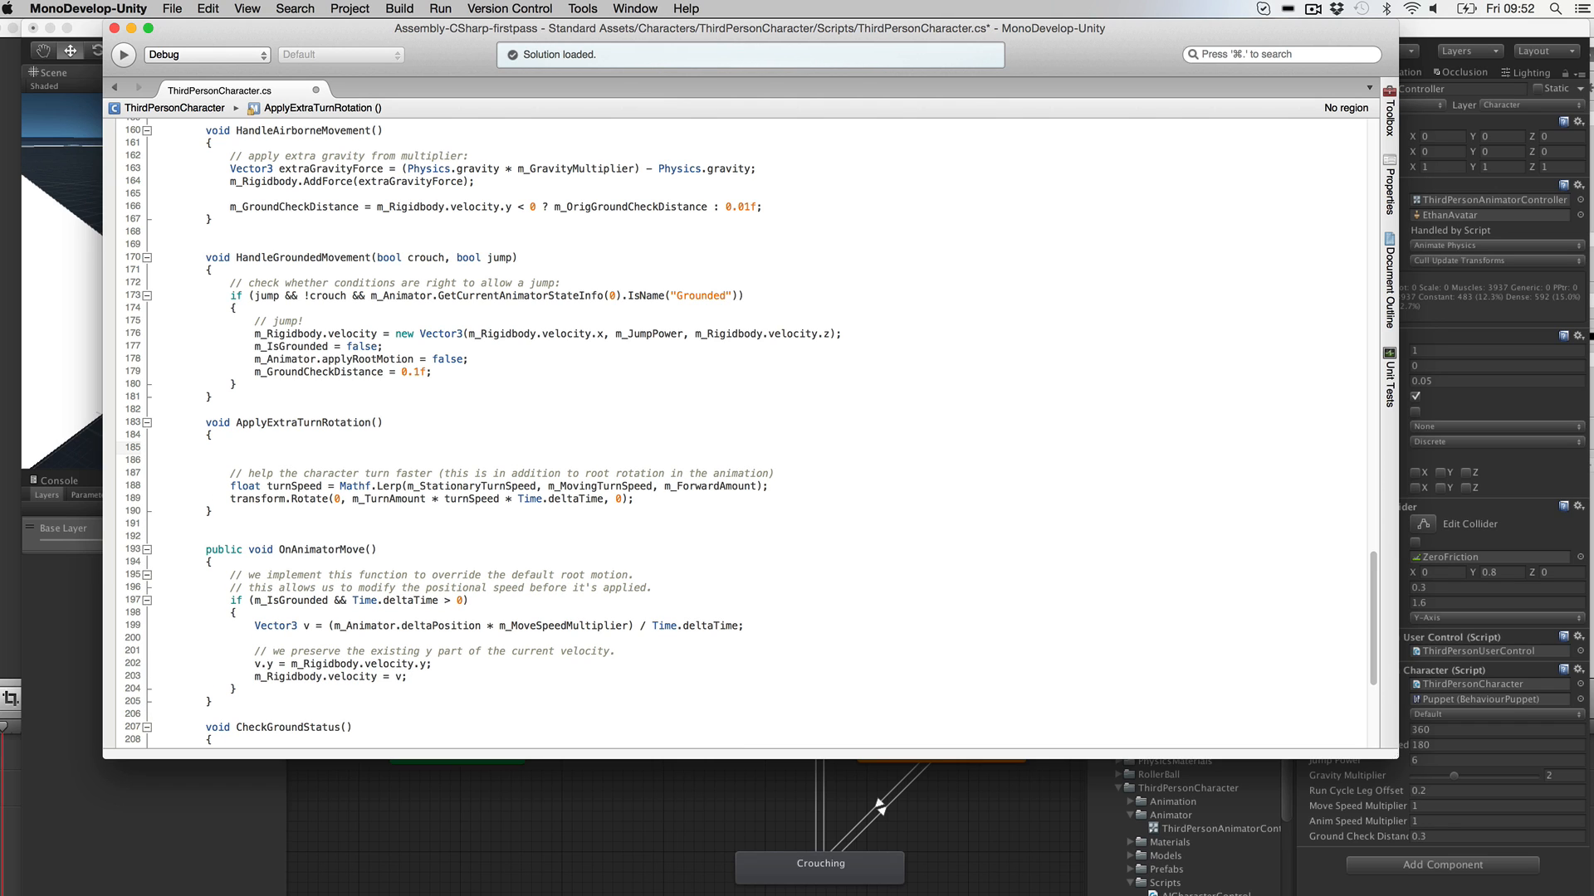
text(if (puppet.state !=)
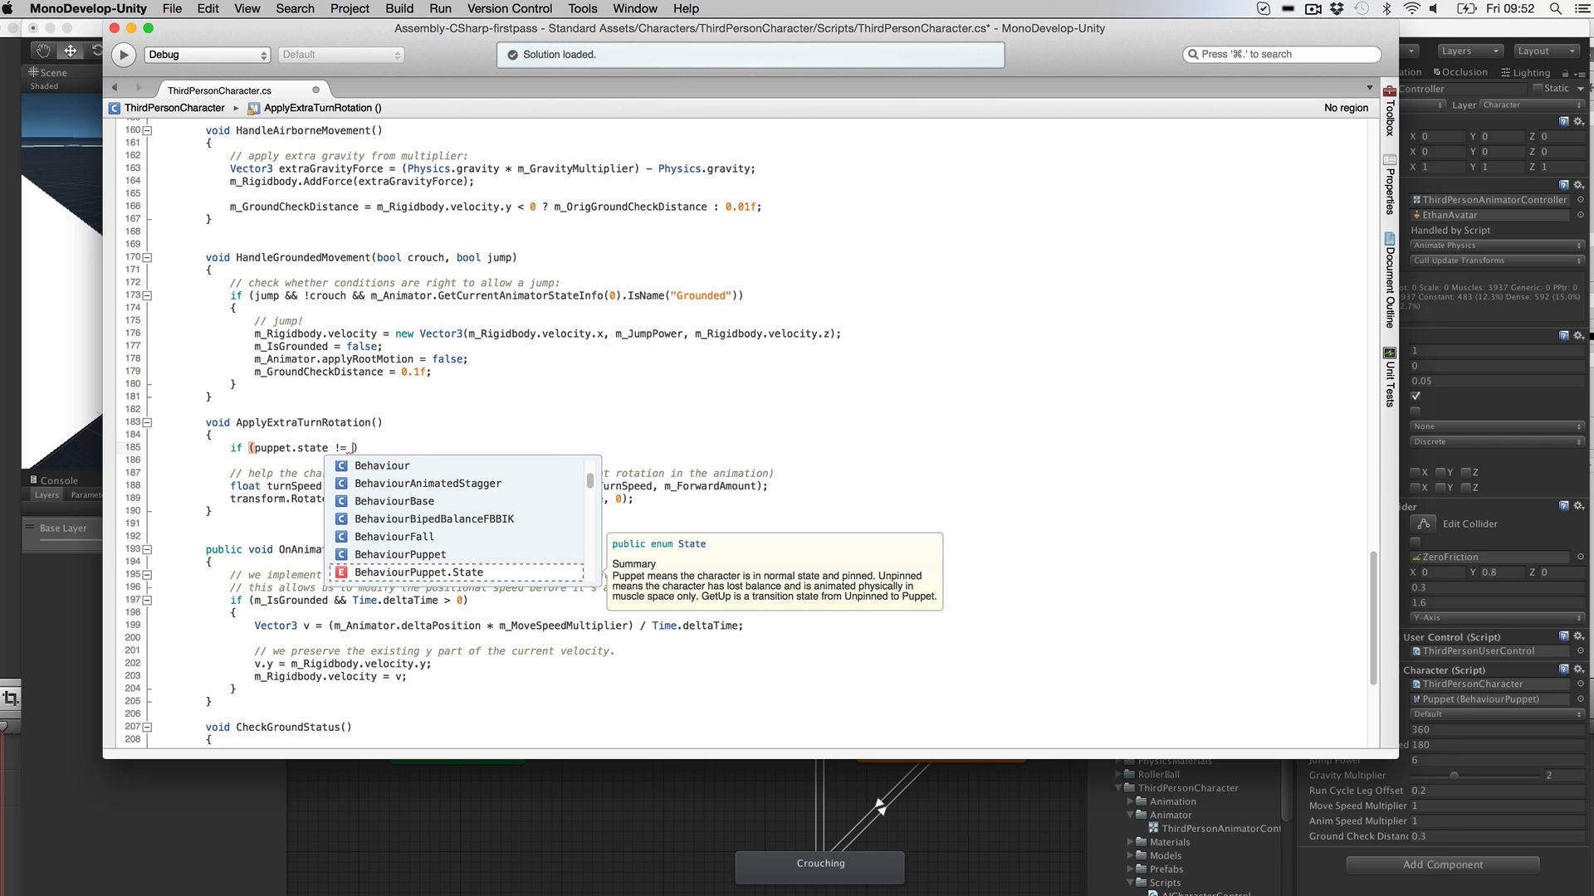
key(Return)
text(.State.)
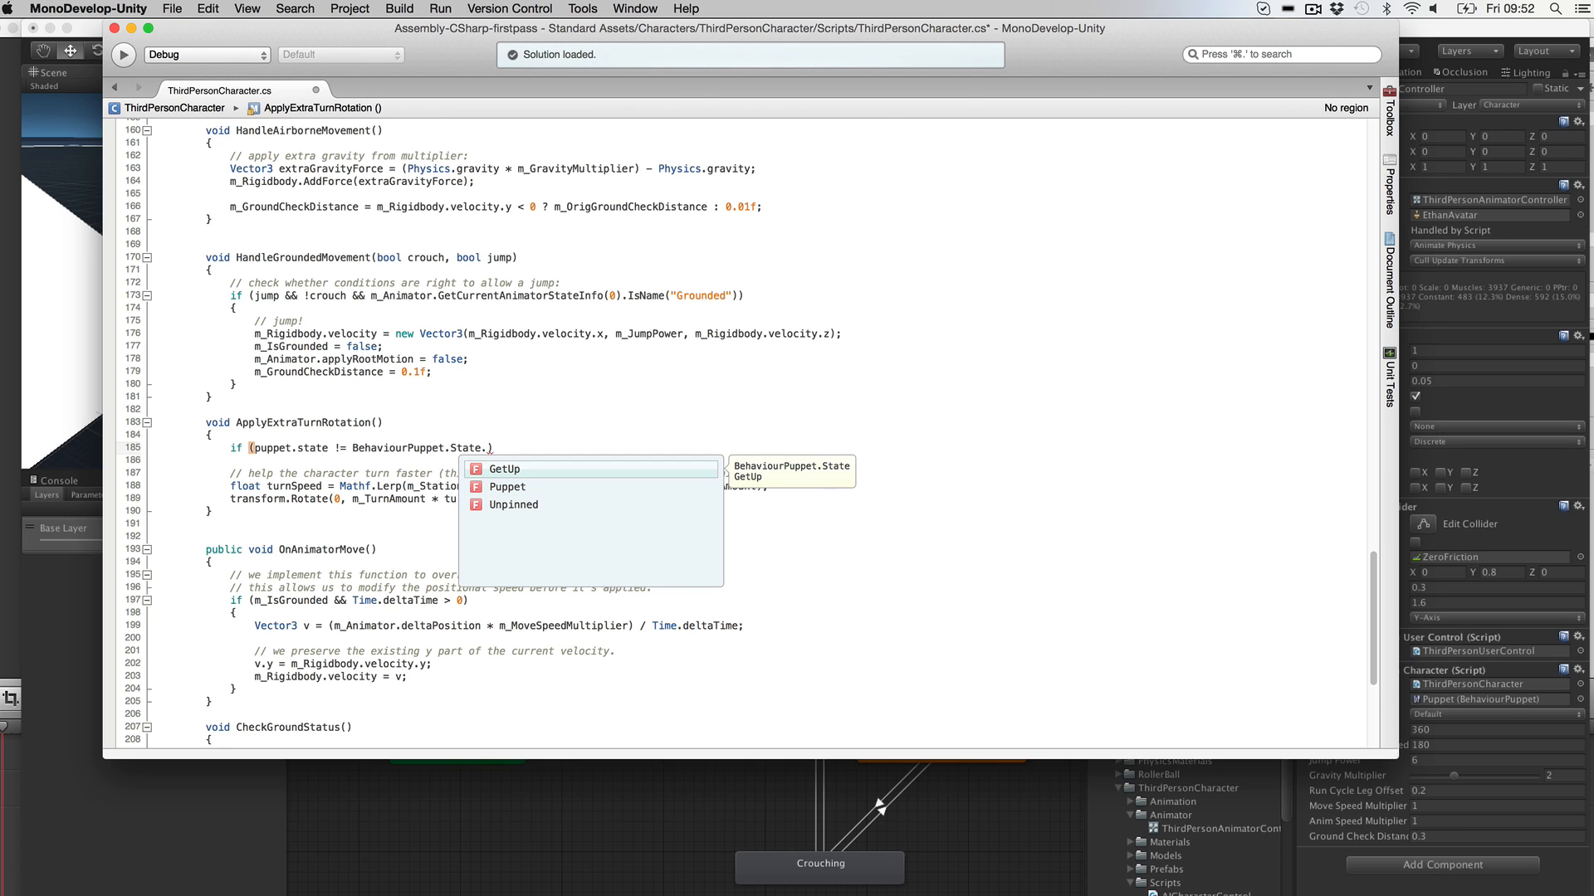
key(Down)
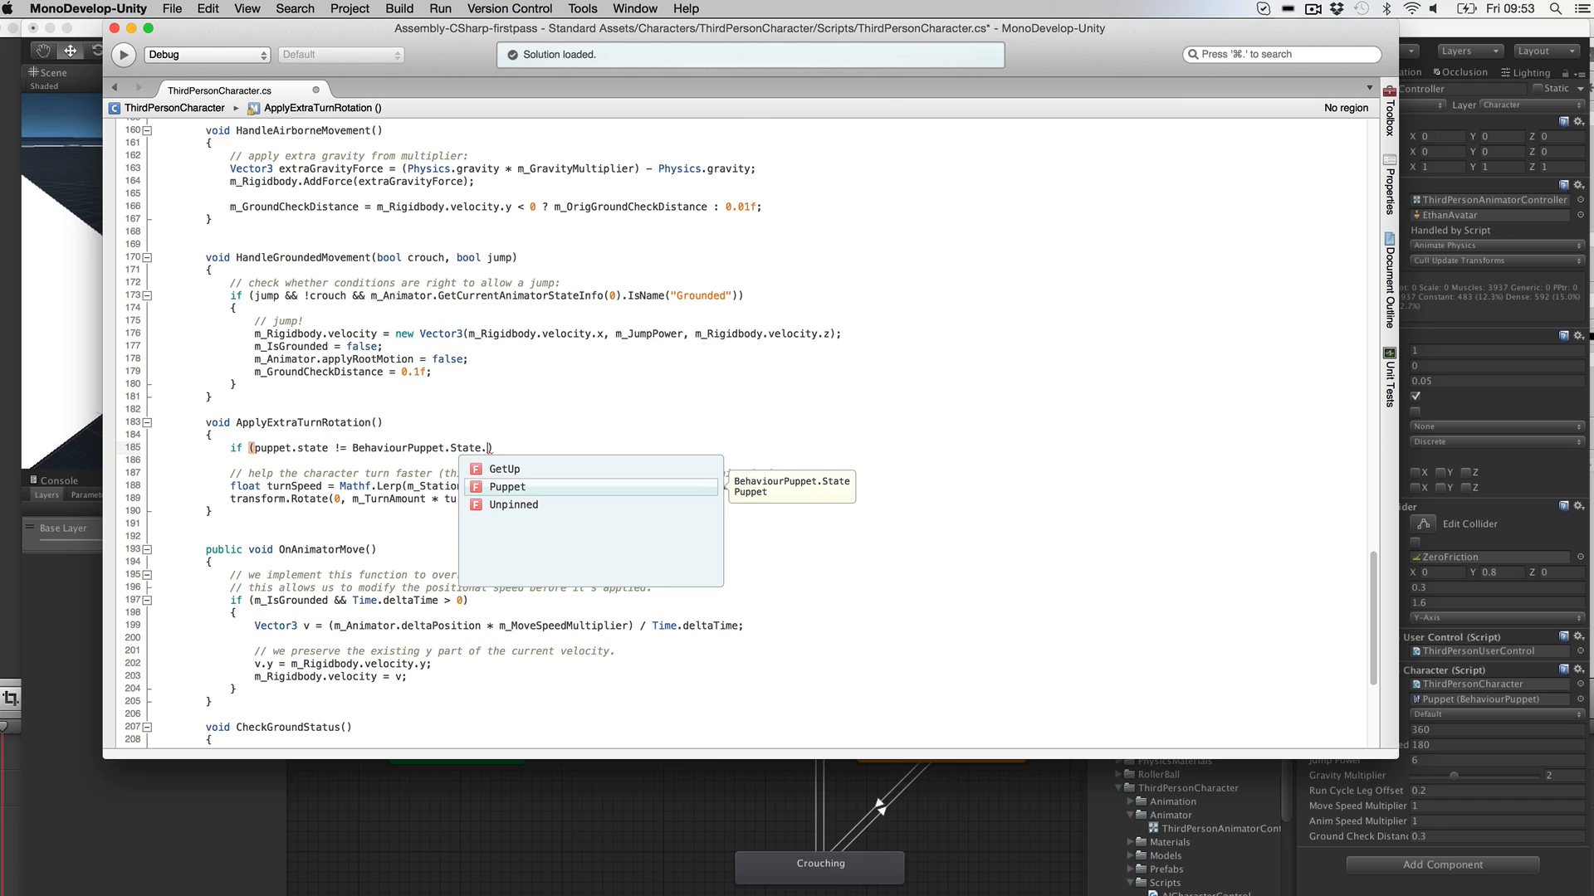
key(Down)
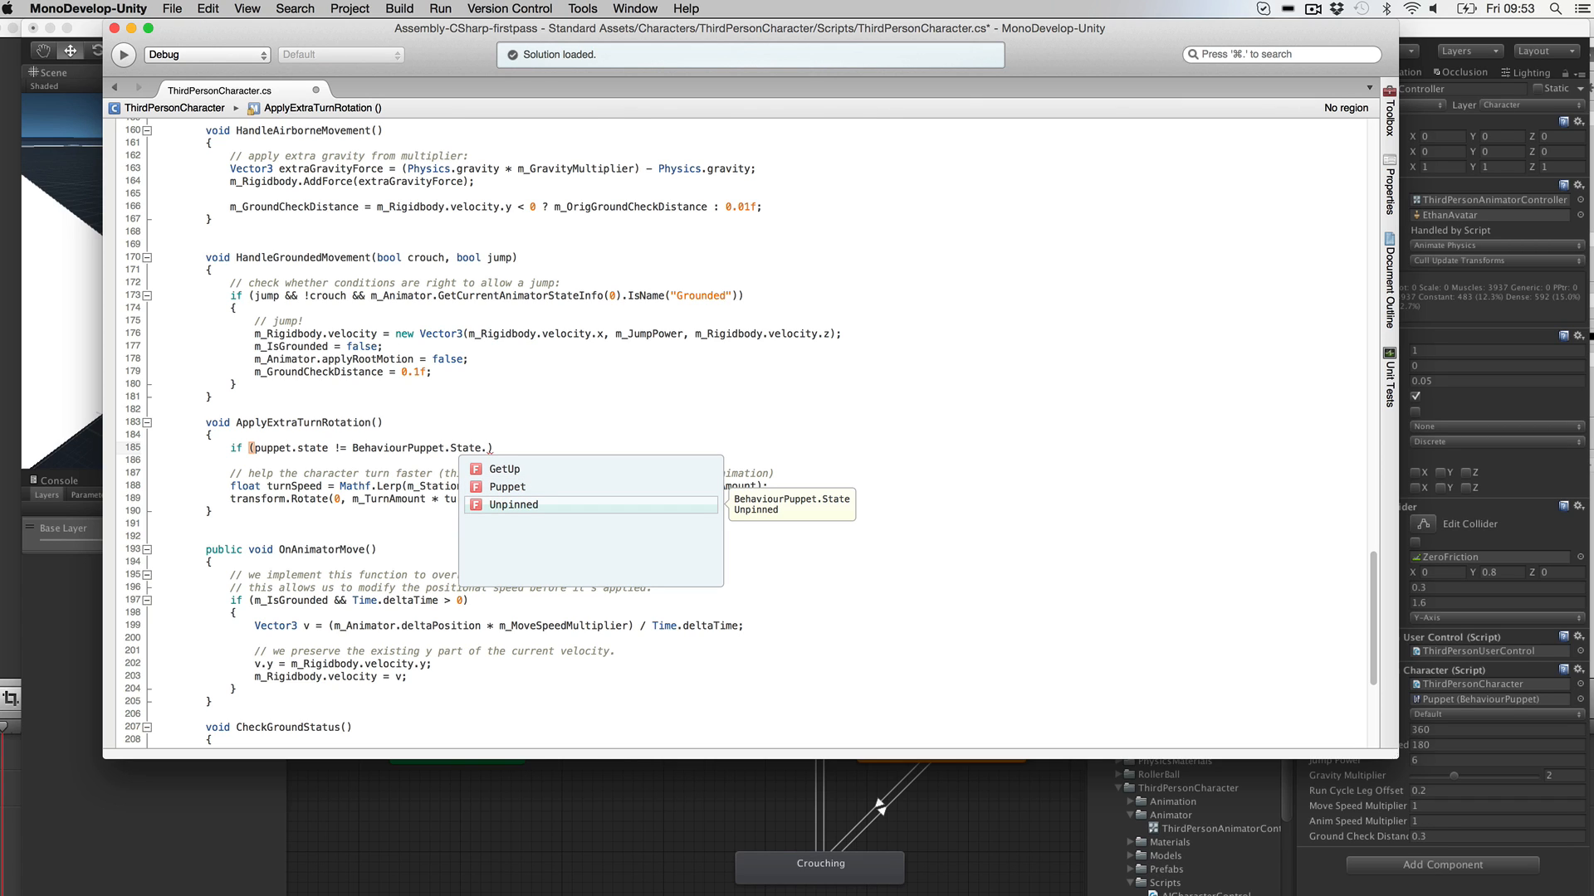
key(Up)
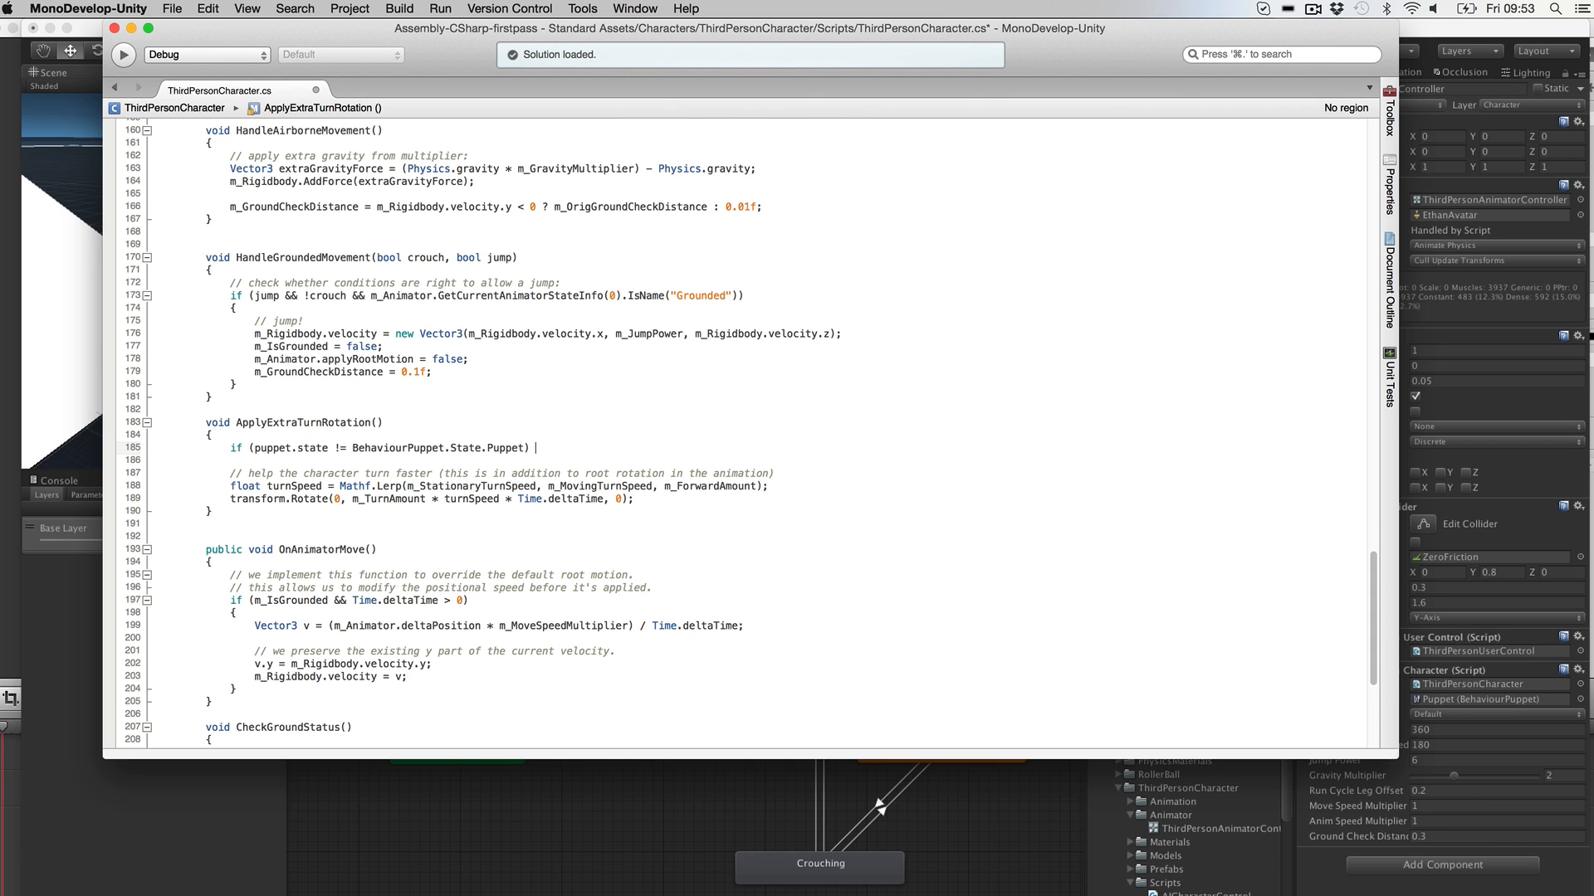
text(return;)
key(super+s)
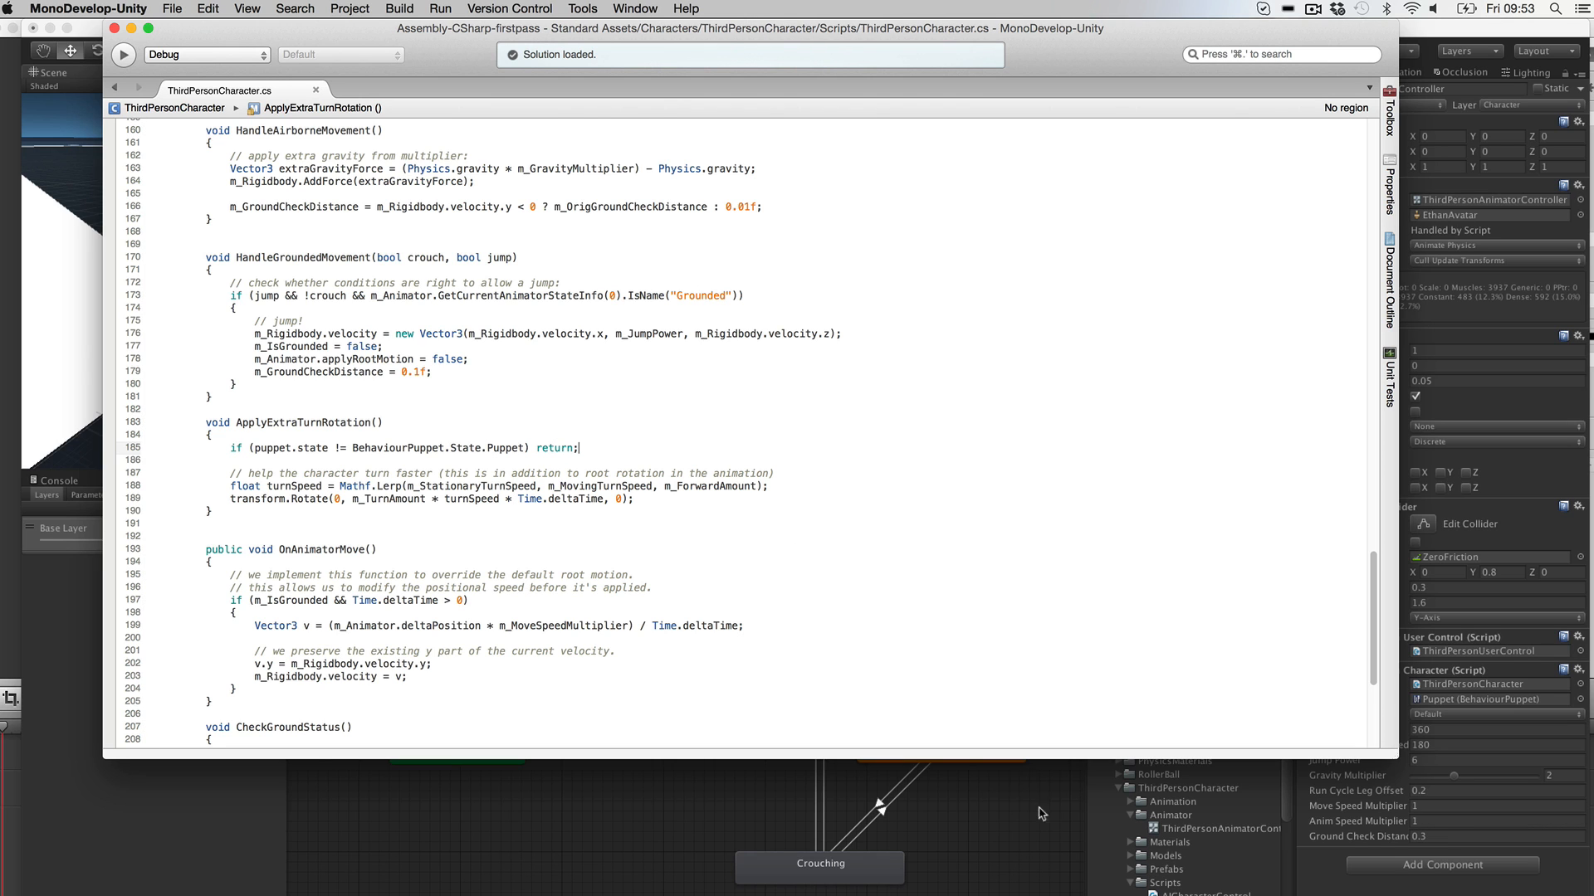
Step: Switch to Unity, run the game, and enlarge the Game view by shrinking the Console area and the Scene view
key(super+Tab)
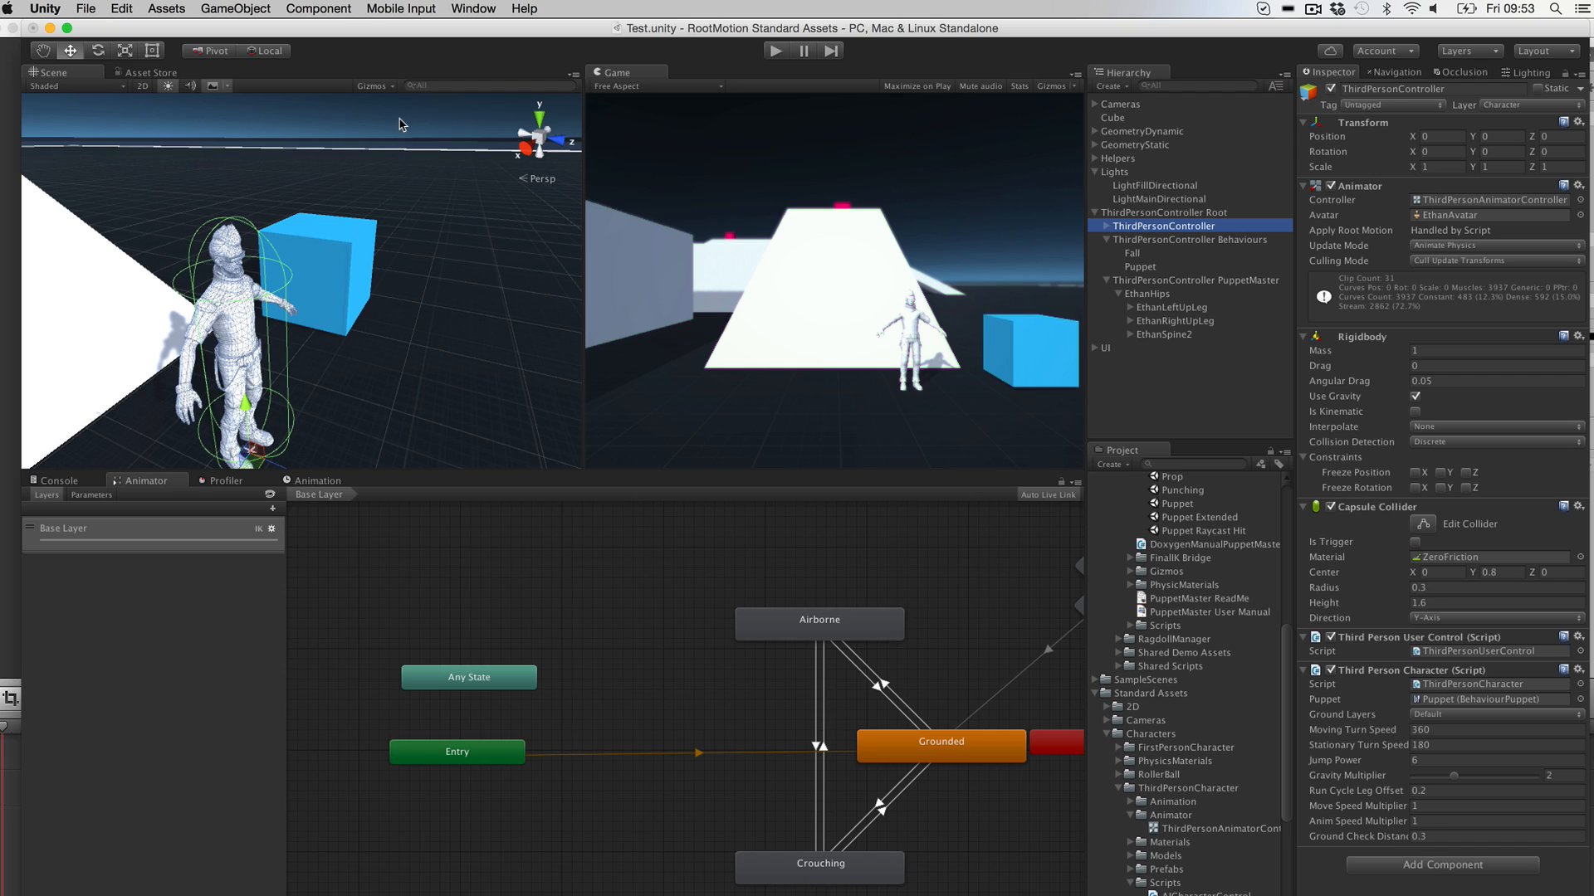
click(406, 124)
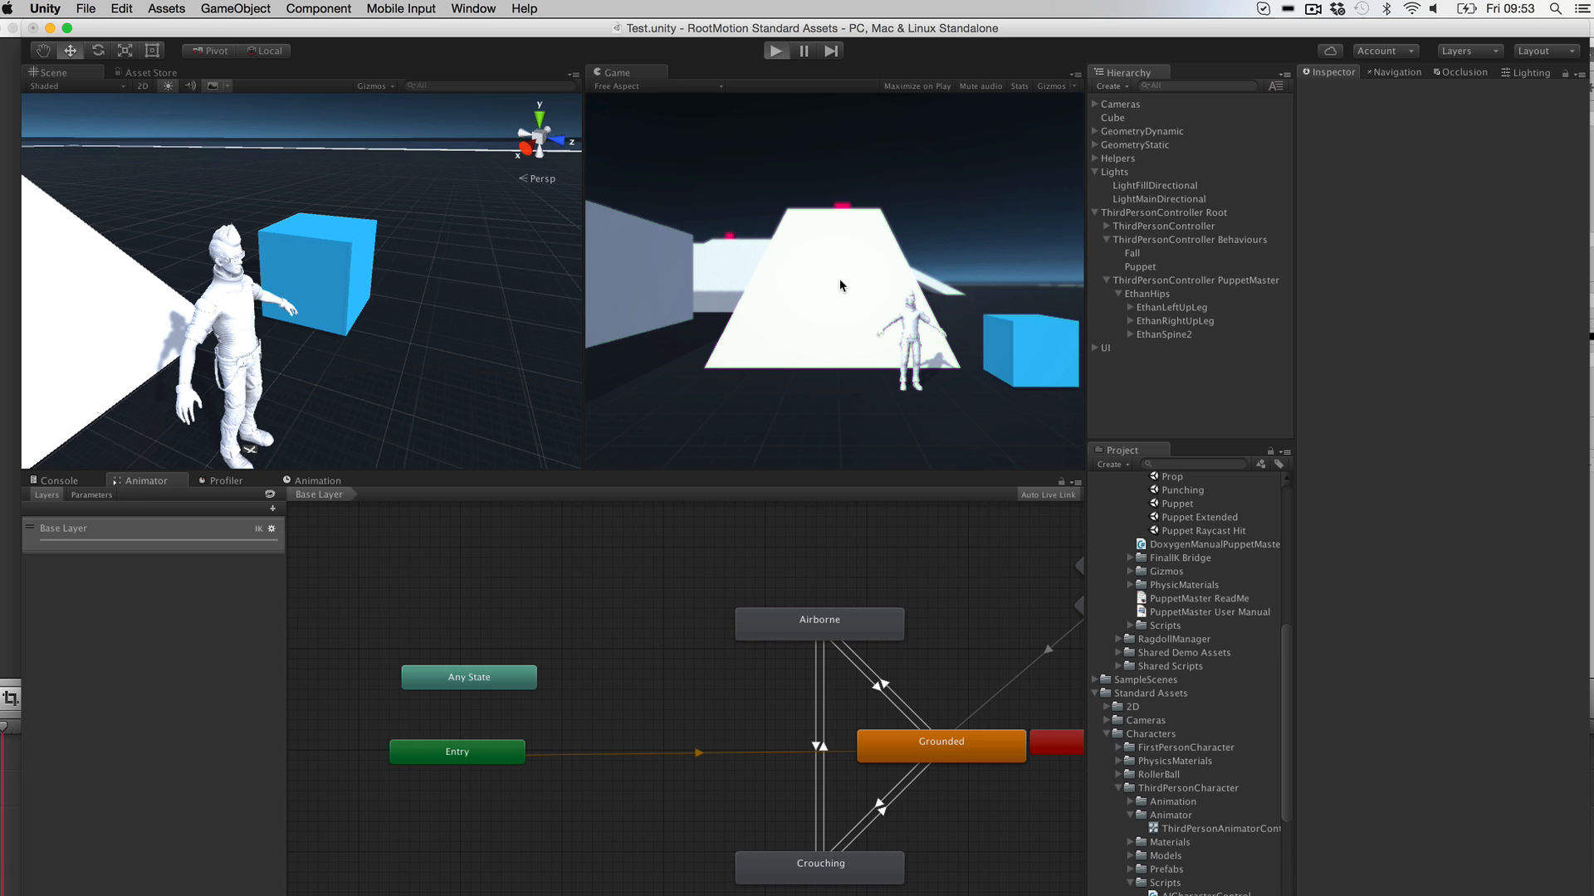
key(s)
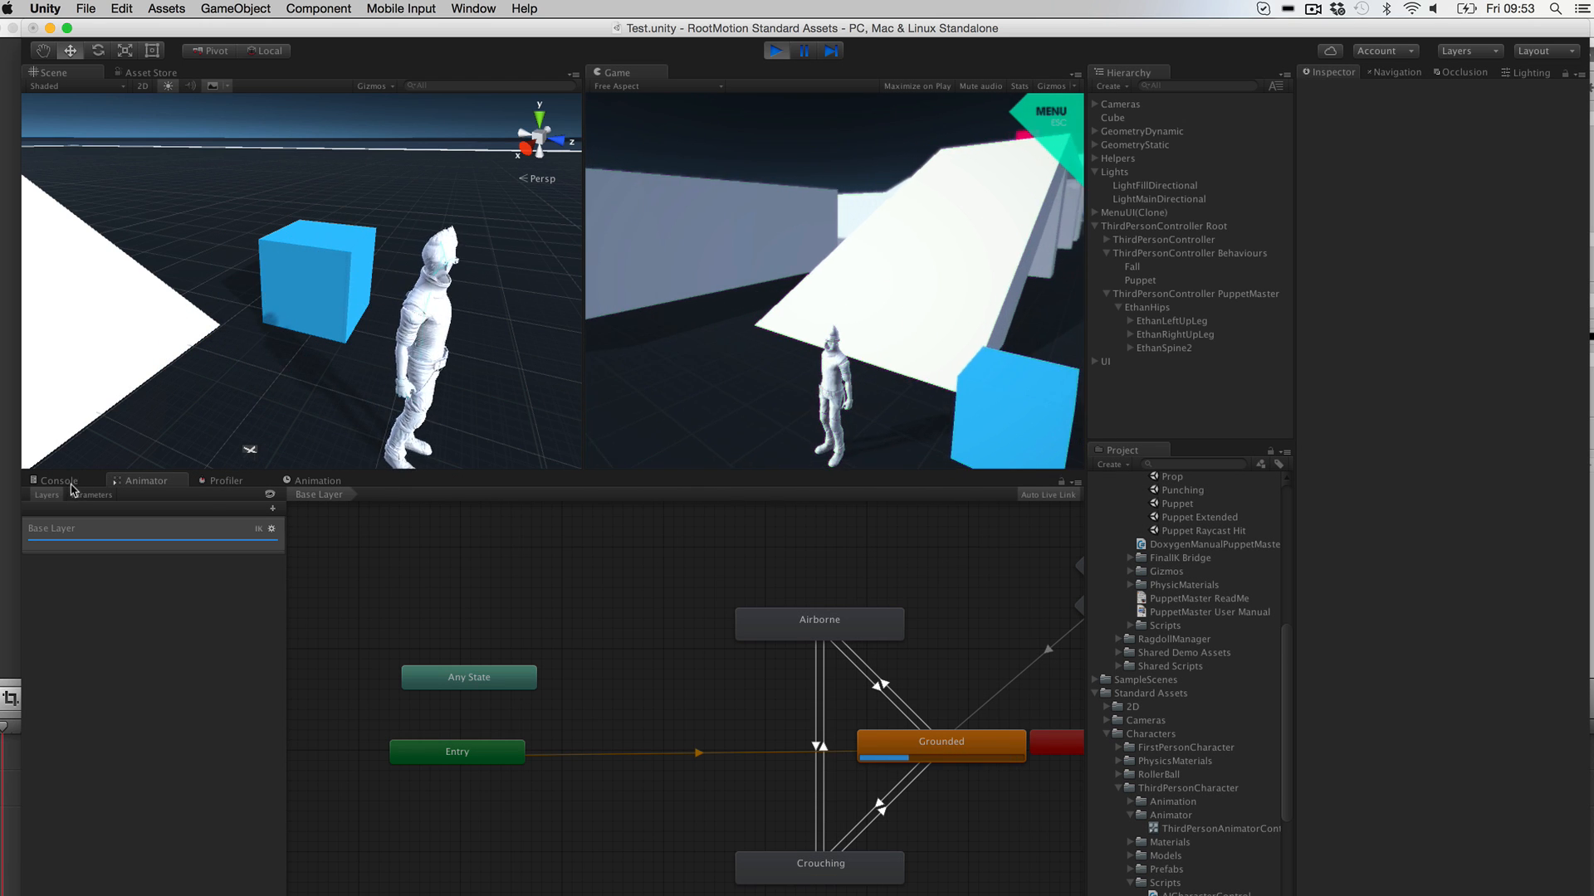
click(86, 484)
drag(85, 475, 462, 833)
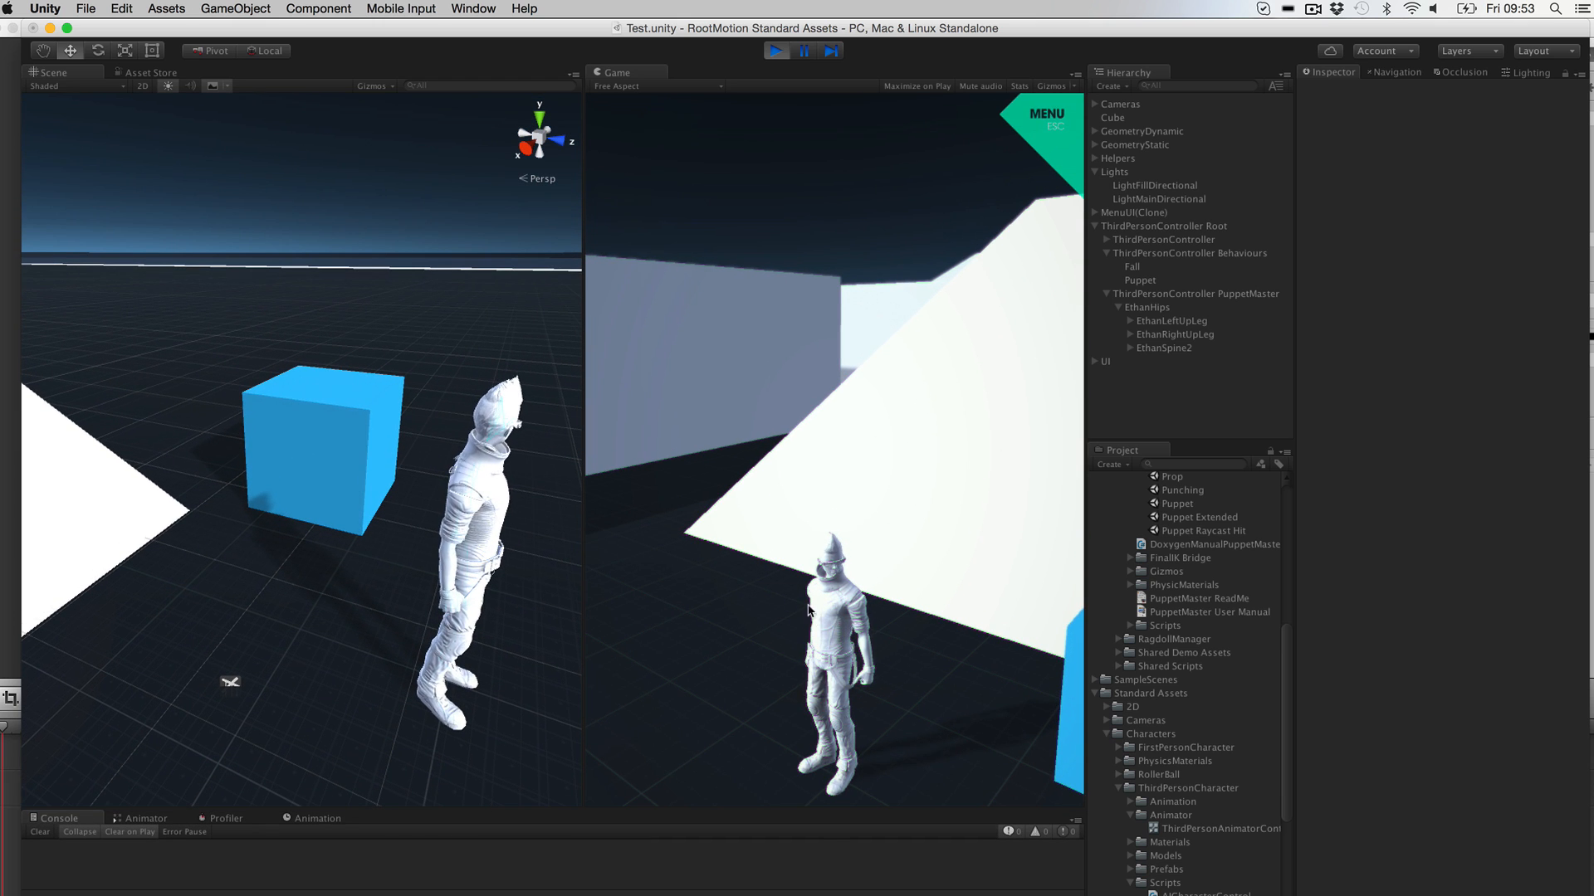
drag(585, 544, 367, 542)
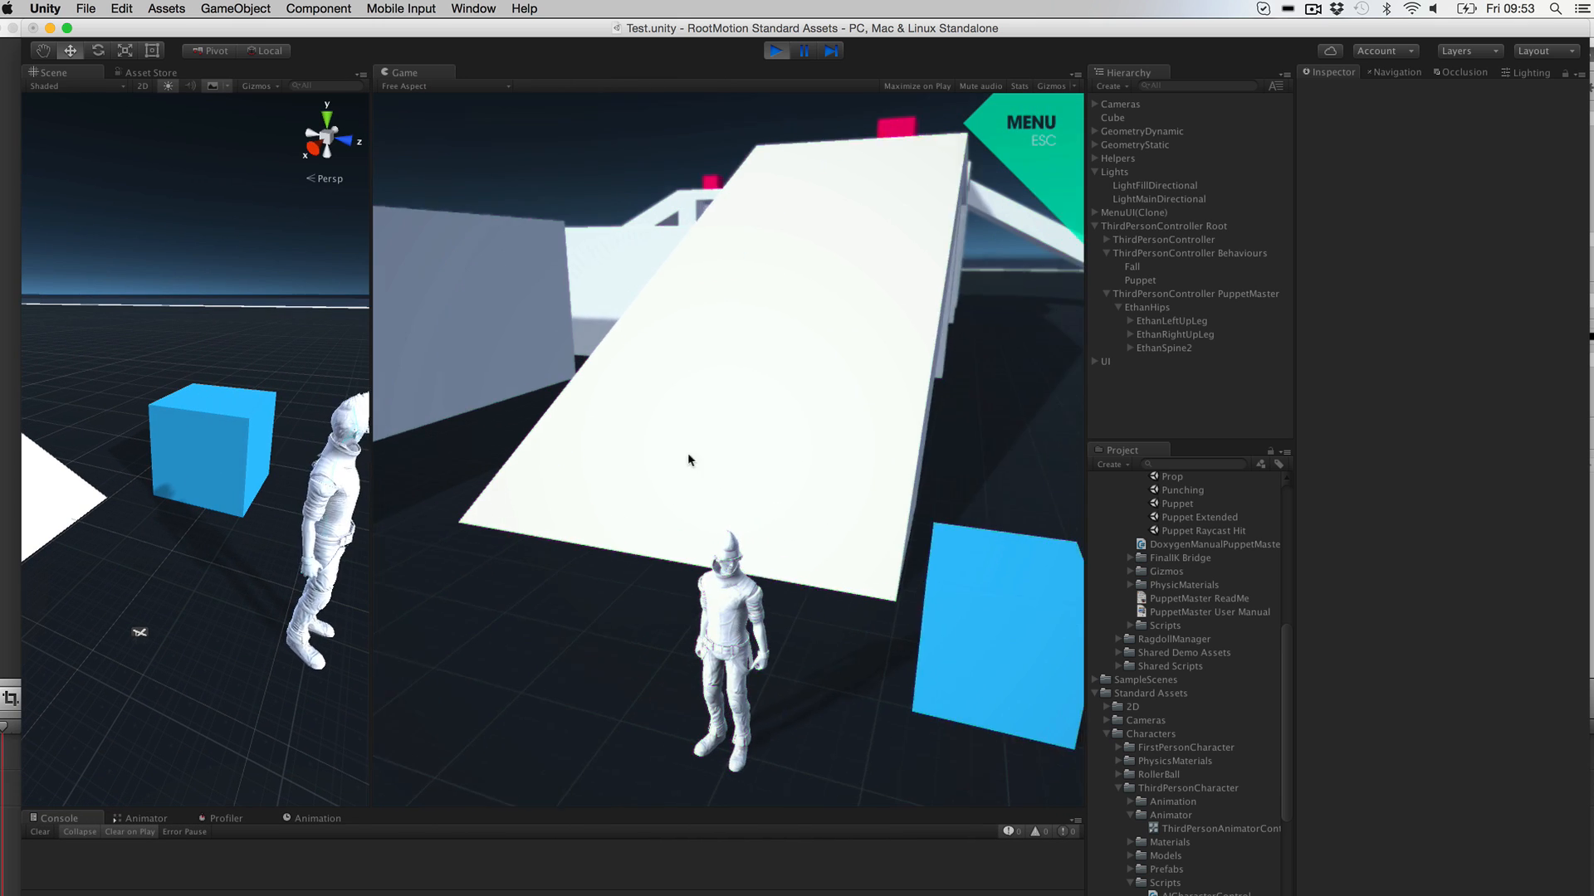
Step: Steer the character around the ramp and into the cube to test its turning, and stop the game
key(d)
key(a)
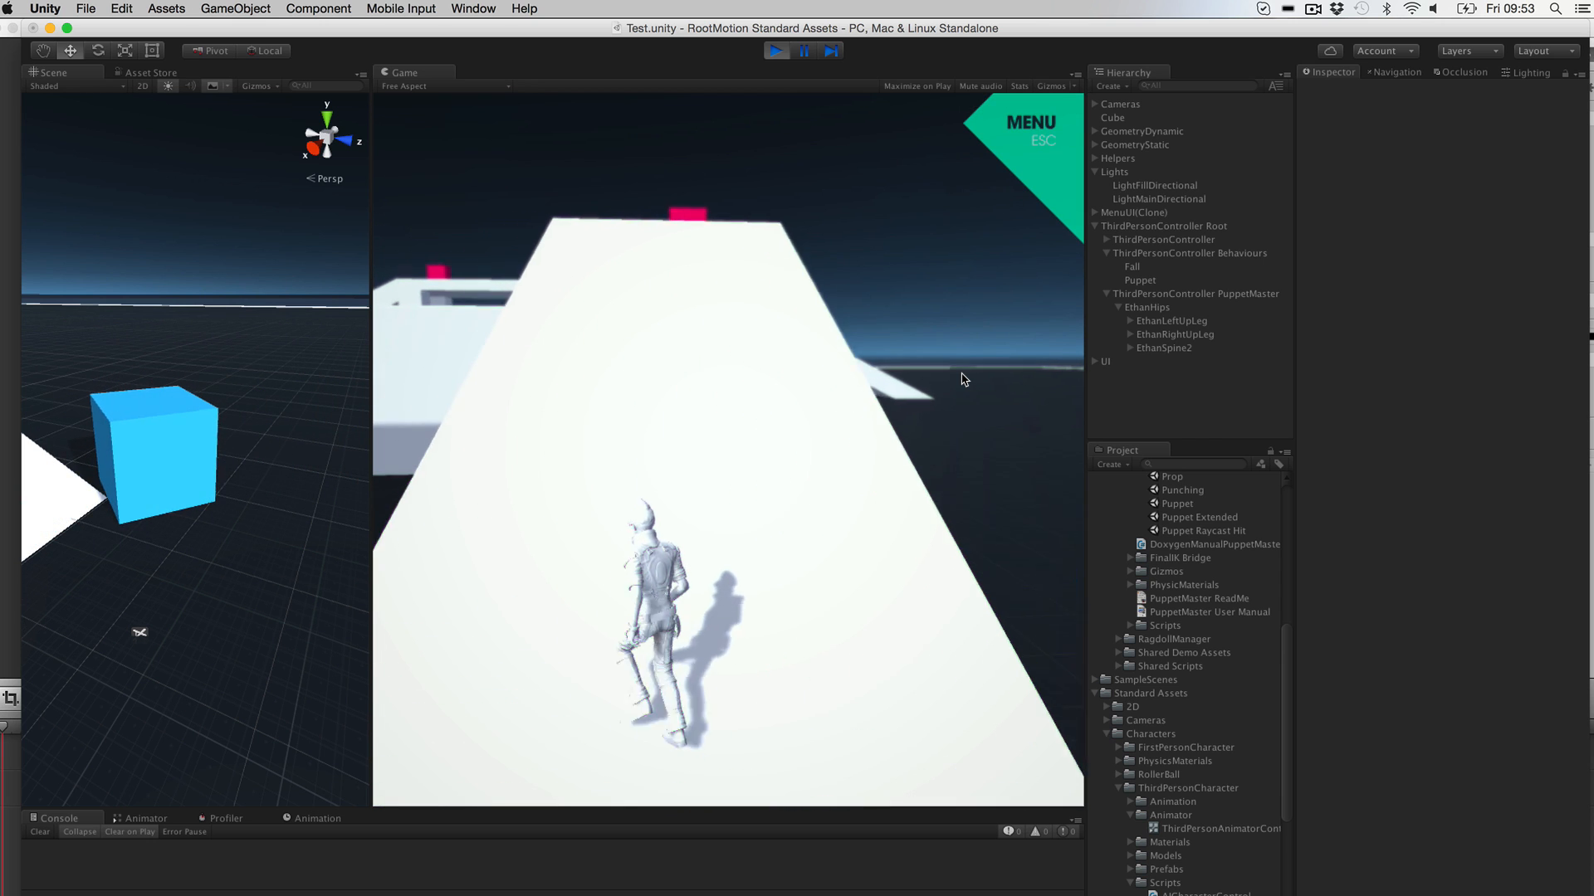
key(d)
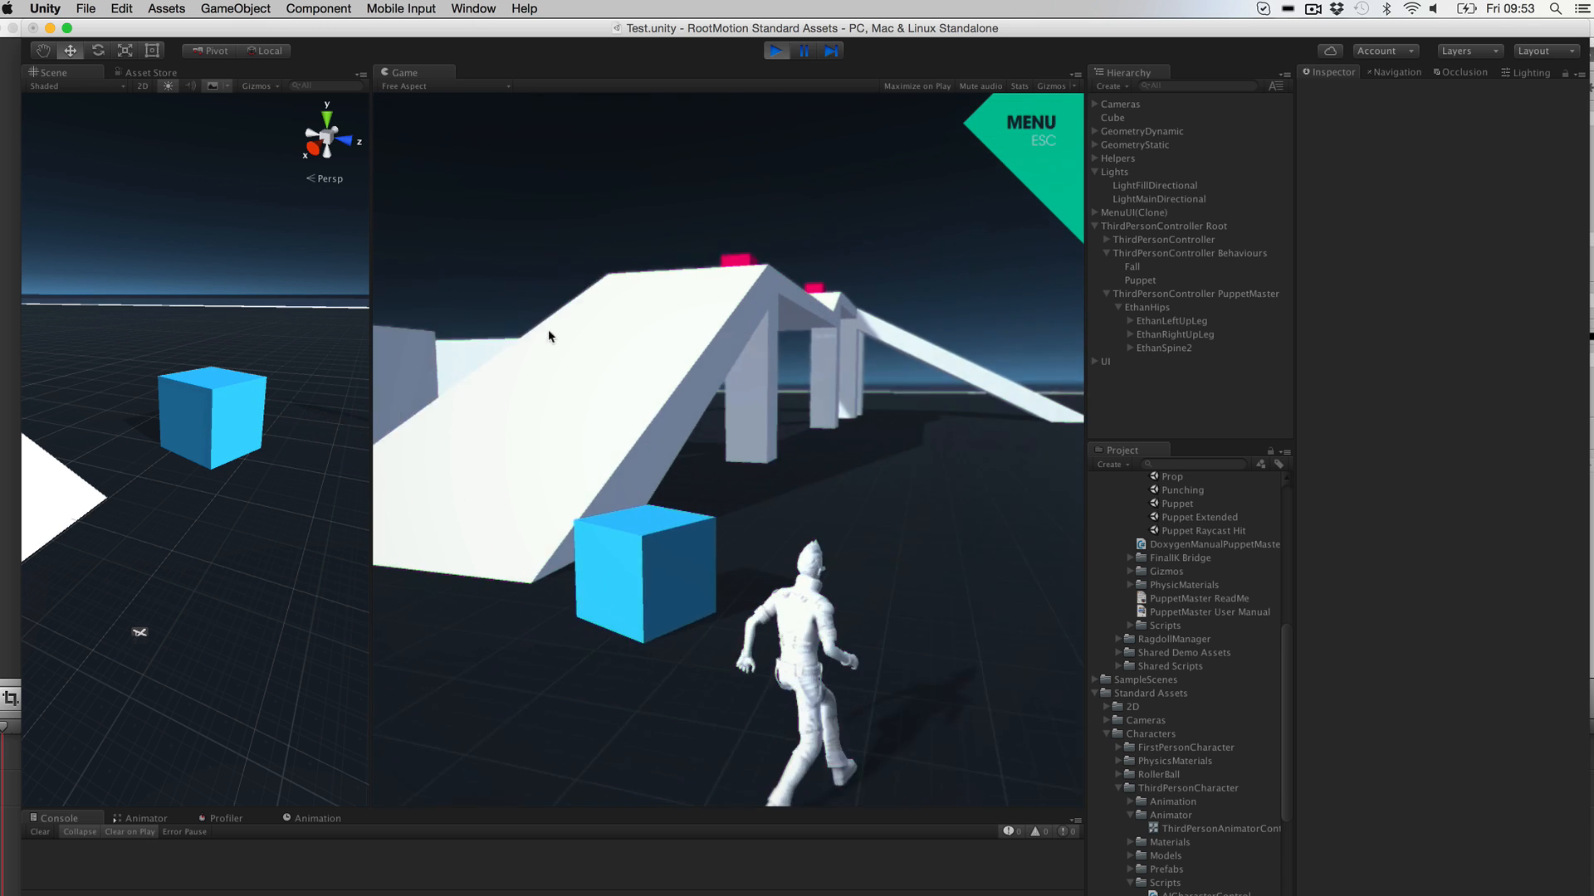
key(a)
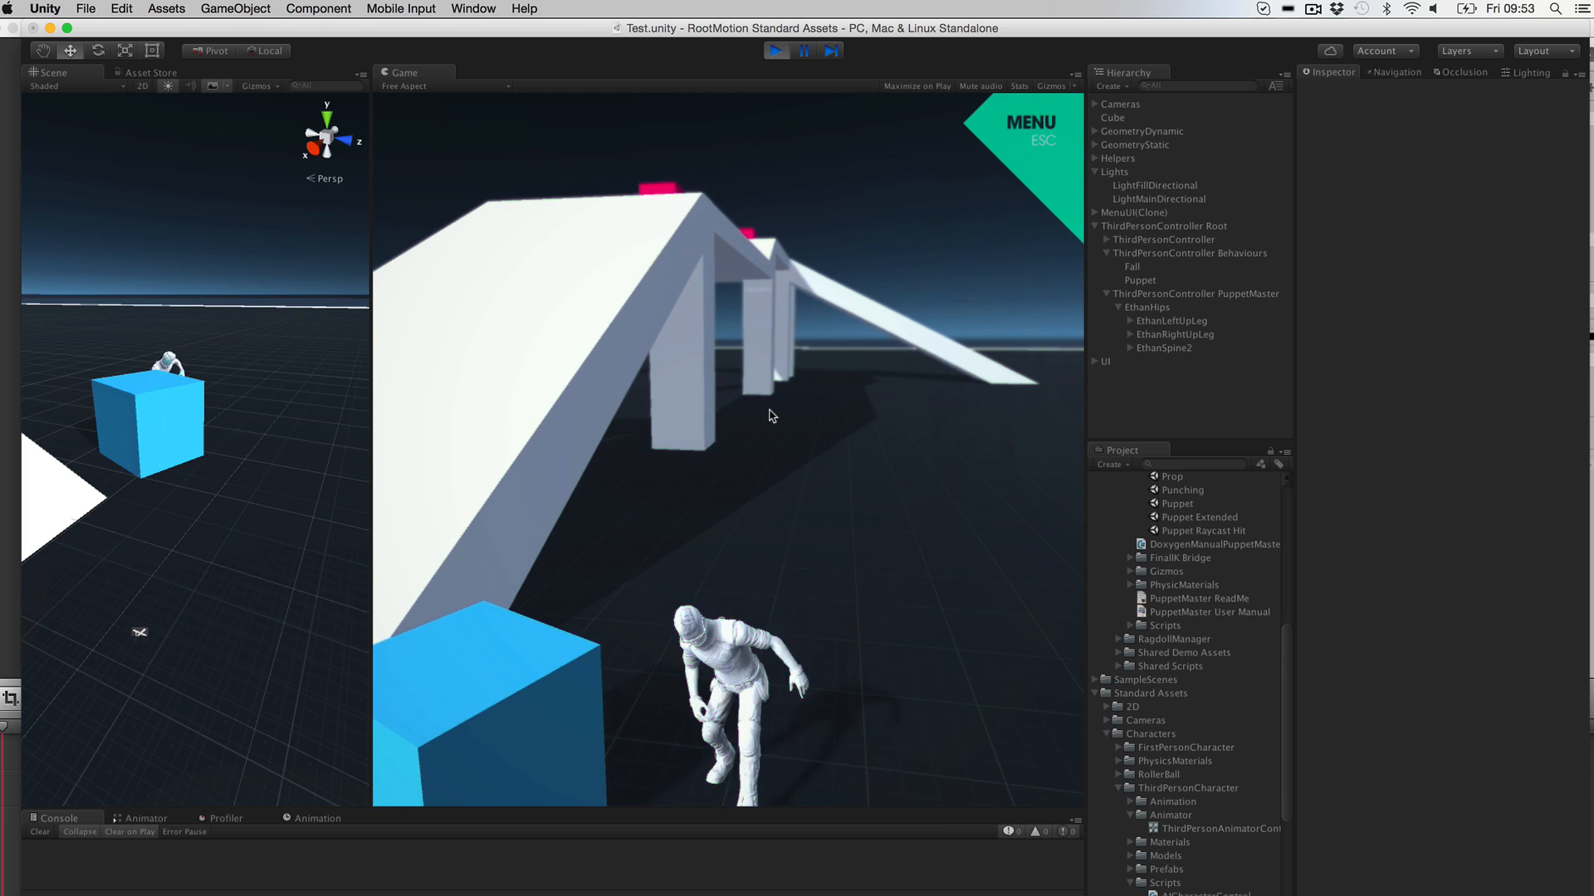
key(s)
key(a)
key(w)
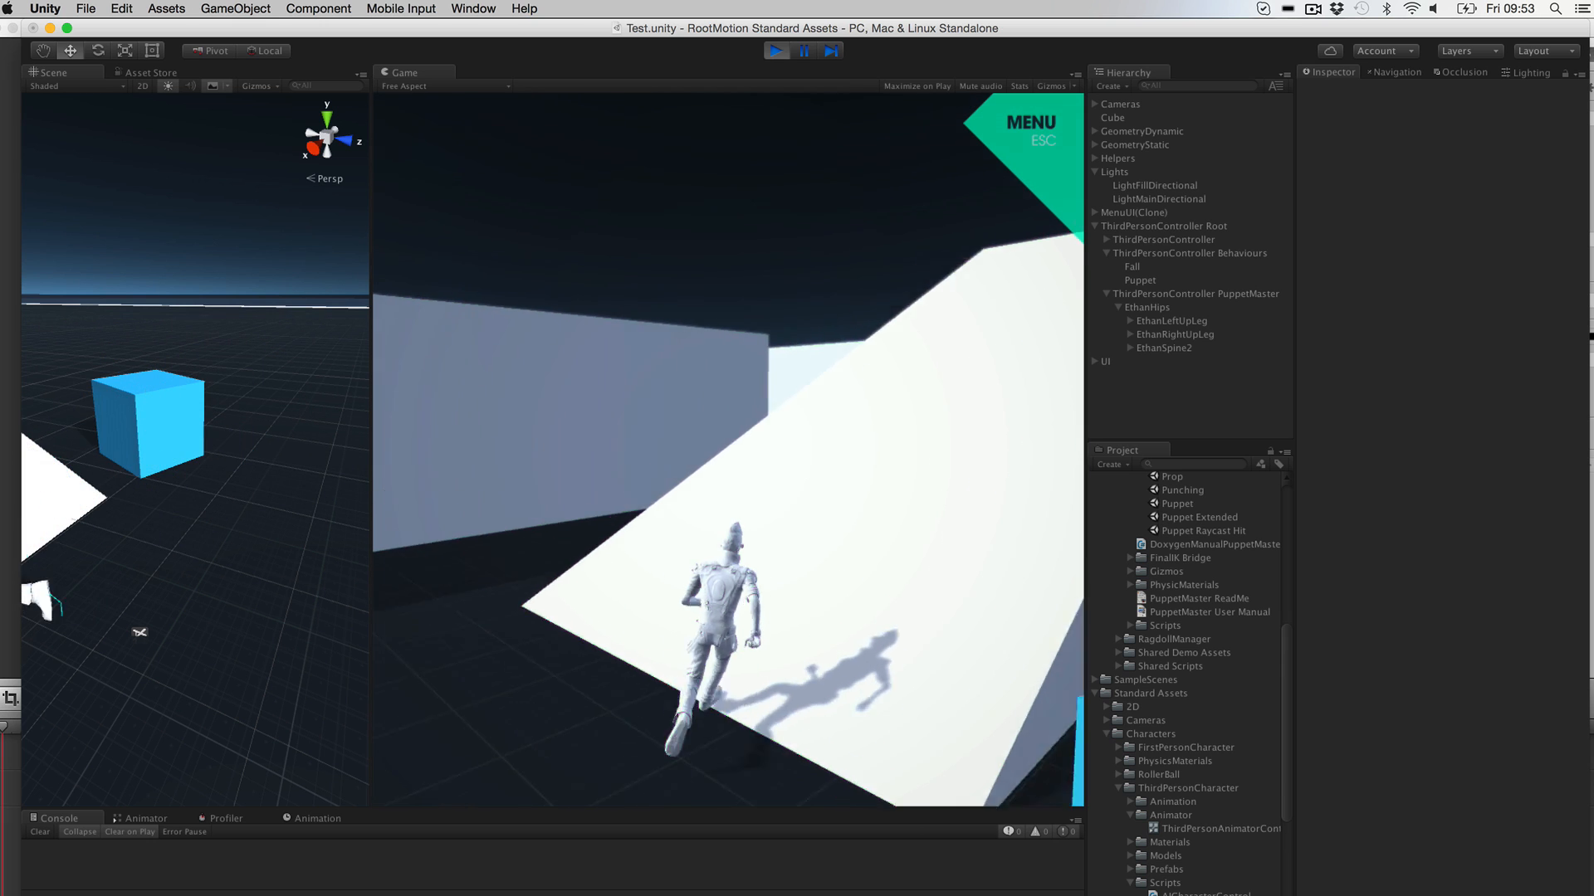
key(d)
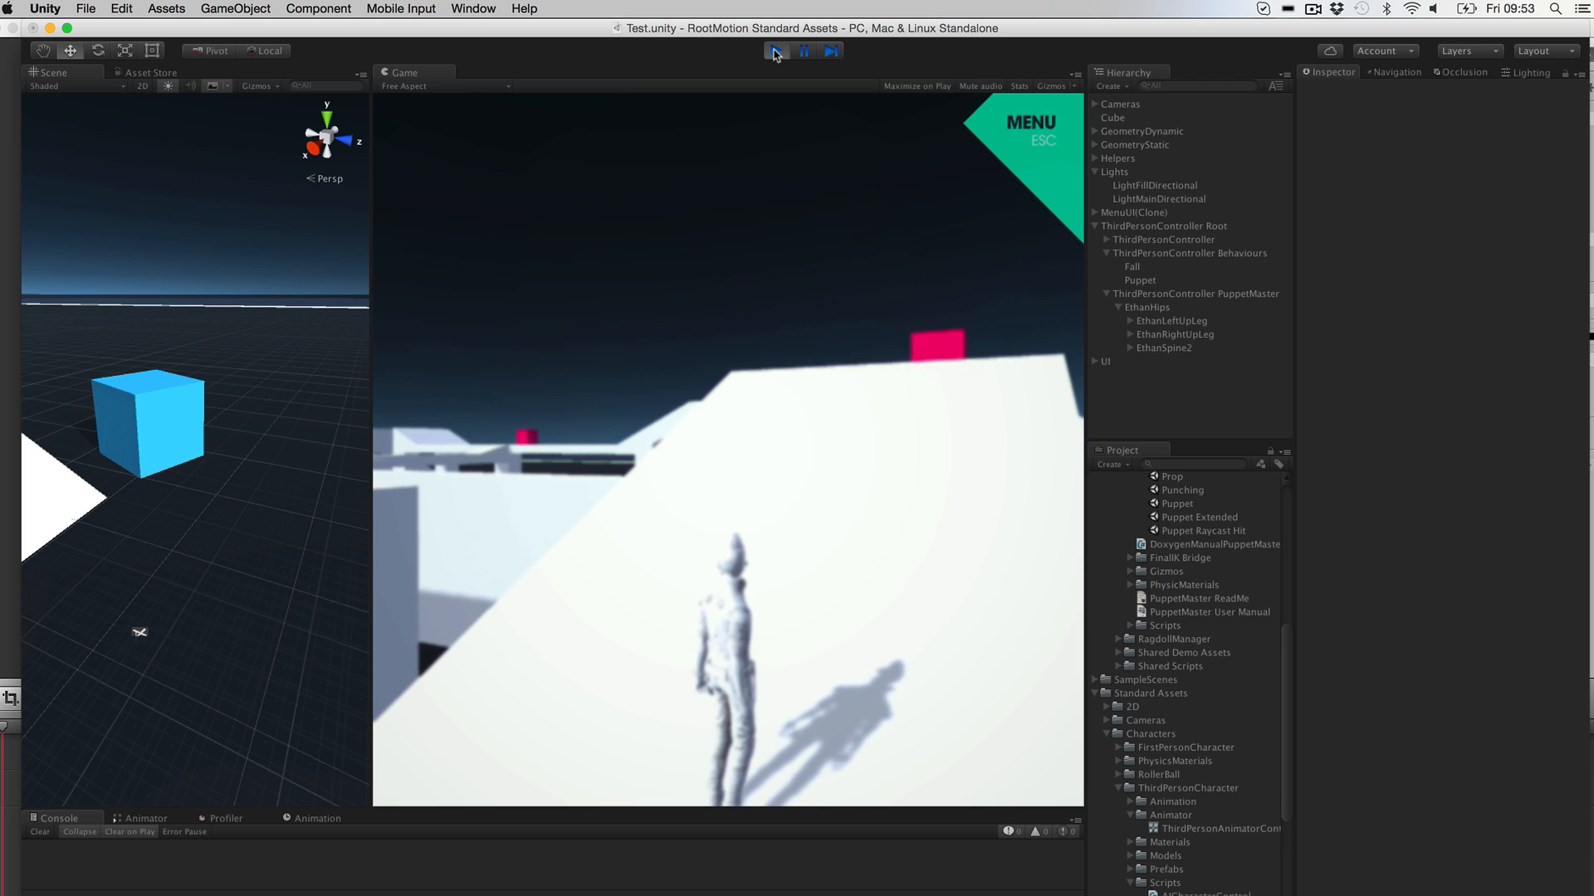
click(775, 52)
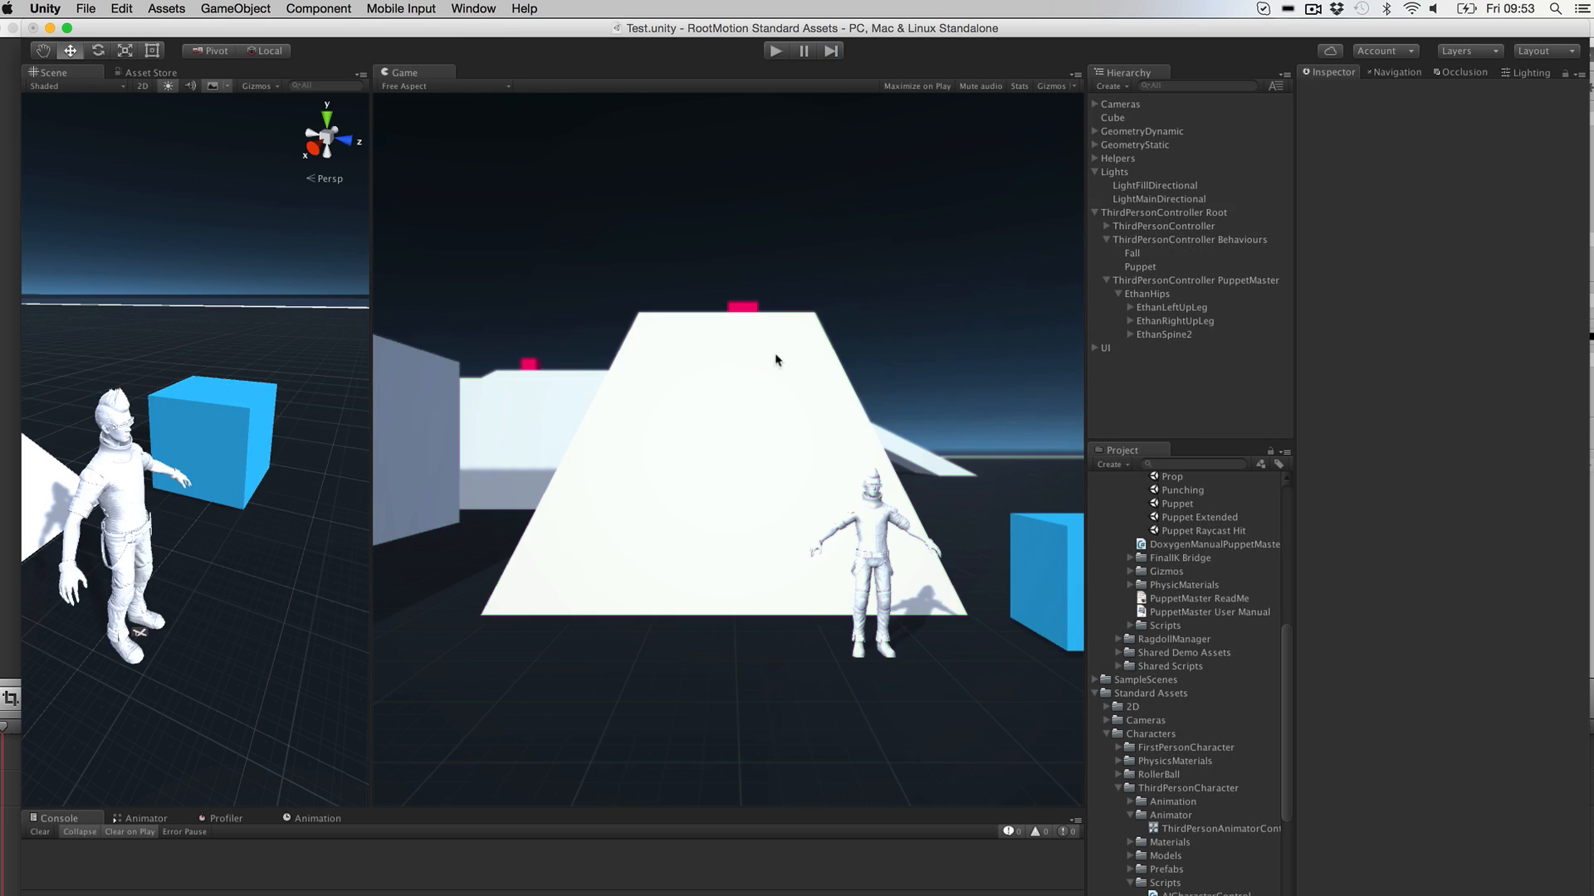
Step: Add a Full Body Biped IK component to the ThirdPersonController object
click(1149, 231)
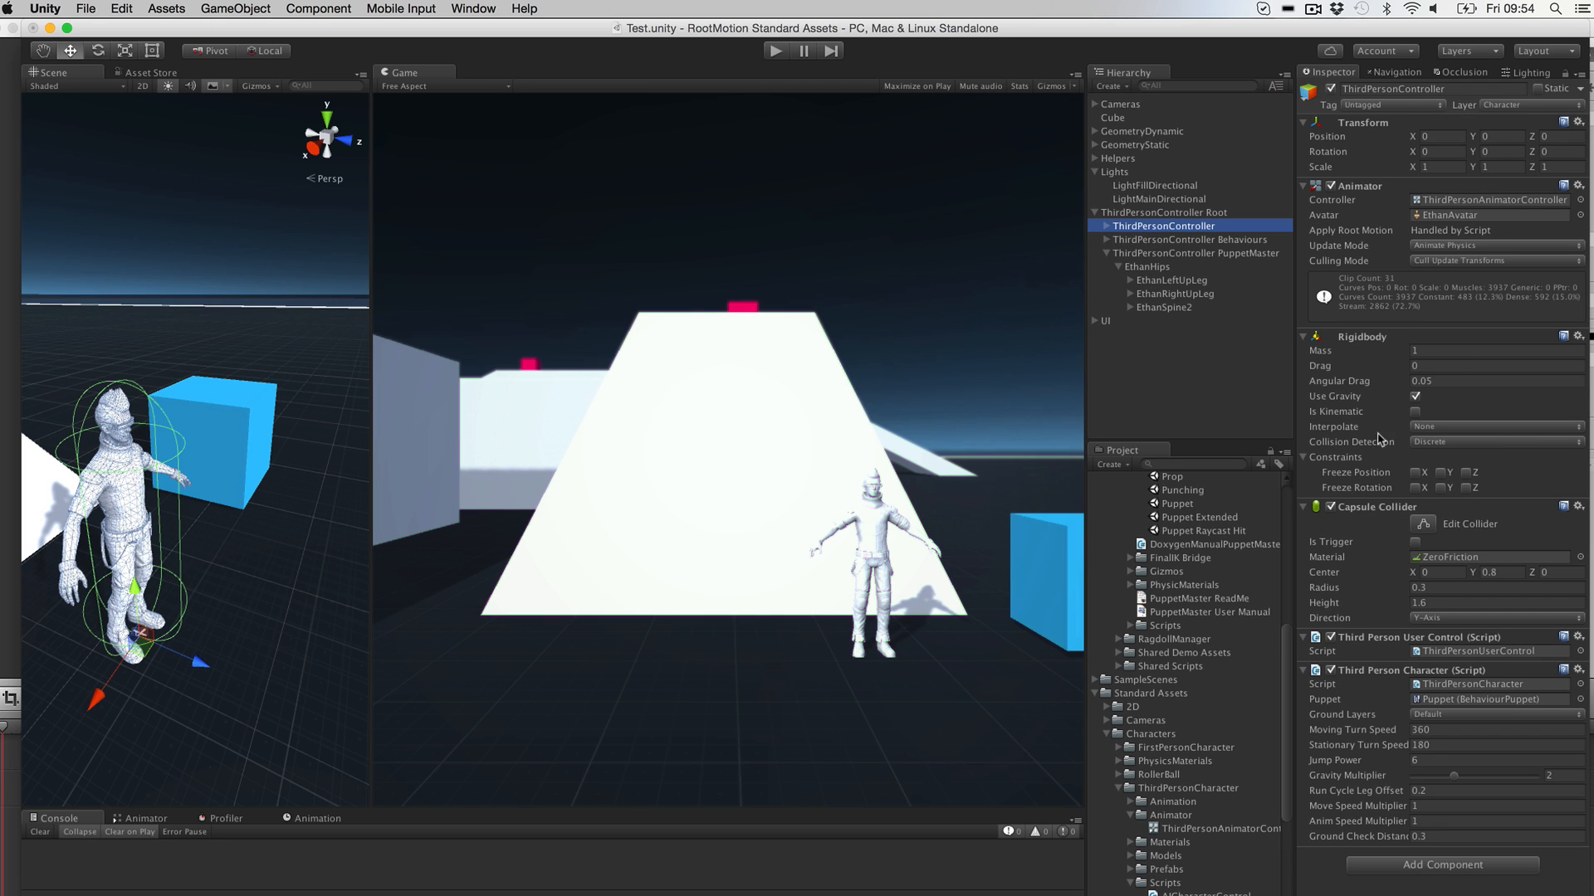
click(1408, 871)
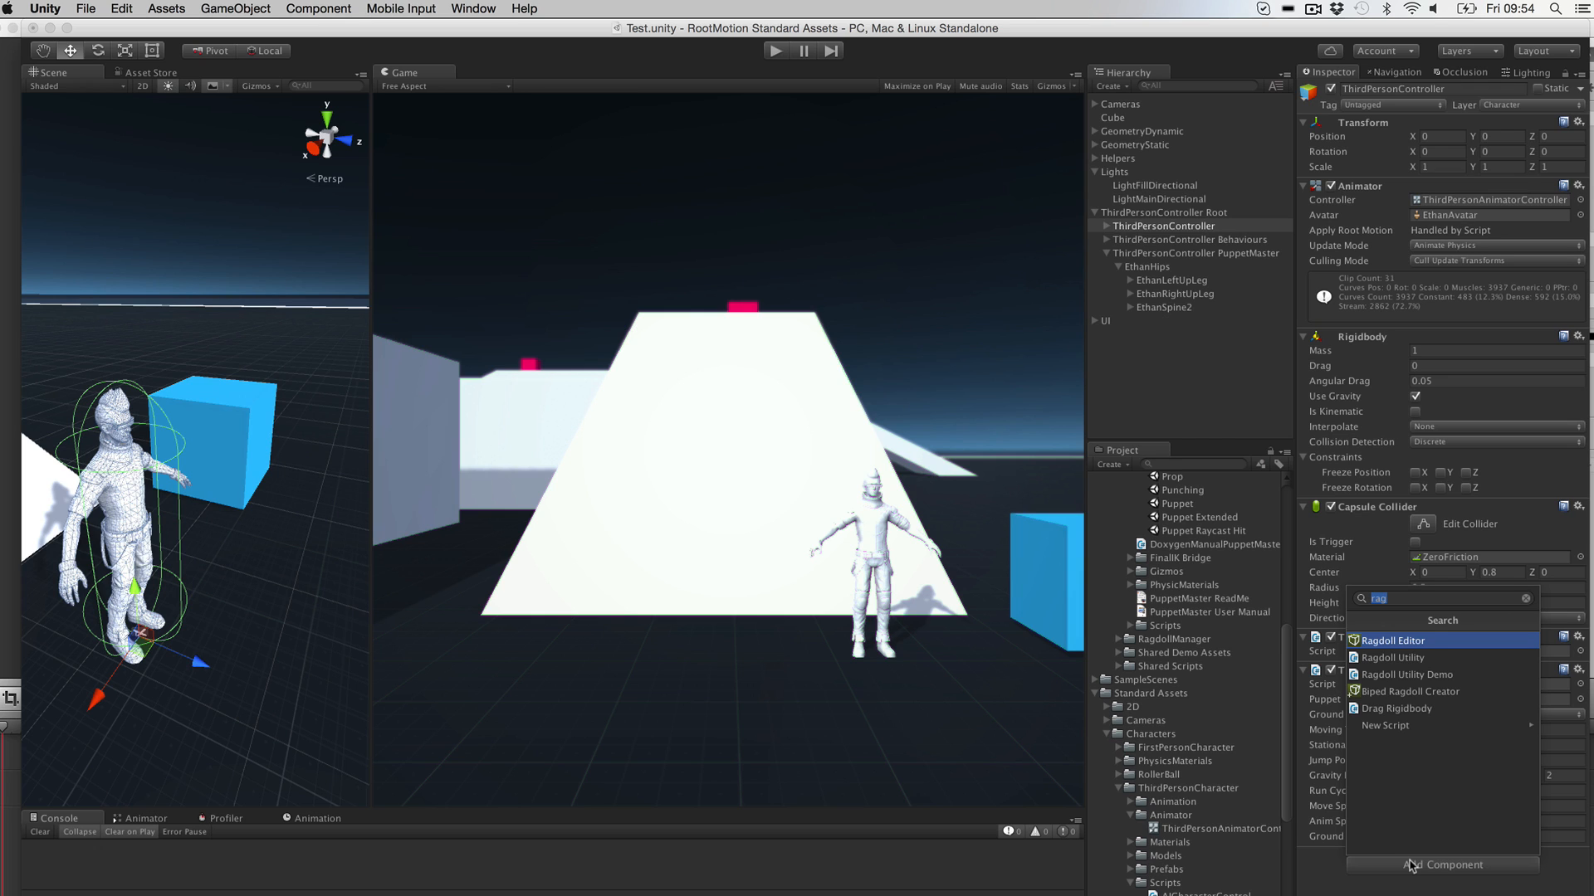
text(ful)
key(Return)
Step: Add a Grounder FBBIK component to the same character and set its solver layers to Default
scroll(1417, 743, down, 5)
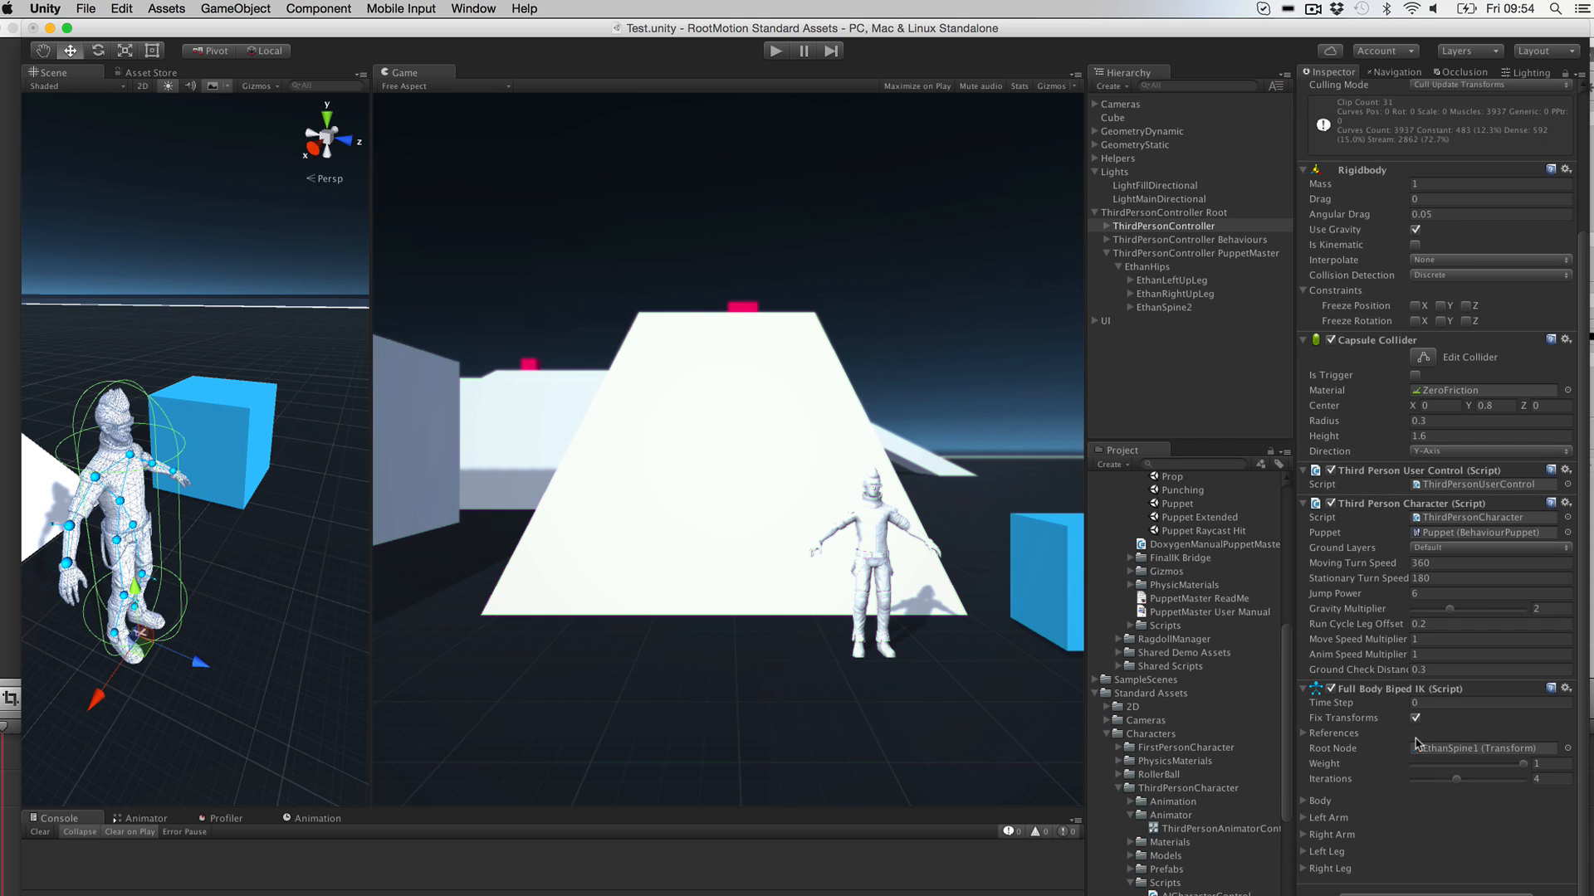
click(1423, 895)
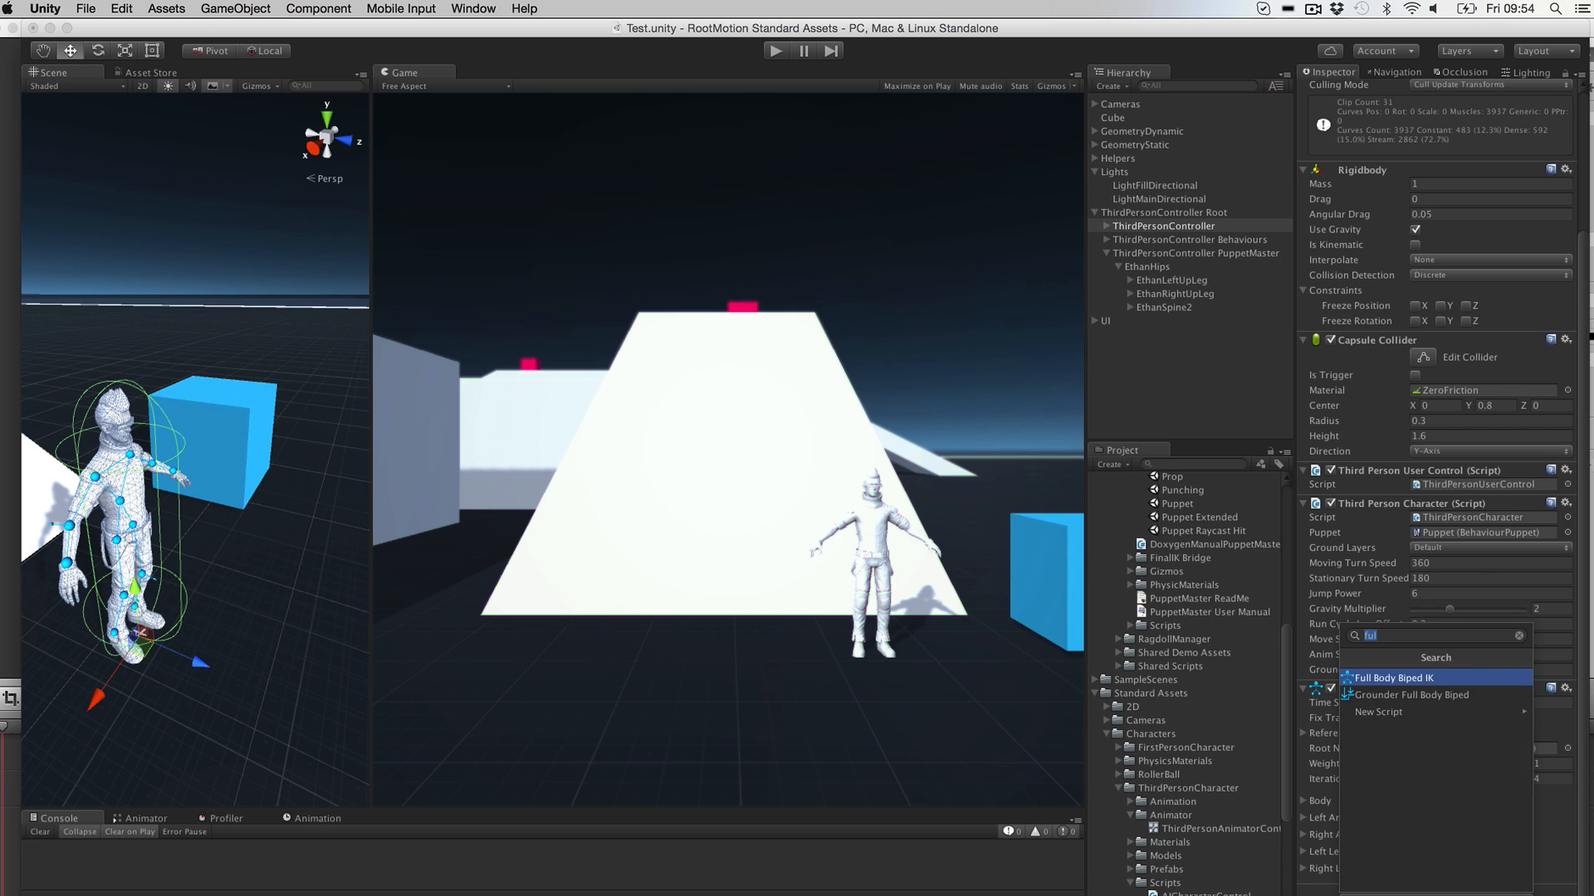
text(grounderf)
key(Return)
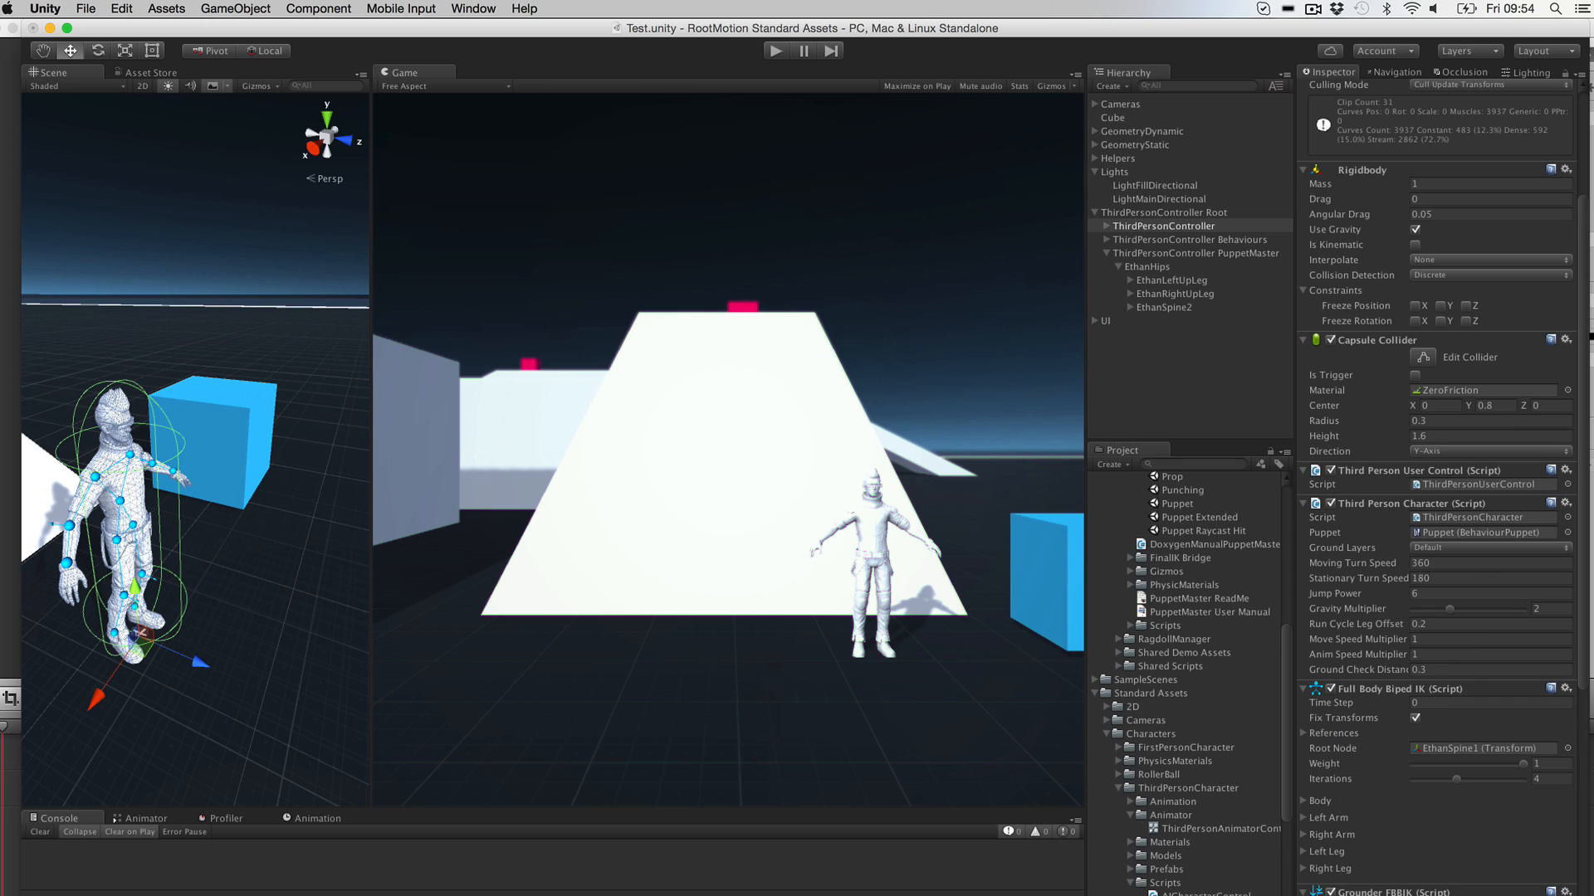
scroll(1450, 782, down, 5)
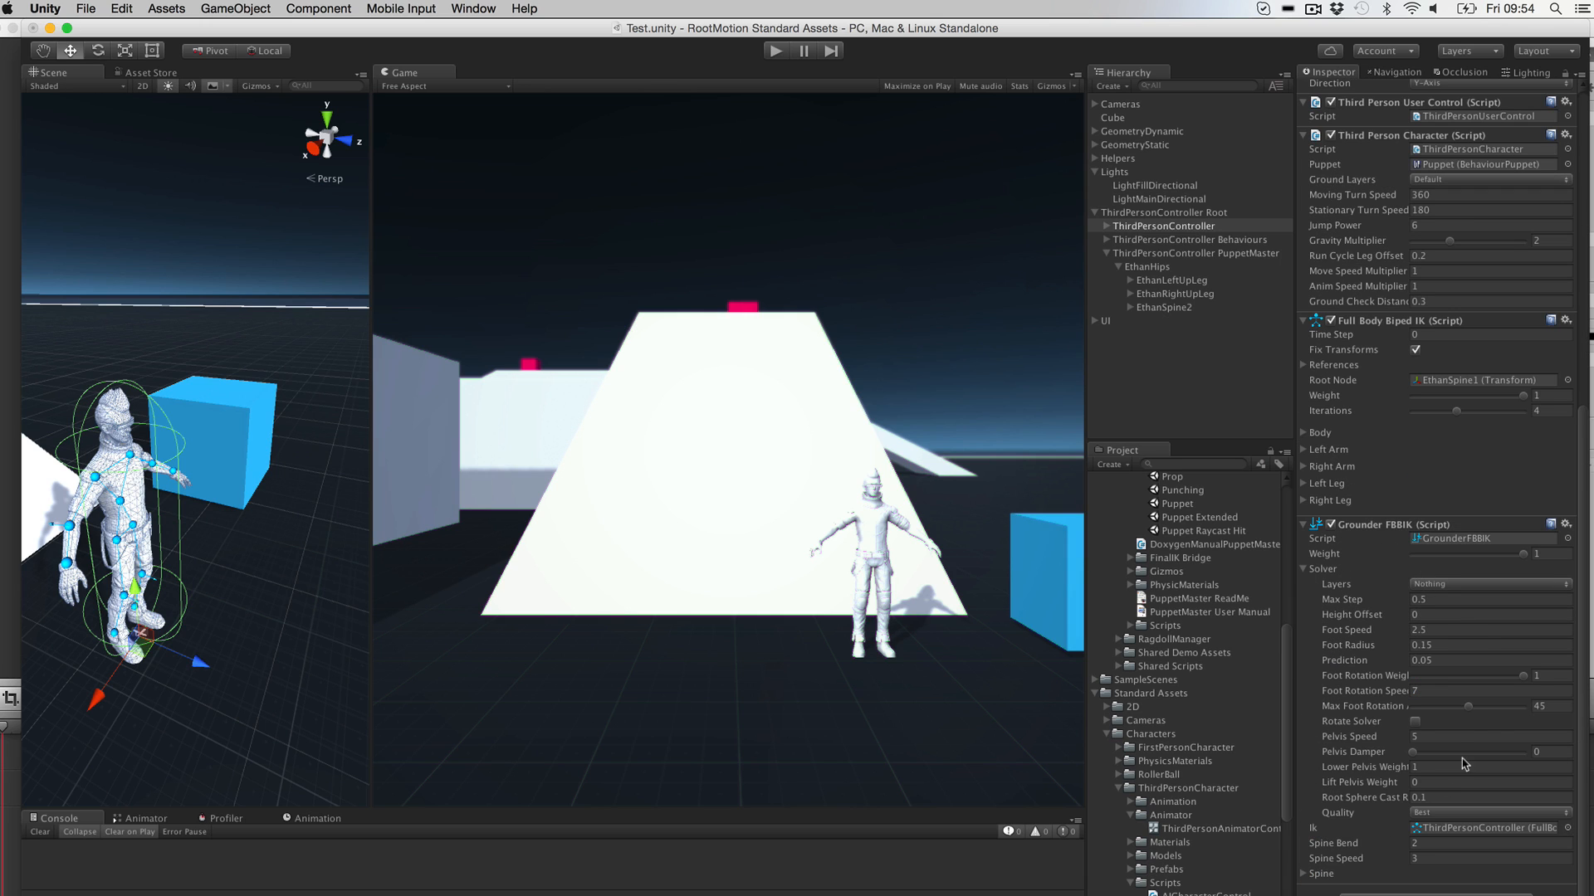
click(1442, 588)
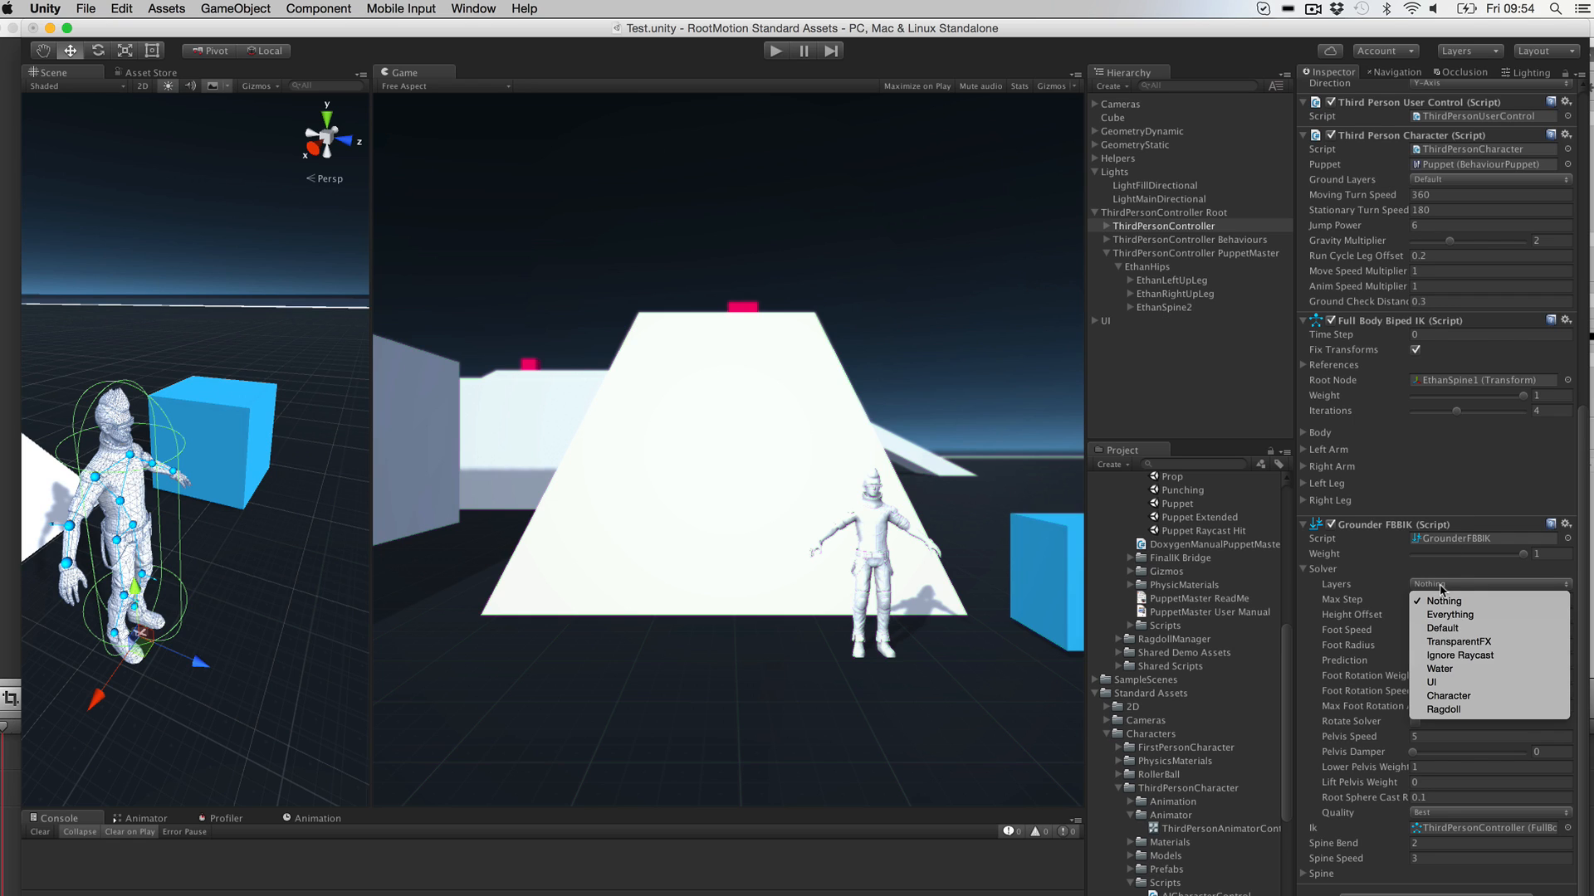
click(1444, 633)
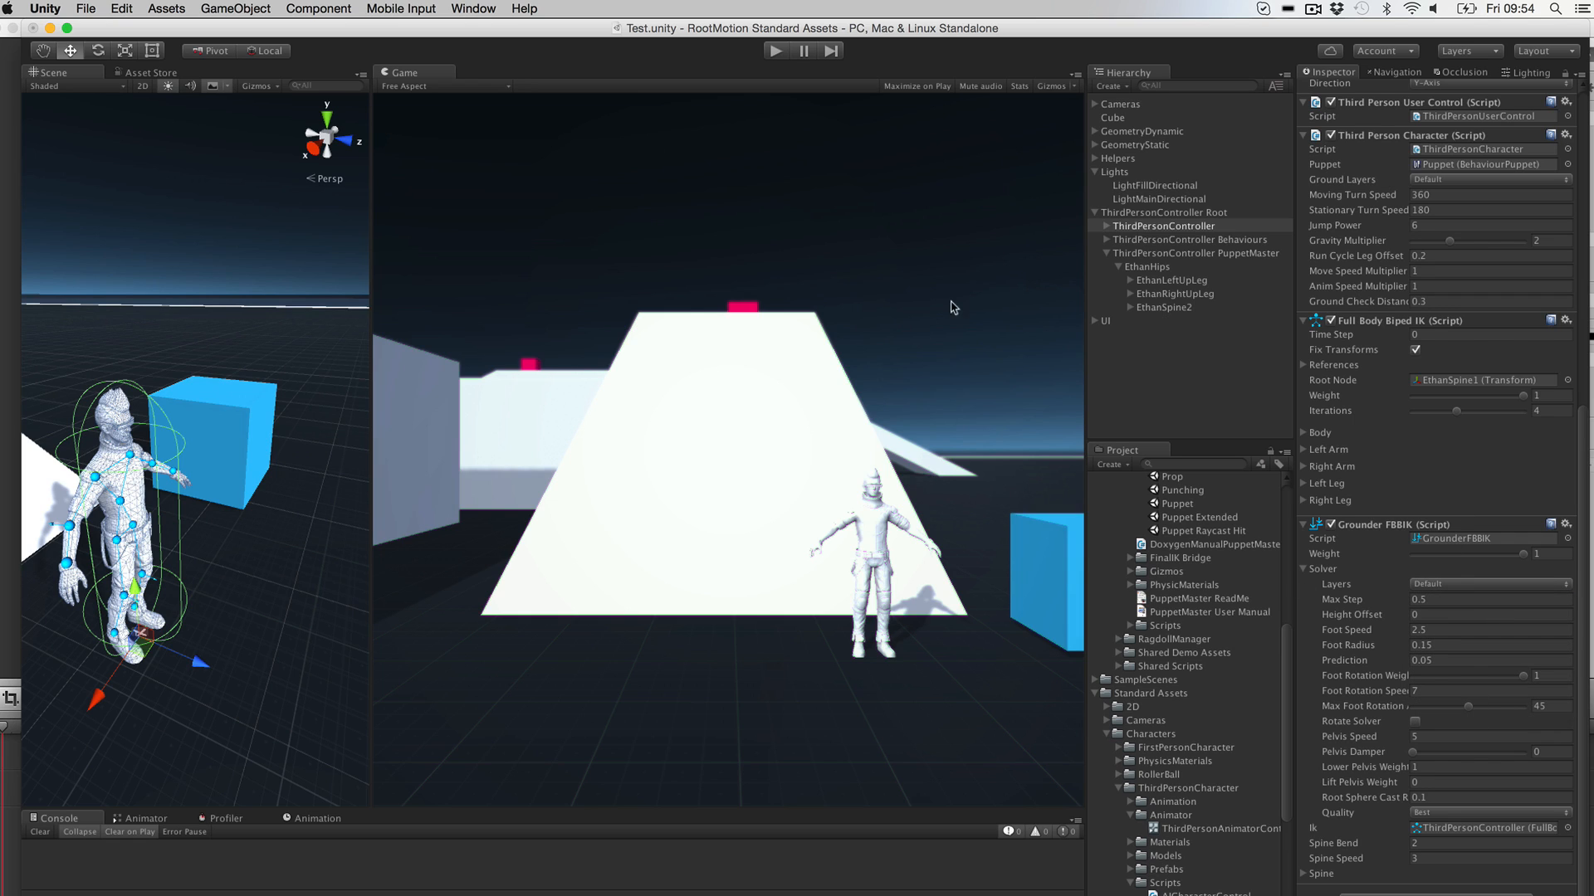
Step: Clear the hierarchy selection, run the game, and walk the character onto the ramp to test foot grounding
click(1180, 408)
click(776, 52)
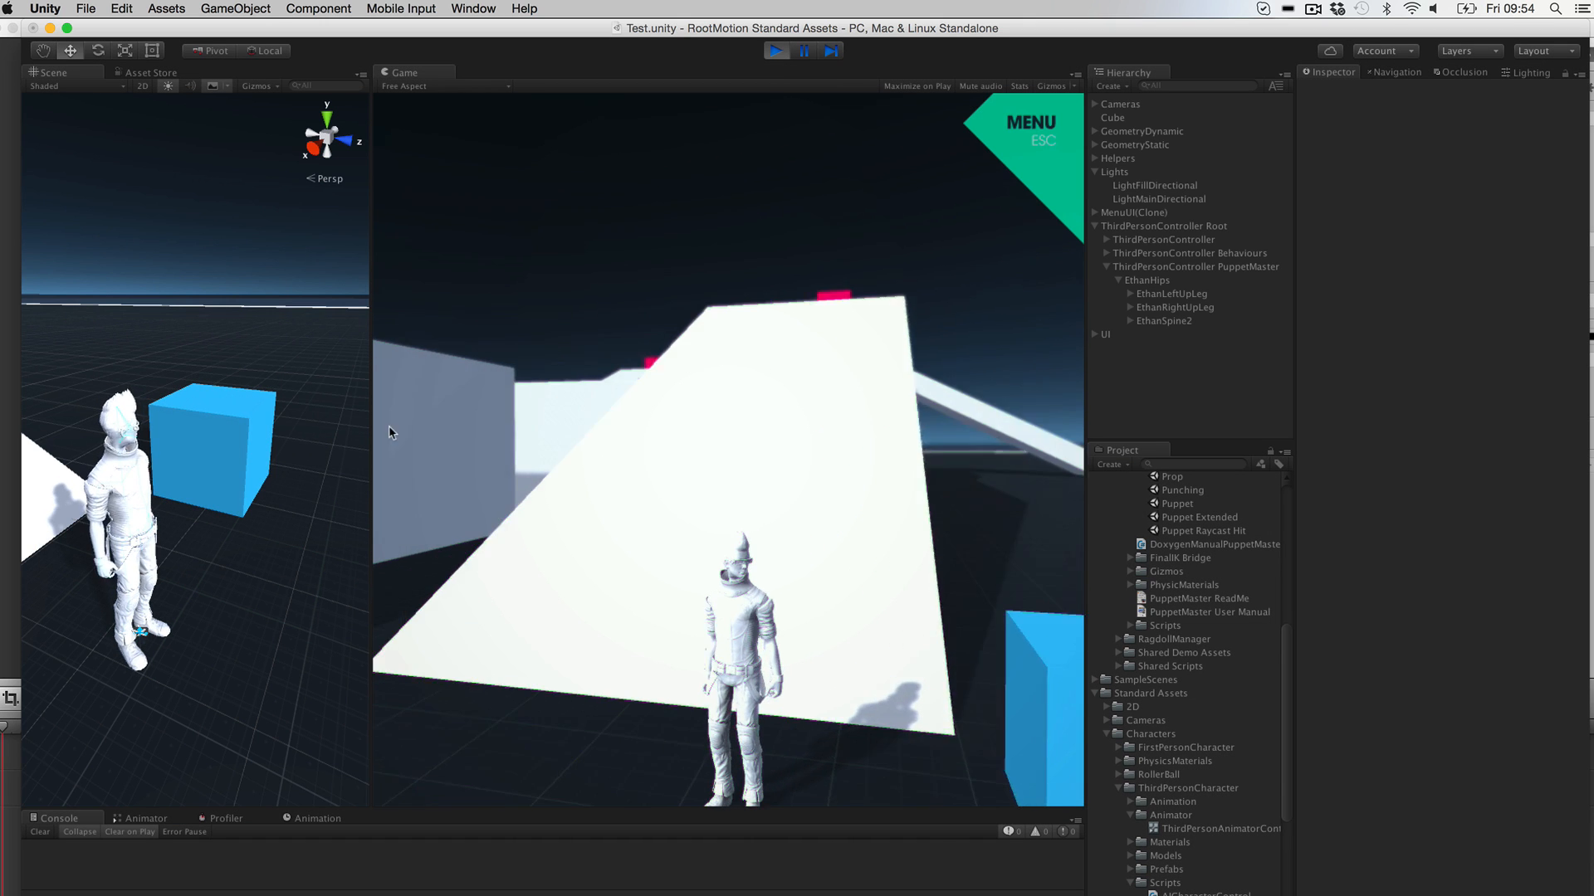
key(w)
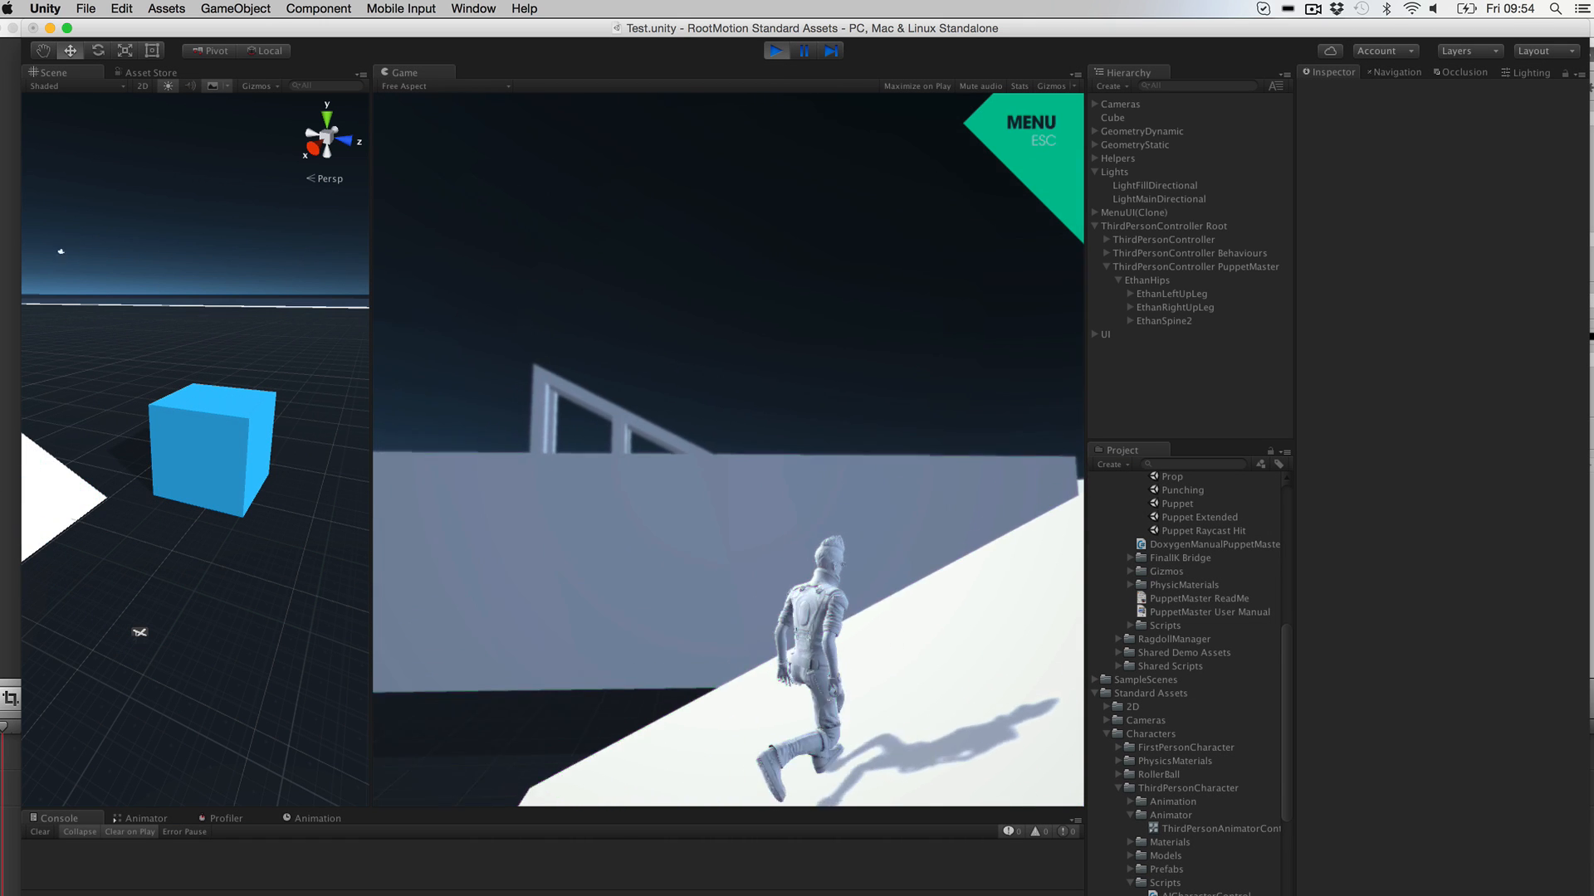